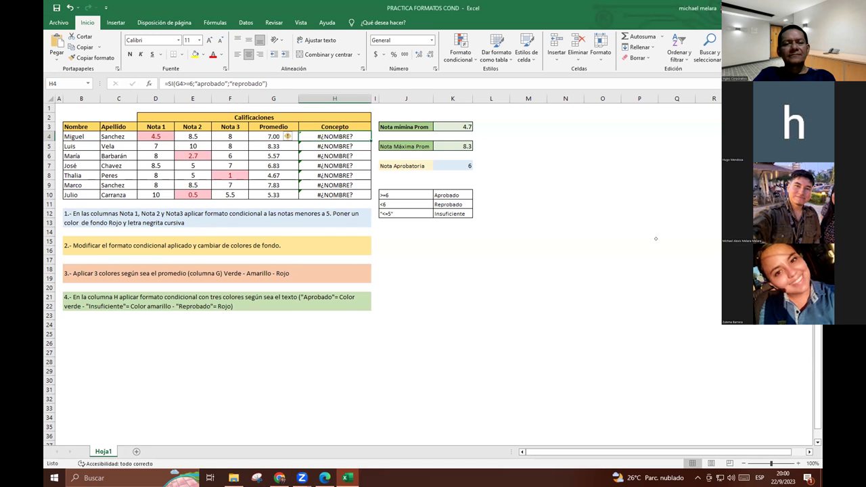
# Zoom in on the worksheet and commit H4's Concepto formula unchanged.
pyautogui.click(750, 397)
pyautogui.click(798, 463)
pyautogui.click(798, 463)
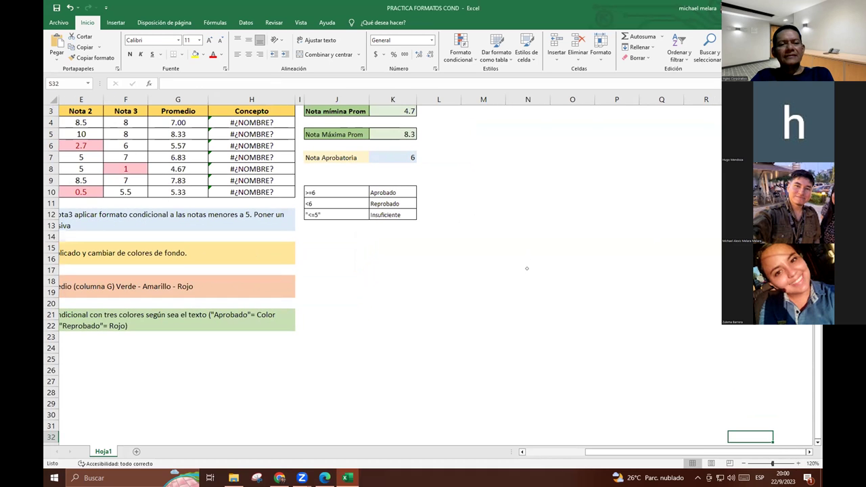
pyautogui.hscroll(-3, 405, 203)
pyautogui.scroll(1, 281, 106)
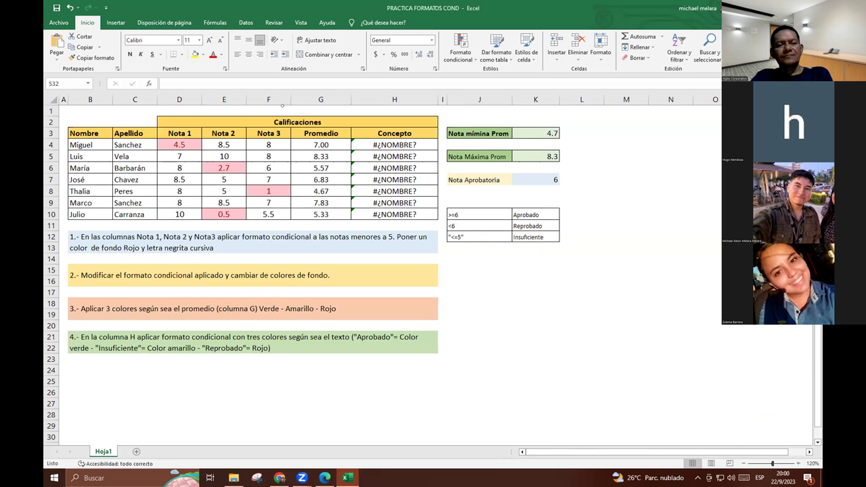
pyautogui.doubleClick(406, 145)
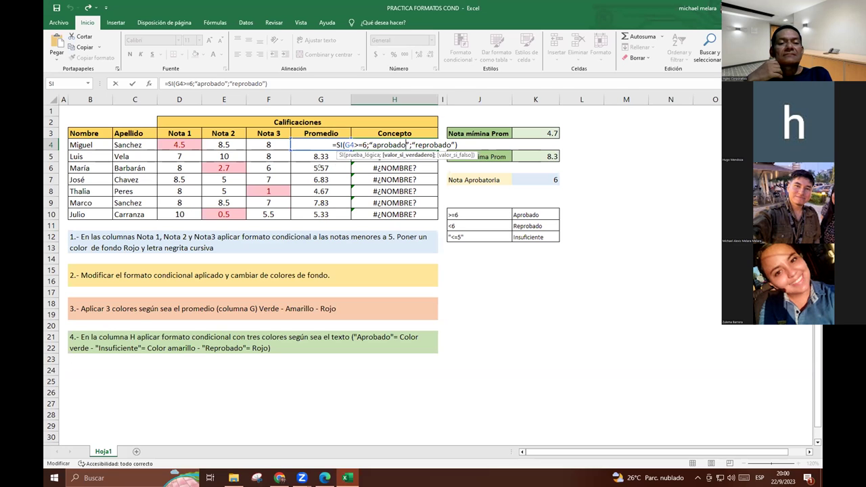
pyautogui.press('Return')
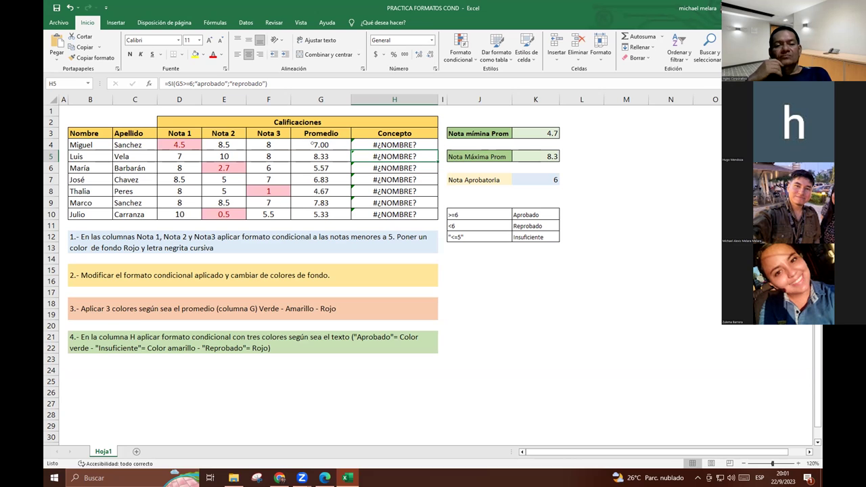
# Change G4's average formula to =PROMEDIO(D4:F4).
pyautogui.click(321, 144)
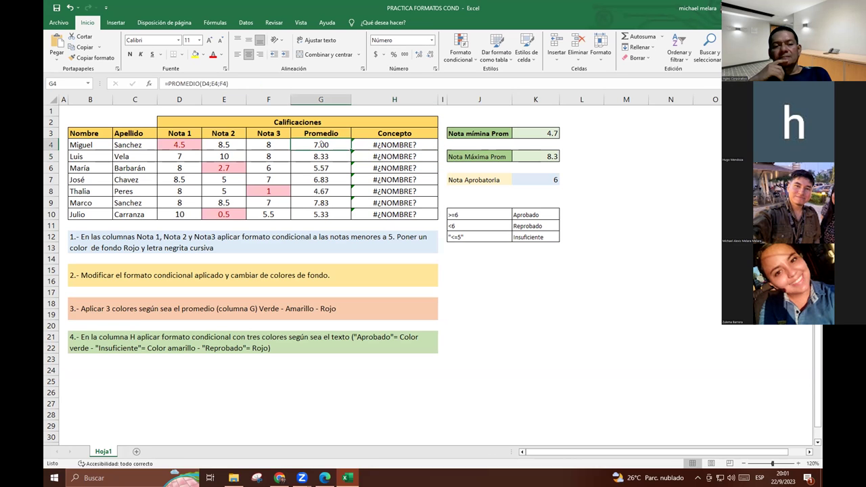
pyautogui.doubleClick(321, 144)
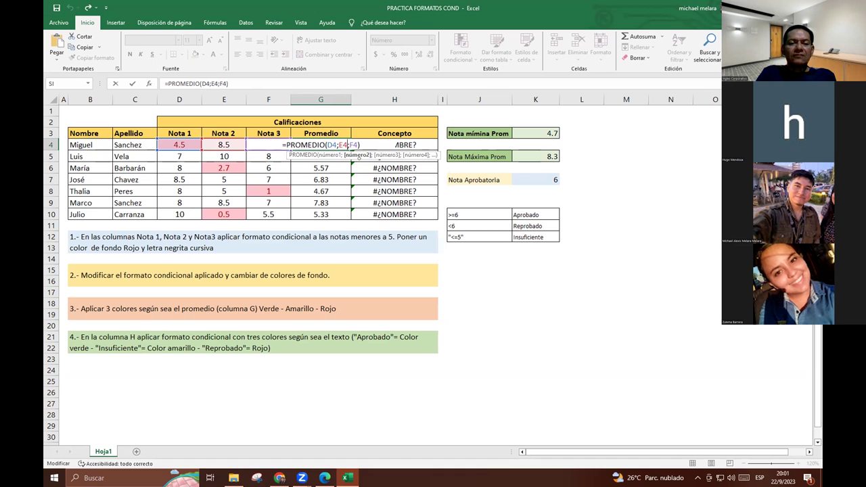
pyautogui.press('Right')
pyautogui.press('BackSpace')
pyautogui.press('BackSpace')
pyautogui.press('BackSpace')
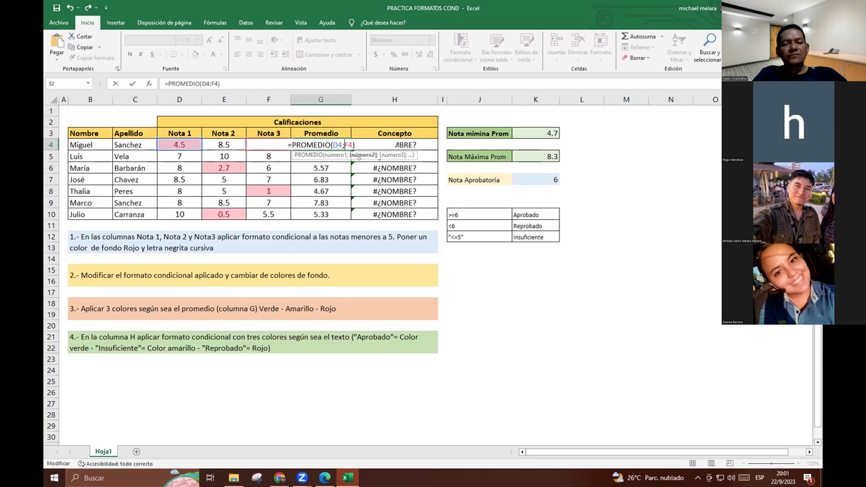
pyautogui.press('BackSpace')
pyautogui.write(':')
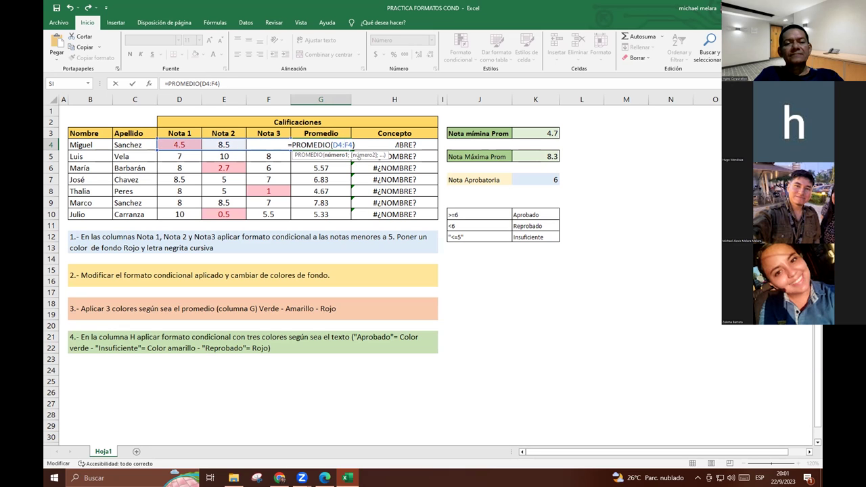
pyautogui.press('Return')
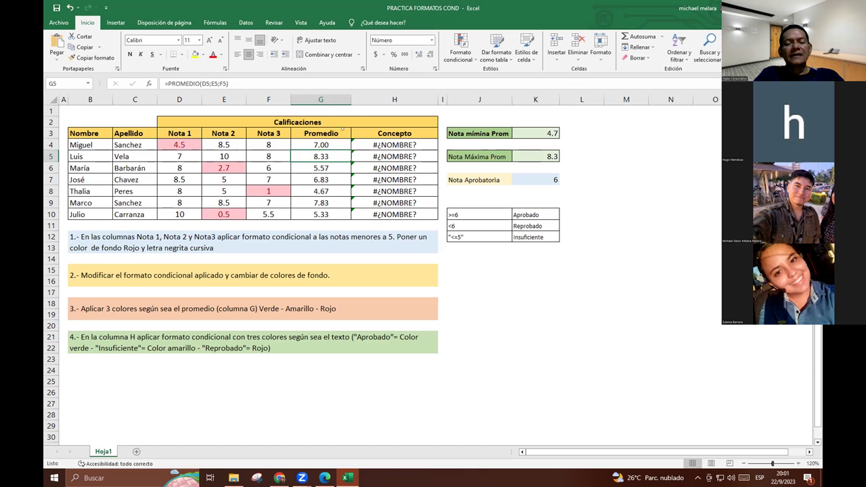
# Fill the G4 average formula down through G10.
pyautogui.click(341, 145)
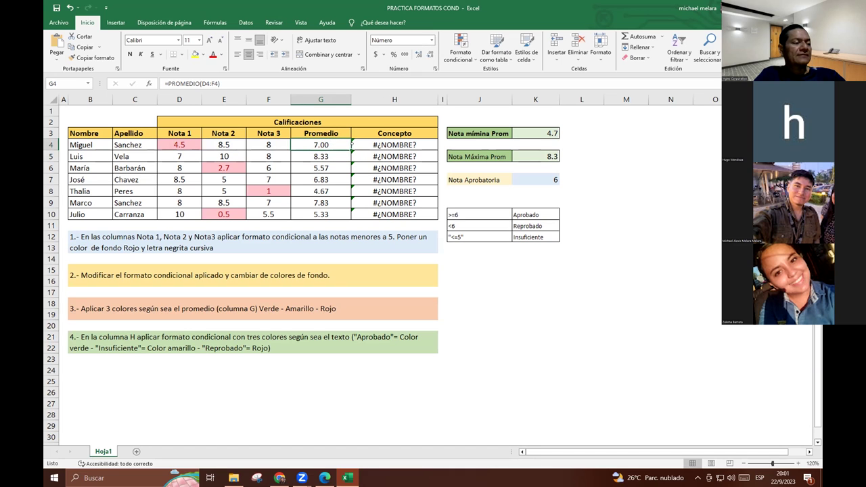
pyautogui.moveTo(350, 144); pyautogui.dragTo(345, 216)
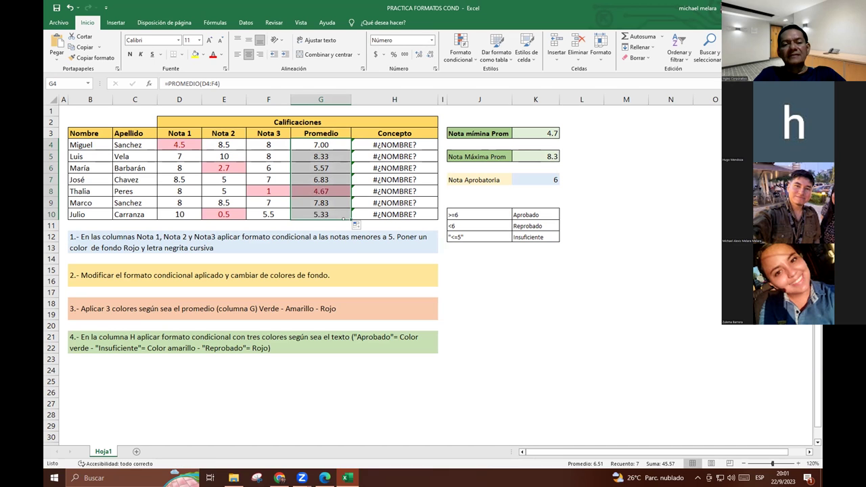
pyautogui.click(494, 278)
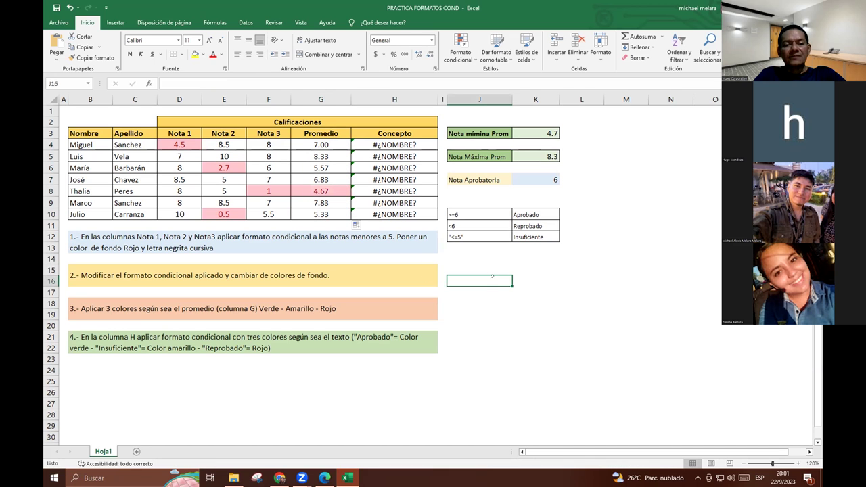
# Replace both semicolons in H4's SI formula with commas and commit it.
pyautogui.doubleClick(400, 144)
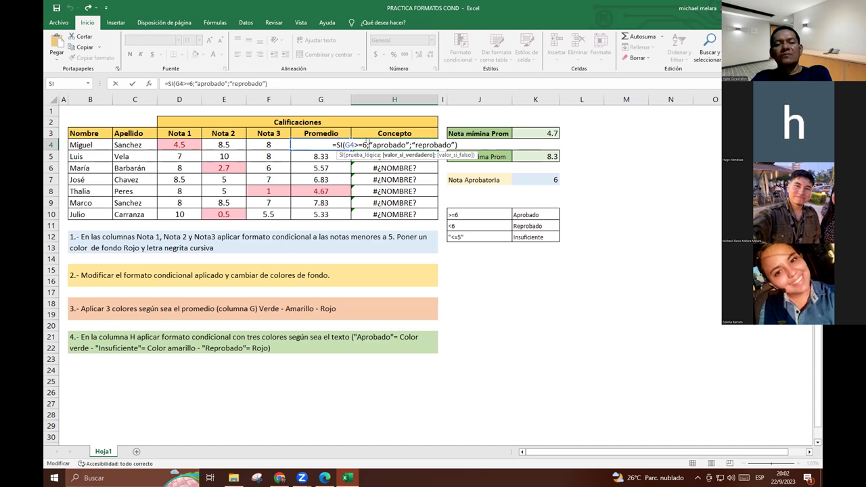
pyautogui.press('BackSpace')
pyautogui.write(',')
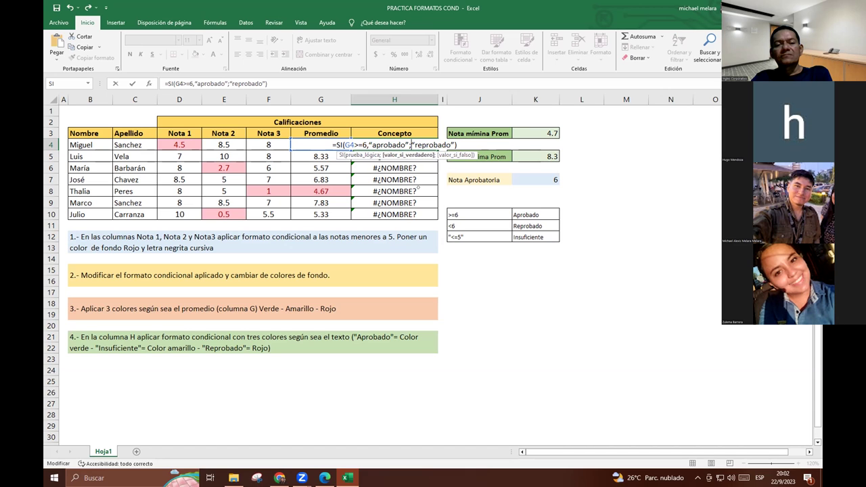
pyautogui.press('BackSpace')
pyautogui.write(',')
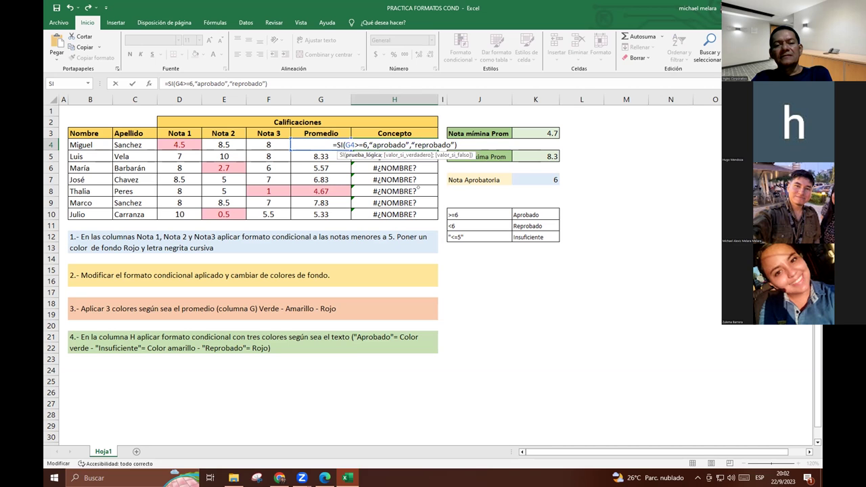
pyautogui.press('Return')
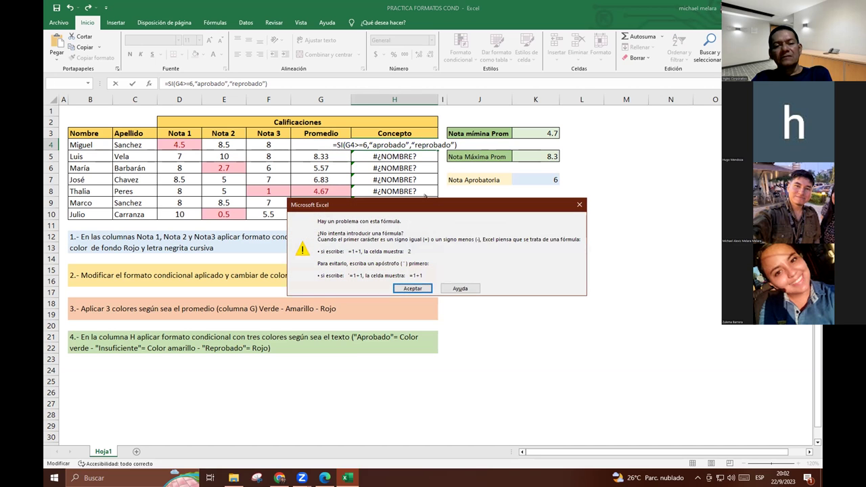
# Dismiss the warning, restore H4's semicolon separators, and remove the lowercase a of aprobado.
pyautogui.click(414, 287)
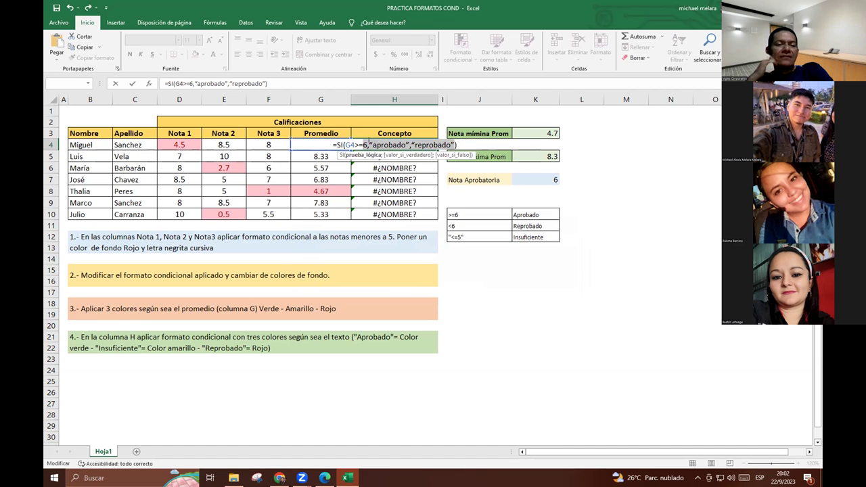
pyautogui.click(411, 144)
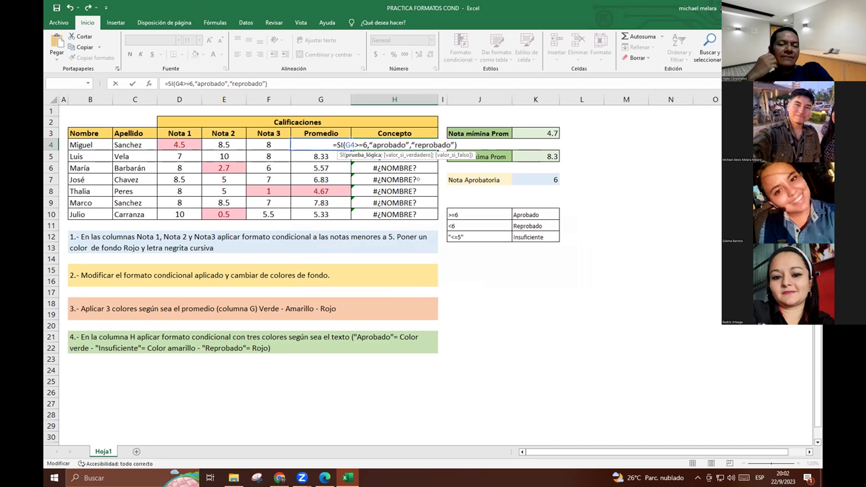
pyautogui.press('BackSpace')
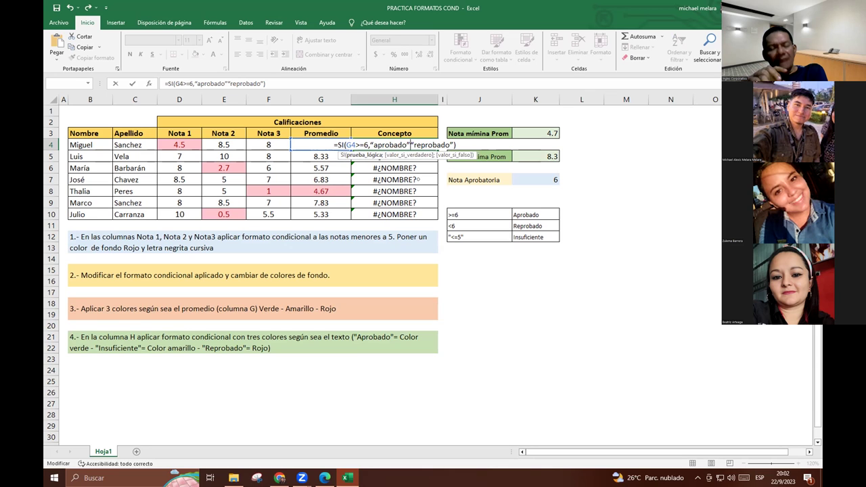
pyautogui.write(';')
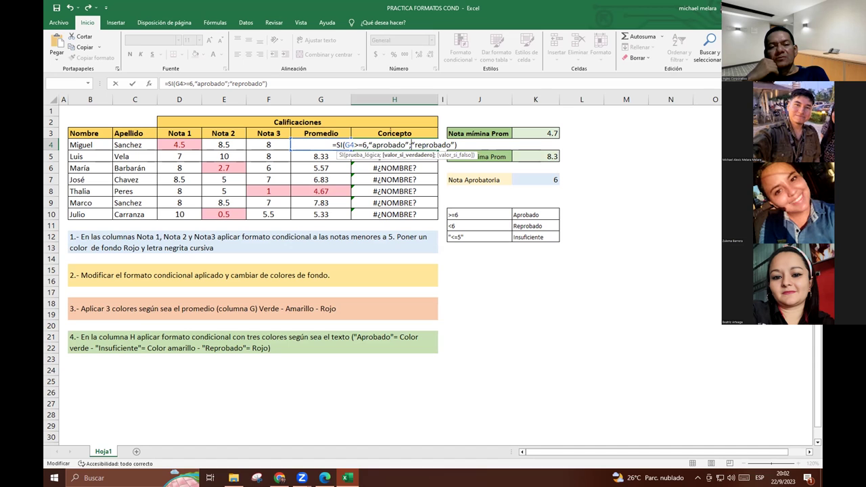
pyautogui.click(368, 145)
pyautogui.press('BackSpace')
pyautogui.write(';')
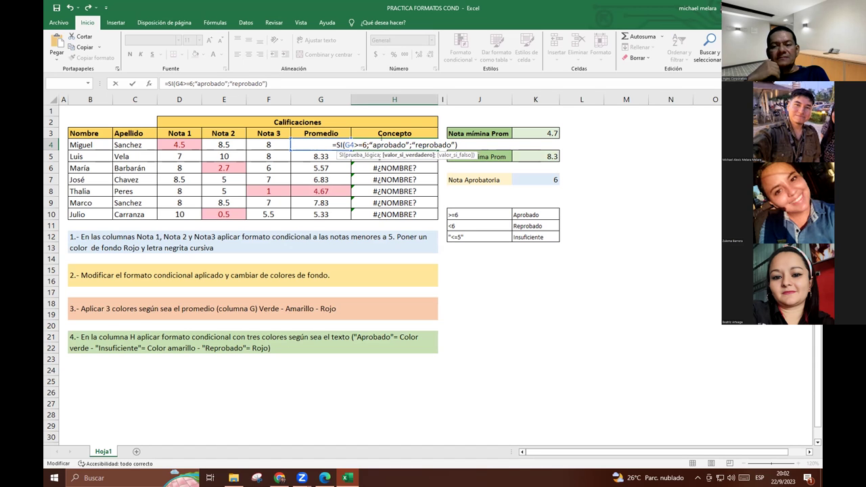
pyautogui.press('Delete')
# Capitalize Aprobado and Reprobado in H4's formula.
pyautogui.write('A')
pyautogui.press('Right')
pyautogui.press('Right')
pyautogui.press('Right')
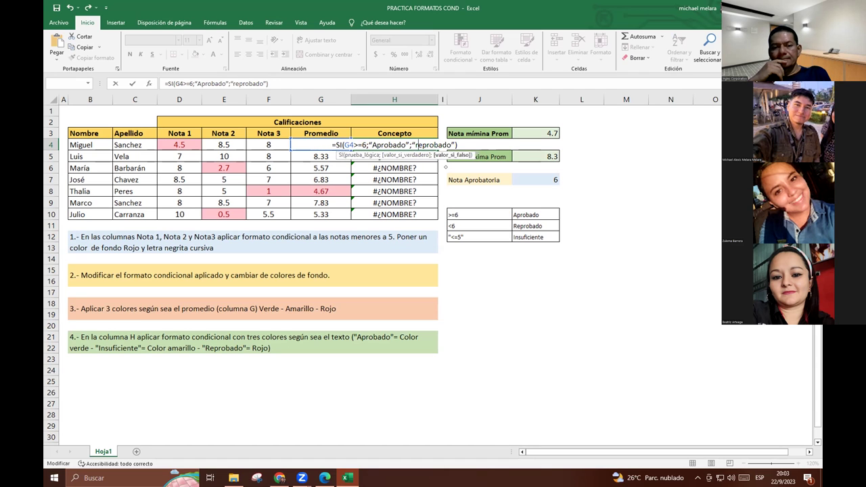
pyautogui.press('Delete')
pyautogui.write('R')
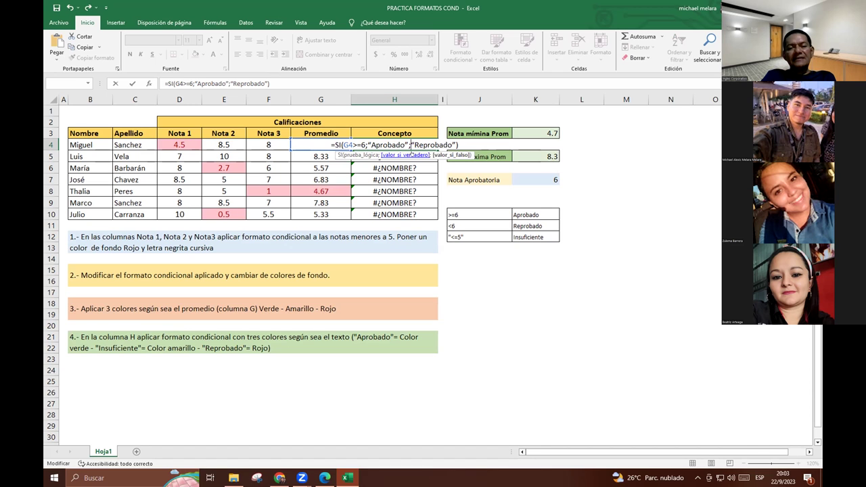
# Begin a nested SI(G4 test before "Reprobado".
pyautogui.write('SI')
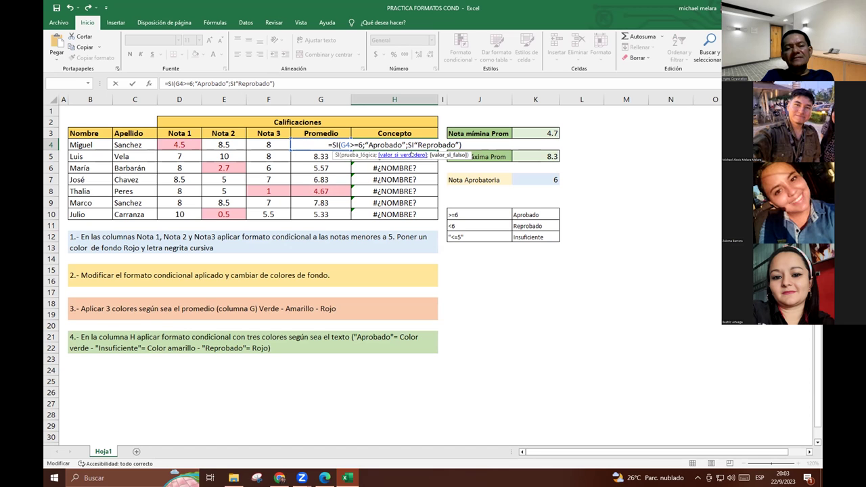
pyautogui.write('(')
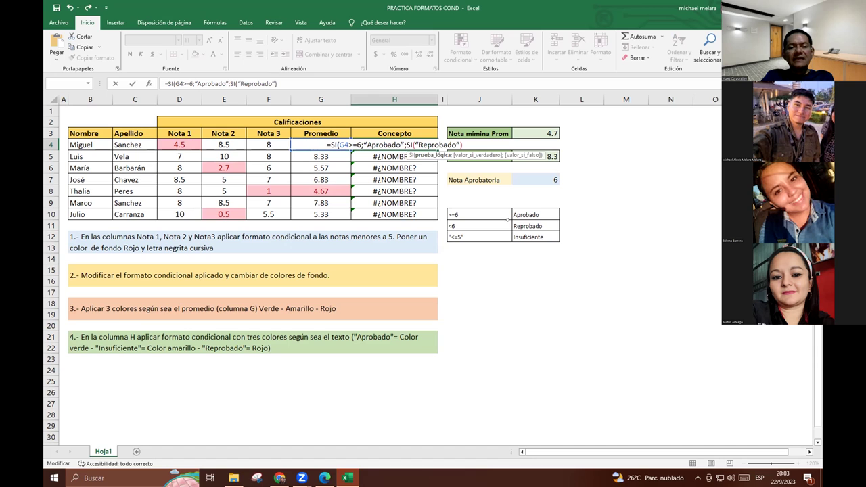
pyautogui.write('g')
pyautogui.press('BackSpace')
pyautogui.write('G4')
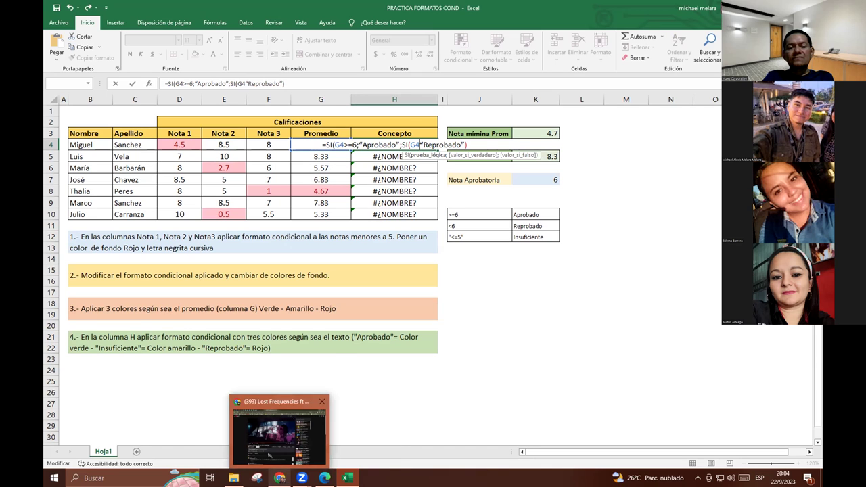
# Search Chrome for 'signo menor' and paste < after G4 in H4's formula.
pyautogui.click(279, 426)
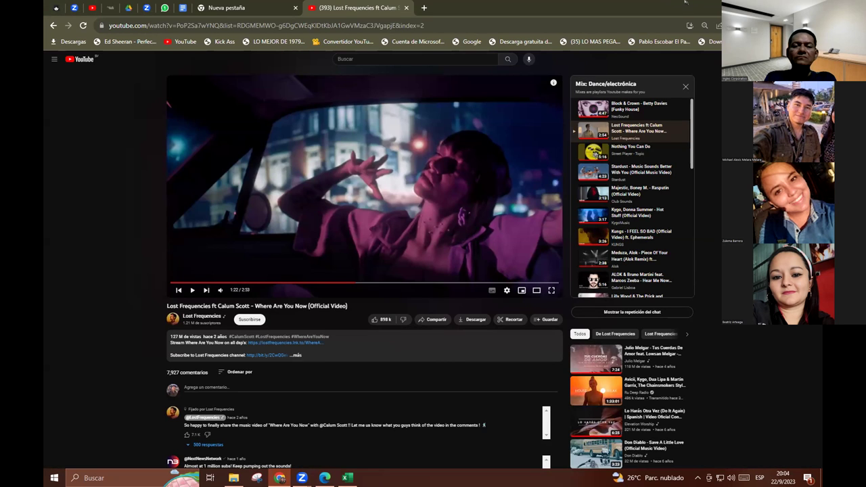
pyautogui.hotkey('ctrl', 'shift', 'Tab')
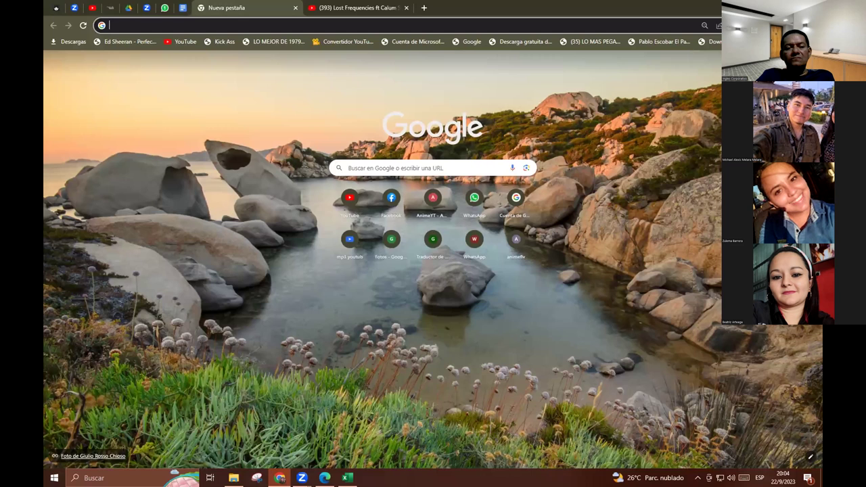
pyautogui.write('SIGN')
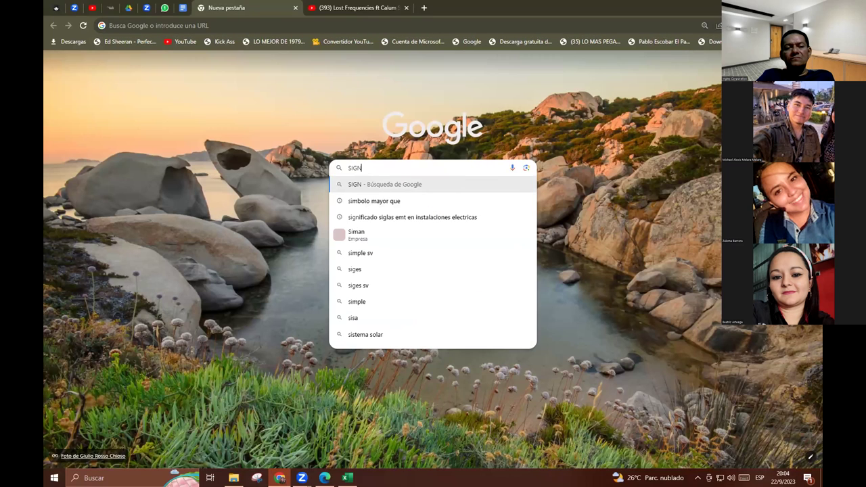
pyautogui.write('O')
pyautogui.write(' MENOR')
pyautogui.press('Down')
pyautogui.press('Return')
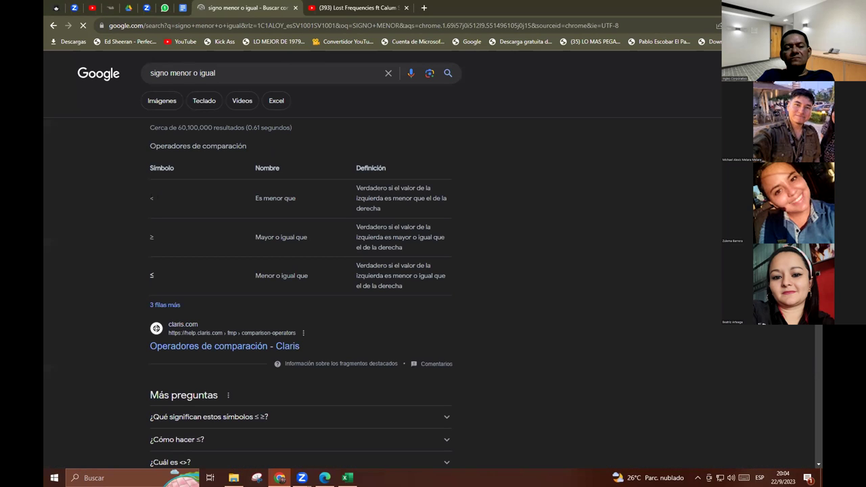
pyautogui.moveTo(149, 167); pyautogui.dragTo(152, 198)
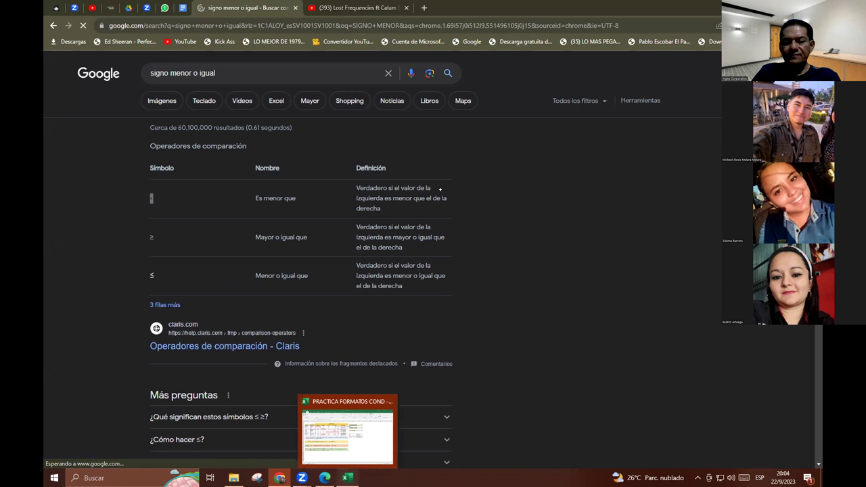
pyautogui.click(343, 474)
pyautogui.write('<')
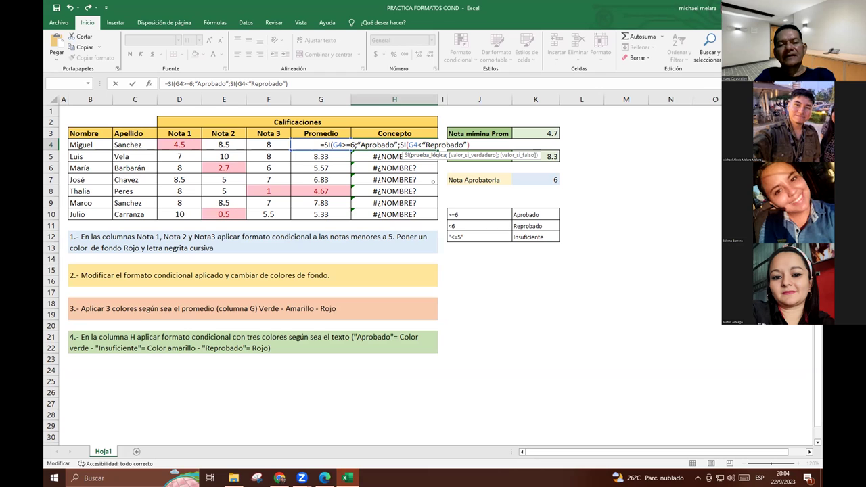
# Complete the second test as G4<6 with semicolon separators and a closing parenthesis.
pyautogui.write('6')
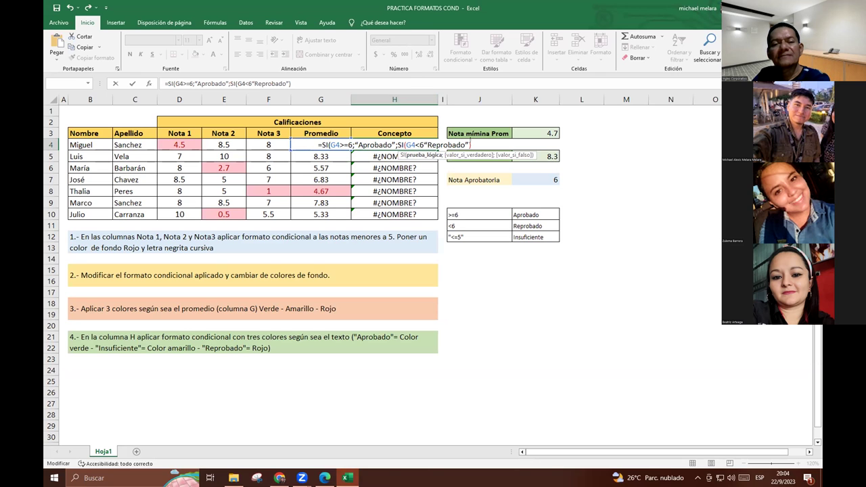
pyautogui.write(')')
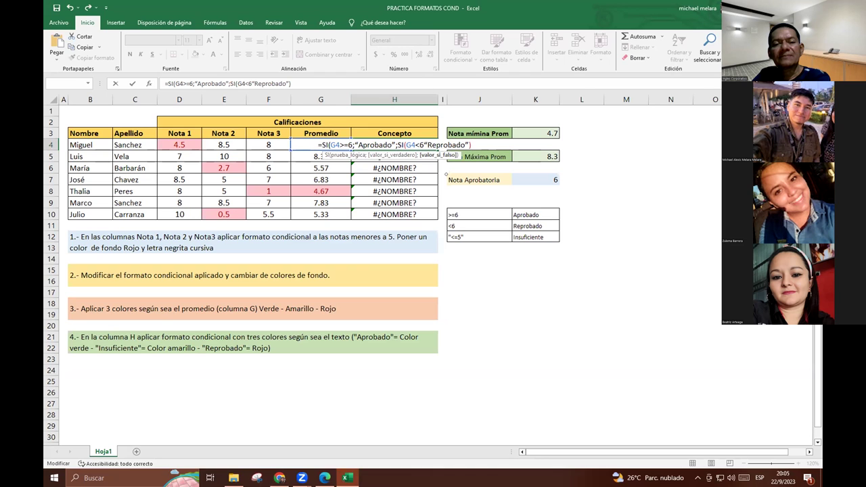
pyautogui.press('Left')
pyautogui.press('Left')
pyautogui.press('Left')
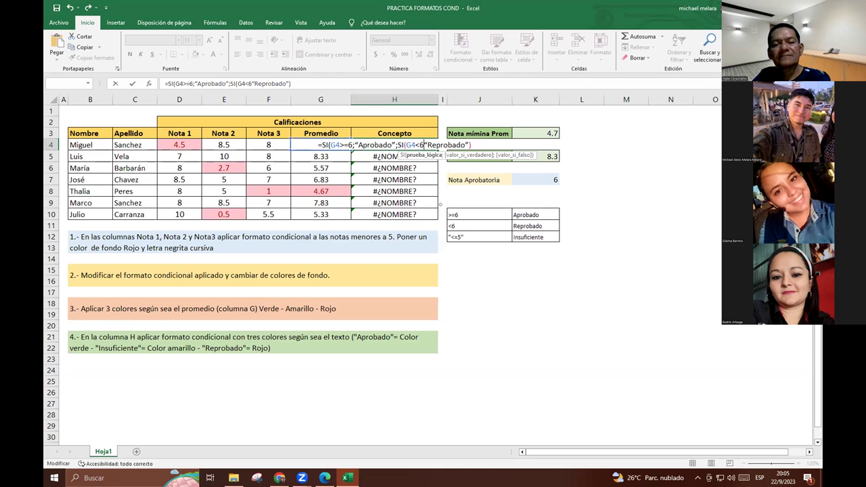
pyautogui.write(';')
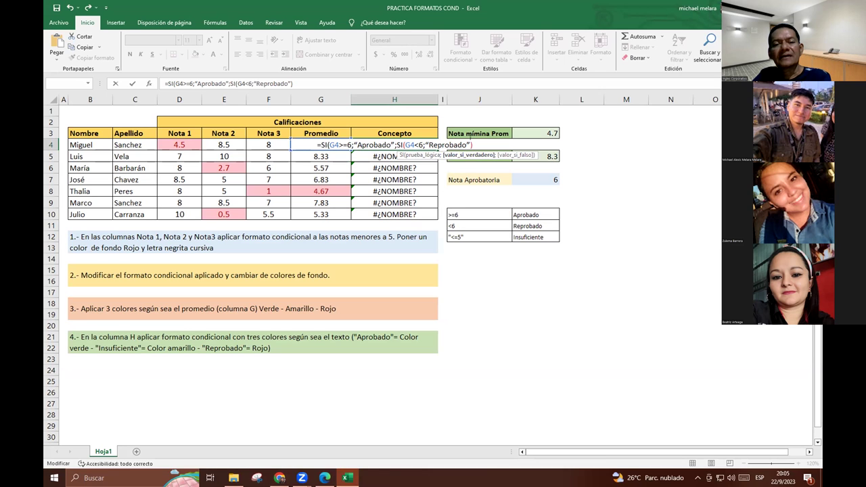
pyautogui.press('End')
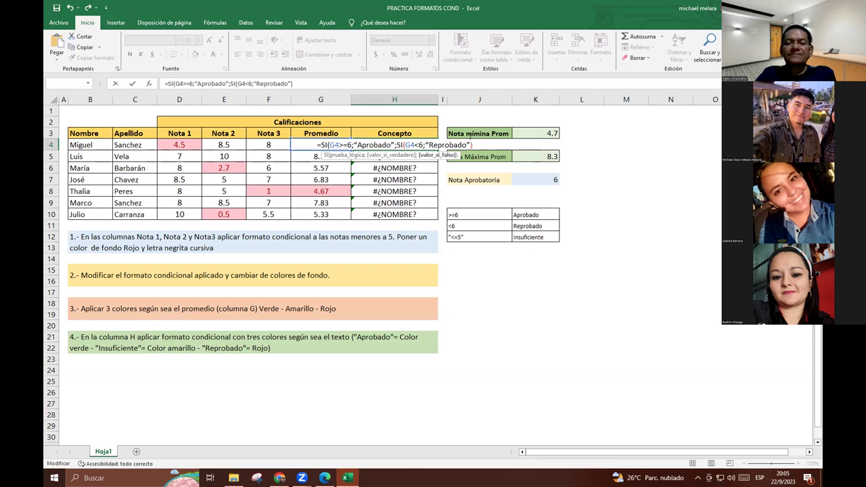
pyautogui.write(';')
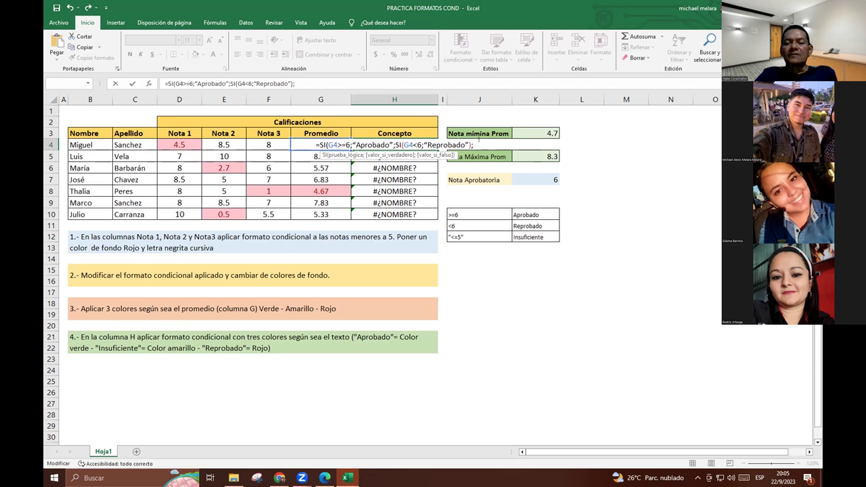
pyautogui.press('BackSpace')
pyautogui.press('Left')
pyautogui.write(';')
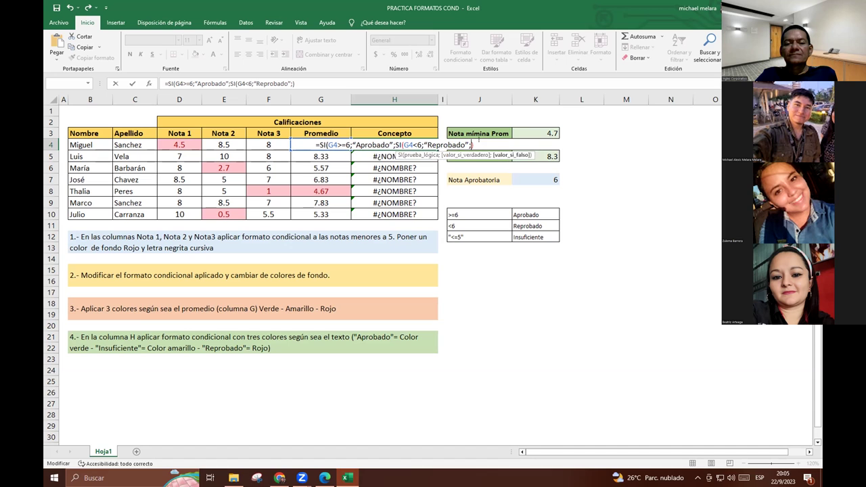
pyautogui.press('Right')
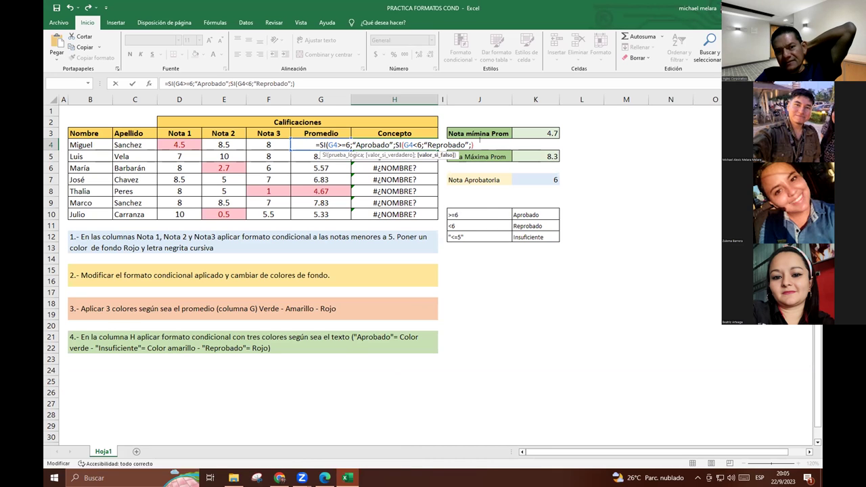
# Start a third nested SI testing G4<=5 at the formula's end.
pyautogui.write('SI')
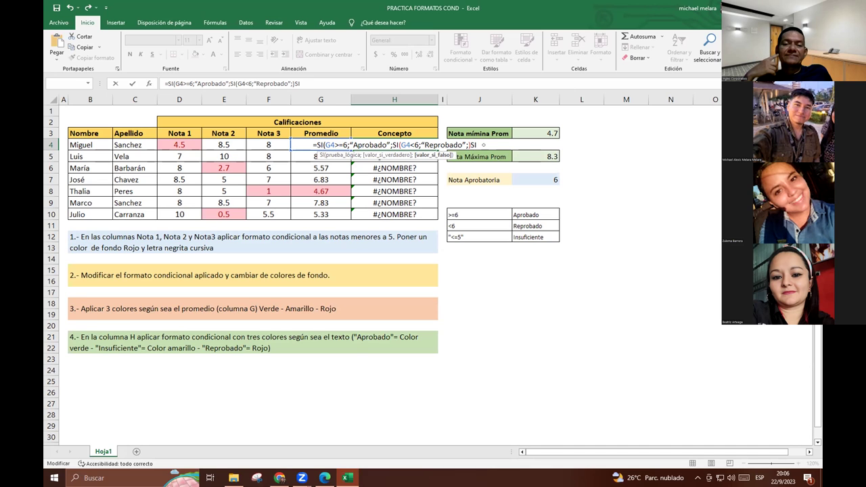
pyautogui.press('BackSpace')
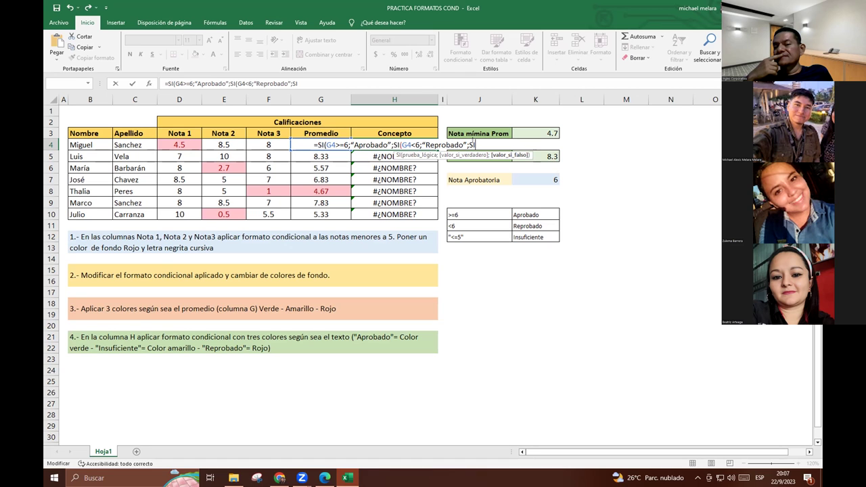
pyautogui.write('(')
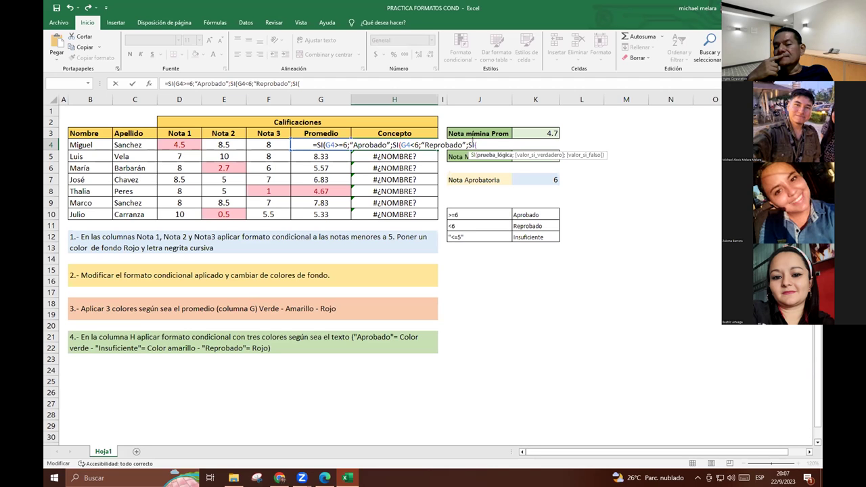
pyautogui.write('<')
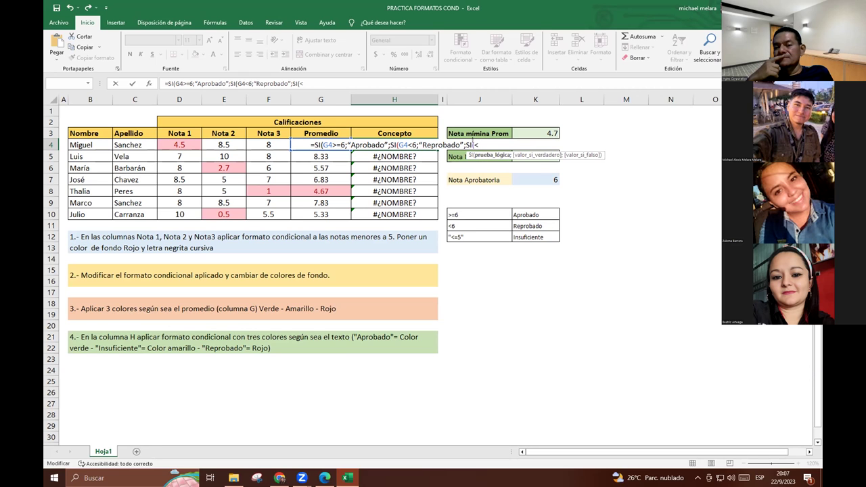
pyautogui.write('G')
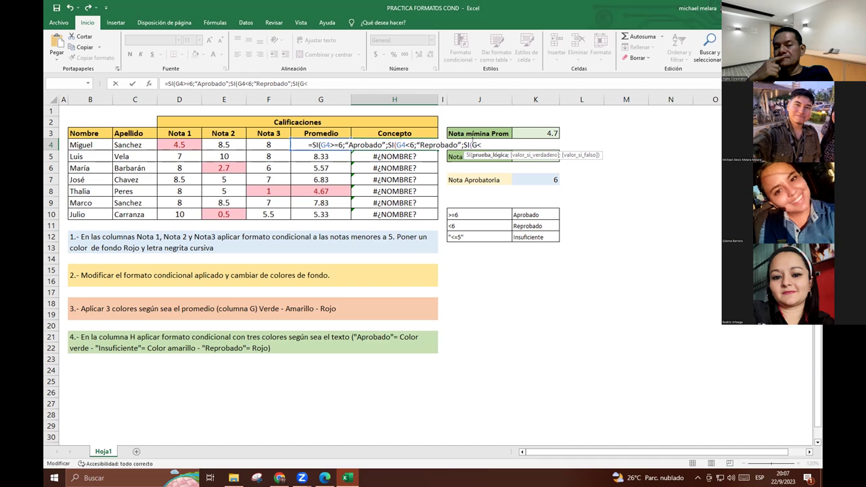
pyautogui.write('4<')
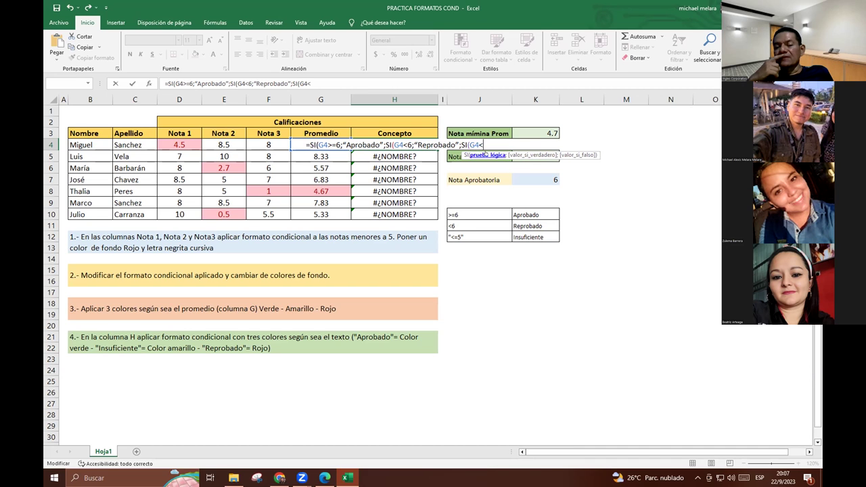
pyautogui.write('=5')
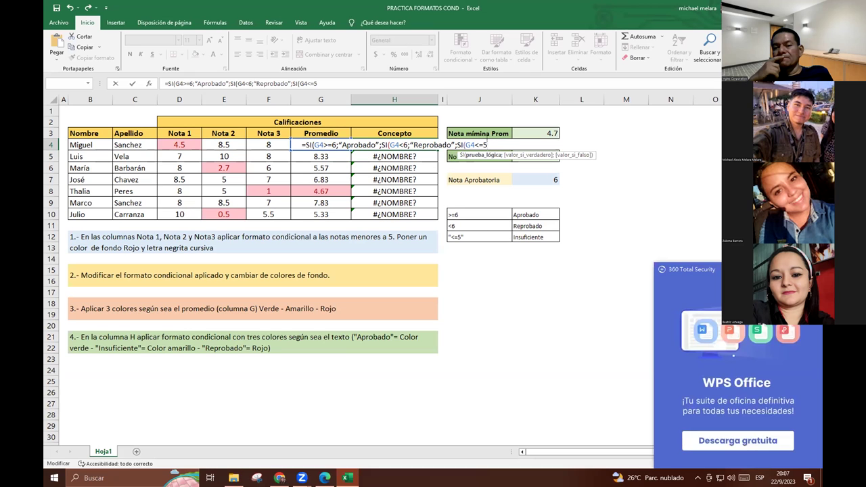
# Add "Insuficiente" as the G4<=5 result, fix its quotes, and close with parentheses.
pyautogui.write(';')
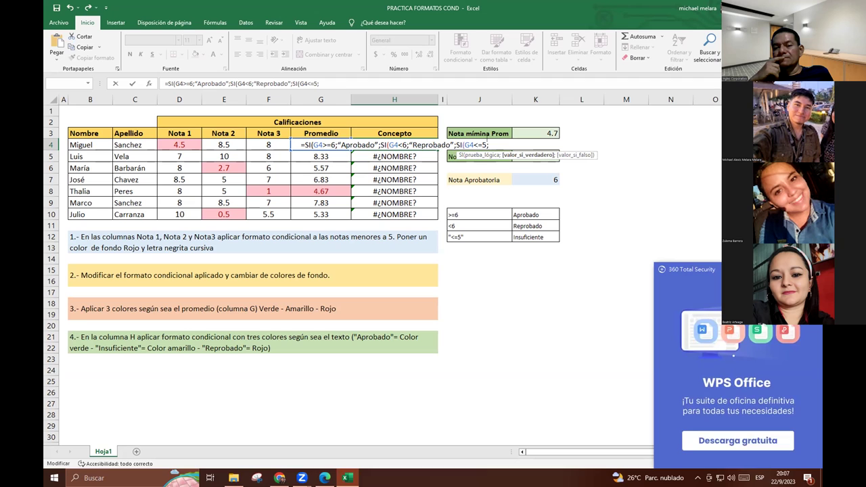
pyautogui.write('"')
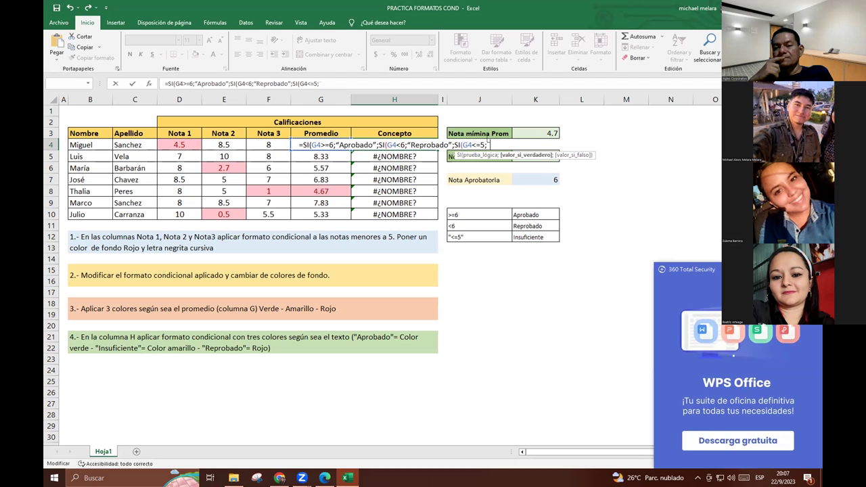
pyautogui.write('Insuficiente')
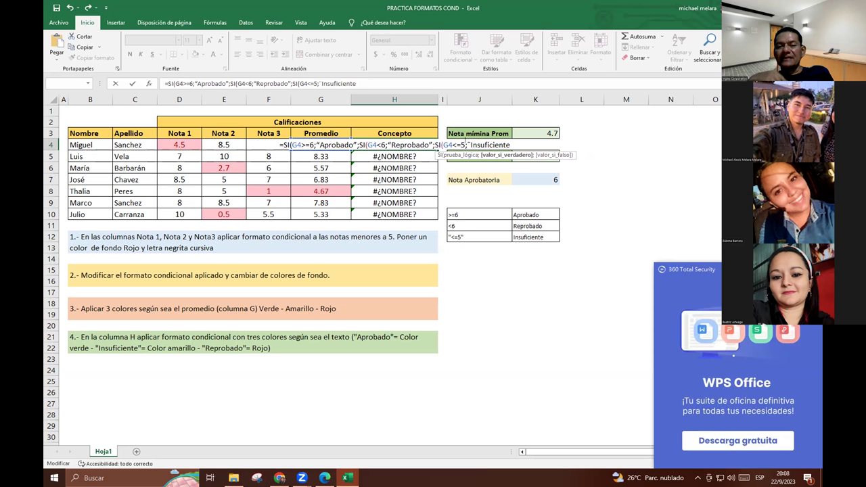
pyautogui.click(471, 145)
pyautogui.press('BackSpace')
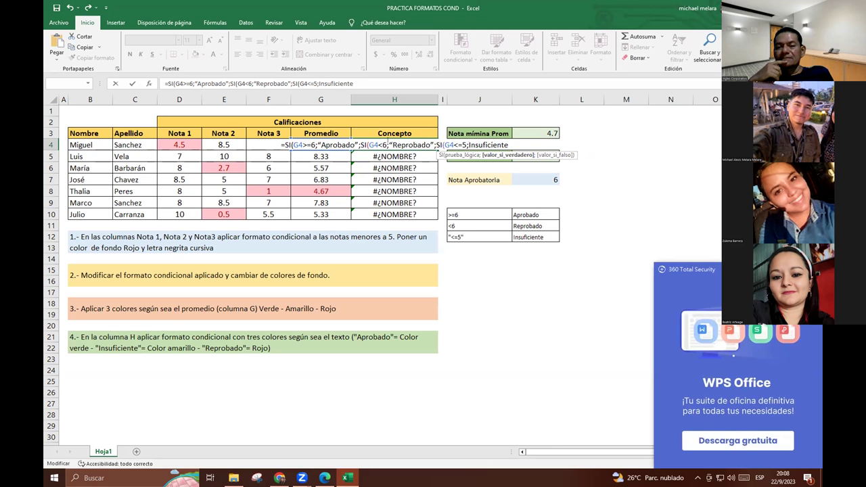
pyautogui.click(391, 145)
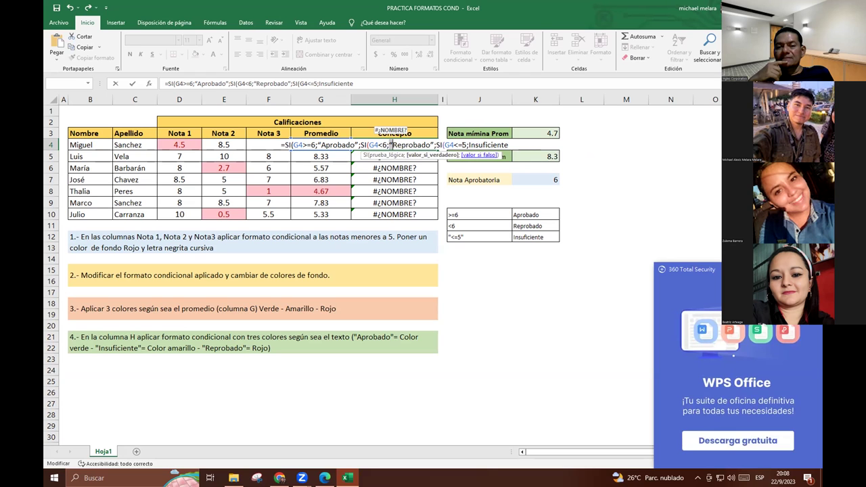
pyautogui.click(467, 145)
pyautogui.write('"')
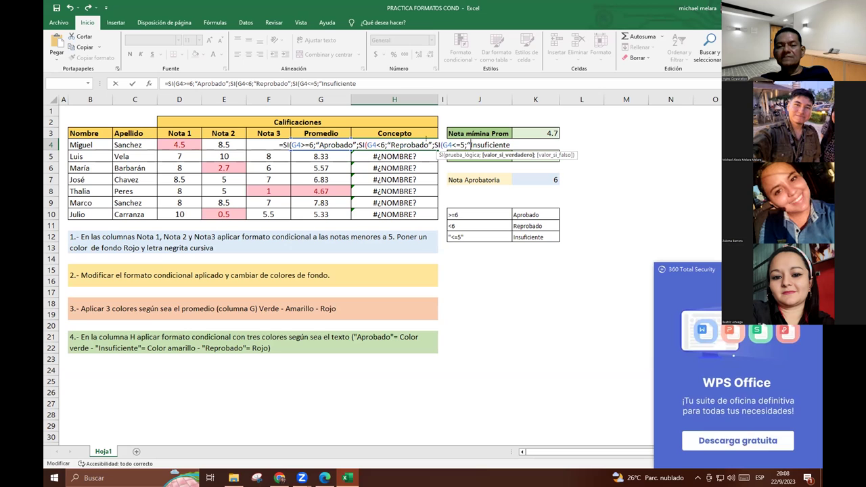
pyautogui.click(430, 144)
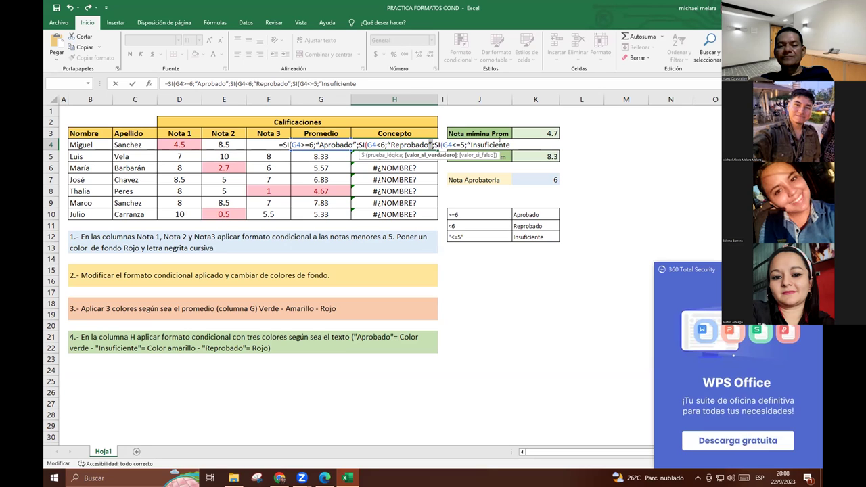
pyautogui.click(511, 145)
pyautogui.write('"')
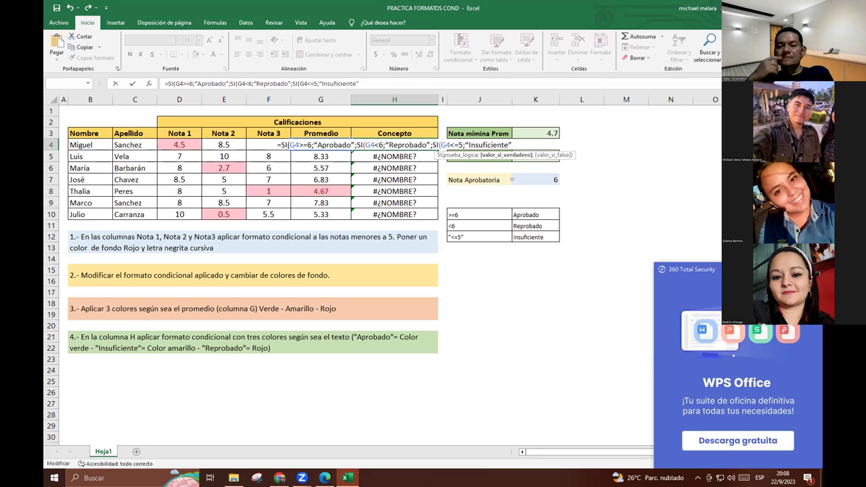
pyautogui.write(')')
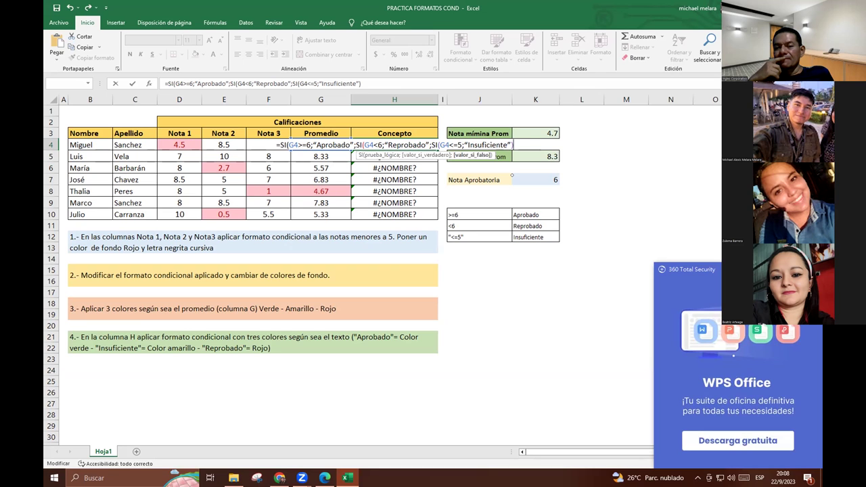
pyautogui.write(')')
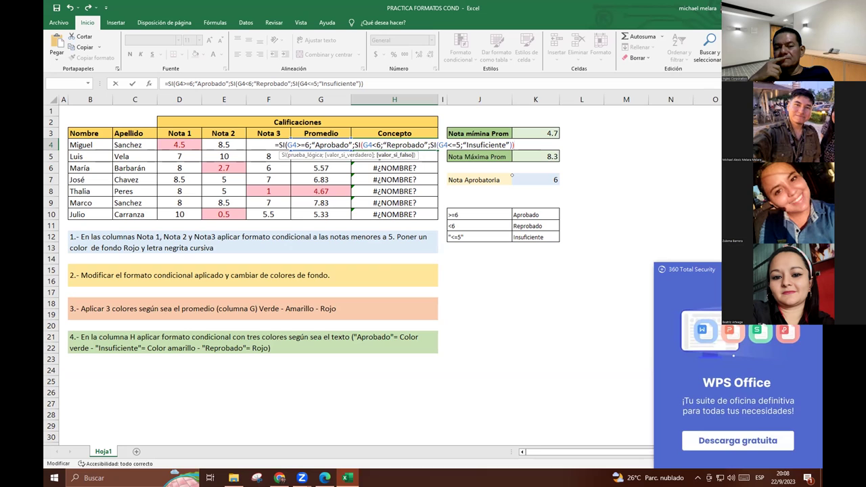
pyautogui.write(')')
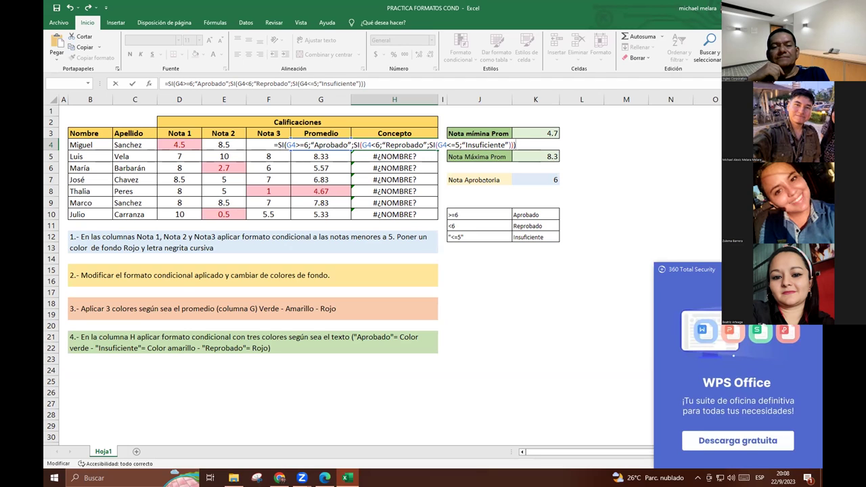
# Commit H4's three-level nested SI formula and reopen the cell for editing.
pyautogui.press('Return')
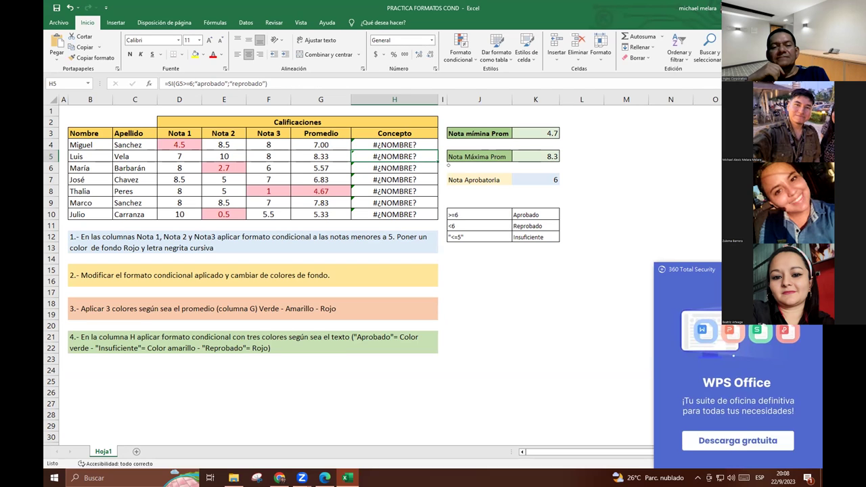
pyautogui.doubleClick(409, 144)
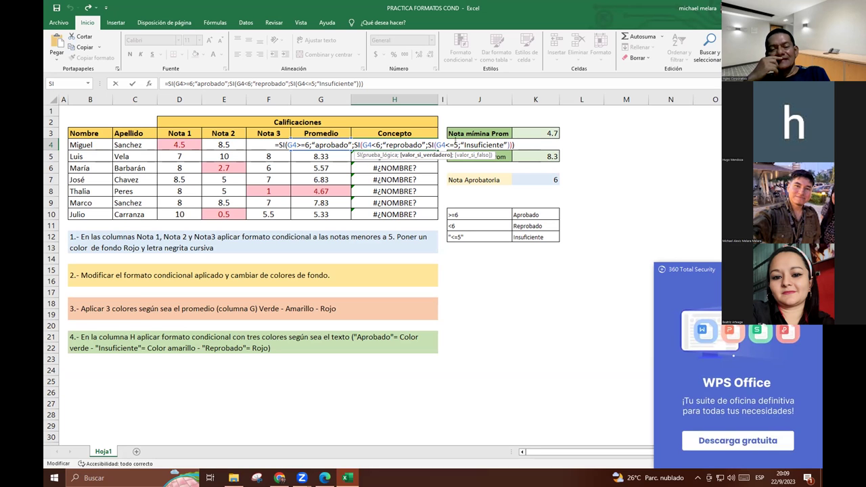
# Move the SI(G4<=5;"Insuficiente" condition to the start of H4's formula.
pyautogui.moveTo(436, 145); pyautogui.dragTo(507, 145)
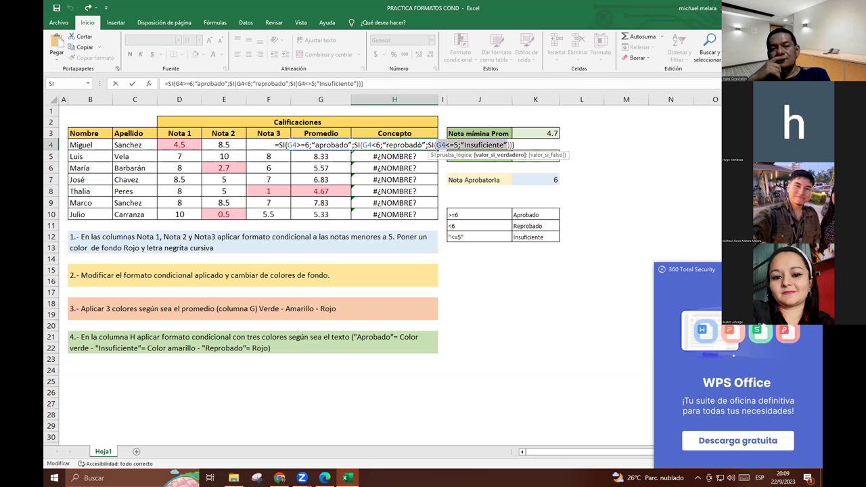
pyautogui.moveTo(427, 145); pyautogui.dragTo(510, 144)
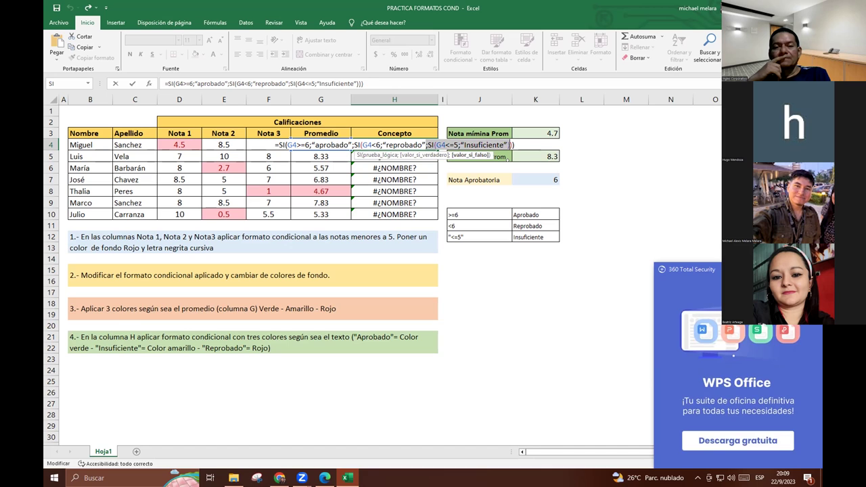
pyautogui.press('BackSpace')
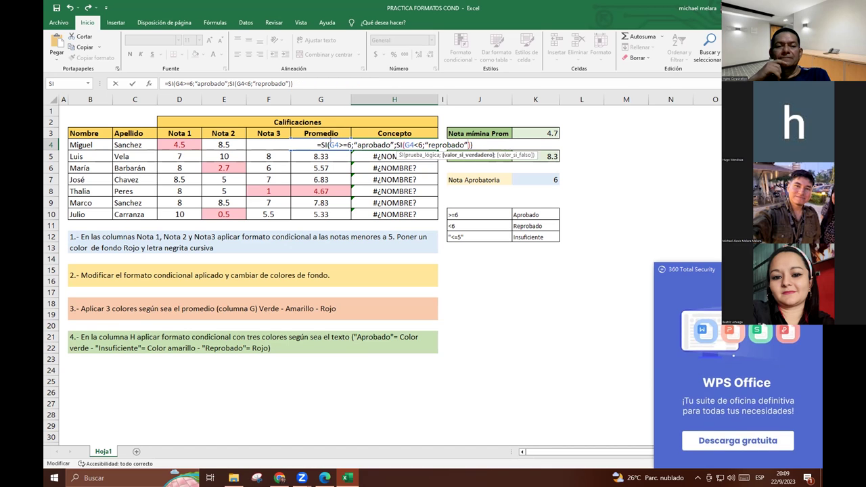
pyautogui.click(329, 145)
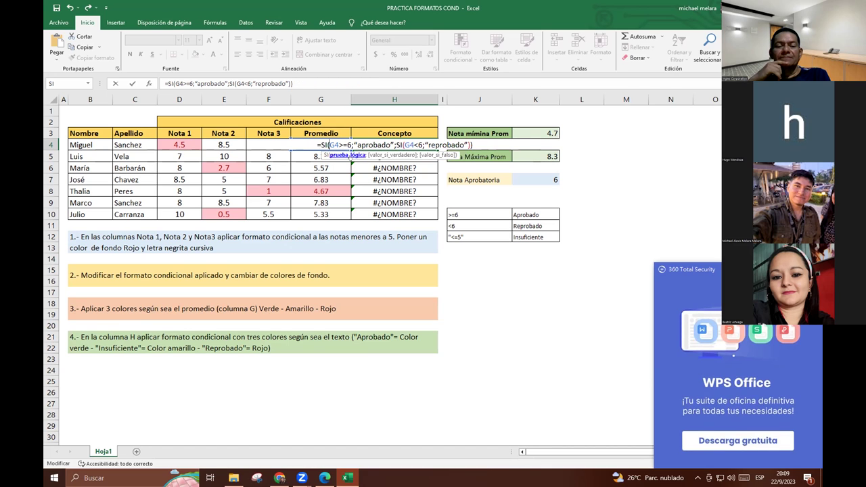
pyautogui.write(';SI(G4<=5;“Insuficiente”)')
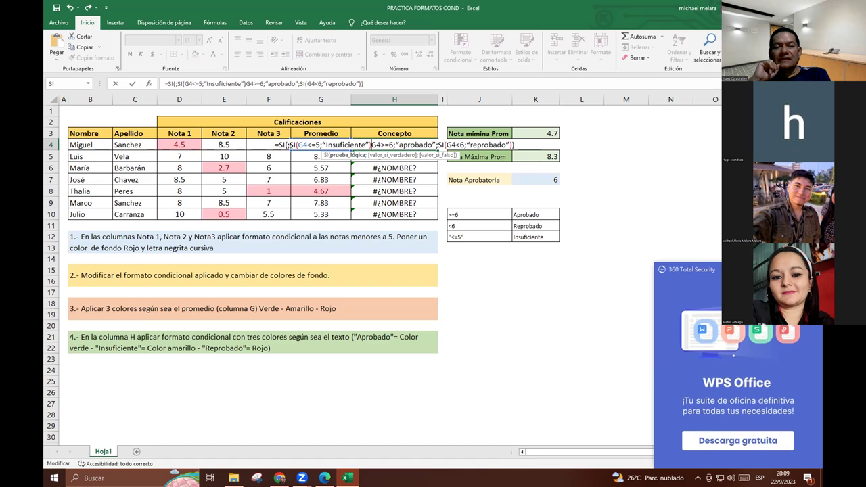
# Clean up the stray semicolon, duplicate SI and parentheses around the moved condition.
pyautogui.click(288, 145)
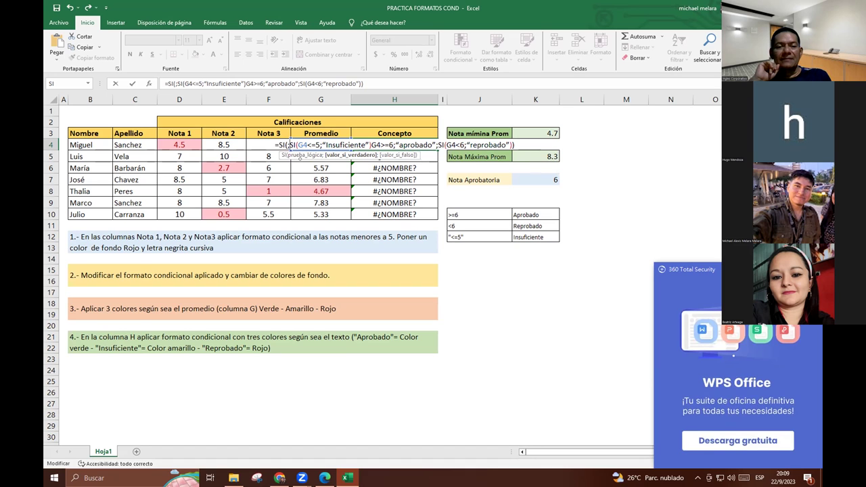
pyautogui.press('BackSpace')
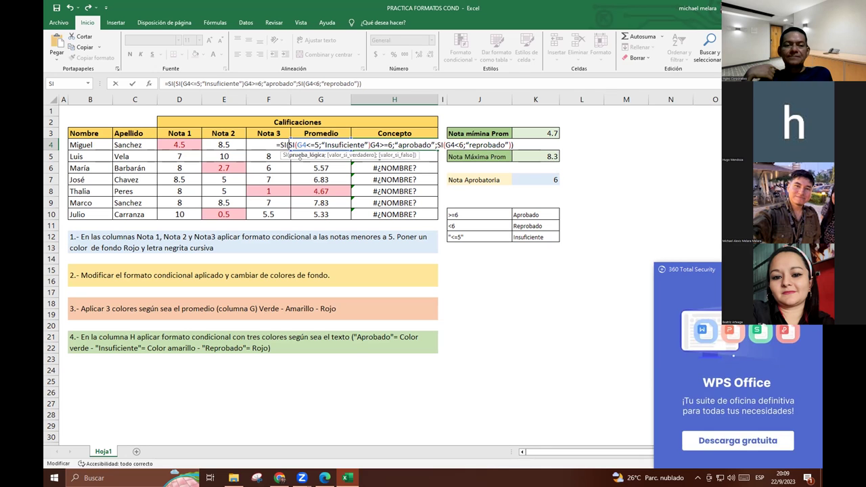
pyautogui.press('BackSpace')
pyautogui.press('BackSpace')
pyautogui.press('BackSpace')
pyautogui.click(365, 144)
pyautogui.write(';')
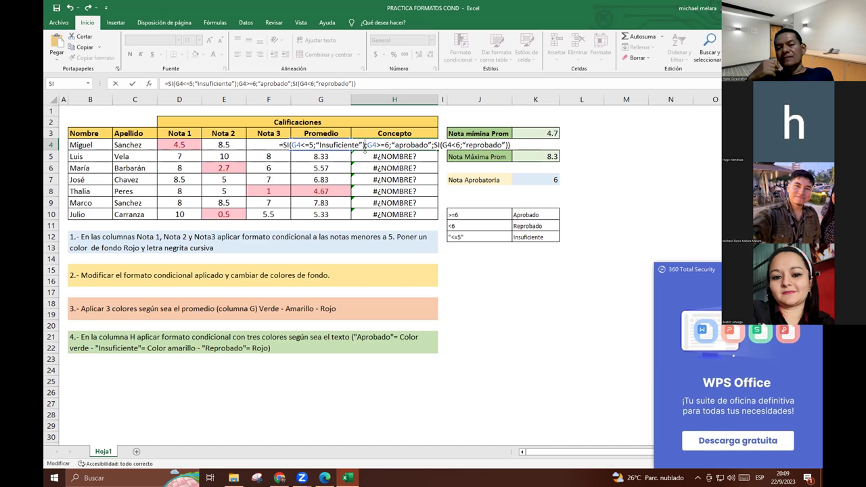
pyautogui.click(365, 145)
pyautogui.press('BackSpace')
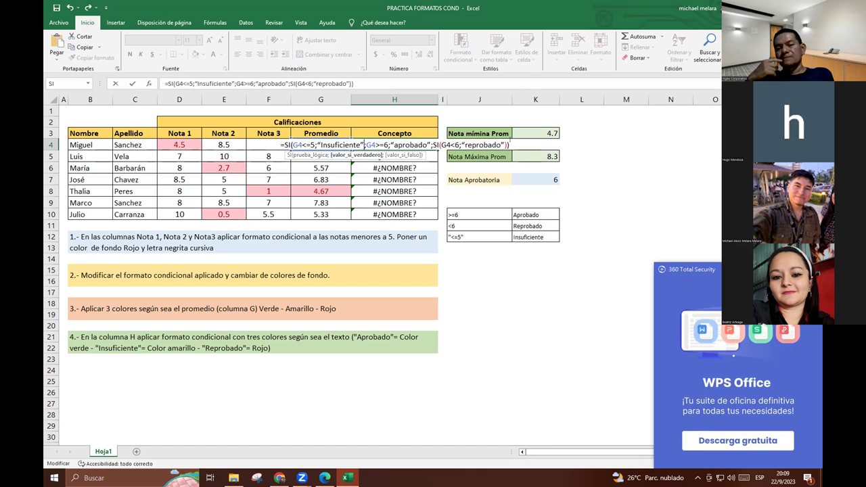
pyautogui.click(508, 145)
pyautogui.write(')')
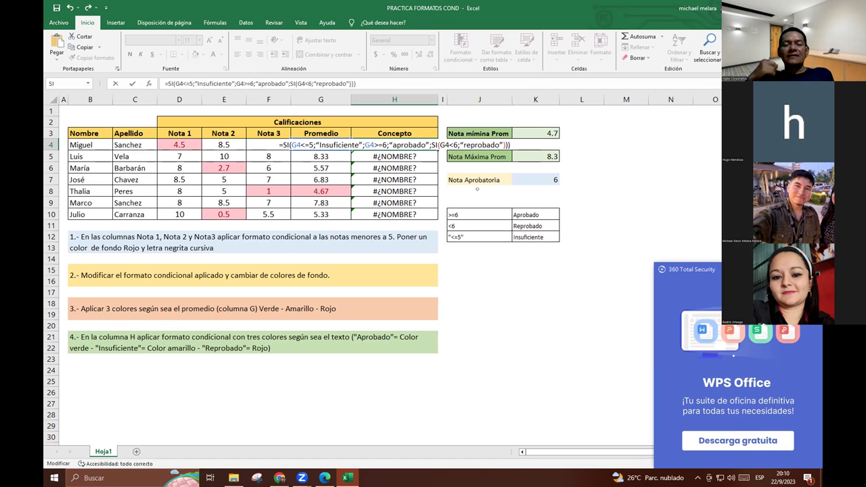
# Wrap the G4>=6 aprobado test in SI( and rebalance H4's closing parentheses.
pyautogui.press('BackSpace')
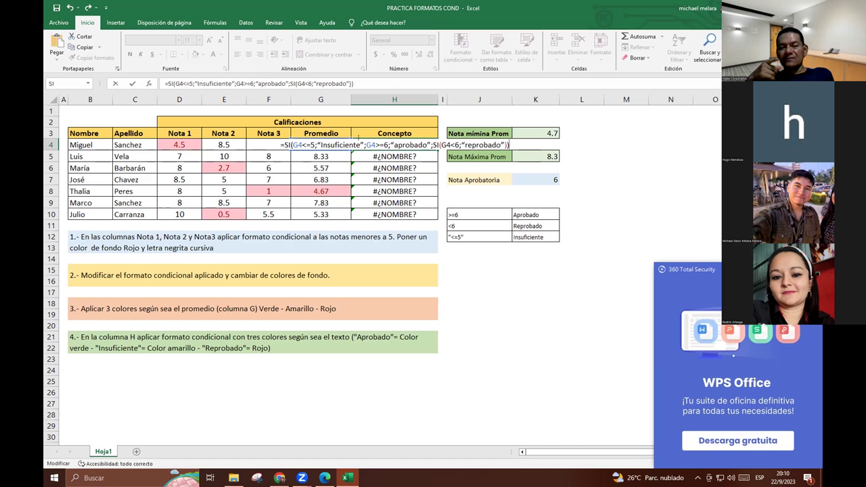
pyautogui.click(365, 145)
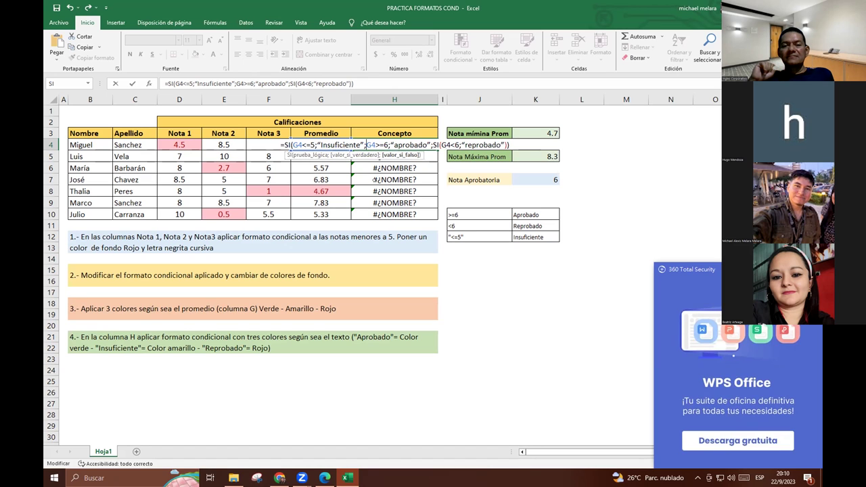
pyautogui.write('SI')
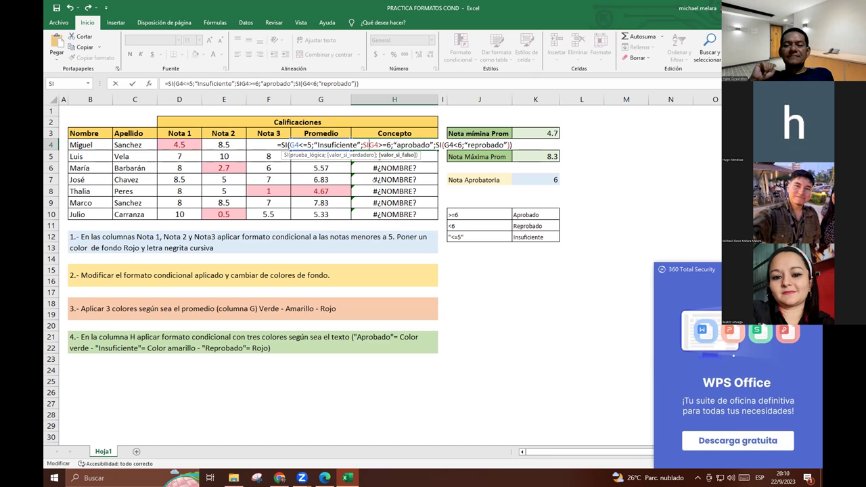
pyautogui.write('(')
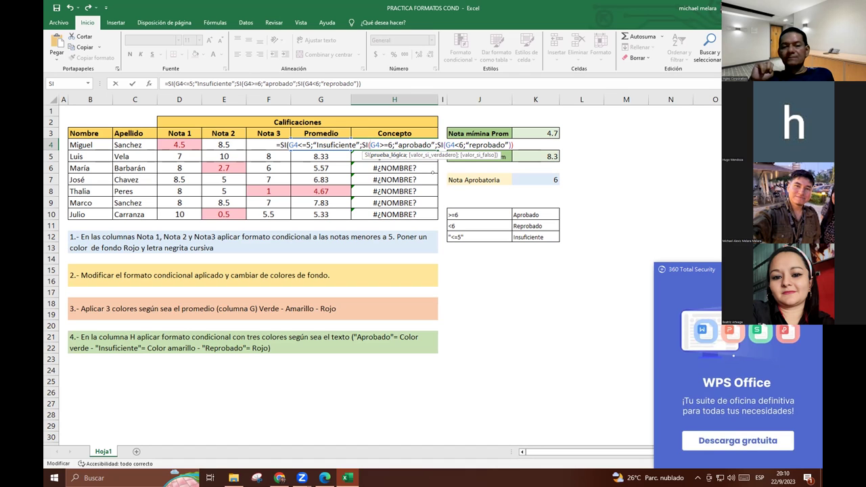
pyautogui.click(513, 144)
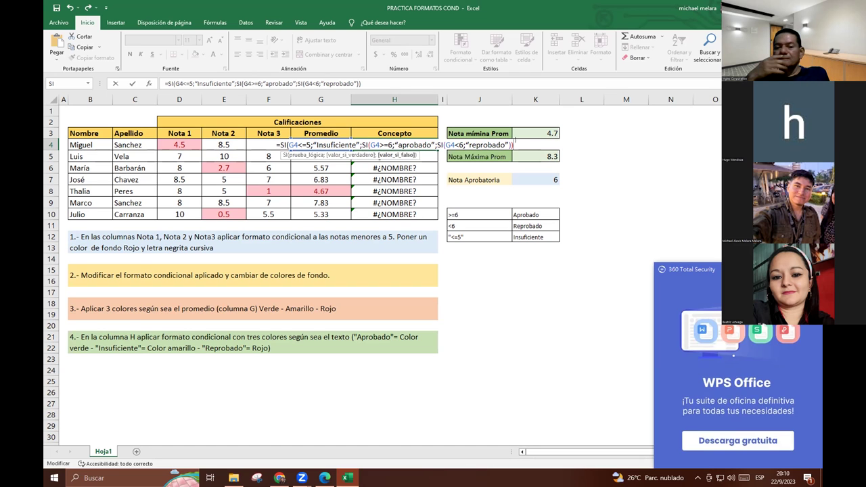
pyautogui.write(')')
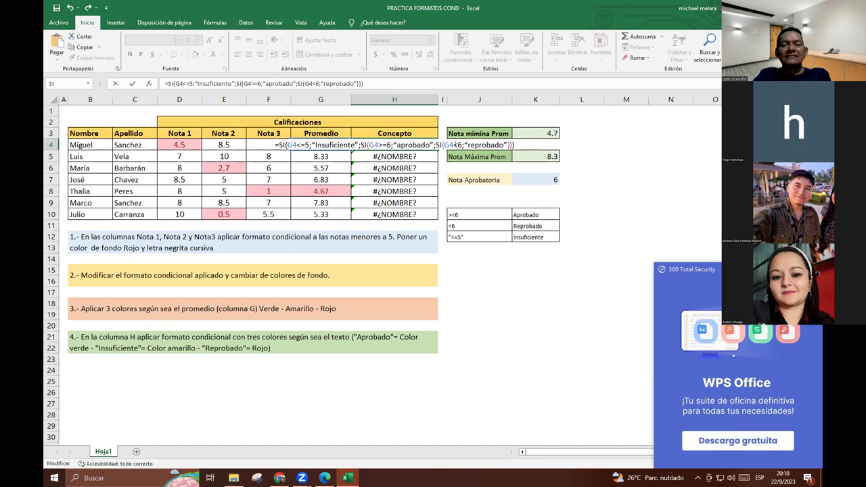
# Trim H4 to =SI(G4<=5;"Insuficiente";SI(G4>=6;"aprobado";"reprobado")) and enter it.
pyautogui.doubleClick(492, 144)
pyautogui.moveTo(508, 144); pyautogui.dragTo(433, 145)
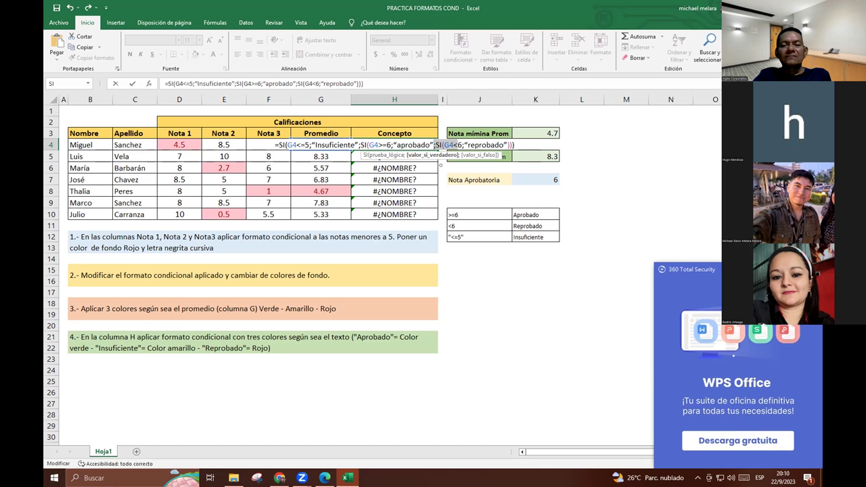
pyautogui.press('Delete')
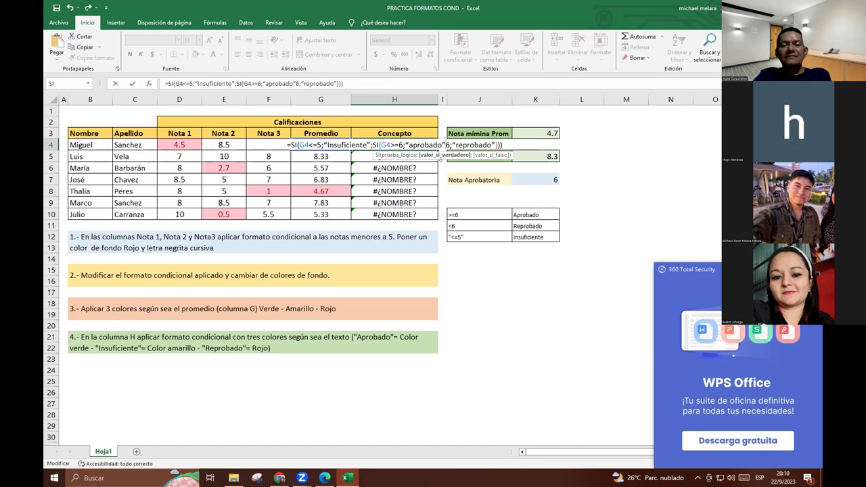
pyautogui.press('BackSpace')
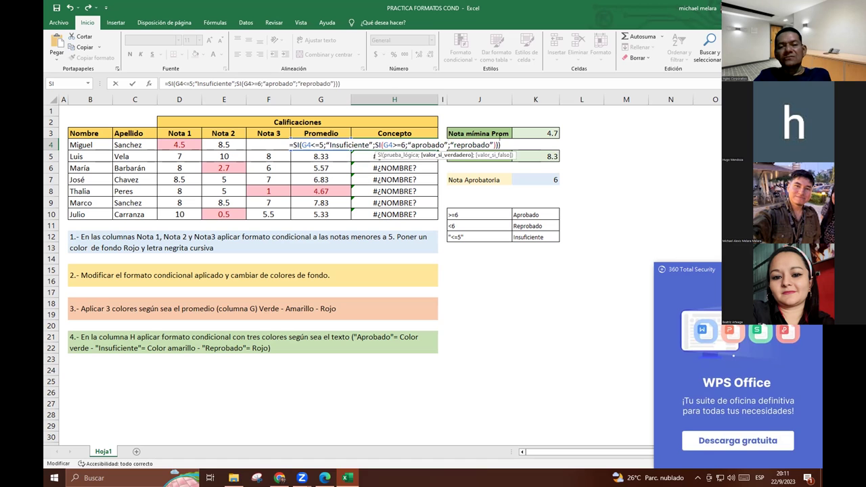
pyautogui.press('BackSpace')
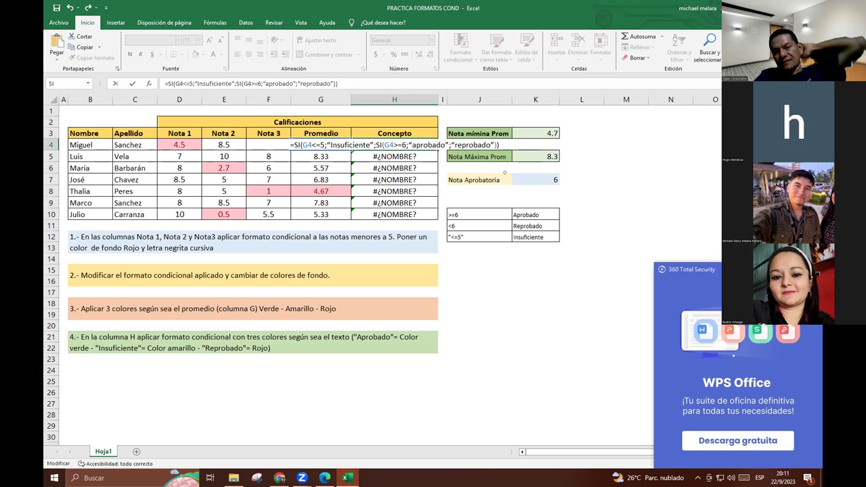
pyautogui.press('Return')
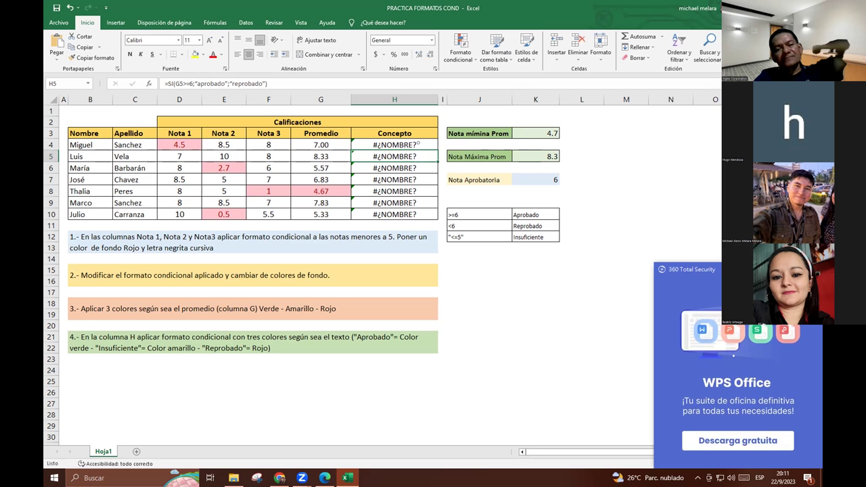
# Re-inspect the H4 formula twice without changes, then open G4's PROMEDIO formula.
pyautogui.doubleClick(417, 145)
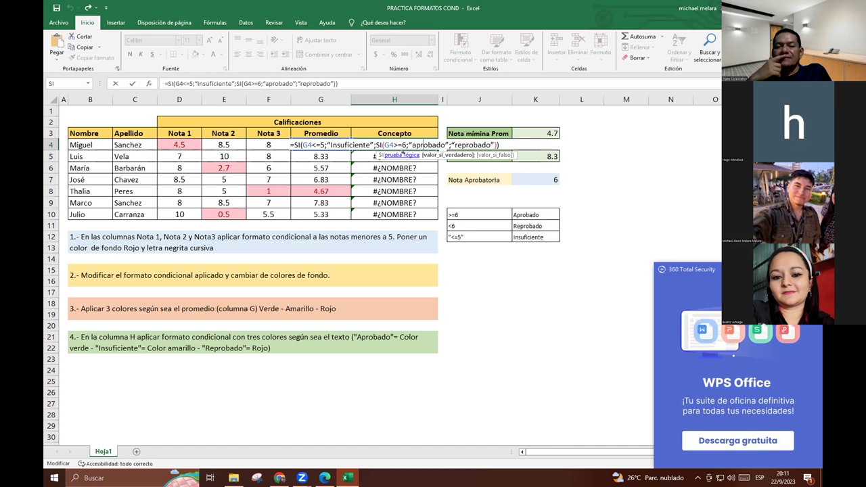
pyautogui.click(373, 145)
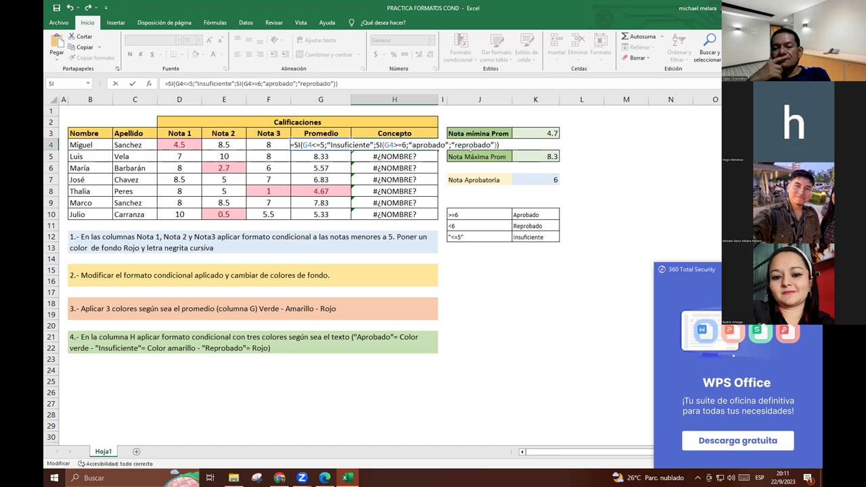
pyautogui.press('Return')
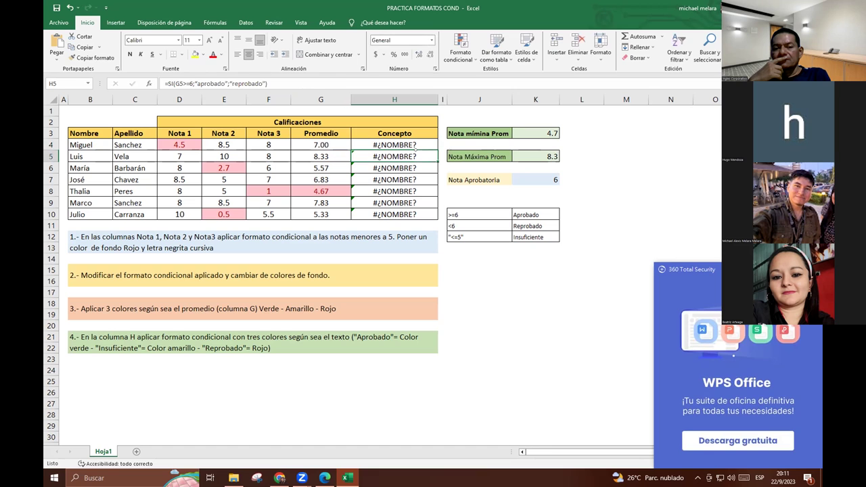
pyautogui.doubleClick(417, 144)
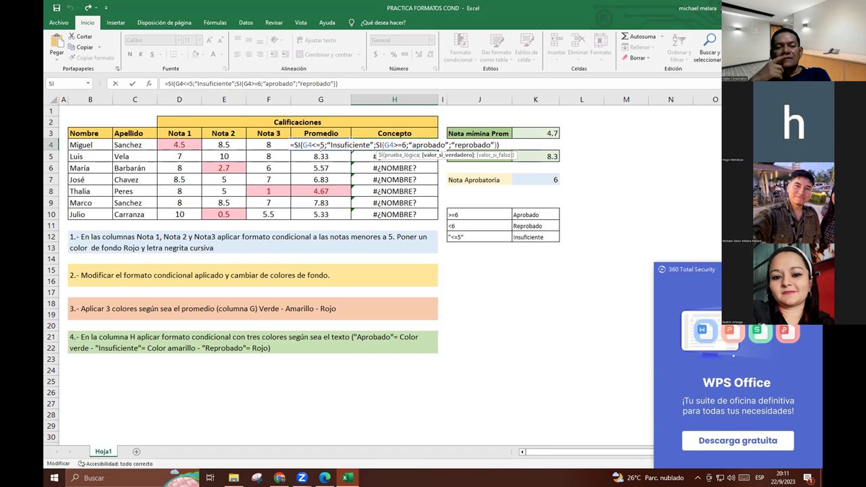
pyautogui.click(371, 145)
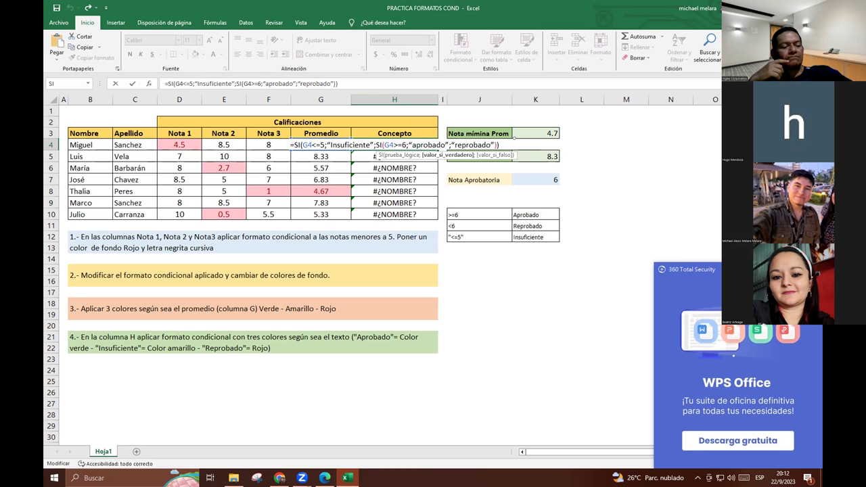
pyautogui.press('Return')
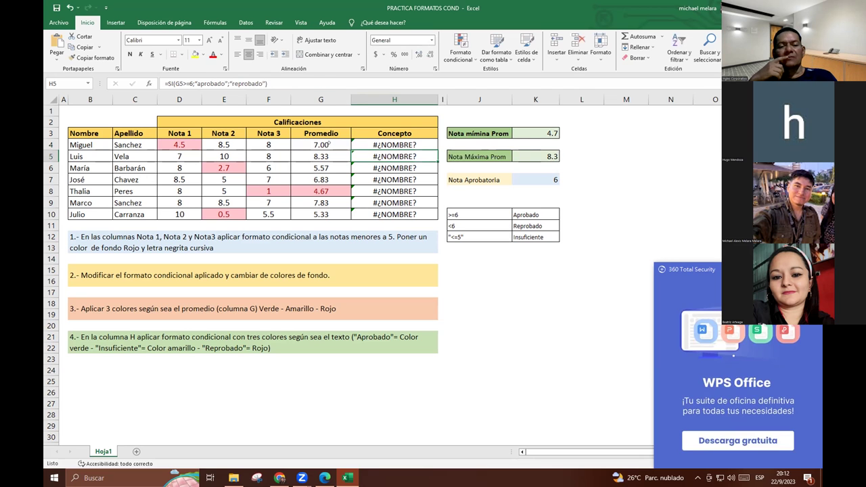
pyautogui.doubleClick(329, 144)
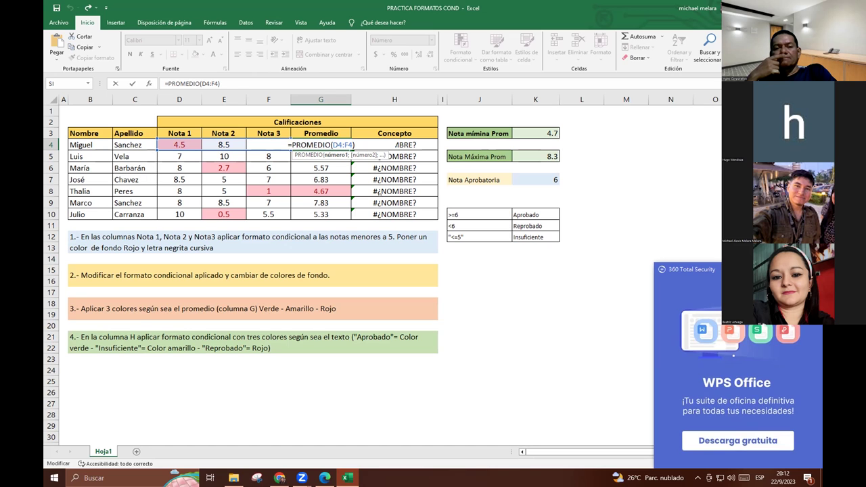
# Clear the old average formula from G4 and fill the empty cell down through G10.
pyautogui.hotkey('ctrl', 'Return')
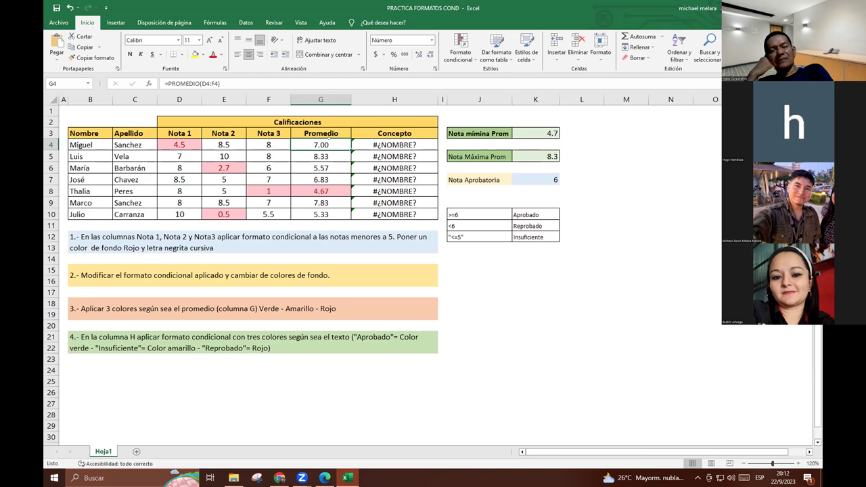
pyautogui.doubleClick(321, 141)
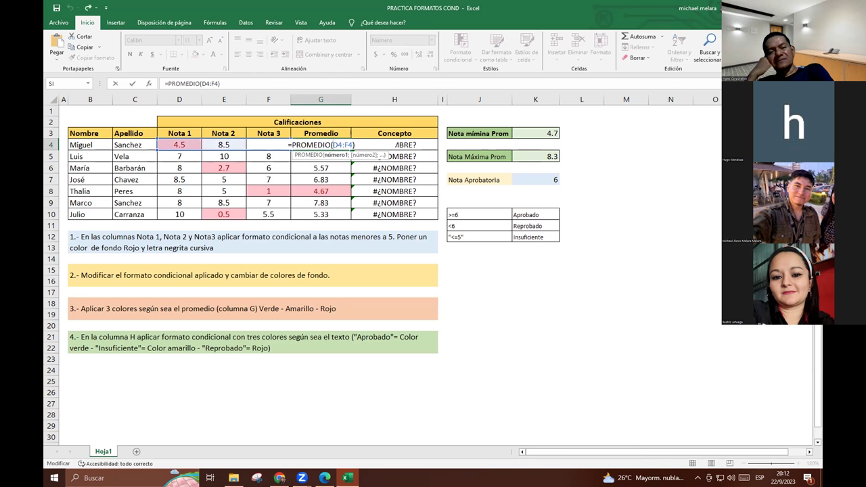
pyautogui.hotkey('shift', 'Home')
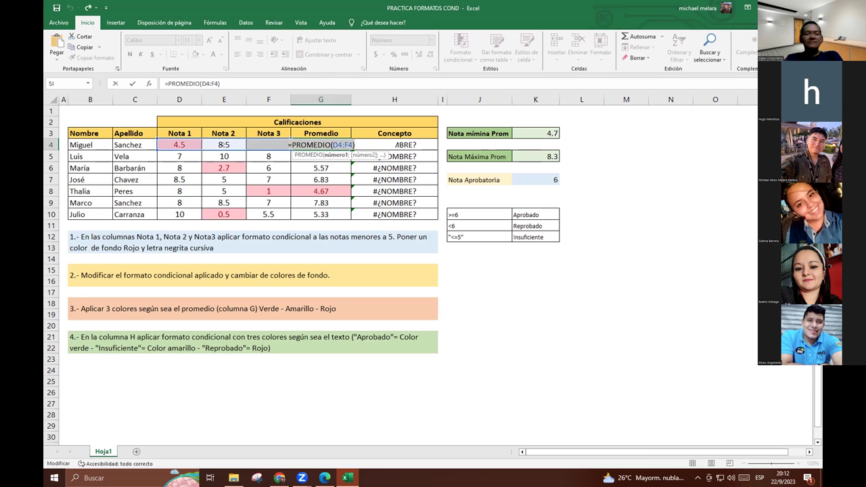
pyautogui.press('Delete')
pyautogui.press('Return')
pyautogui.click(345, 145)
pyautogui.moveTo(344, 146)
pyautogui.mouseDown()
pyautogui.moveTo(344, 219)
pyautogui.moveTo(315, 145)
pyautogui.mouseUp()
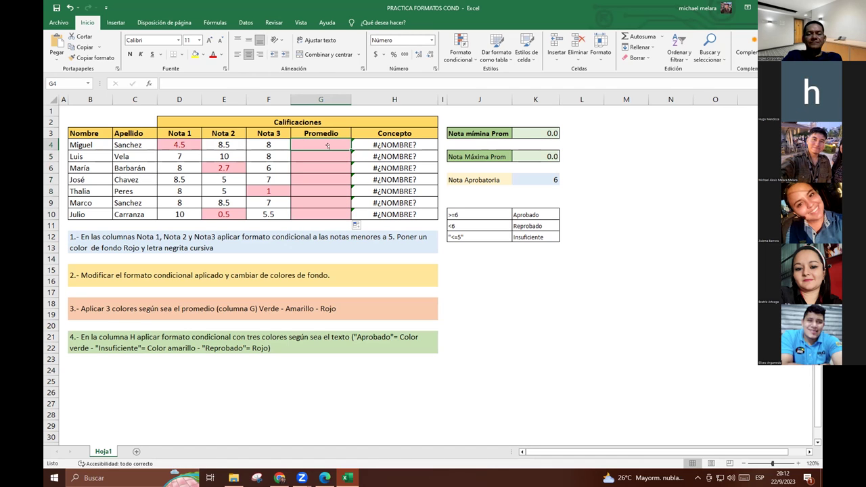
# Enter =PROMEDIO(D4:F4) in G4 and fill it down to G10.
pyautogui.write('=')
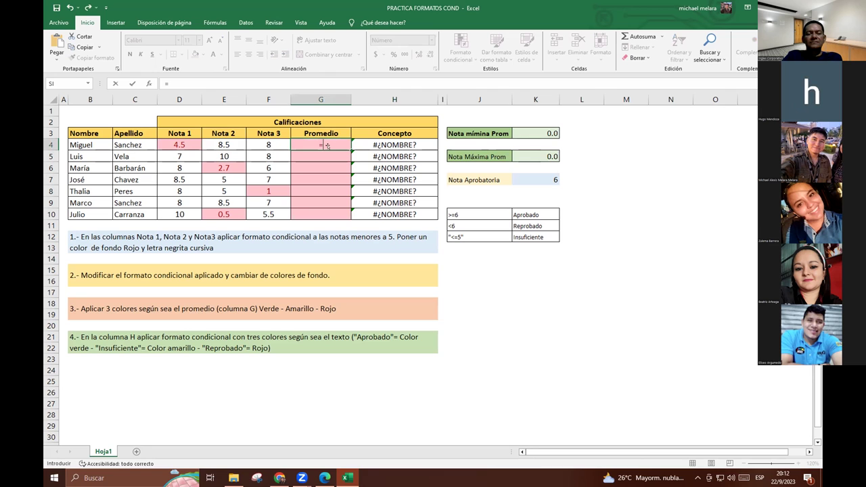
pyautogui.write('PR')
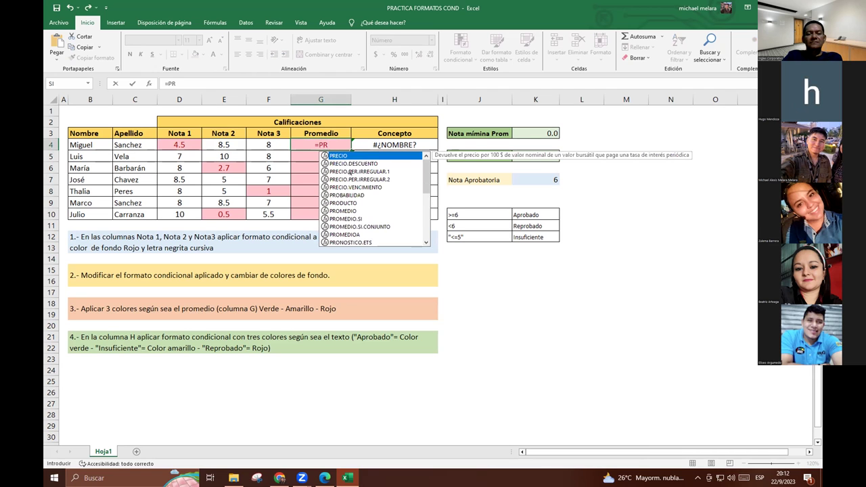
pyautogui.write('OME')
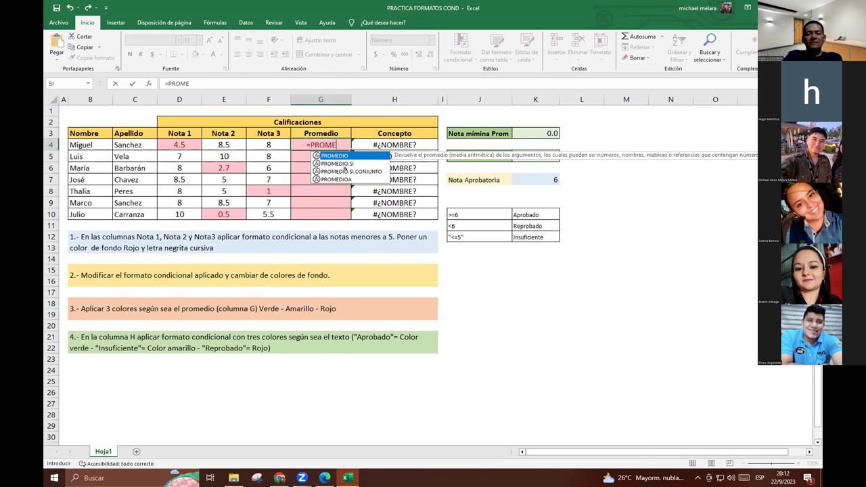
pyautogui.doubleClick(343, 156)
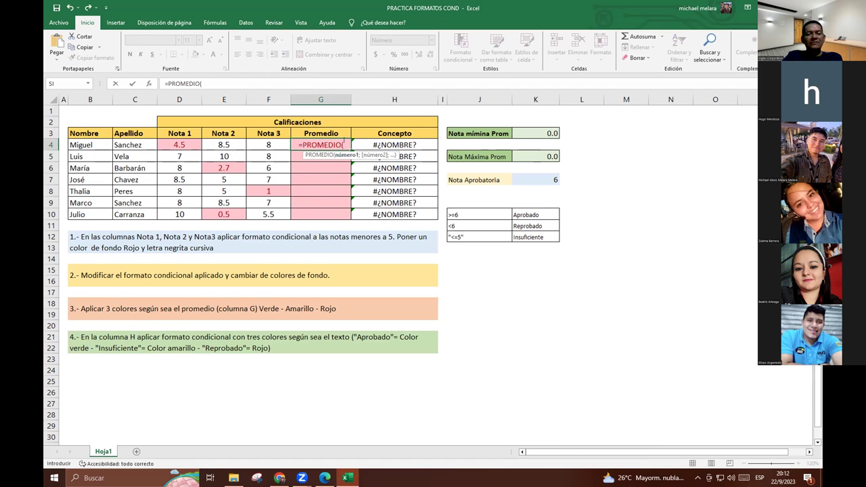
pyautogui.moveTo(177, 144); pyautogui.dragTo(264, 142)
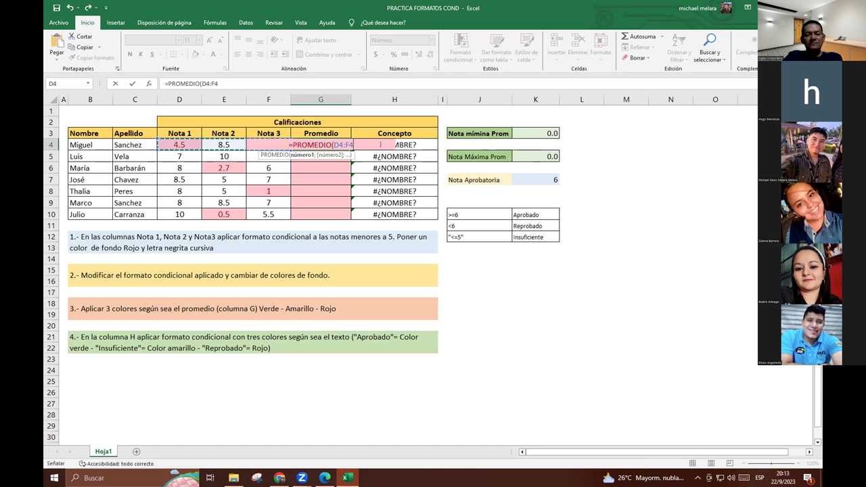
pyautogui.press('Return')
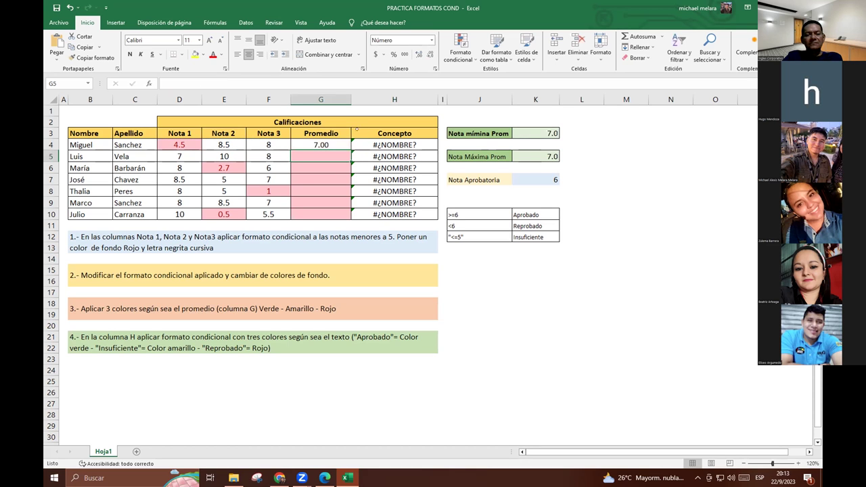
pyautogui.click(324, 145)
pyautogui.moveTo(351, 150); pyautogui.dragTo(352, 218)
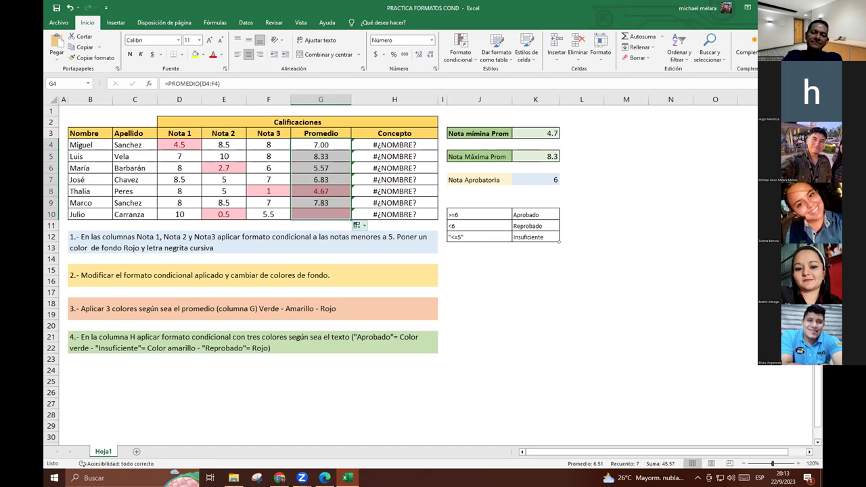
pyautogui.click(626, 236)
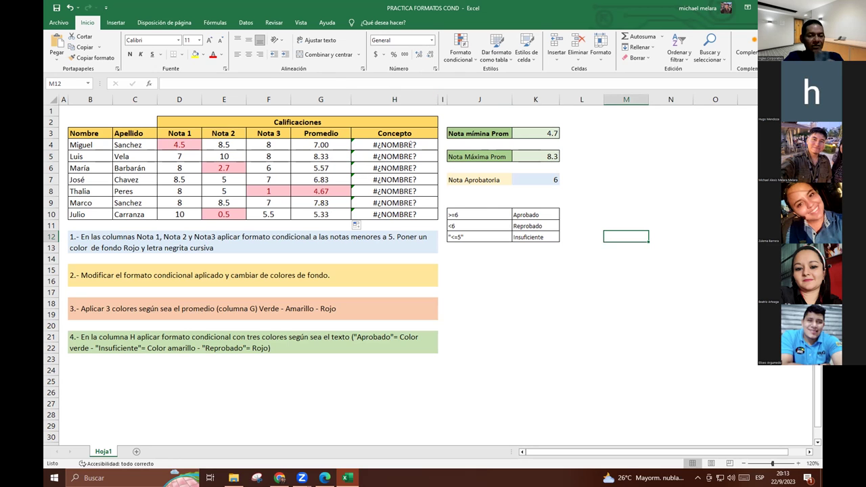
# In H4's formula, retype the Insuficiente label as INSUFICIENTE.
pyautogui.doubleClick(411, 145)
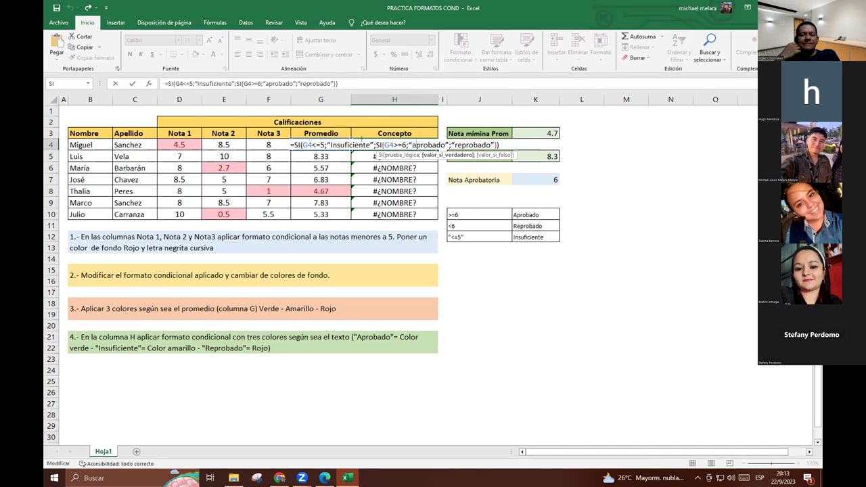
pyautogui.click(371, 145)
pyautogui.press('BackSpace')
pyautogui.press('BackSpace')
pyautogui.press('BackSpace')
pyautogui.press('BackSpace')
pyautogui.press('BackSpace')
pyautogui.press('BackSpace')
pyautogui.press('BackSpace')
pyautogui.press('BackSpace')
pyautogui.press('BackSpace')
pyautogui.press('BackSpace')
pyautogui.press('BackSpace')
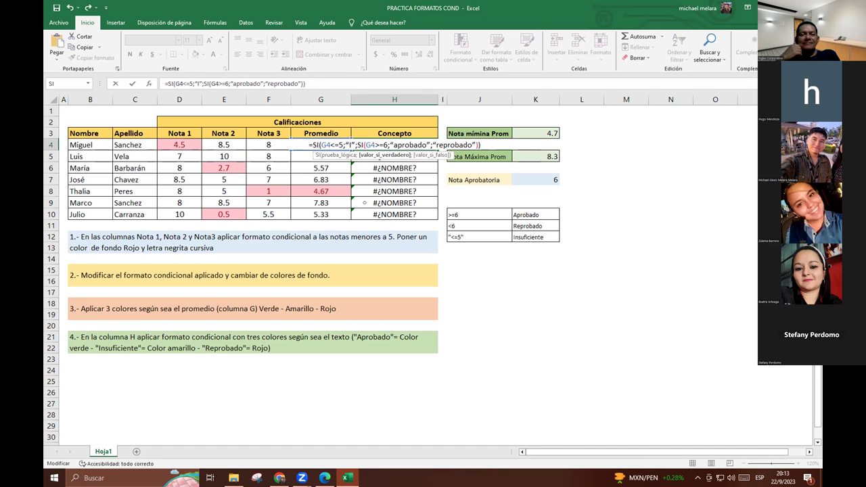
pyautogui.write('nsuficiente')
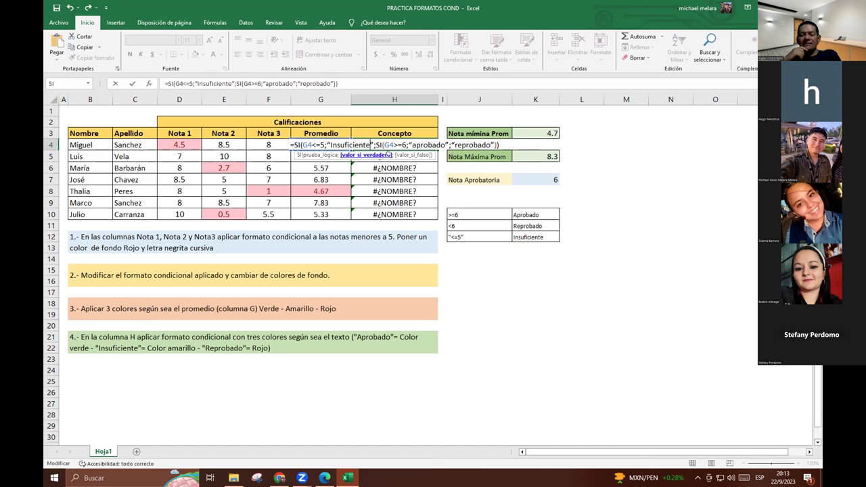
pyautogui.press('BackSpace')
pyautogui.press('BackSpace')
pyautogui.press('BackSpace')
pyautogui.press('BackSpace')
pyautogui.press('BackSpace')
pyautogui.press('BackSpace')
pyautogui.press('BackSpace')
pyautogui.press('BackSpace')
pyautogui.press('BackSpace')
pyautogui.press('BackSpace')
pyautogui.press('BackSpace')
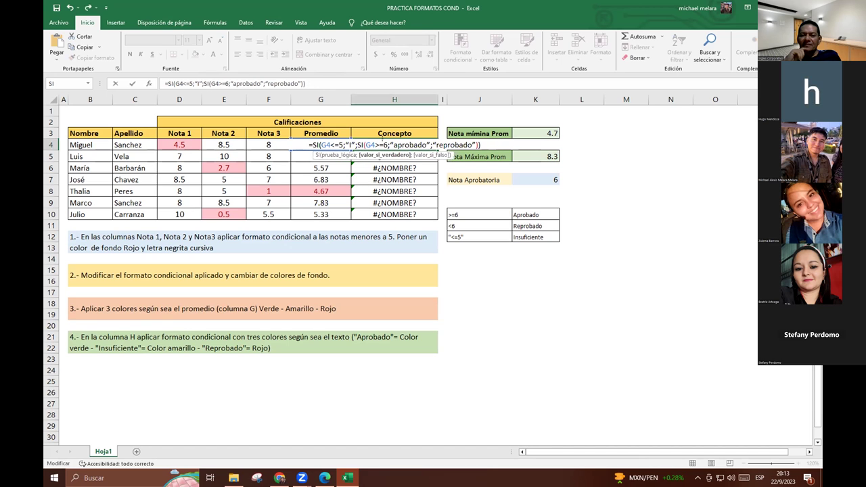
pyautogui.write('UFIE')
pyautogui.press('BackSpace')
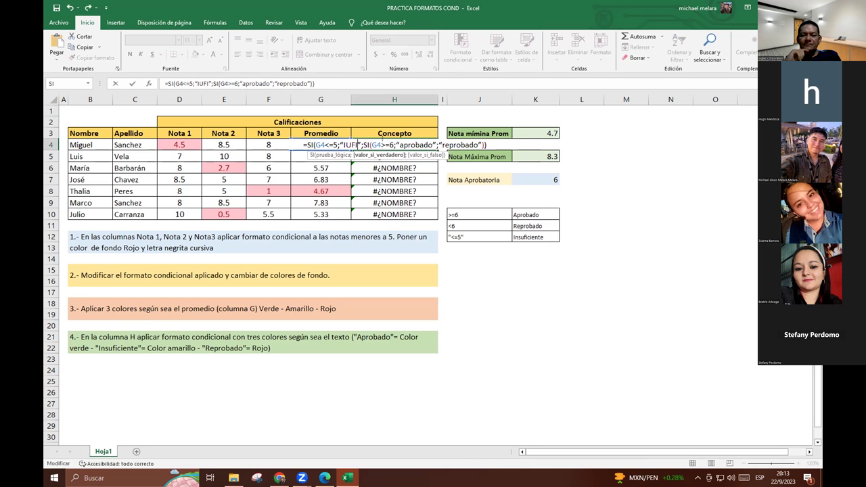
pyautogui.press('BackSpace')
pyautogui.press('BackSpace')
pyautogui.press('BackSpace')
pyautogui.write('NSUFICIENTE')
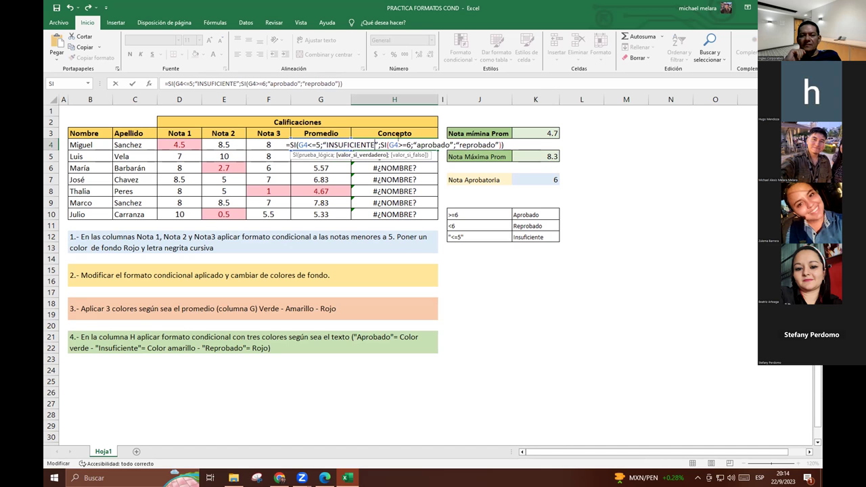
# Change the other labels to APROBADO and REPROBADO and enter the formula.
pyautogui.click(449, 145)
pyautogui.press('BackSpace')
pyautogui.press('BackSpace')
pyautogui.press('BackSpace')
pyautogui.press('BackSpace')
pyautogui.press('BackSpace')
pyautogui.press('BackSpace')
pyautogui.press('BackSpace')
pyautogui.press('BackSpace')
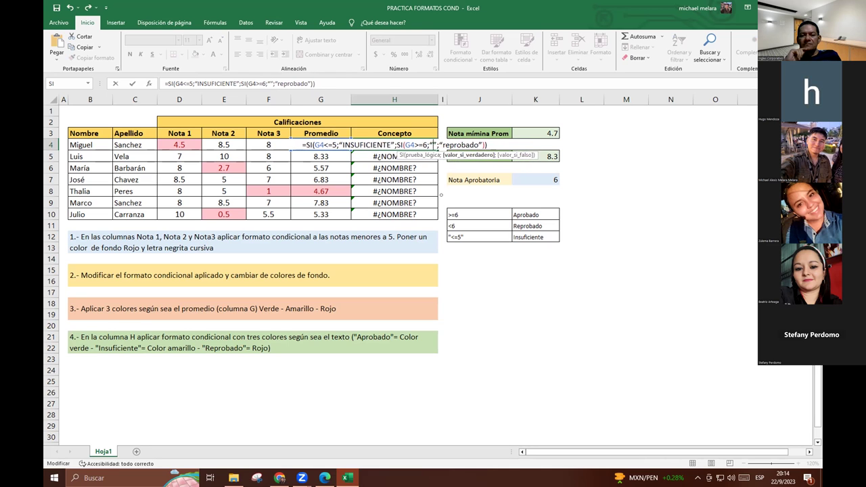
pyautogui.write('APROBADO')
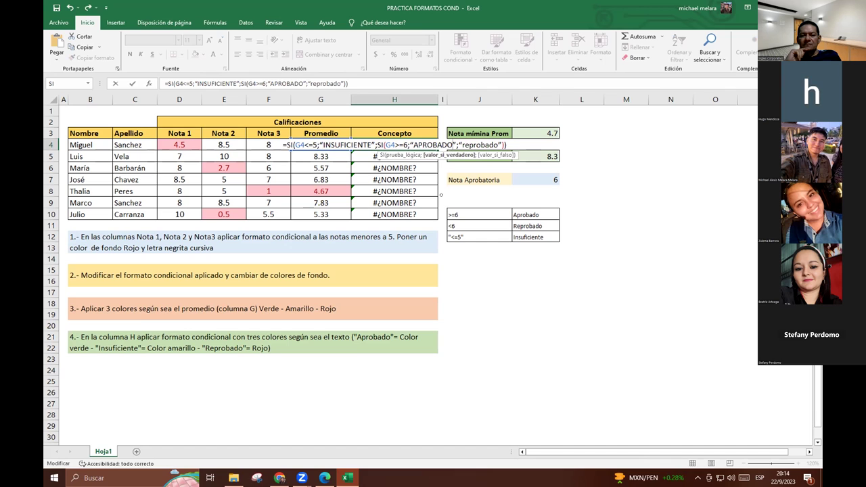
pyautogui.press('Right')
pyautogui.press('Right')
pyautogui.press('Right')
pyautogui.press('BackSpace')
pyautogui.press('BackSpace')
pyautogui.press('BackSpace')
pyautogui.press('BackSpace')
pyautogui.press('BackSpace')
pyautogui.press('BackSpace')
pyautogui.press('BackSpace')
pyautogui.press('BackSpace')
pyautogui.press('BackSpace')
pyautogui.write('REPROBADO')
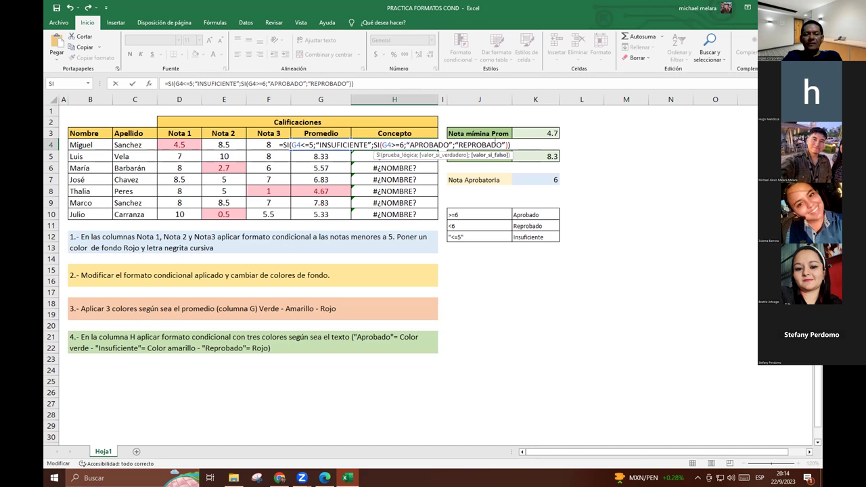
pyautogui.press('Return')
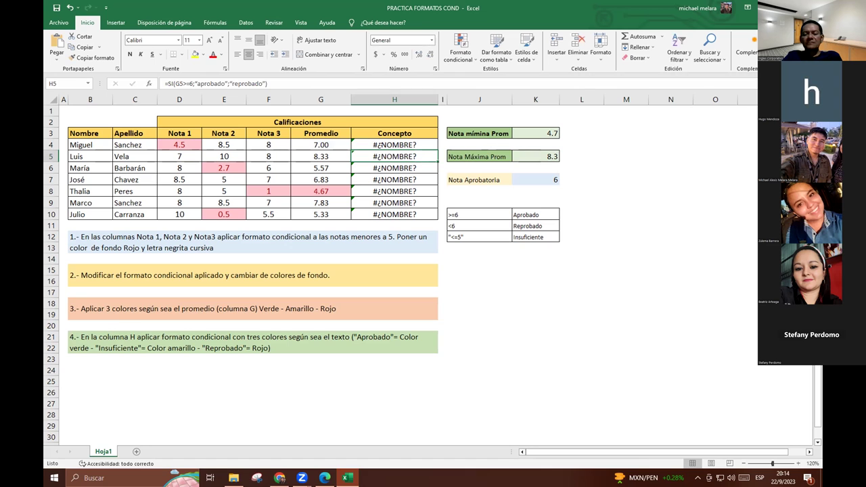
# Recommit the H4 formula unchanged and switch to the Fórmulas ribbon tab.
pyautogui.doubleClick(379, 145)
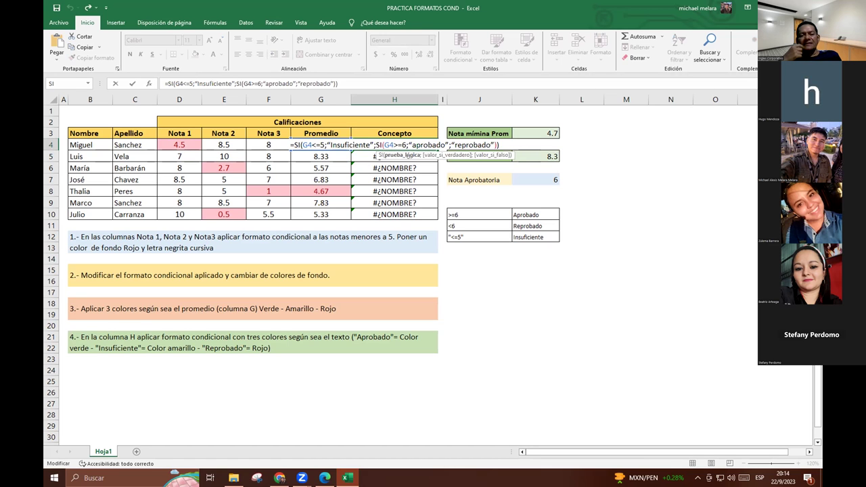
pyautogui.press('Return')
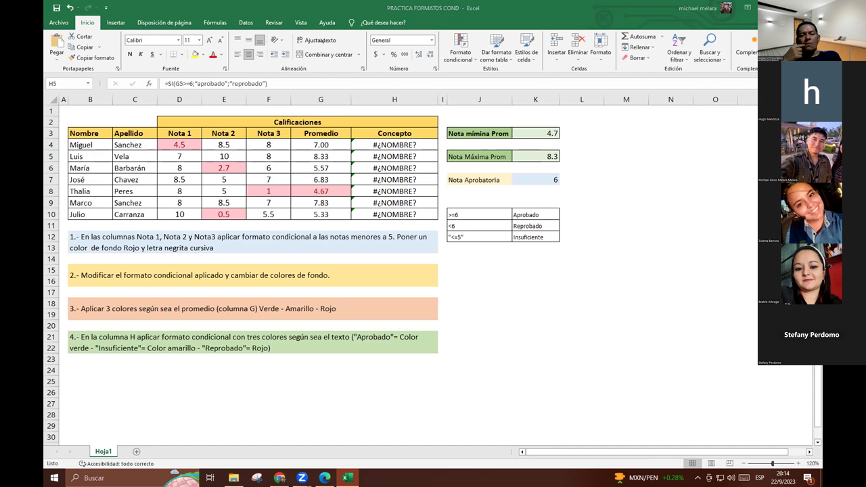
pyautogui.click(659, 2)
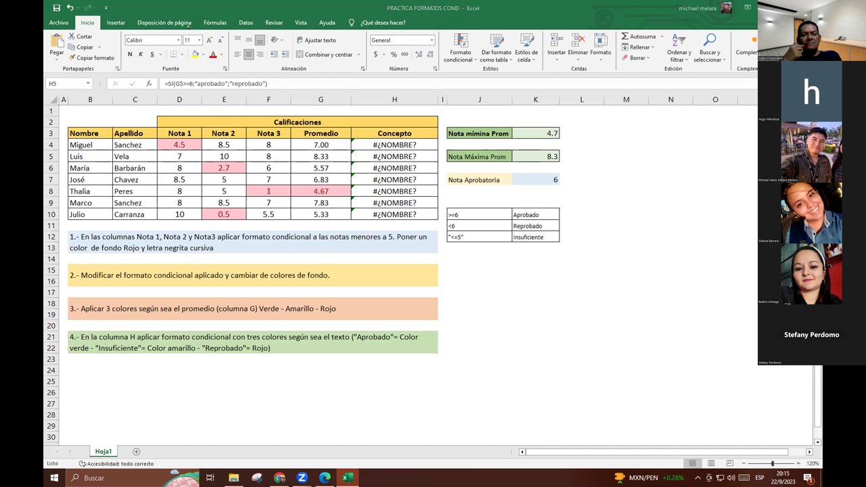
pyautogui.click(208, 22)
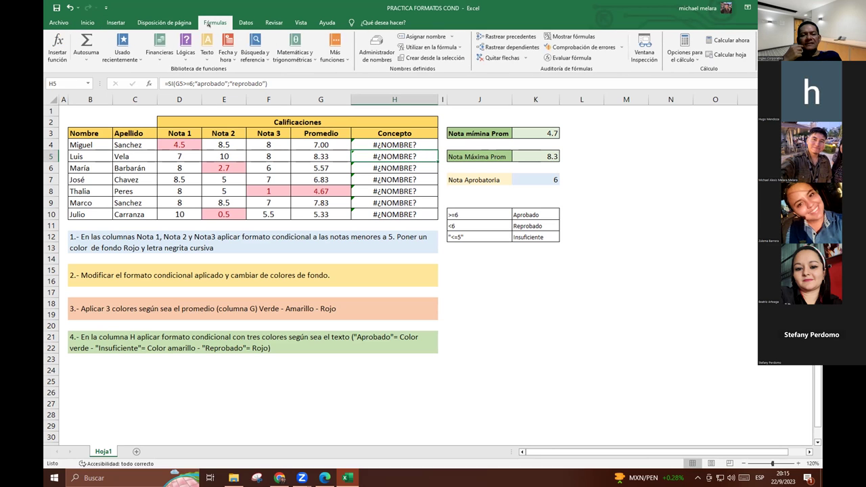
# In Administrador de nombres, delete reprobado and aprobado, confirming each, then close it.
pyautogui.click(376, 47)
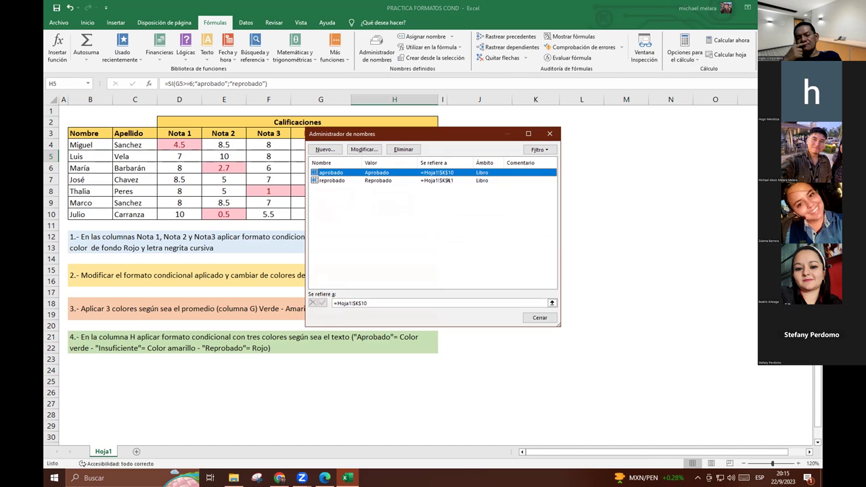
pyautogui.click(449, 180)
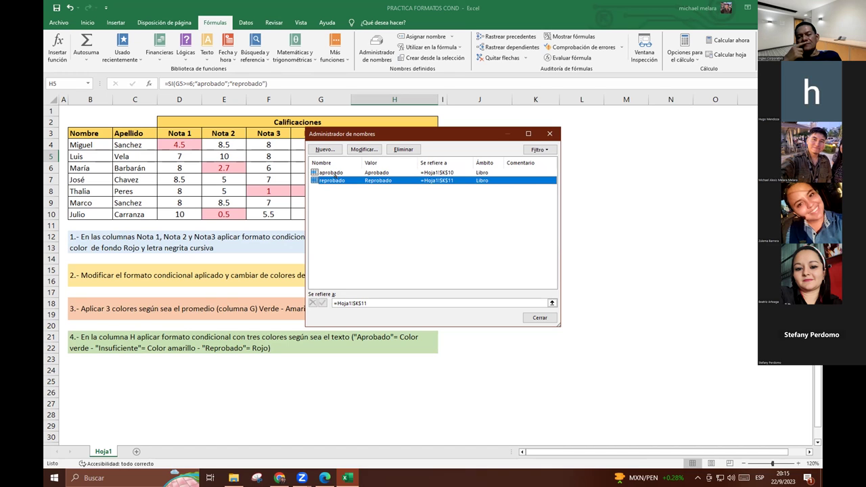
pyautogui.click(403, 150)
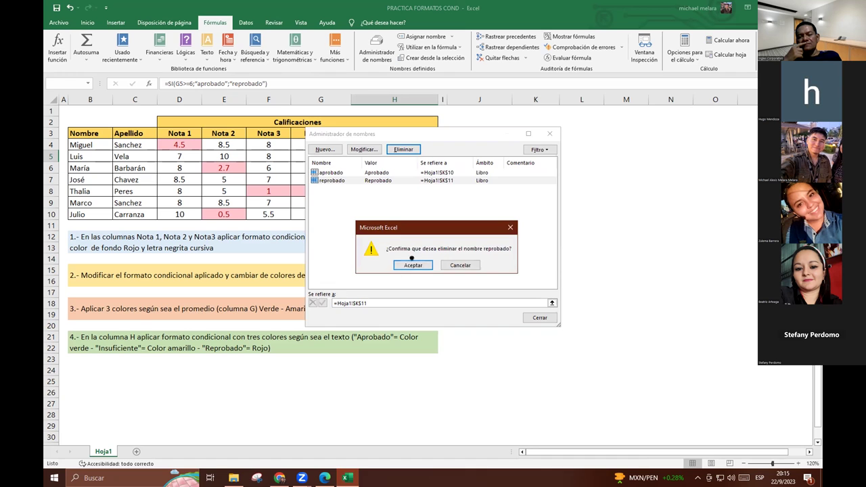
pyautogui.click(408, 264)
pyautogui.click(401, 173)
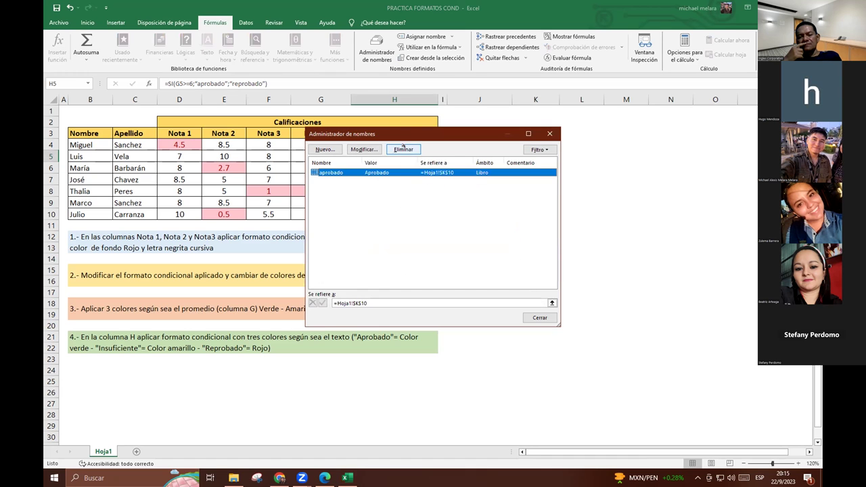
pyautogui.click(403, 150)
pyautogui.click(412, 266)
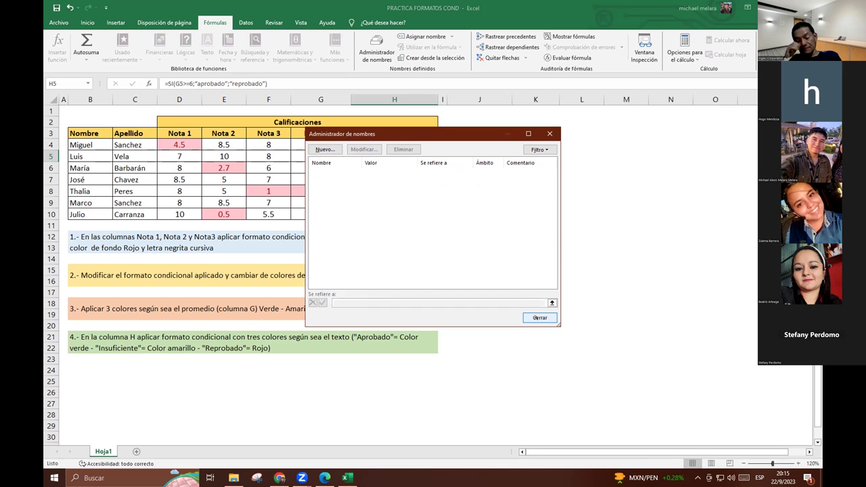
pyautogui.click(534, 317)
pyautogui.click(534, 316)
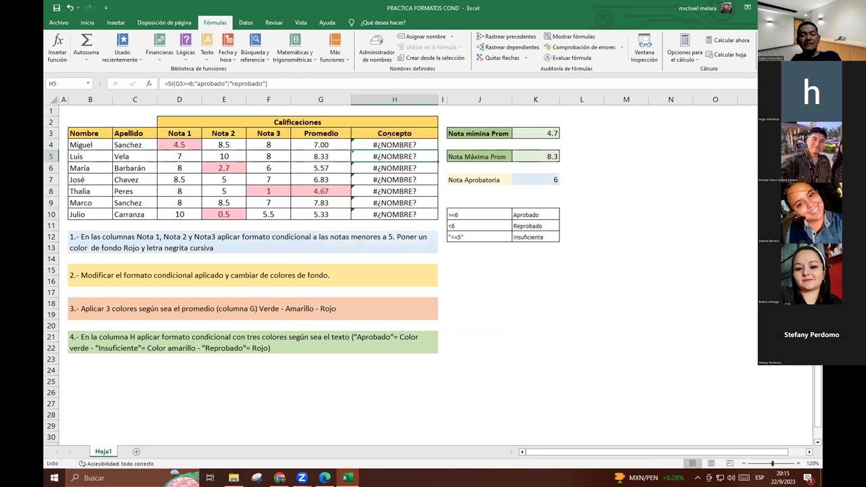
# Edit and re-enter H4's nested SI formula, then switch to Chrome's 'signo menor o igual' results.
pyautogui.click(404, 144)
pyautogui.doubleClick(404, 144)
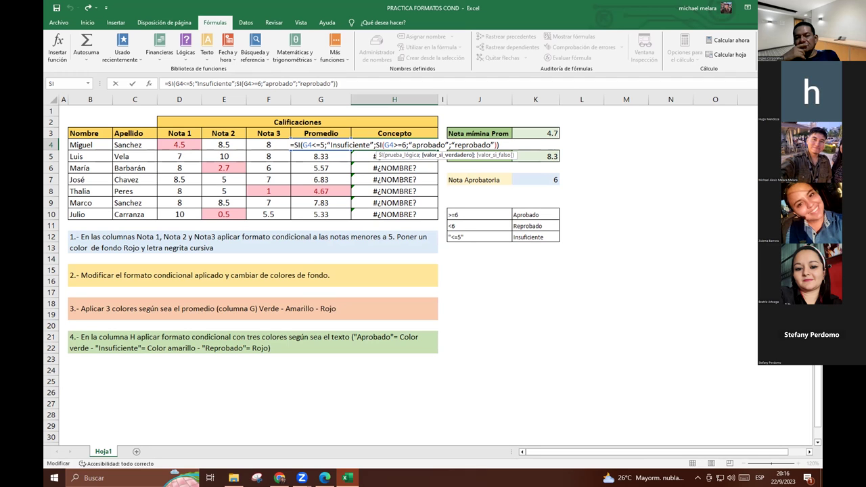
pyautogui.press('Return')
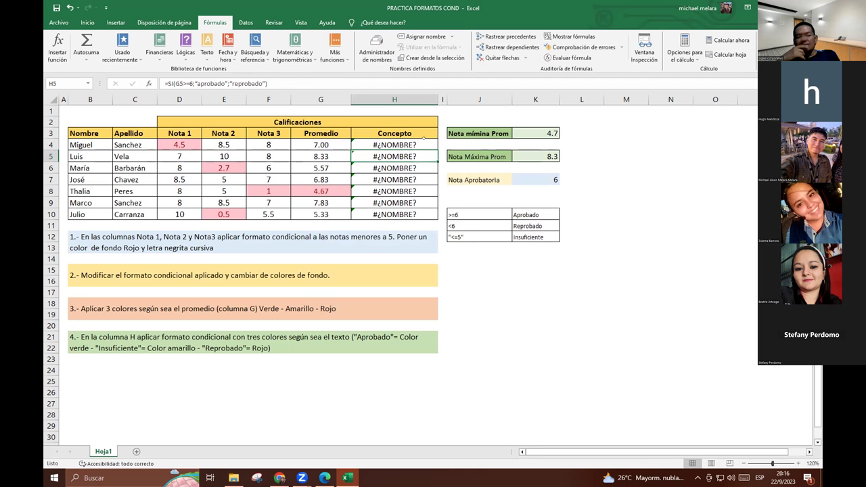
pyautogui.doubleClick(422, 144)
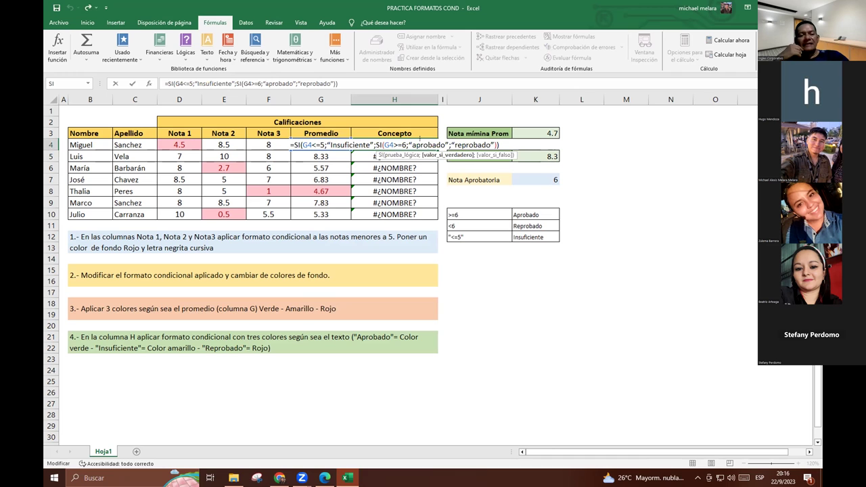
pyautogui.click(279, 477)
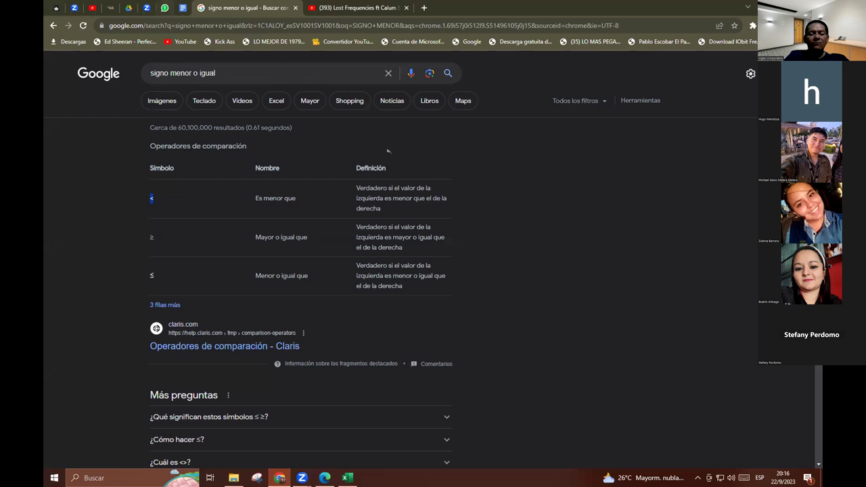
# Switch to the WhatsApp Web tab and scroll up the group chat to earlier spreadsheet photos.
pyautogui.hotkey('ctrl', 'shift', 'Tab')
pyautogui.hotkey('ctrl', 'shift', 'Tab')
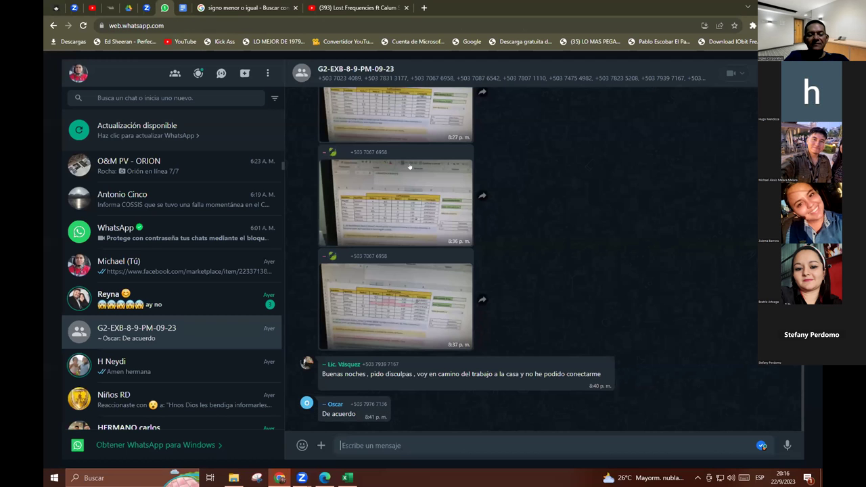
pyautogui.scroll(2, 615, 406)
pyautogui.scroll(2, 616, 405)
pyautogui.scroll(2, 616, 406)
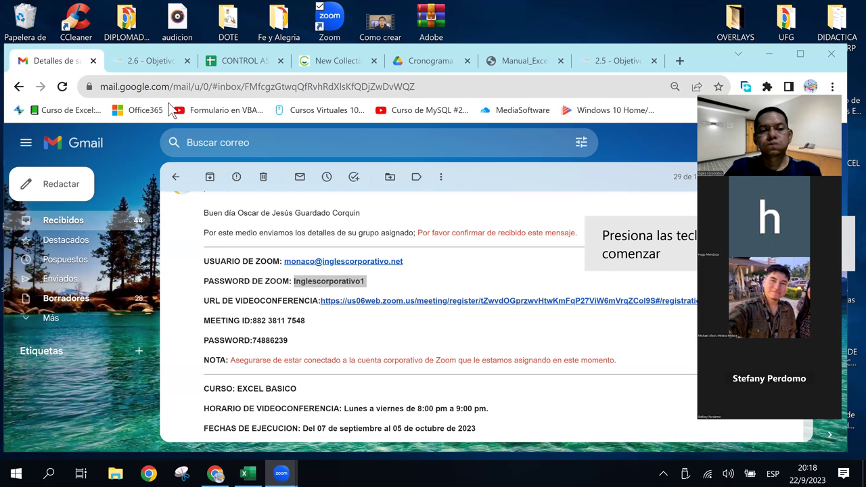
# Focus the Chrome window and switch to the '2.5 - Objetivo' lesson tab.
pyautogui.click(462, 154)
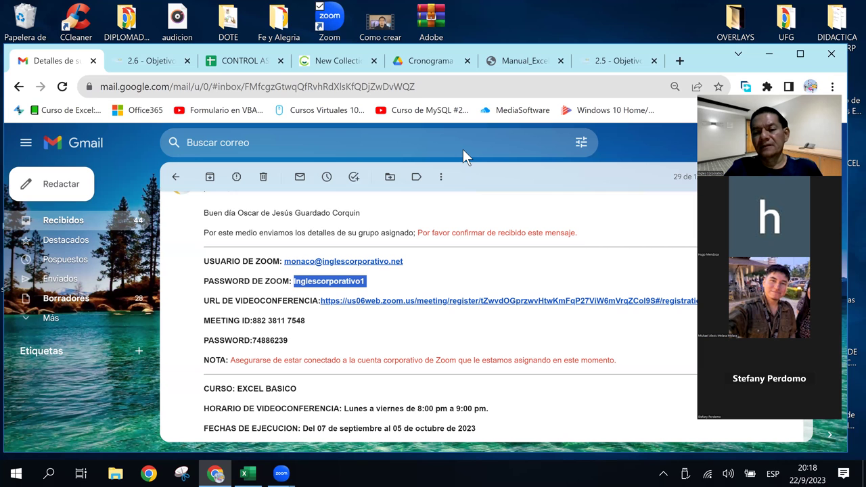
pyautogui.click(612, 70)
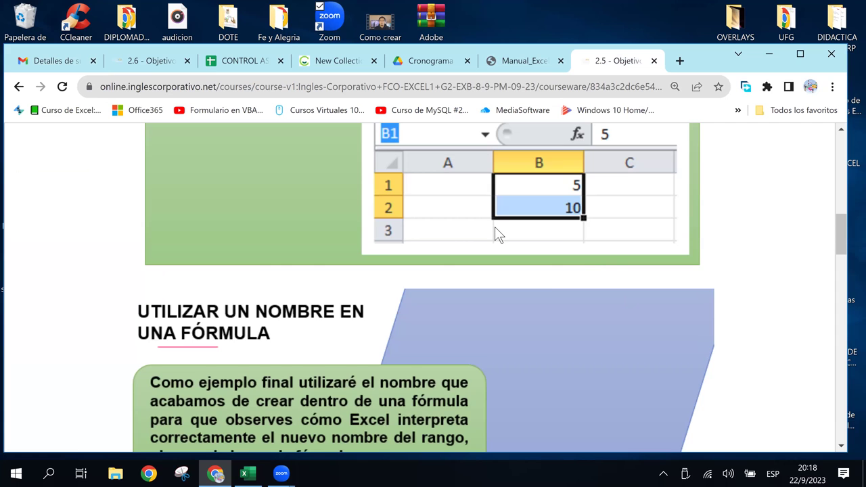
# Scroll lesson 2.5 to the =SUMA(enero,febrero) examples, allowing Zoom's recording request along the way.
pyautogui.scroll(4, 548, 282)
pyautogui.scroll(1, 425, 325)
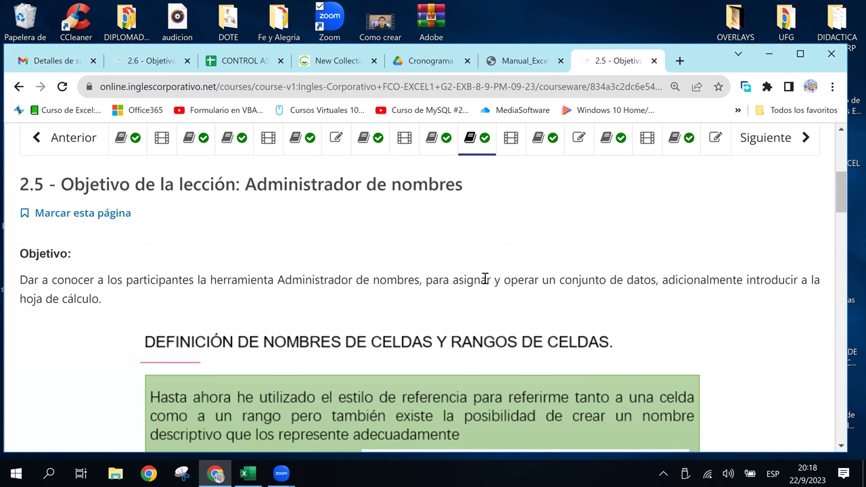
pyautogui.scroll(-4, 485, 279)
pyautogui.scroll(-1, 484, 279)
pyautogui.scroll(-3, 485, 278)
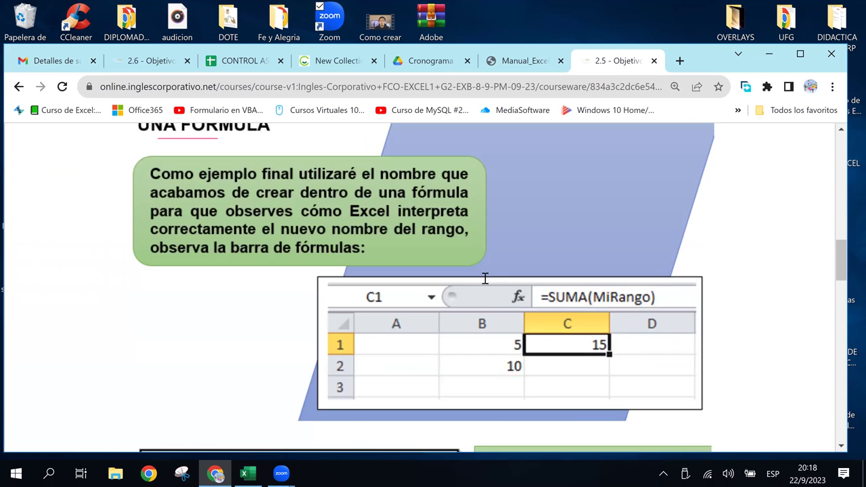
pyautogui.scroll(-1, 485, 278)
pyautogui.scroll(-1, 485, 279)
pyautogui.scroll(-3, 483, 276)
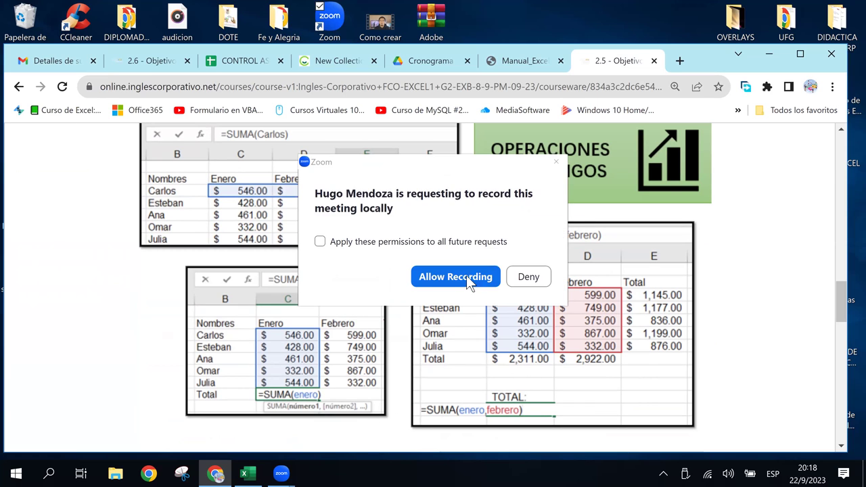
pyautogui.click(466, 275)
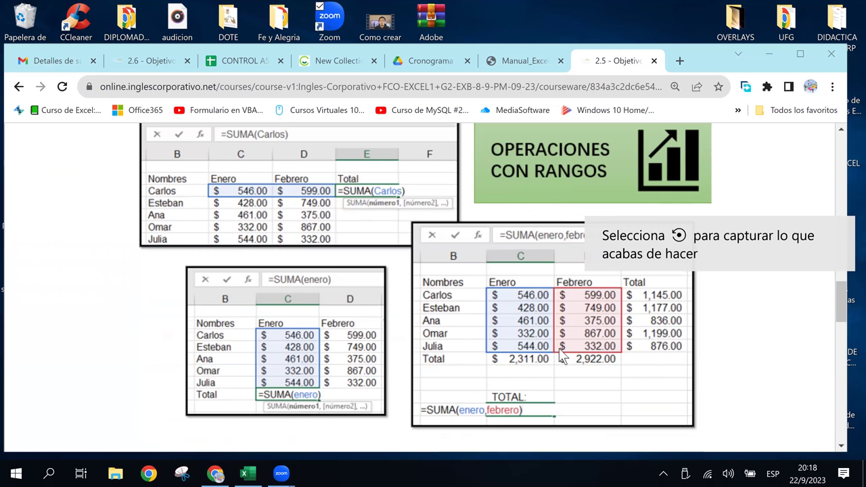
pyautogui.scroll(-1, 559, 350)
pyautogui.scroll(-1, 559, 349)
pyautogui.scroll(1, 559, 349)
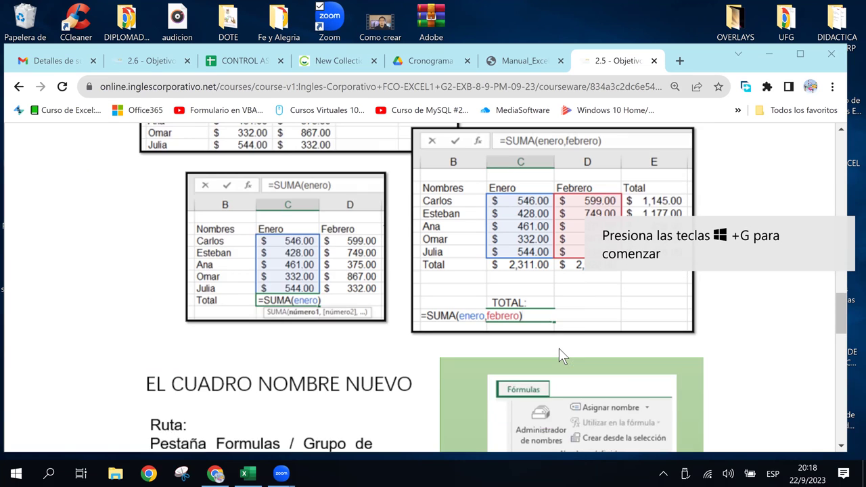
pyautogui.scroll(1, 558, 347)
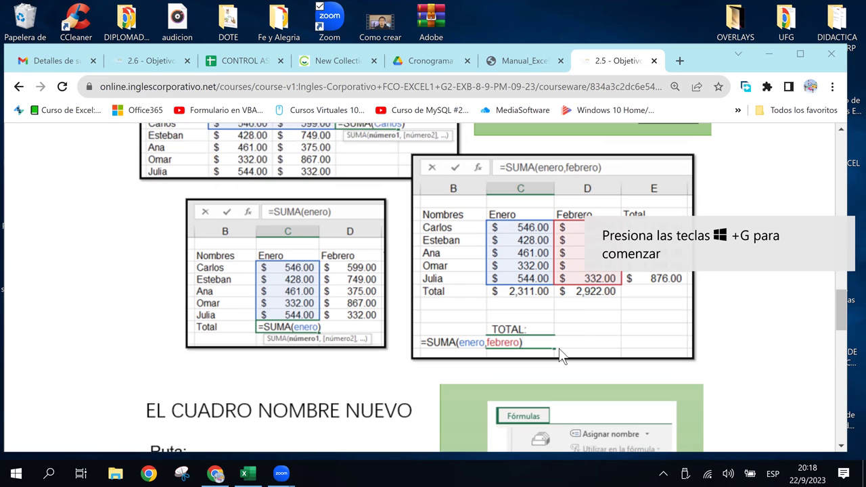
# On Hoja1, total Enero in B8 and Febrero in C8 with AutoSum (=SUMA(Enero)).
pyautogui.click(246, 473)
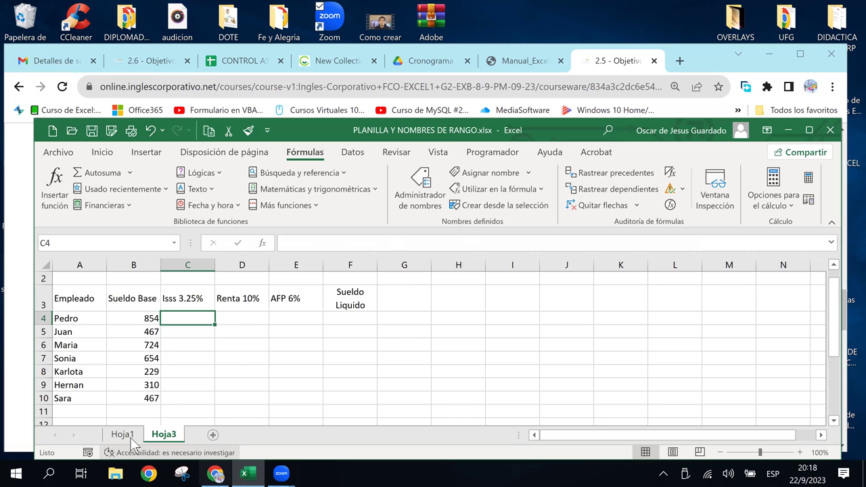
pyautogui.click(125, 436)
pyautogui.click(155, 292)
pyautogui.click(229, 345)
pyautogui.click(237, 308)
pyautogui.click(145, 373)
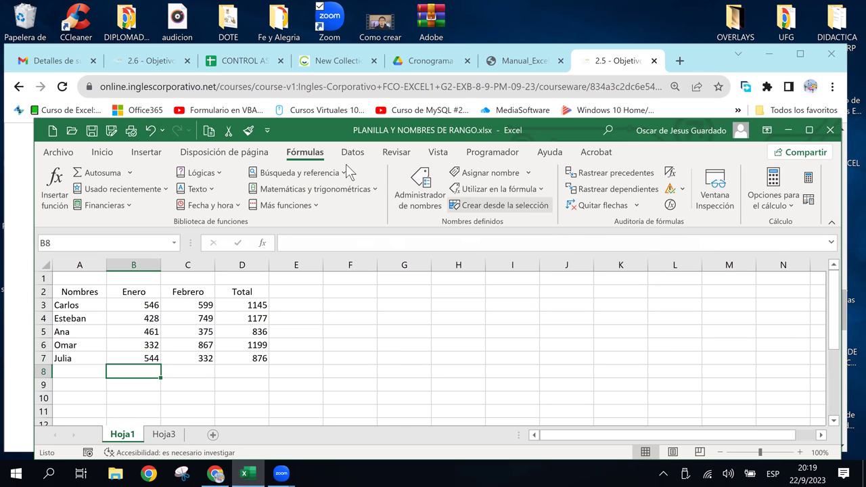
pyautogui.click(108, 155)
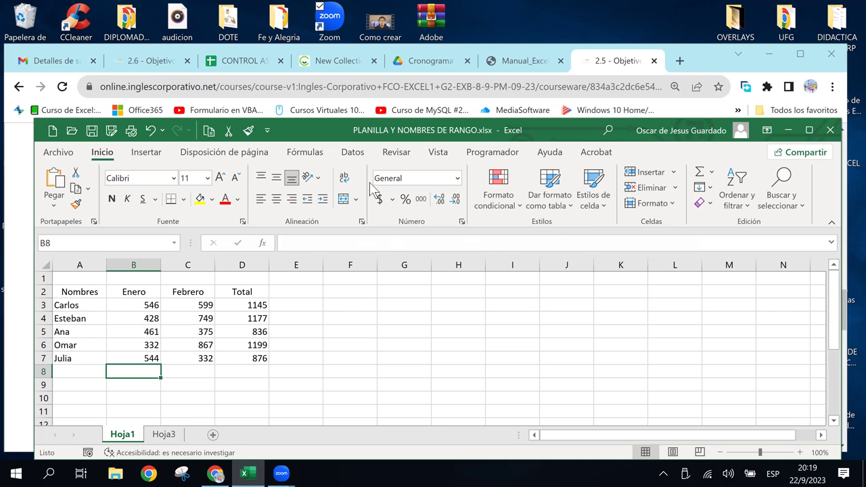
pyautogui.click(698, 173)
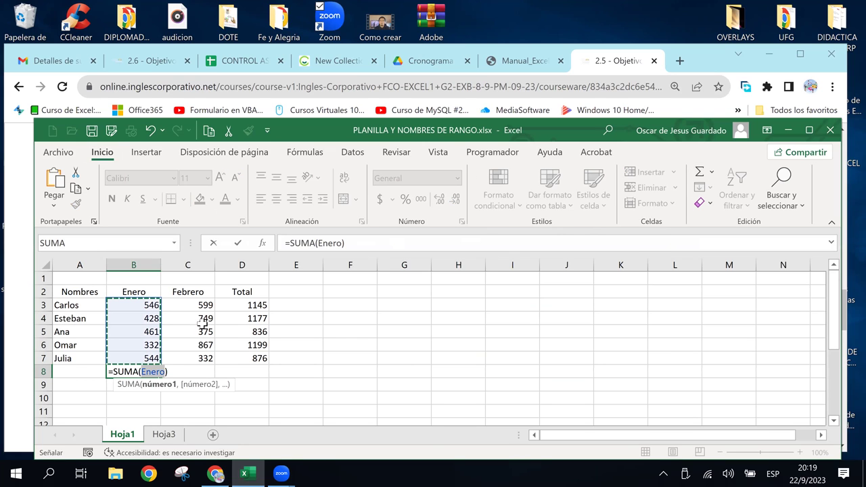
pyautogui.press('Return')
pyautogui.click(198, 369)
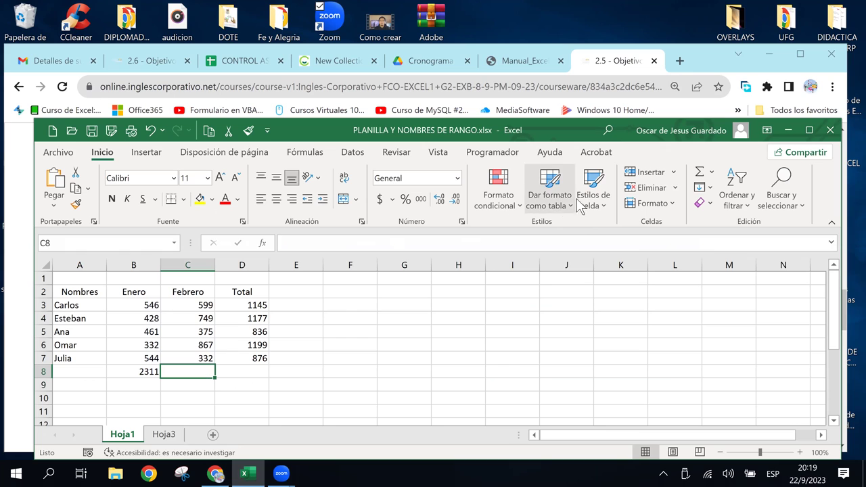
pyautogui.press('Return')
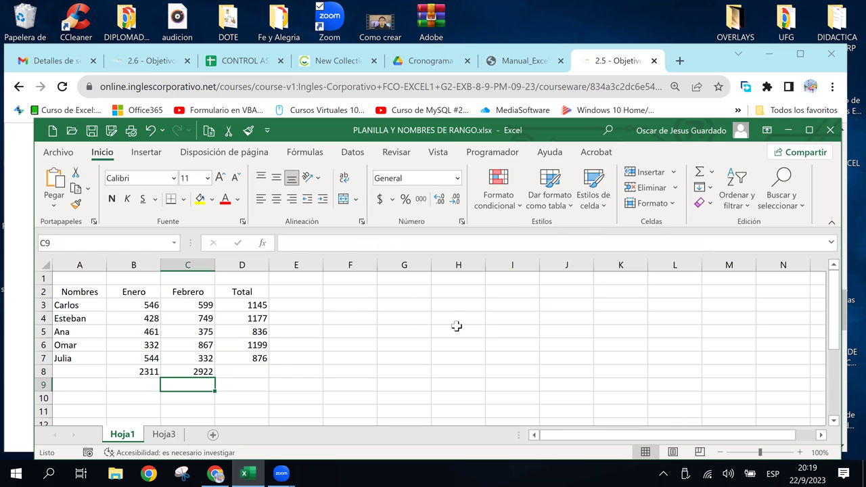
# Apply Contabilidad currency format to the figures B3:D7 and totals B8:C8.
pyautogui.click(456, 329)
pyautogui.click(127, 317)
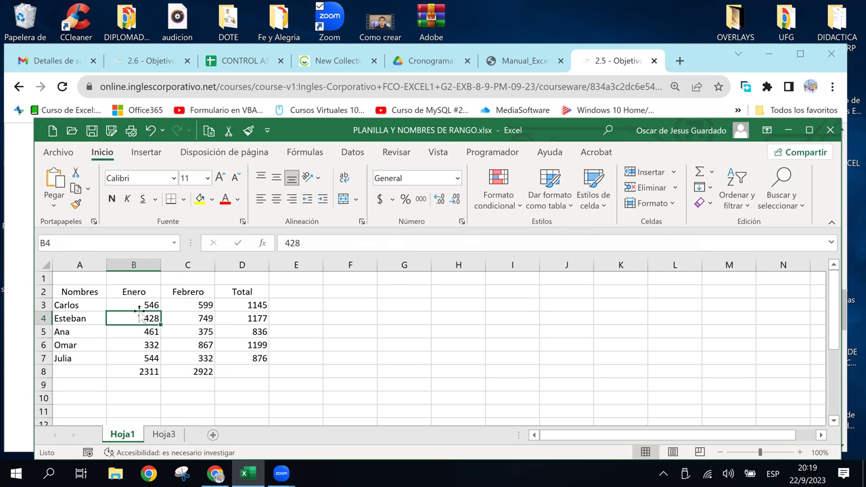
pyautogui.moveTo(145, 304); pyautogui.dragTo(230, 356)
pyautogui.click(380, 199)
pyautogui.click(160, 373)
pyautogui.moveTo(160, 373); pyautogui.dragTo(186, 372)
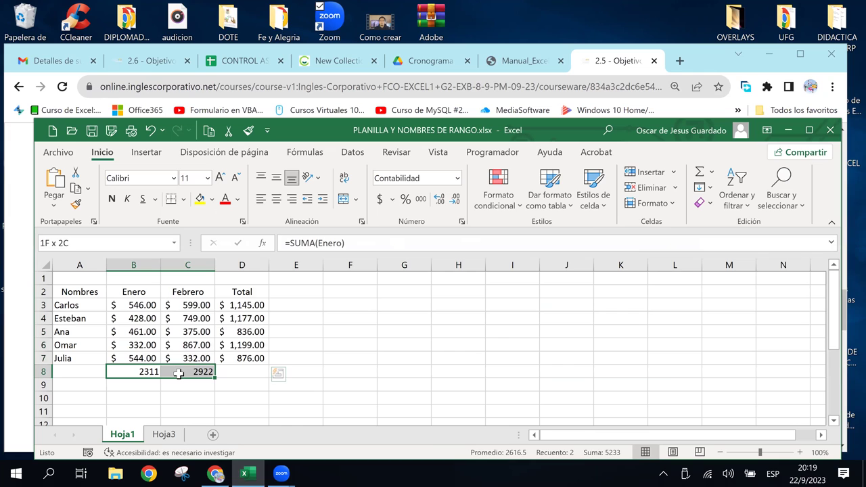
pyautogui.click(379, 199)
# Make the header row A2:D2 bold.
pyautogui.click(393, 319)
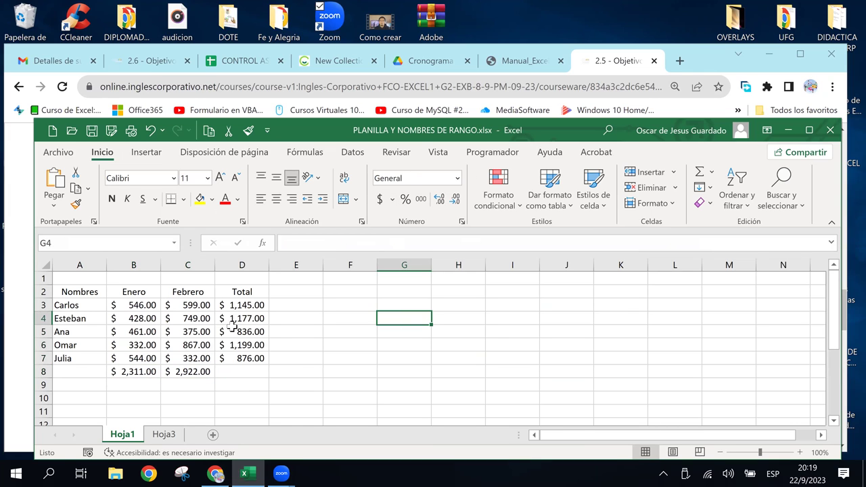
pyautogui.click(284, 304)
pyautogui.moveTo(92, 291); pyautogui.dragTo(243, 291)
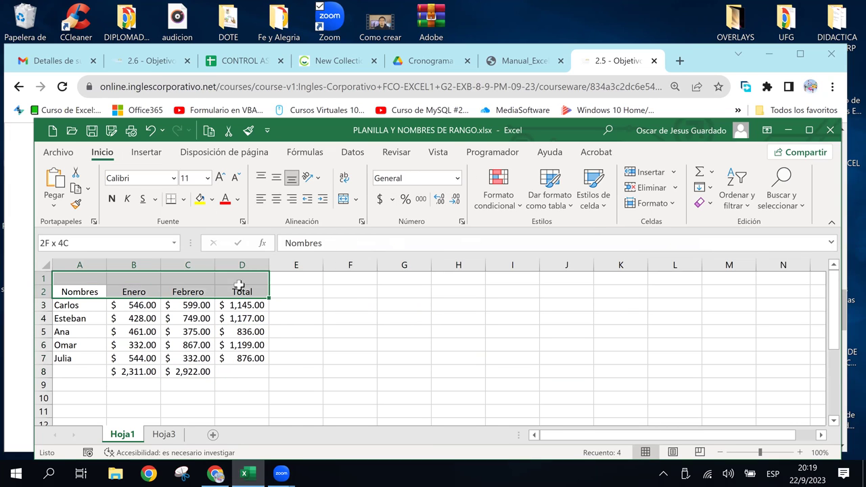
pyautogui.click(109, 198)
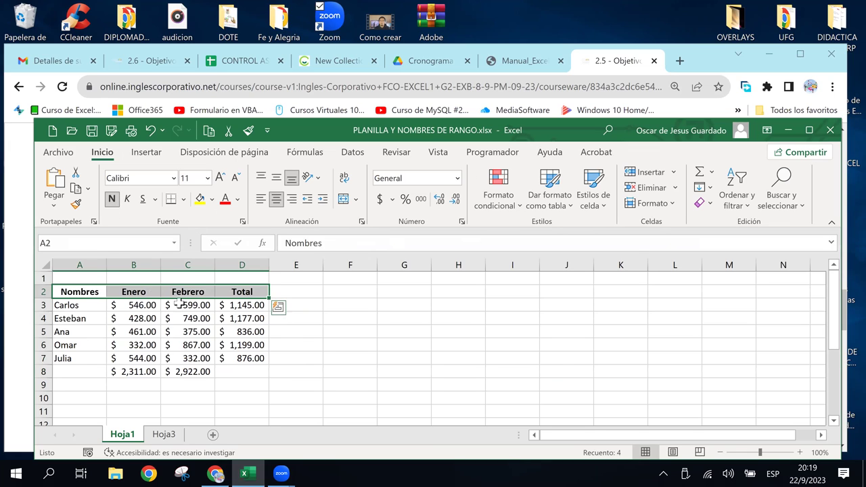
pyautogui.click(189, 305)
pyautogui.click(387, 372)
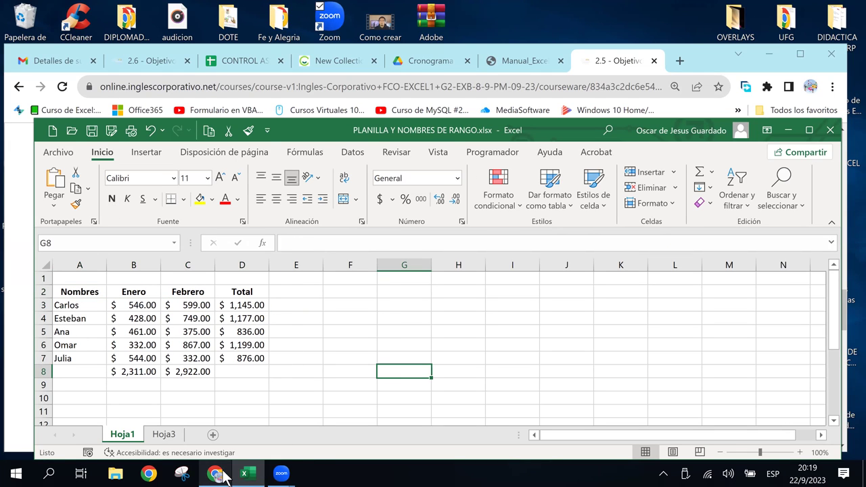
pyautogui.click(241, 475)
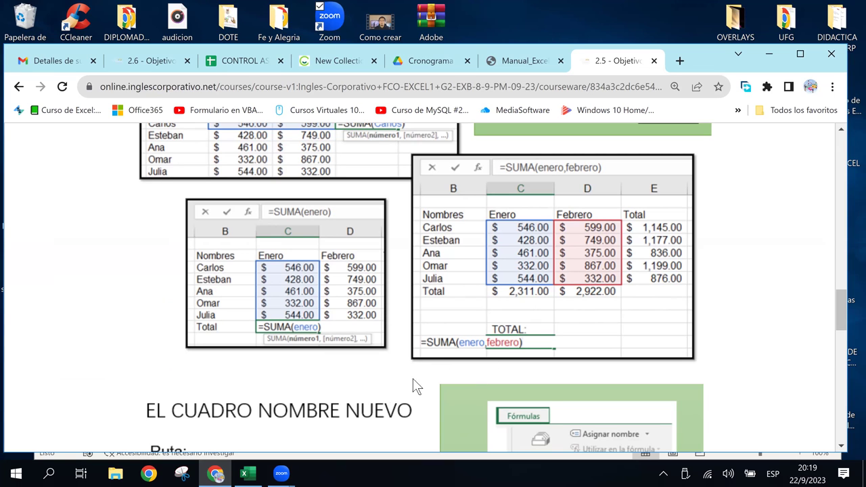
pyautogui.click(248, 473)
pyautogui.click(331, 363)
pyautogui.click(339, 318)
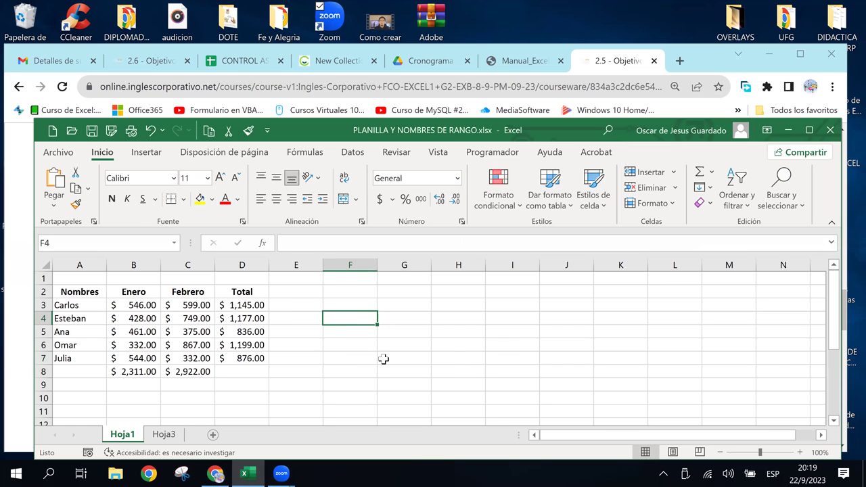
# Enter =SUMA(Enero:Febrero) in F4, pasting both names with F3, to get 5233.
pyautogui.write('=s')
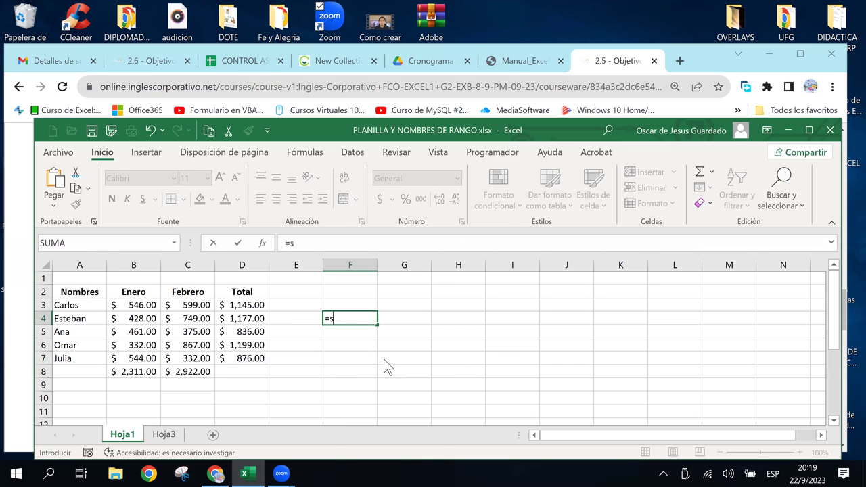
pyautogui.write('uma')
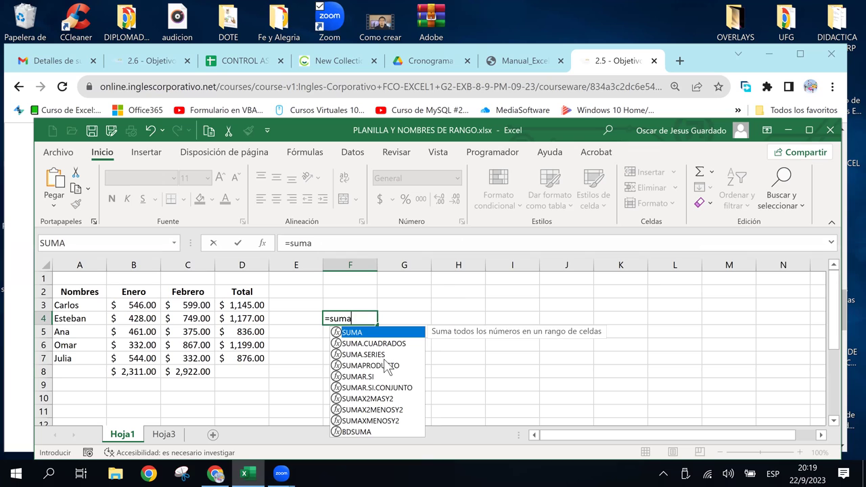
pyautogui.write('(')
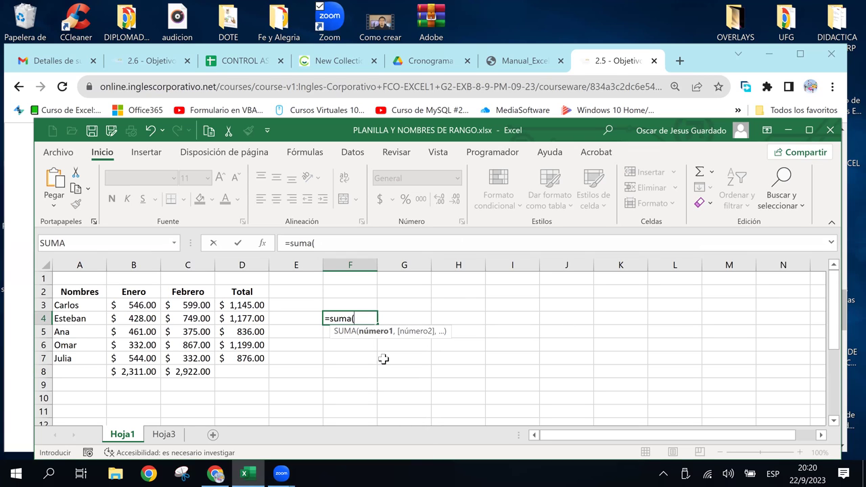
pyautogui.press('F3')
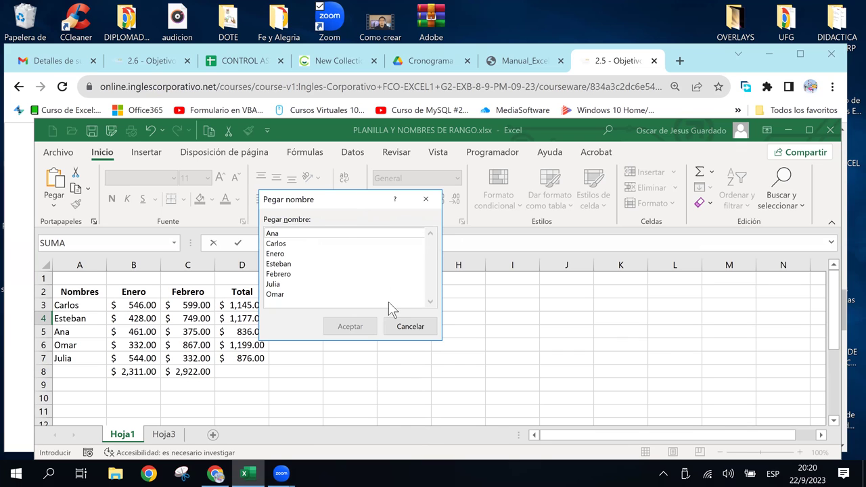
pyautogui.click(279, 255)
pyautogui.click(351, 326)
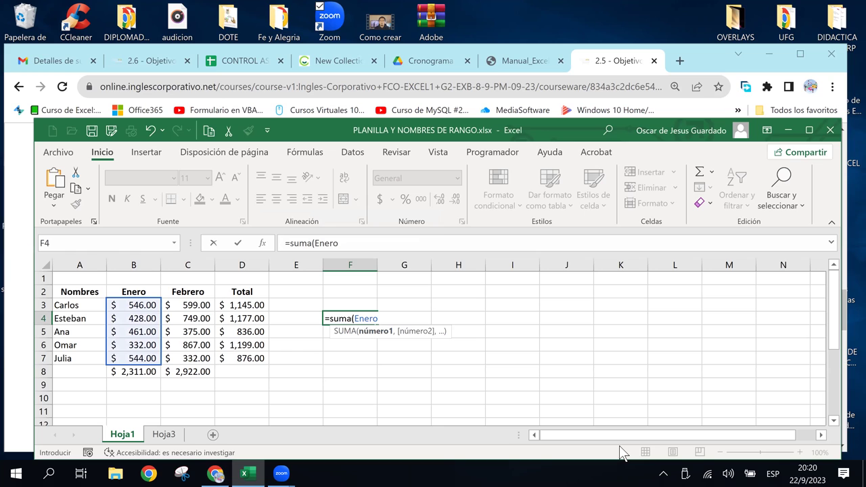
pyautogui.write(':')
pyautogui.press('F3')
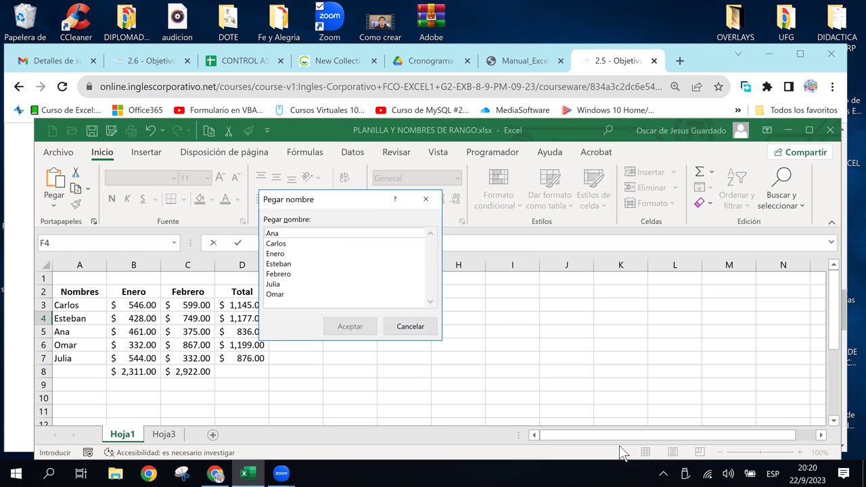
pyautogui.click(281, 274)
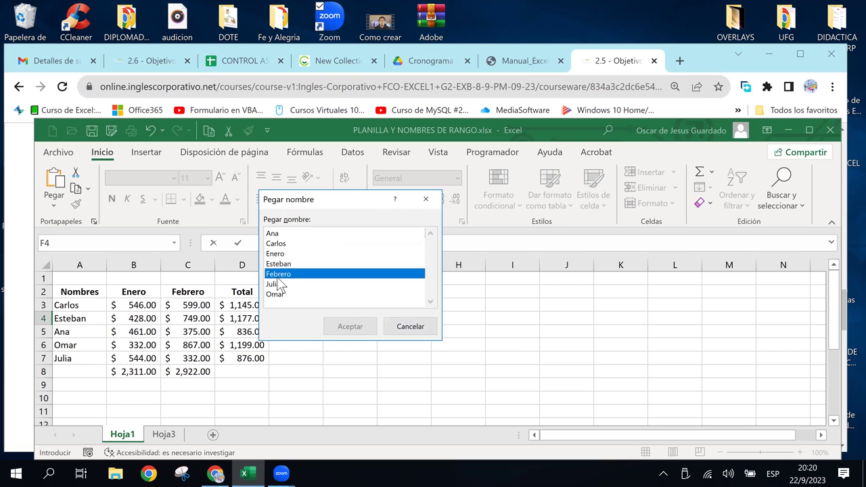
pyautogui.click(350, 326)
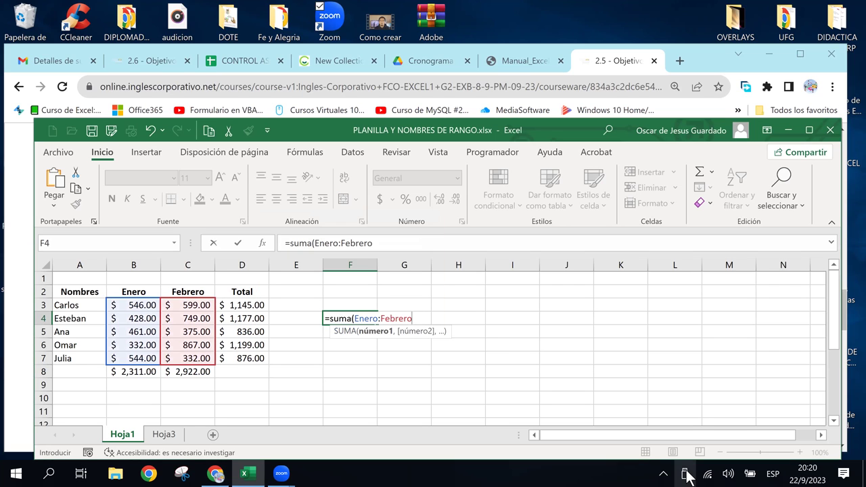
pyautogui.write(')')
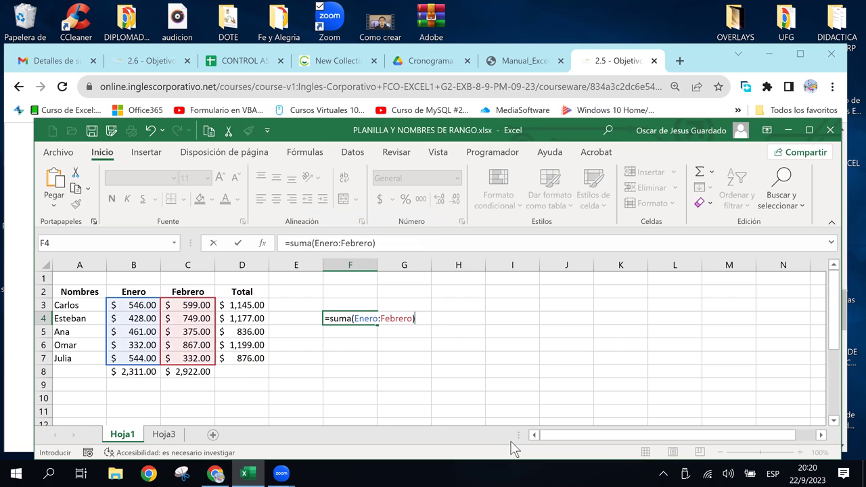
pyautogui.press('Return')
# Compare F4's formula with the Enero and Febrero total formulas in B8 and C8.
pyautogui.click(353, 317)
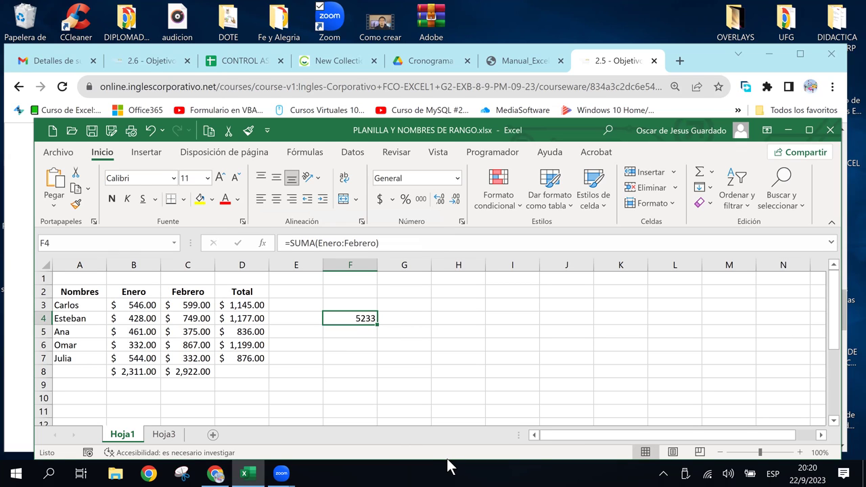
pyautogui.click(135, 372)
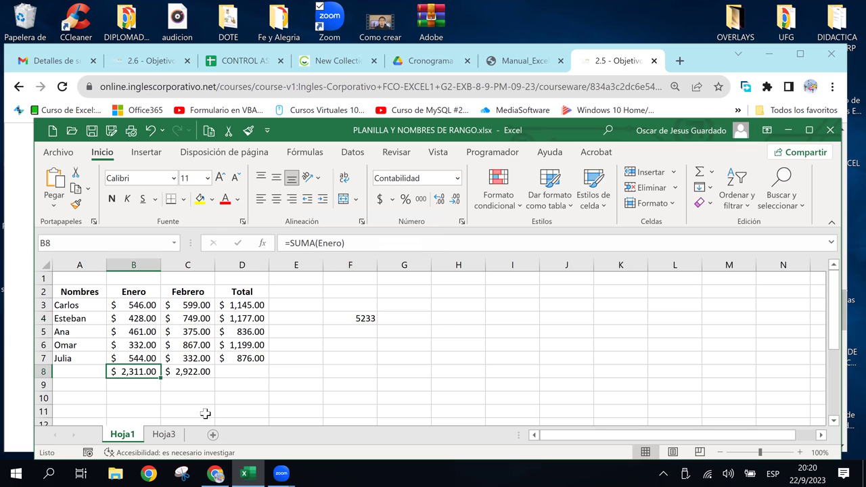
pyautogui.click(191, 372)
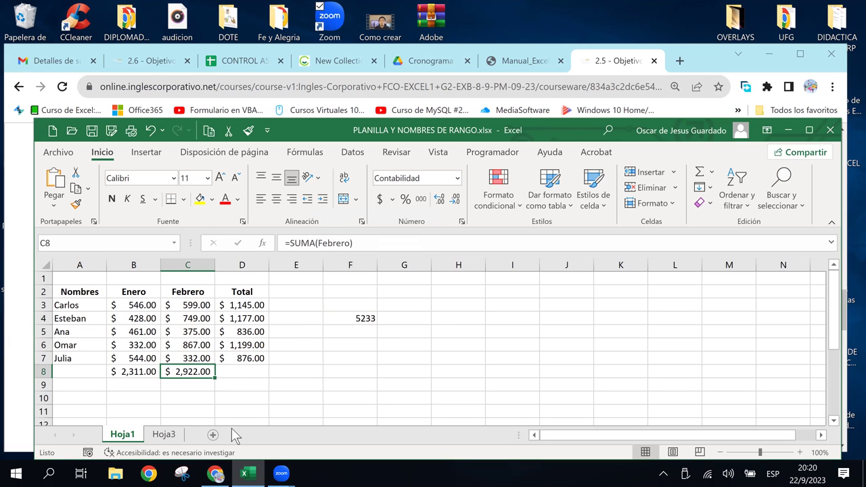
pyautogui.click(340, 322)
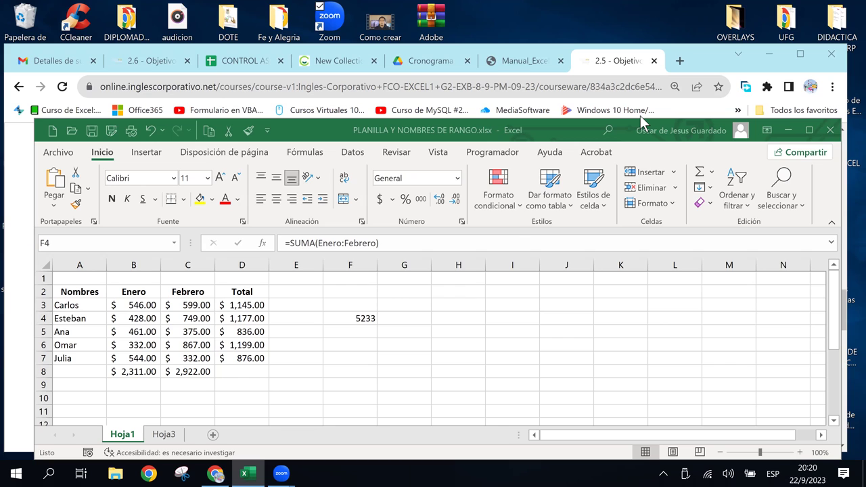
pyautogui.click(361, 318)
pyautogui.click(434, 341)
pyautogui.click(352, 318)
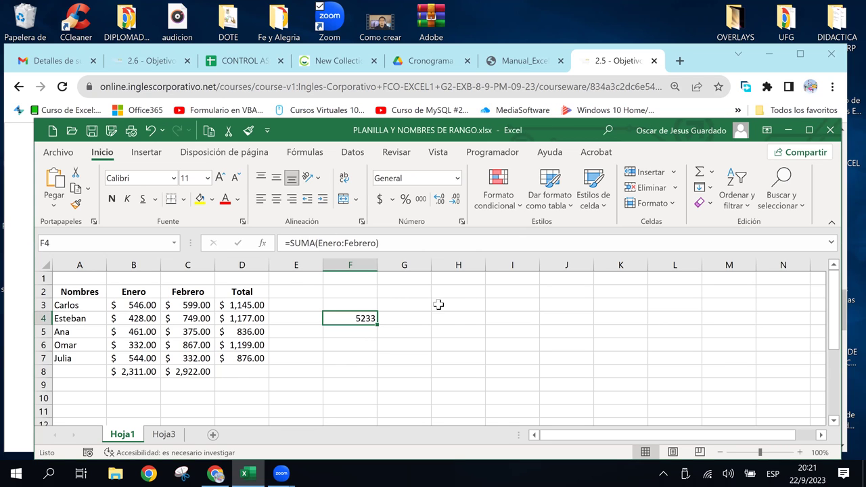
# Scroll the course page to the 'EL CUADRO NOMBRE NUEVO' slide, then return to the sales workbook.
pyautogui.click(216, 473)
pyautogui.scroll(-3, 339, 332)
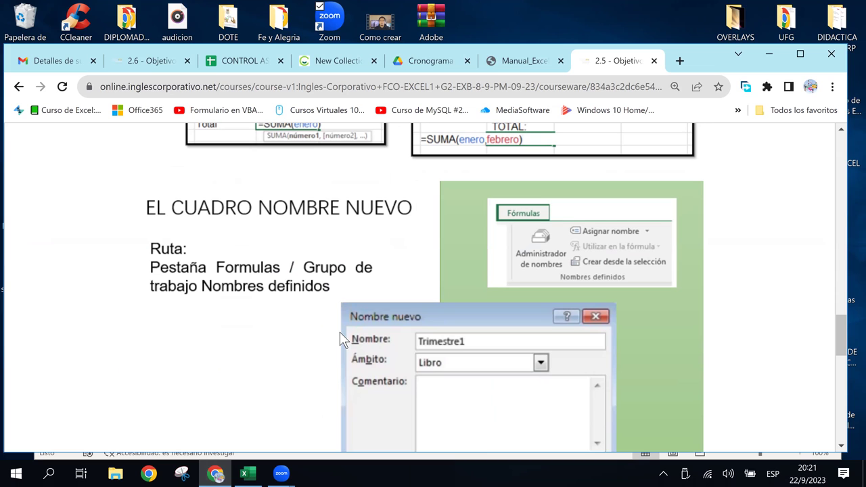
pyautogui.scroll(-1, 339, 331)
pyautogui.scroll(-1, 339, 331)
pyautogui.scroll(2, 339, 331)
pyautogui.scroll(-1, 339, 331)
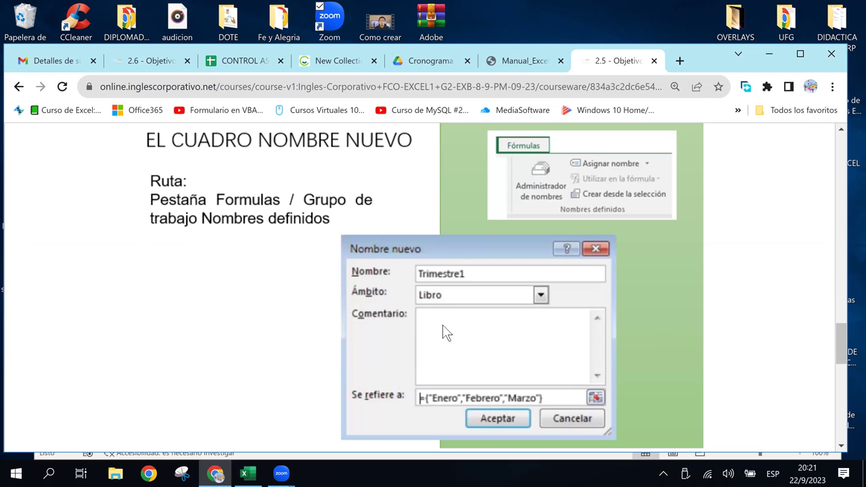
pyautogui.scroll(-1, 454, 368)
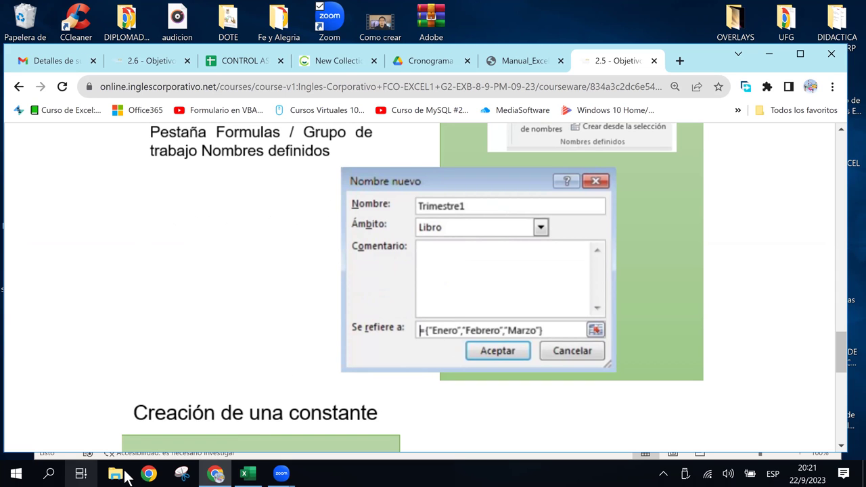
pyautogui.click(247, 473)
# Insert a new column D before Total and give it the header Marzo.
pyautogui.click(231, 315)
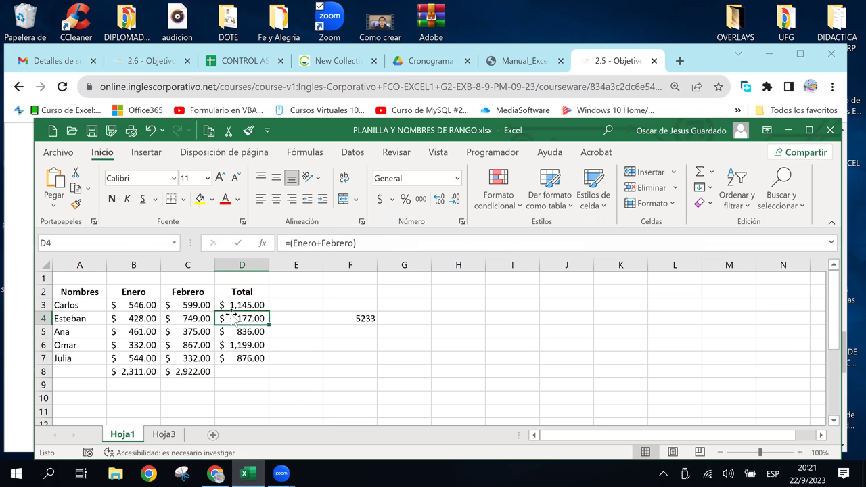
pyautogui.rightClick(229, 268)
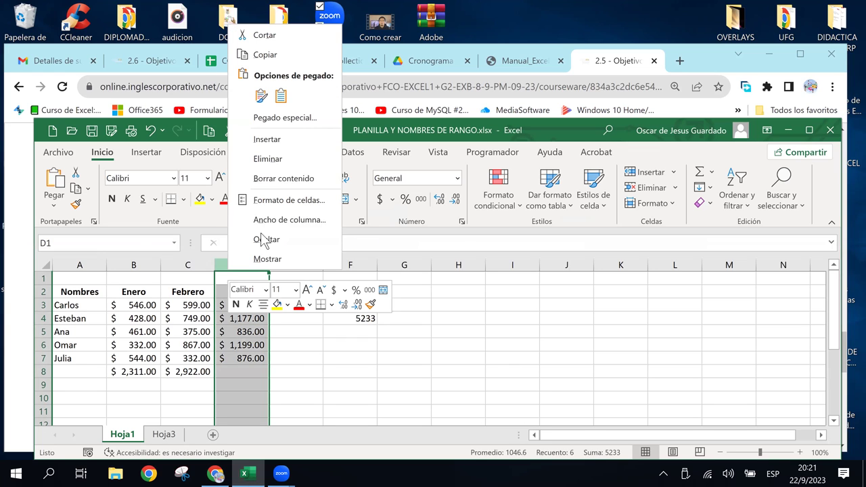
pyautogui.click(265, 138)
pyautogui.click(231, 318)
pyautogui.press('Up')
pyautogui.press('Up')
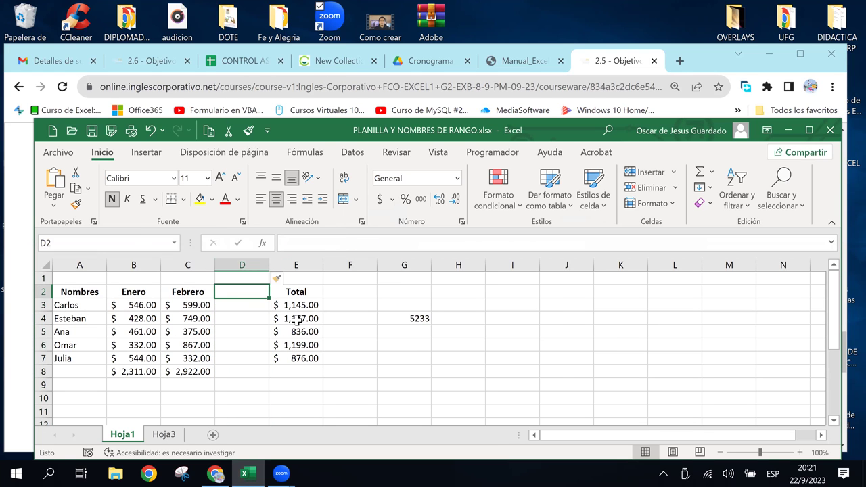
pyautogui.write('Marzo')
pyautogui.press('Return')
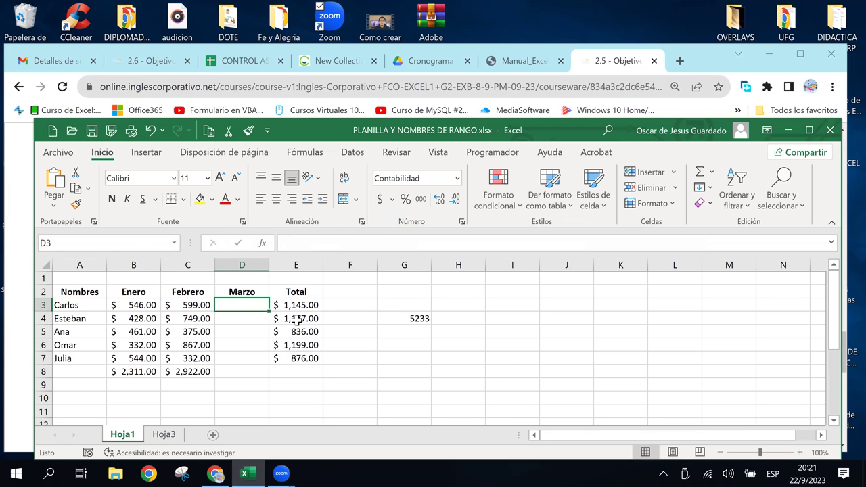
# Enter March sales 600, 475, 350, 250, 455 and AutoSum them to 2,130.00 in D8.
pyautogui.write('600')
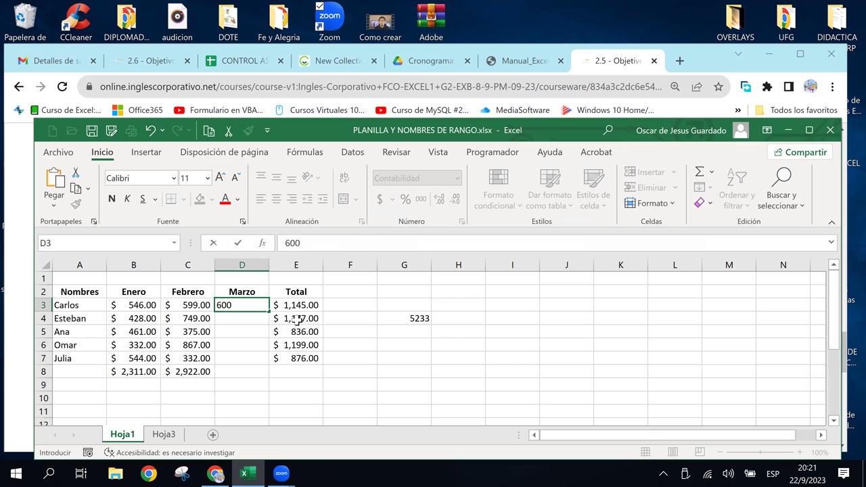
pyautogui.press('Return')
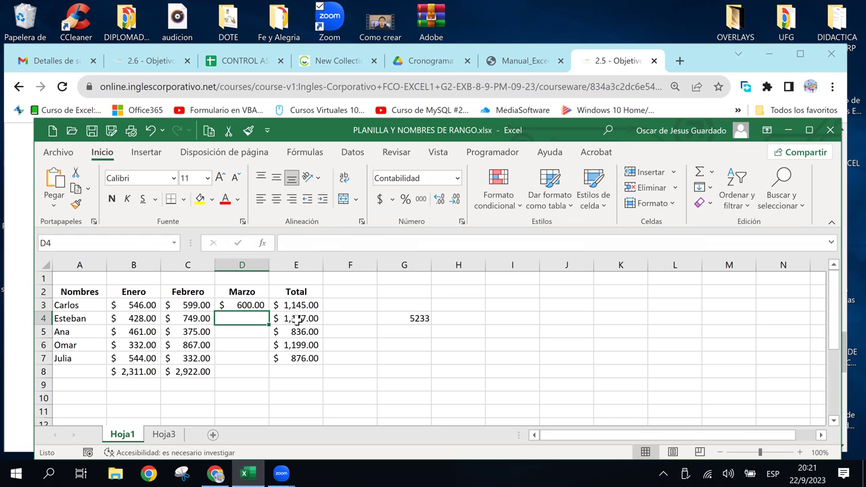
pyautogui.write('475')
pyautogui.press('Return')
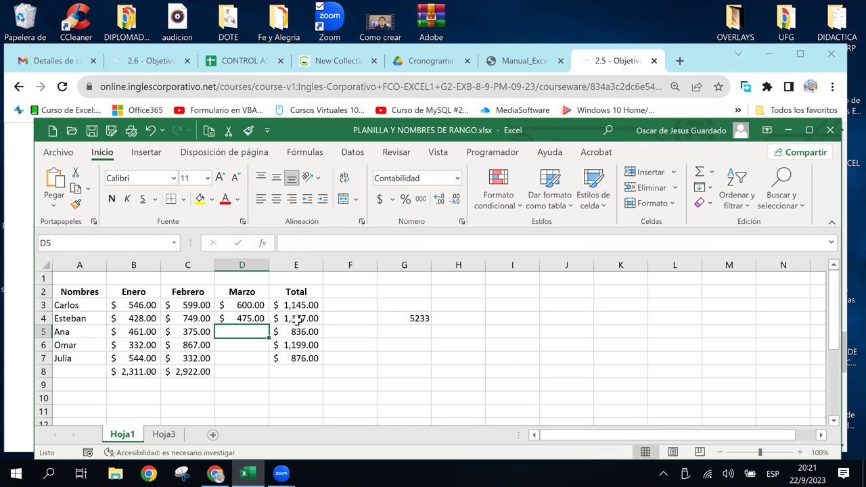
pyautogui.write('350')
pyautogui.press('Return')
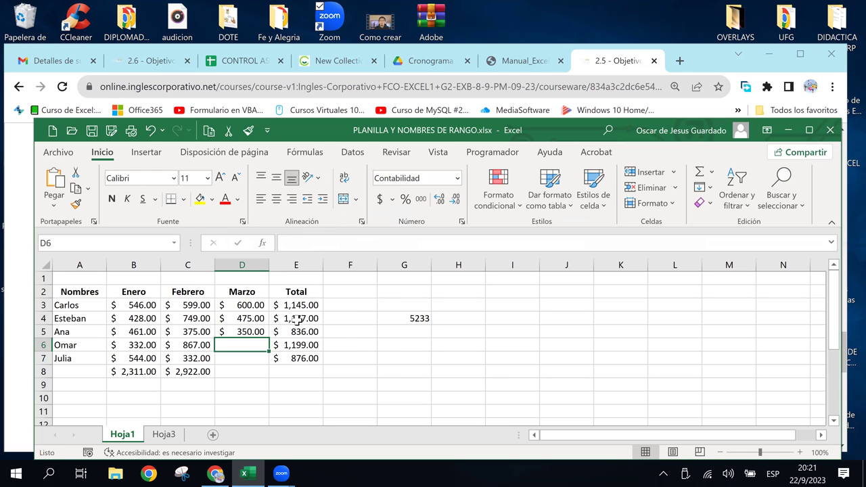
pyautogui.write('250')
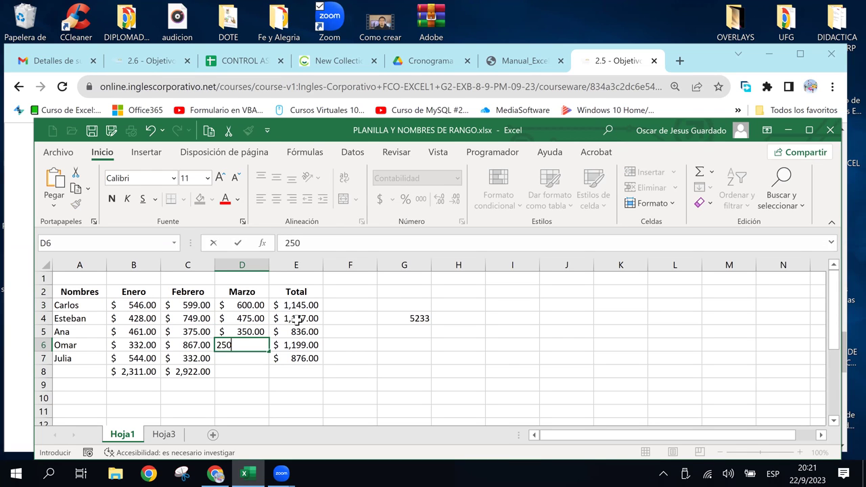
pyautogui.press('Return')
pyautogui.write('455')
pyautogui.press('Return')
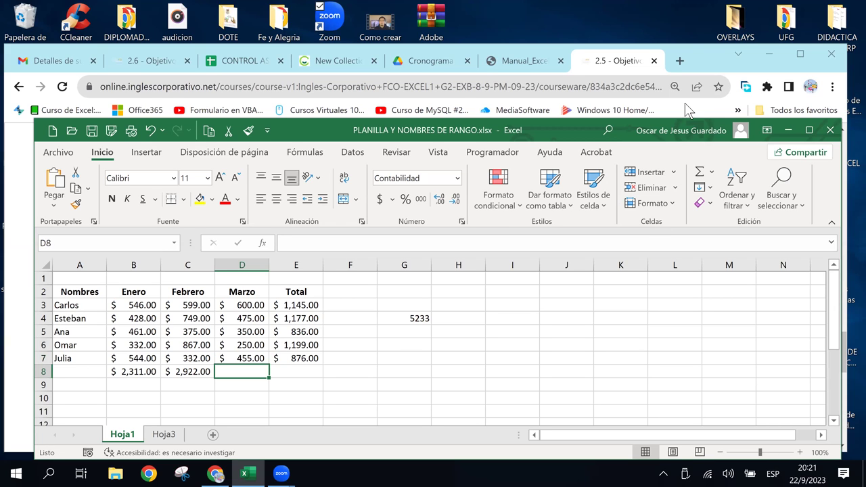
pyautogui.click(701, 173)
pyautogui.press('Return')
# Review the March and February entries in D3 and C3, then return to the course page.
pyautogui.click(295, 344)
pyautogui.click(241, 305)
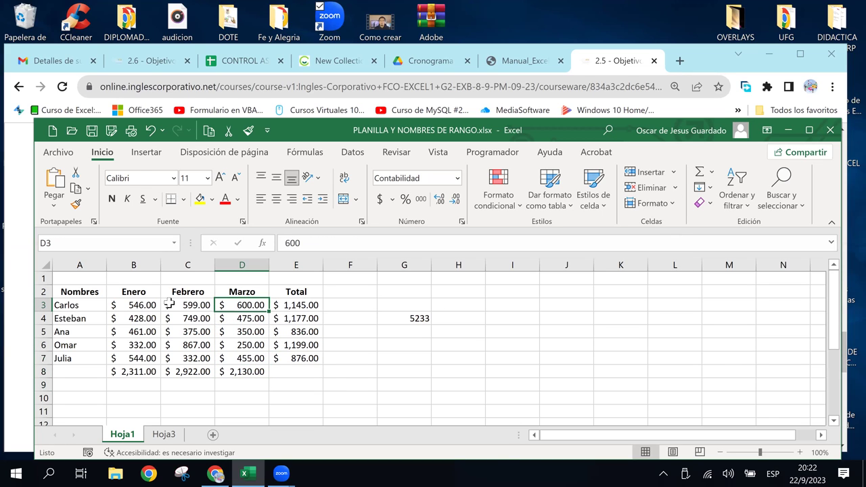
pyautogui.click(169, 303)
pyautogui.click(402, 345)
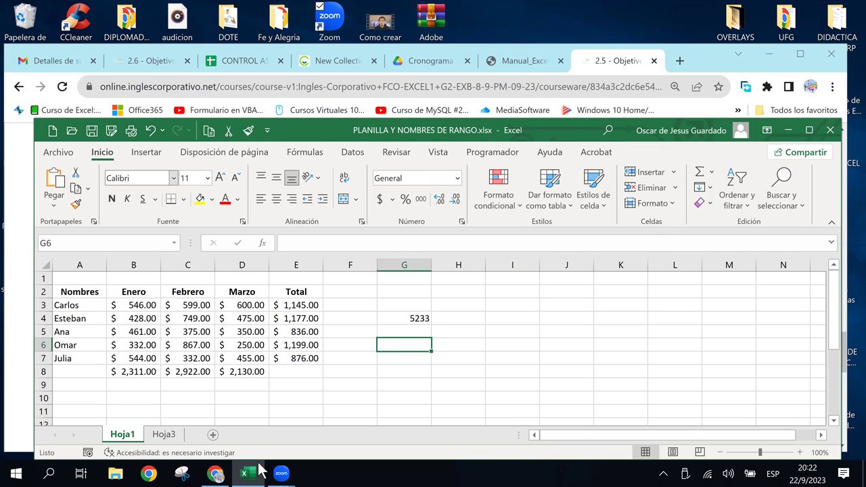
pyautogui.click(215, 473)
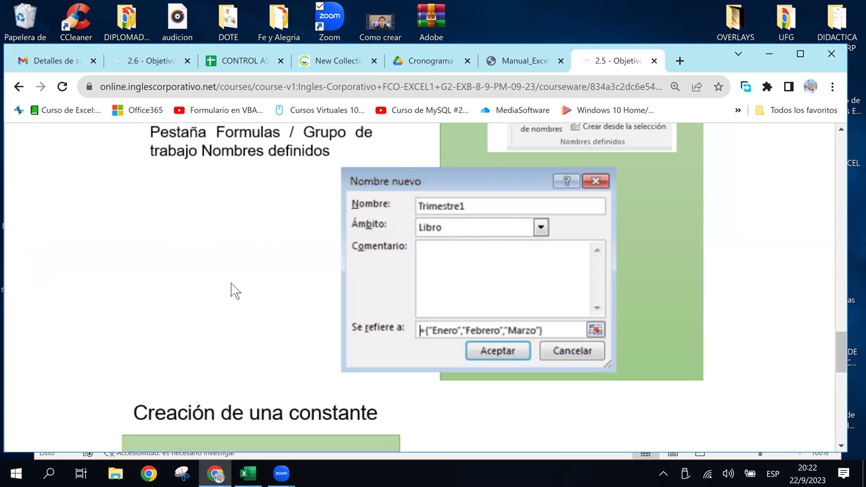
# Scroll up to the Nombre nuevo slide's Trimestre1 constant example, then return to Excel.
pyautogui.scroll(1, 234, 291)
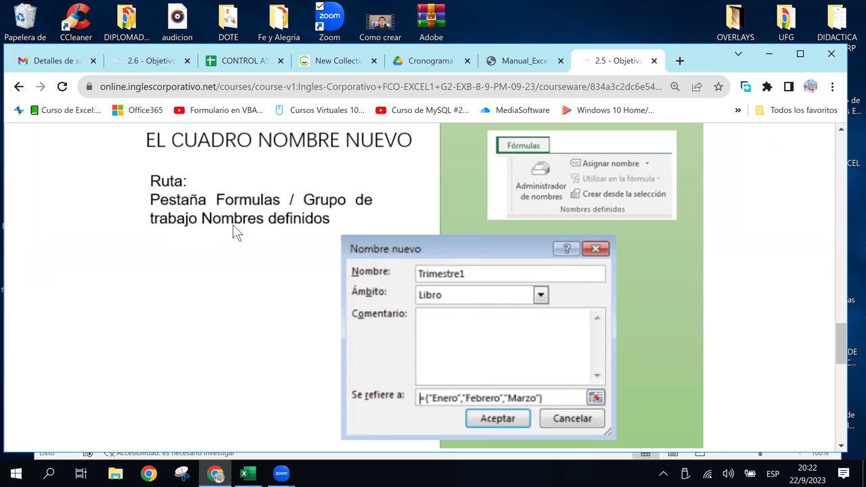
pyautogui.click(247, 475)
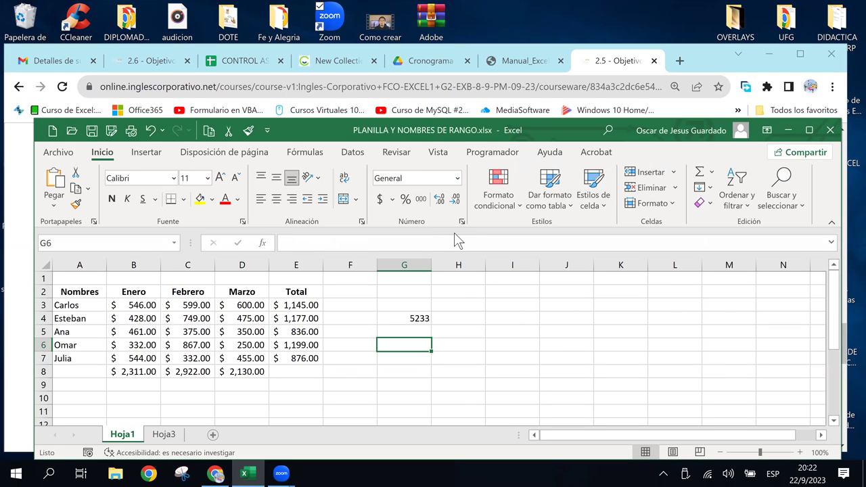
# On the Fórmulas tab, browse the Asignar nombre and Utilizar en la fórmula dropdowns without choosing anything.
pyautogui.click(298, 154)
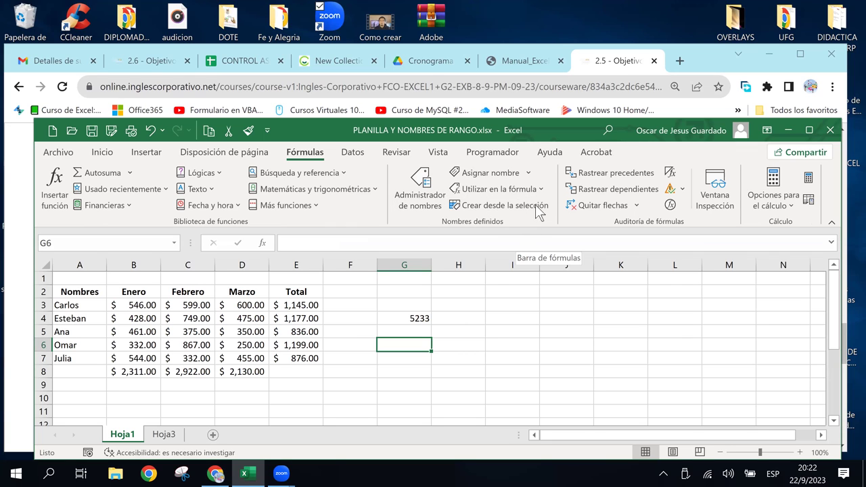
pyautogui.click(528, 173)
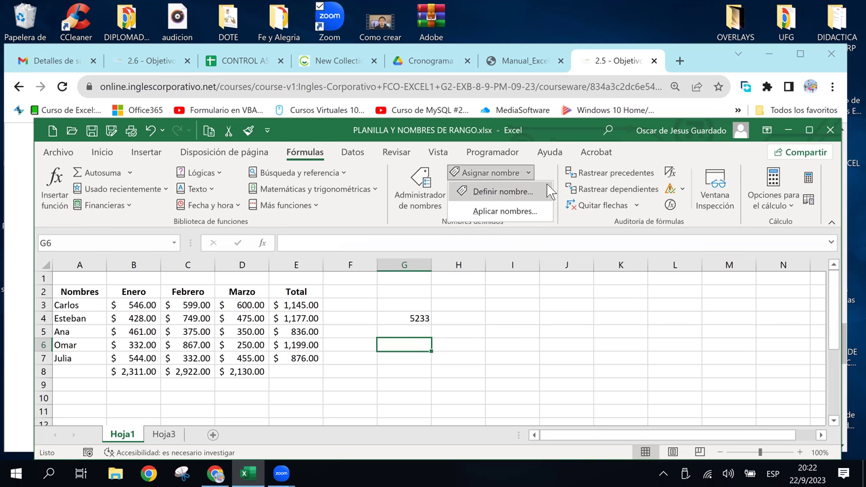
pyautogui.click(556, 179)
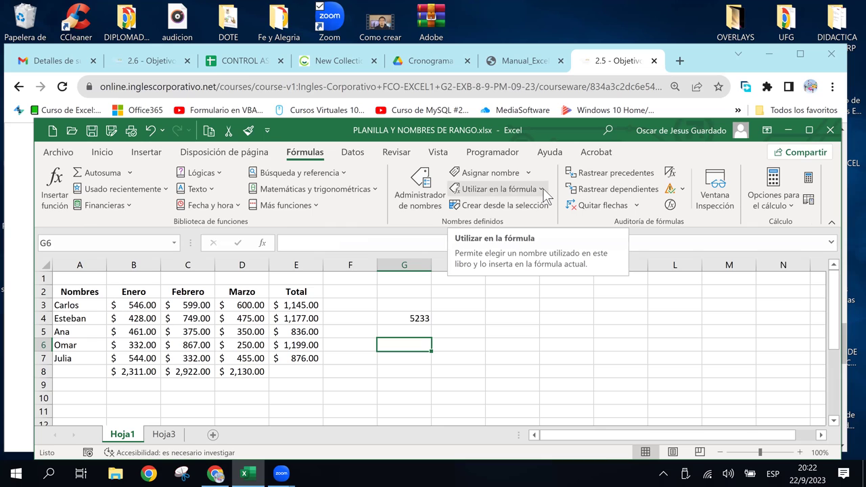
pyautogui.click(544, 192)
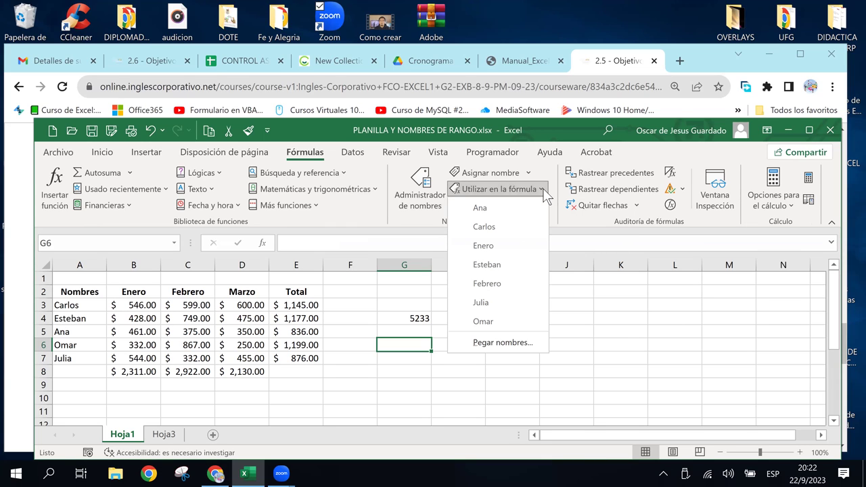
pyautogui.click(543, 189)
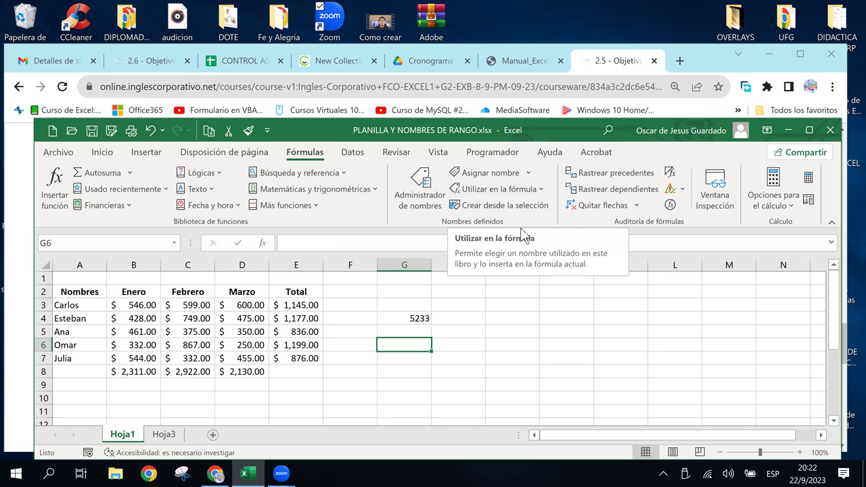
# In a new Nombre nuevo dialog, enter the name 'Trimestre 1' and select its G6 reference.
pyautogui.click(506, 176)
pyautogui.write('Tr')
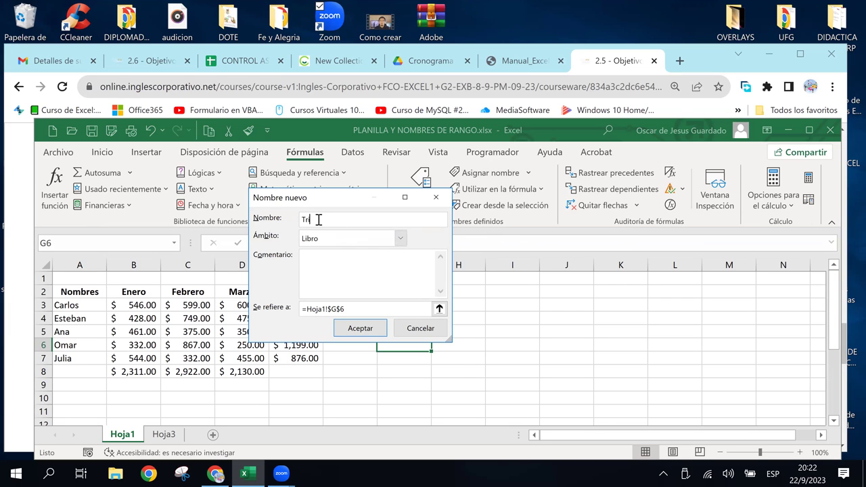
pyautogui.write('imestre 1')
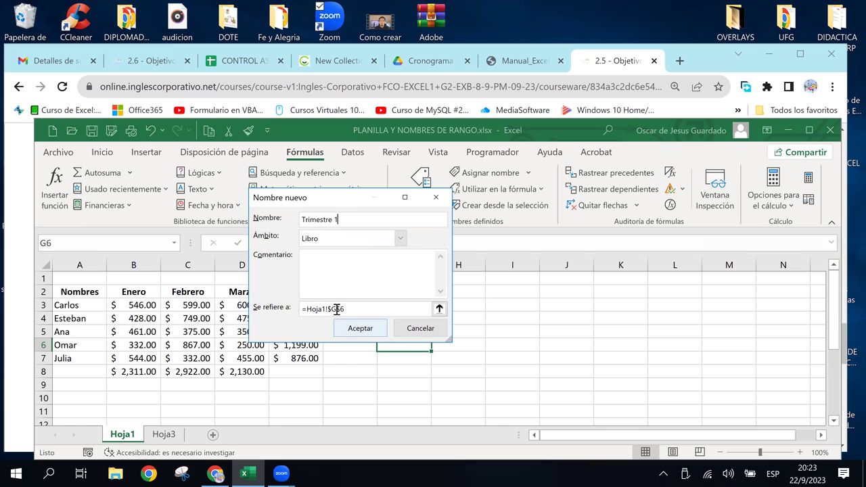
pyautogui.moveTo(350, 308); pyautogui.dragTo(300, 309)
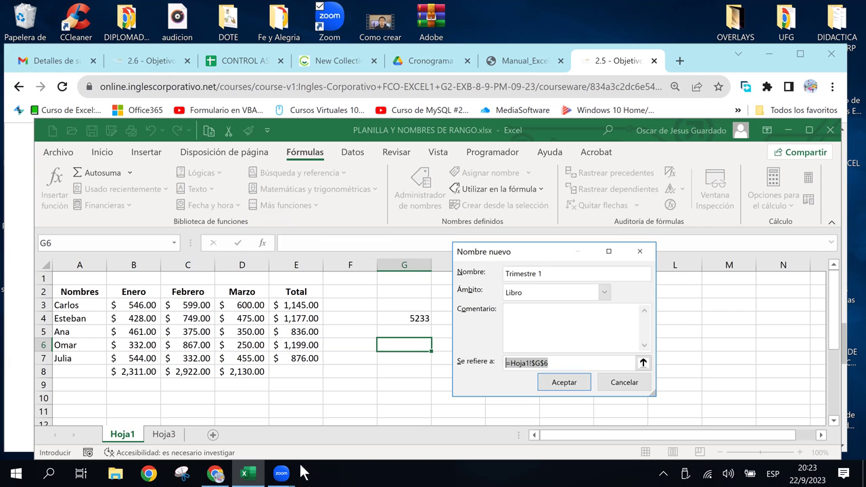
pyautogui.click(215, 473)
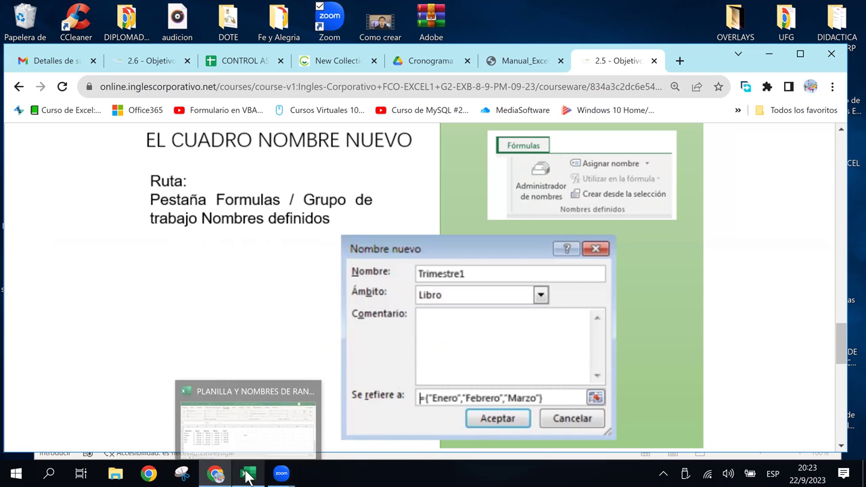
pyautogui.moveTo(247, 473)
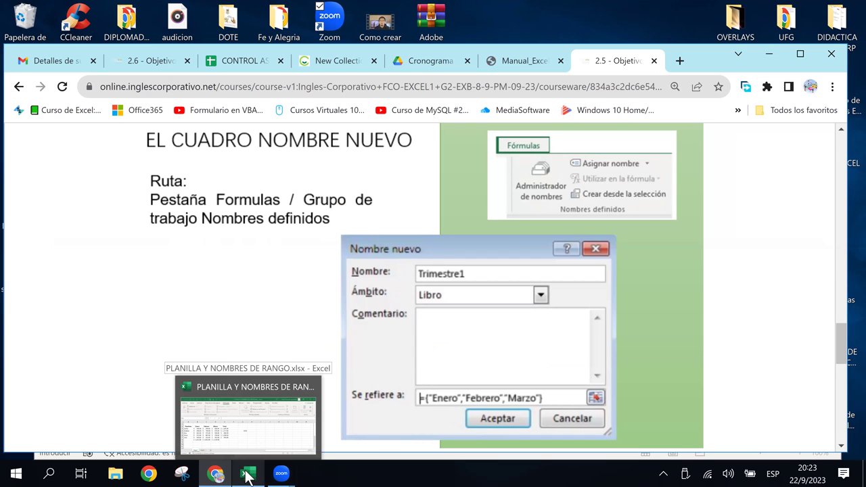
pyautogui.click(245, 473)
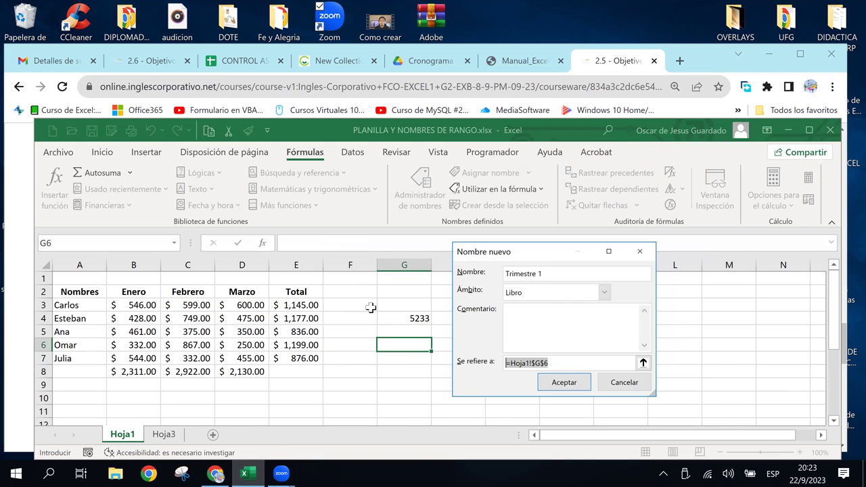
pyautogui.click(600, 366)
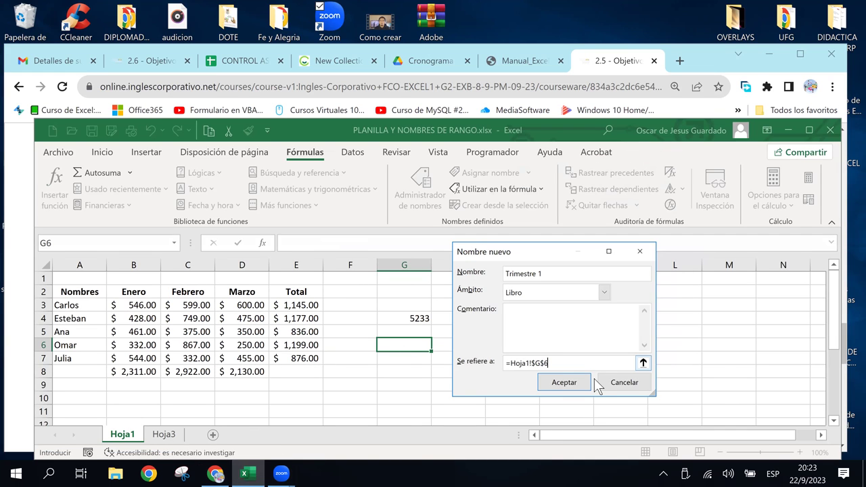
# Replace the reference with an opening parenthesis and the pasted Enero name wrapped in quotation marks.
pyautogui.press('BackSpace')
pyautogui.press('BackSpace')
pyautogui.press('BackSpace')
pyautogui.press('BackSpace')
pyautogui.press('BackSpace')
pyautogui.press('BackSpace')
pyautogui.press('BackSpace')
pyautogui.press('BackSpace')
pyautogui.press('BackSpace')
pyautogui.press('BackSpace')
pyautogui.write('(')
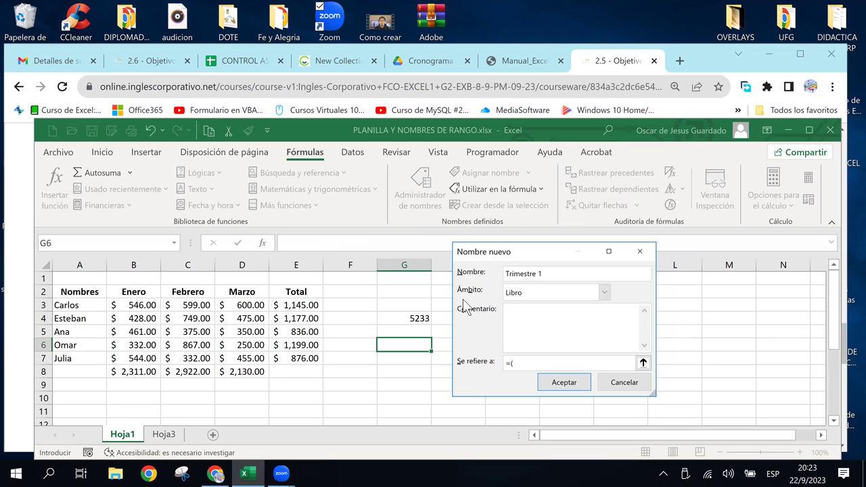
pyautogui.press('F3')
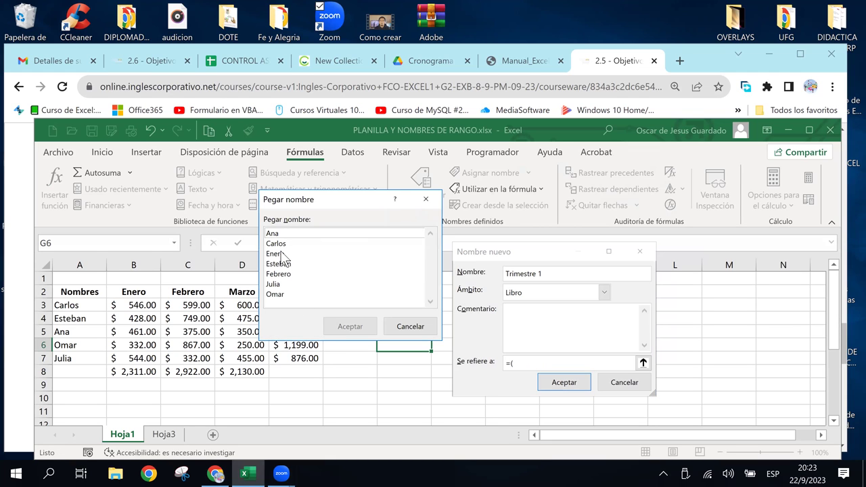
pyautogui.doubleClick(282, 253)
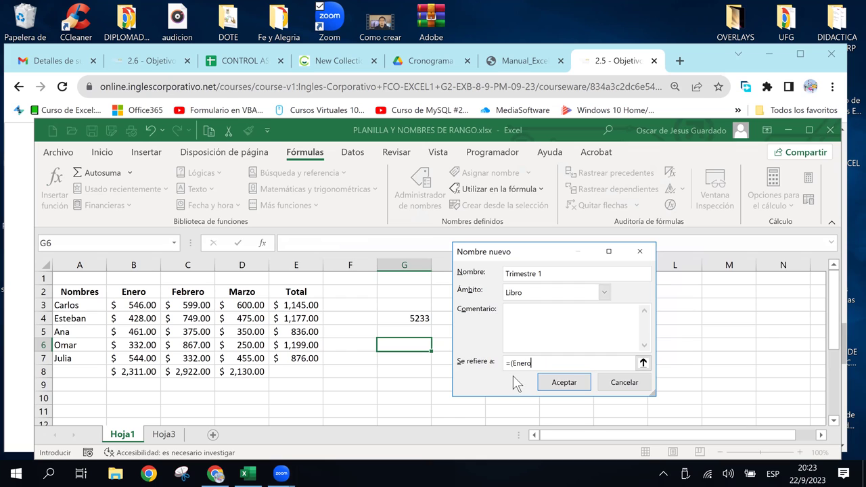
pyautogui.click(216, 473)
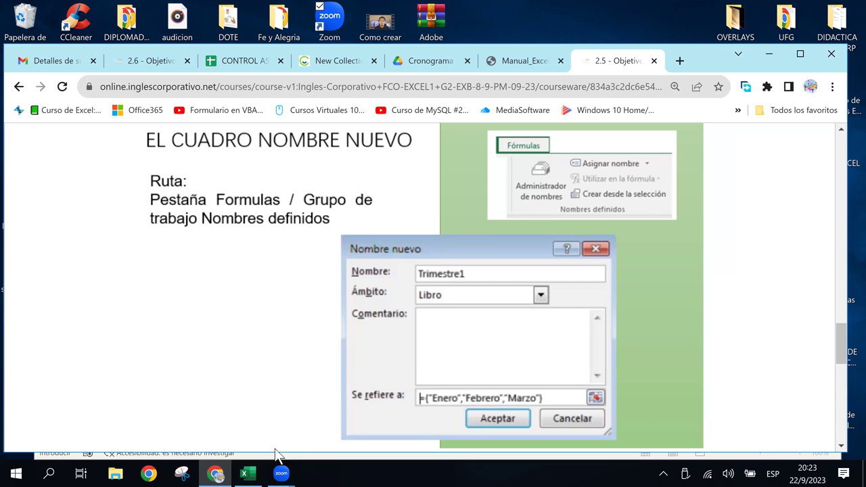
pyautogui.click(247, 473)
pyautogui.click(512, 363)
pyautogui.write('"Enero",')
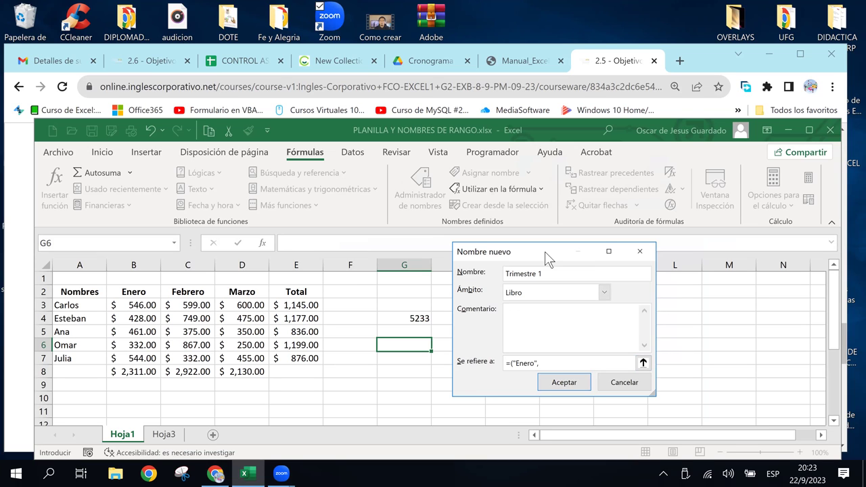
pyautogui.write('"')
# Paste Febrero, remove the stray E6 references and plus sign, then cancel Nombre nuevo.
pyautogui.press('F3')
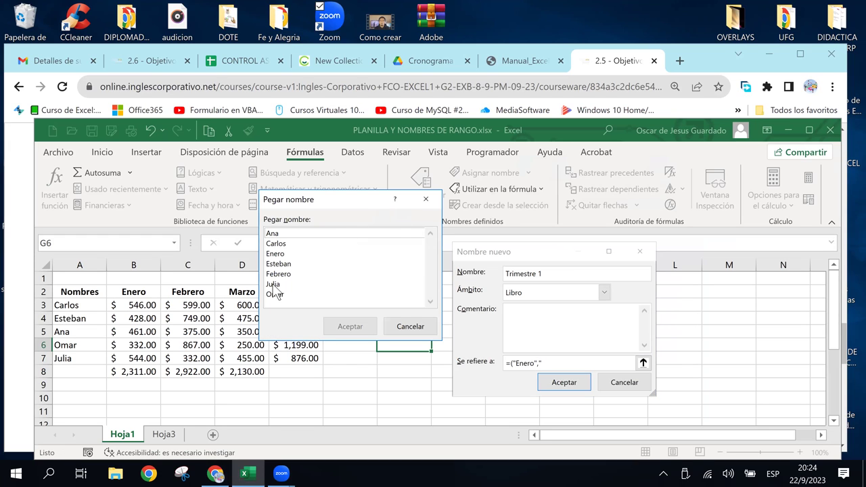
pyautogui.click(278, 273)
pyautogui.doubleClick(278, 273)
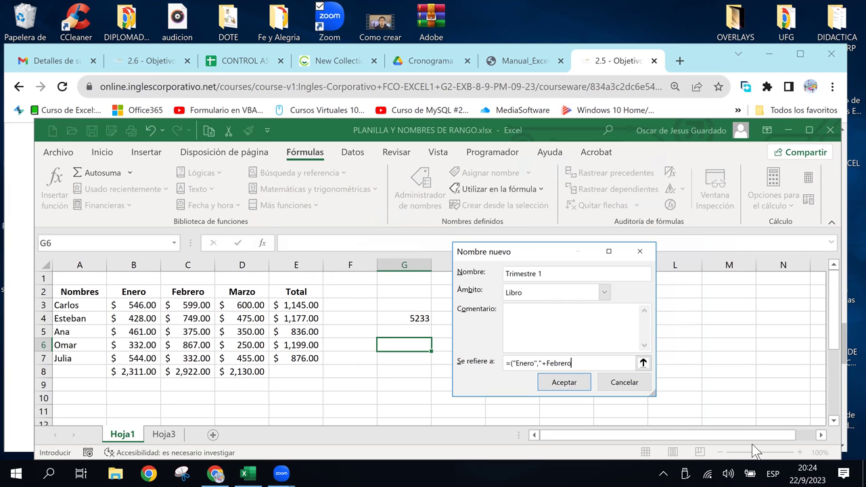
pyautogui.write('"')
pyautogui.write('+')
pyautogui.press('Left')
pyautogui.press('Left')
pyautogui.press('BackSpace')
pyautogui.press('BackSpace')
pyautogui.press('BackSpace')
pyautogui.press('BackSpace')
pyautogui.press('BackSpace')
pyautogui.press('BackSpace')
pyautogui.press('BackSpace')
pyautogui.press('BackSpace')
pyautogui.press('BackSpace')
pyautogui.press('BackSpace')
pyautogui.press('BackSpace')
pyautogui.click(545, 364)
pyautogui.press('BackSpace')
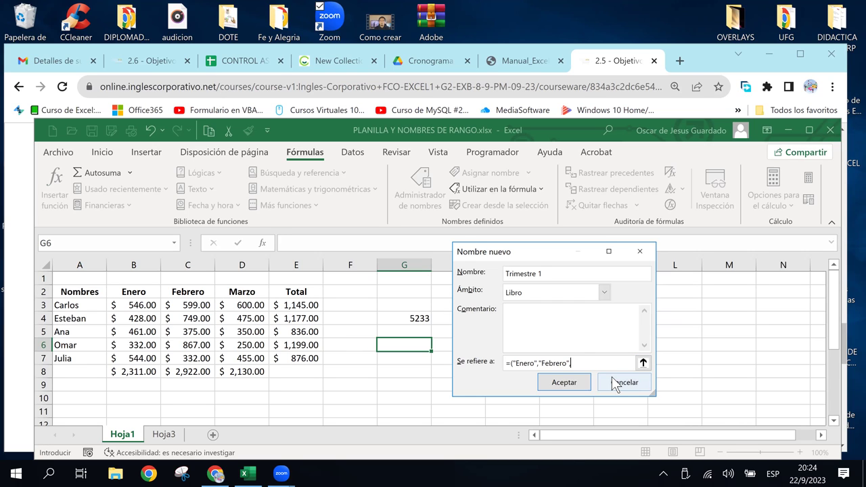
pyautogui.write('"')
pyautogui.press('F3')
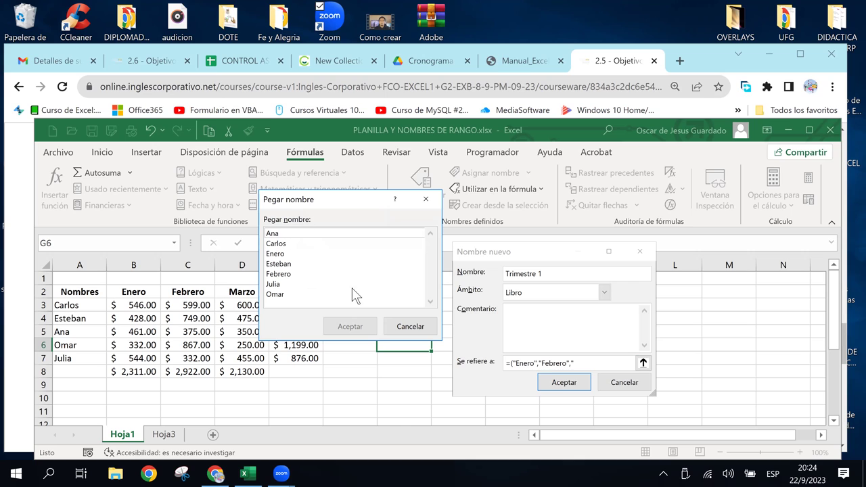
pyautogui.click(419, 331)
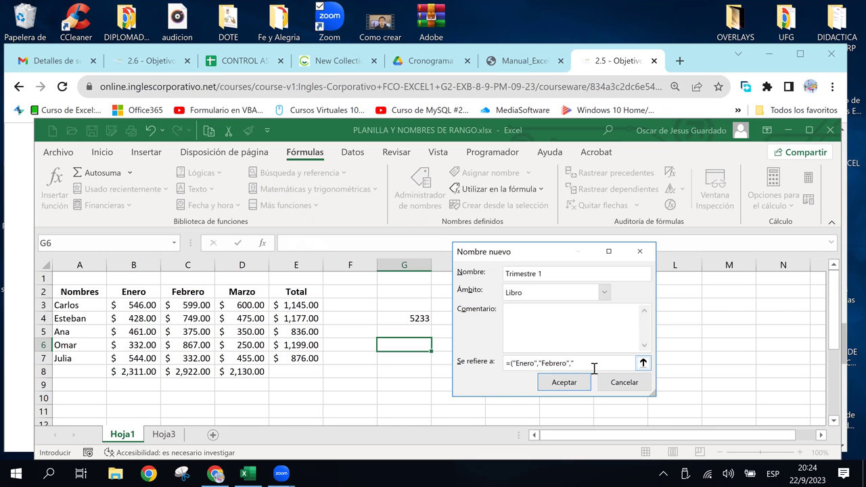
pyautogui.moveTo(594, 365); pyautogui.dragTo(485, 359)
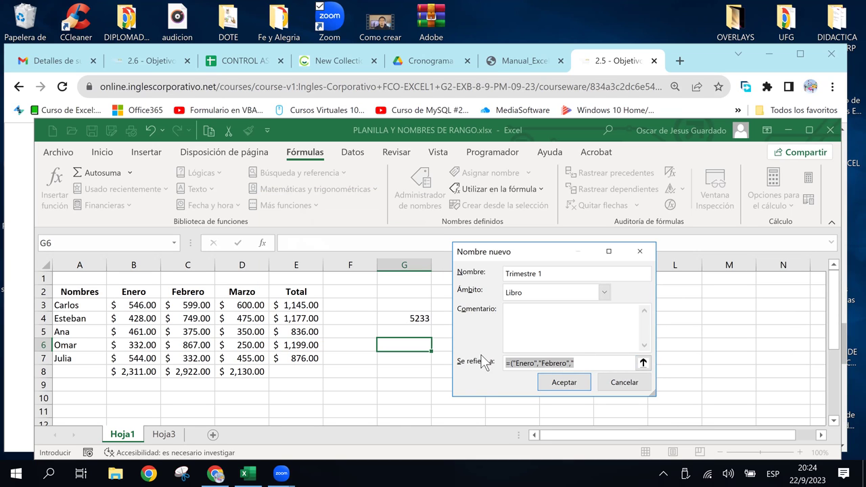
pyautogui.click(625, 382)
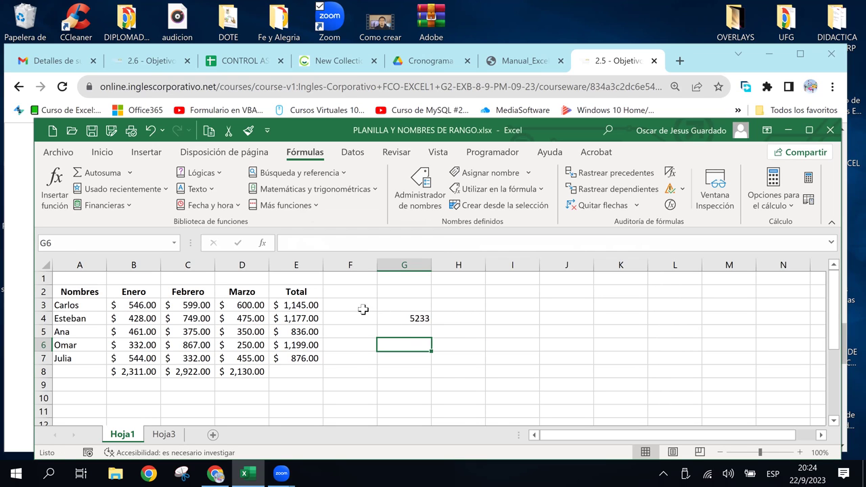
# Select D3:D7 and accept the suggested name Marzo, then click D4 and G6 to verify.
pyautogui.click(242, 293)
pyautogui.moveTo(233, 306)
pyautogui.mouseDown()
pyautogui.moveTo(246, 373)
pyautogui.moveTo(240, 352)
pyautogui.mouseUp()
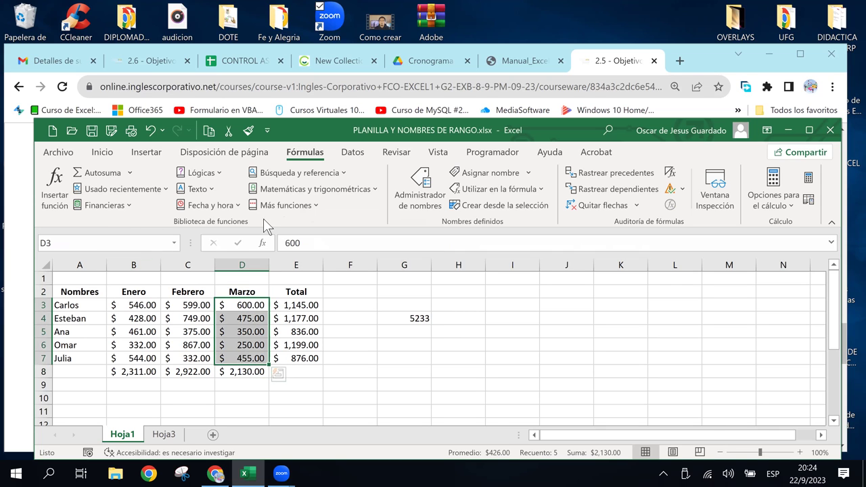
pyautogui.click(506, 173)
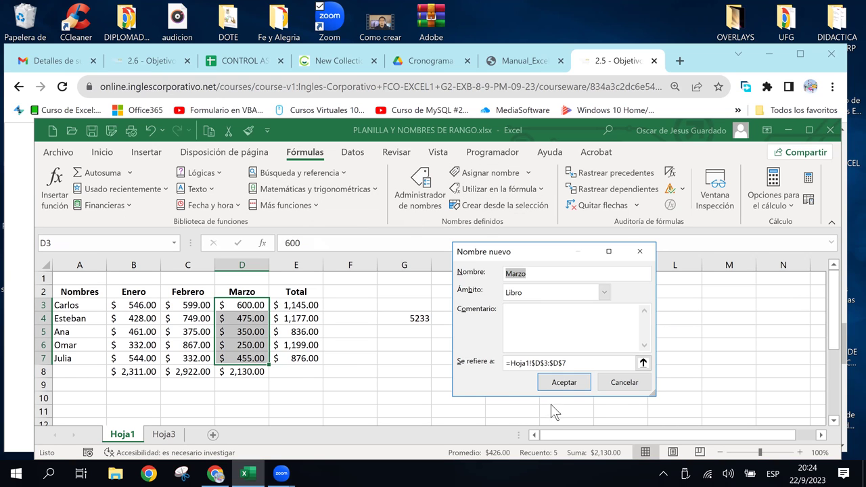
pyautogui.click(565, 382)
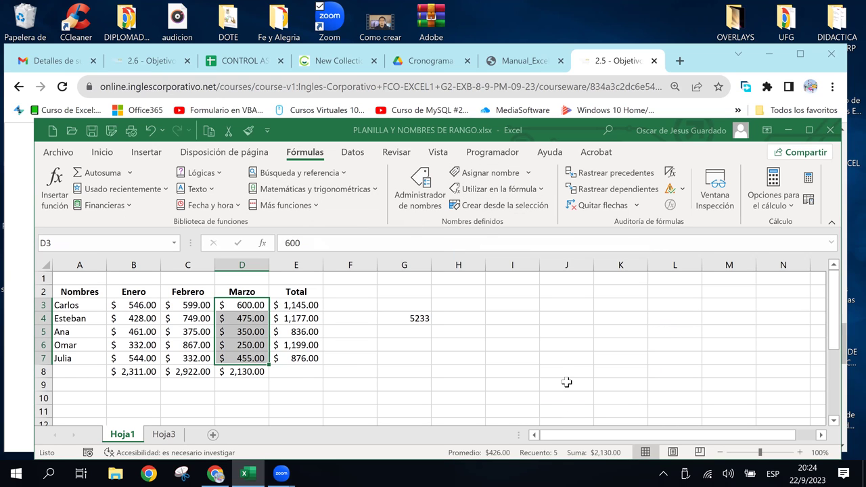
pyautogui.click(315, 376)
pyautogui.click(248, 321)
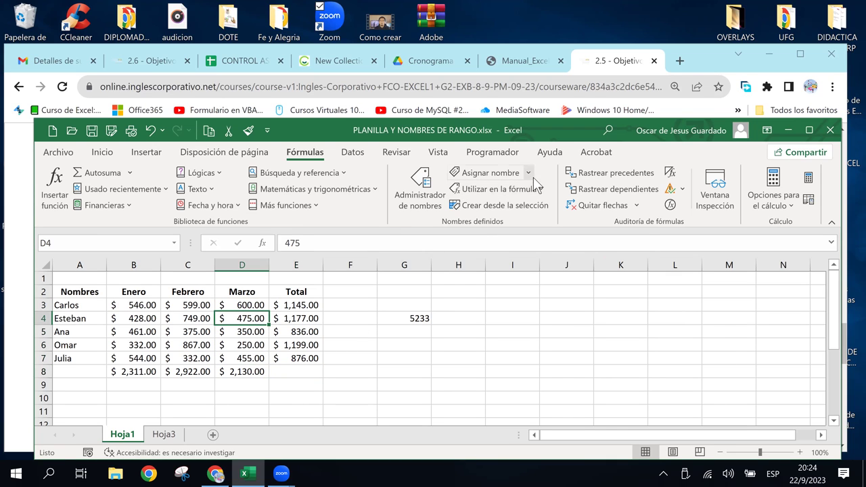
pyautogui.click(414, 345)
# Start another new name and enter 'Trimestre 1' as its name.
pyautogui.click(507, 175)
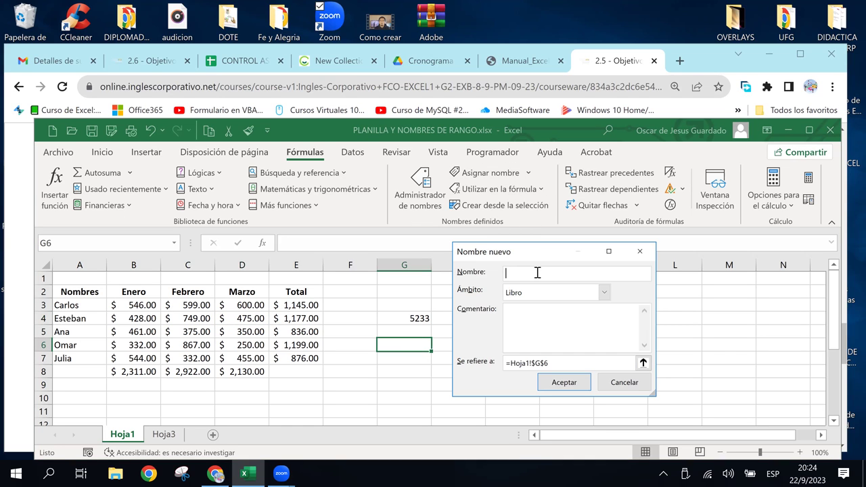
pyautogui.write('TRim')
pyautogui.press('BackSpace')
pyautogui.press('BackSpace')
pyautogui.press('BackSpace')
pyautogui.write('mestre')
pyautogui.press('BackSpace')
pyautogui.write('e2')
pyautogui.press('BackSpace')
# Set Se refiere a to ={"Enero","Febrero","Marzo"} and try to create it, triggering a syntax error.
pyautogui.click(553, 364)
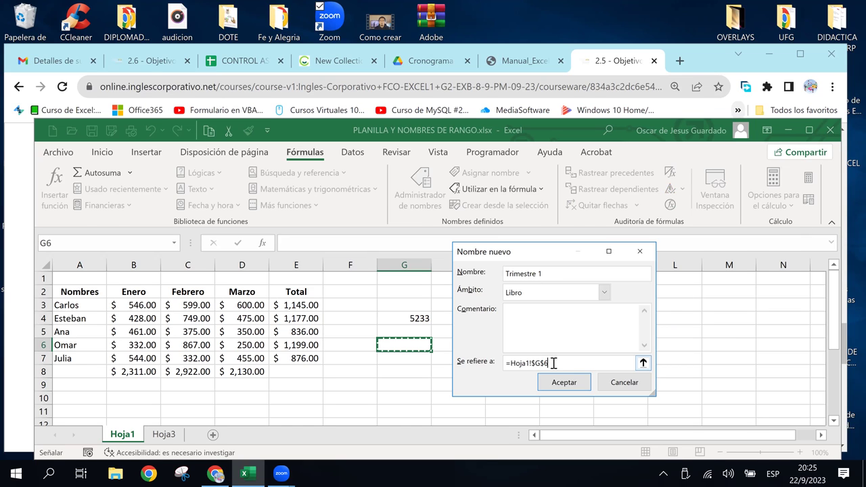
pyautogui.press('BackSpace')
pyautogui.press('BackSpace')
pyautogui.press('BackSpace')
pyautogui.press('BackSpace')
pyautogui.press('BackSpace')
pyautogui.press('BackSpace')
pyautogui.press('BackSpace')
pyautogui.press('BackSpace')
pyautogui.press('BackSpace')
pyautogui.press('BackSpace')
pyautogui.press('BackSpace')
pyautogui.write('={"Enero","Febrero","')
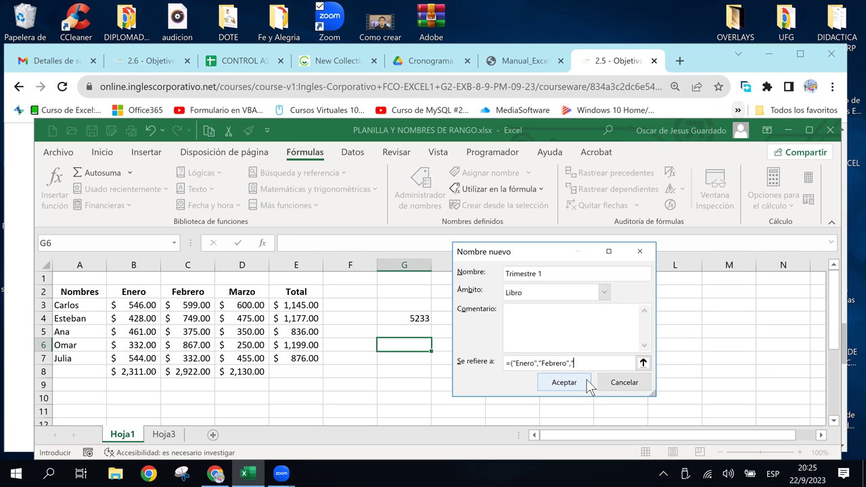
pyautogui.press('F3')
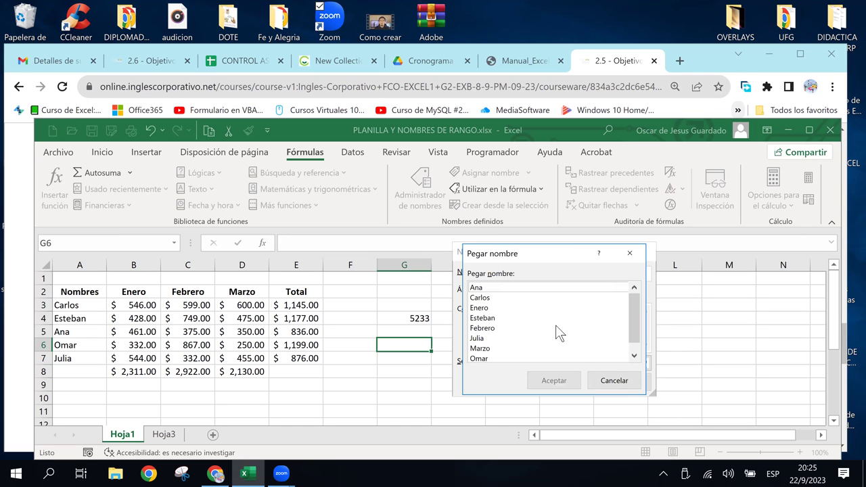
pyautogui.click(494, 348)
pyautogui.click(540, 381)
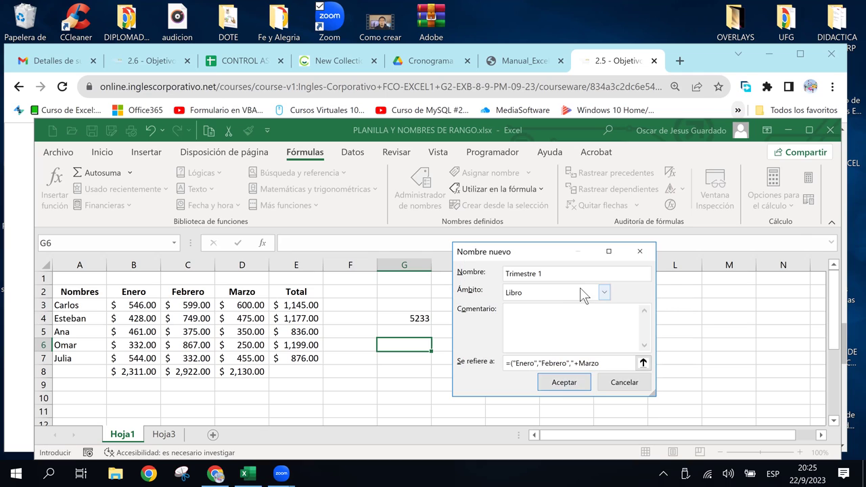
pyautogui.click(583, 363)
pyautogui.press('BackSpace')
pyautogui.click(610, 366)
pyautogui.click(563, 382)
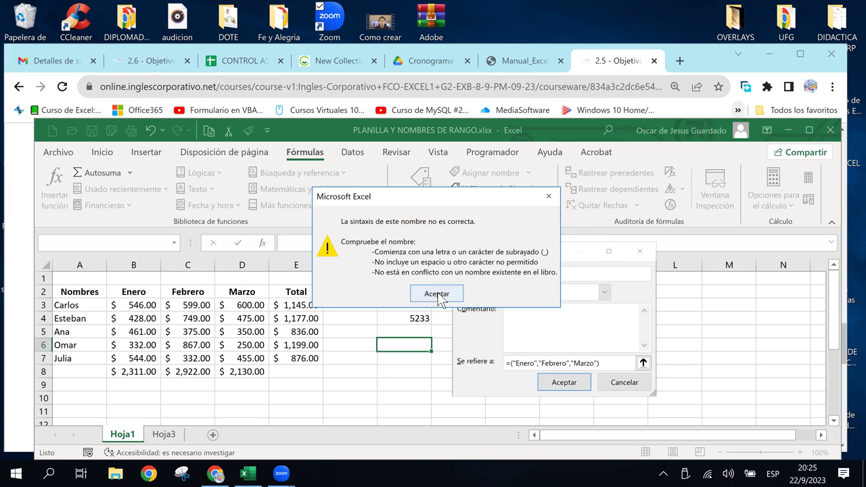
pyautogui.click(436, 293)
pyautogui.click(563, 383)
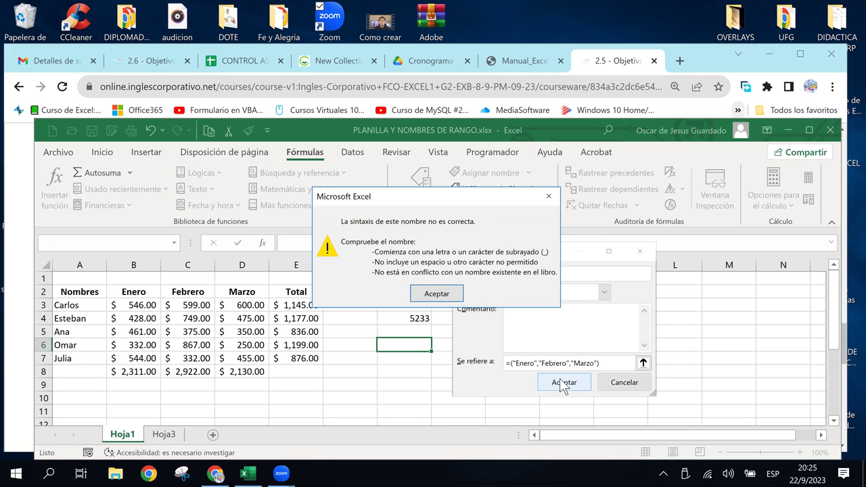
# Dismiss the syntax error, review the course's Trimestre1 slide, and return to the Nombre nuevo dialog.
pyautogui.click(434, 292)
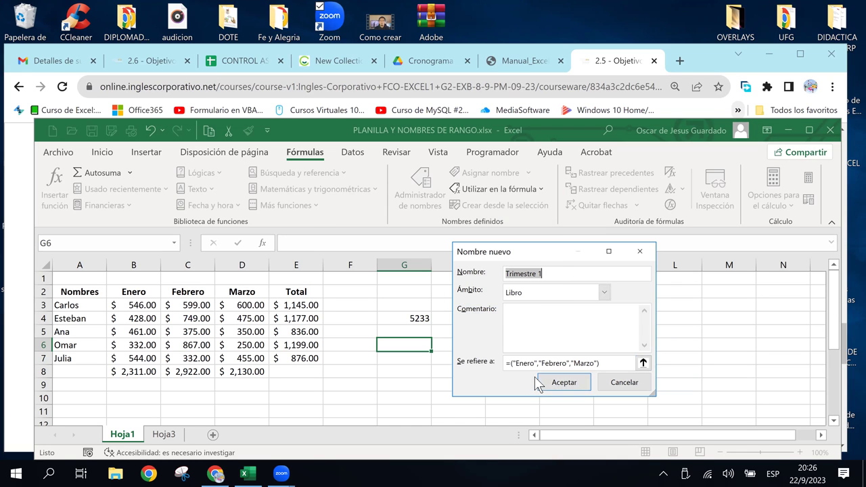
pyautogui.click(214, 473)
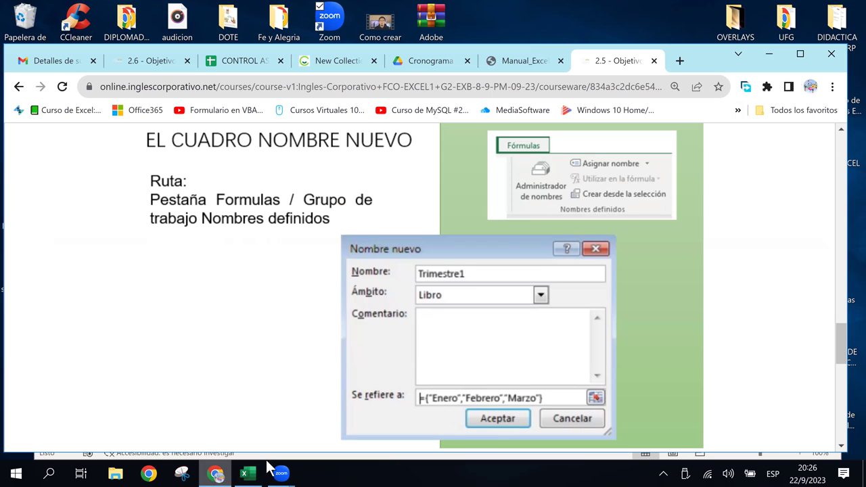
pyautogui.click(216, 473)
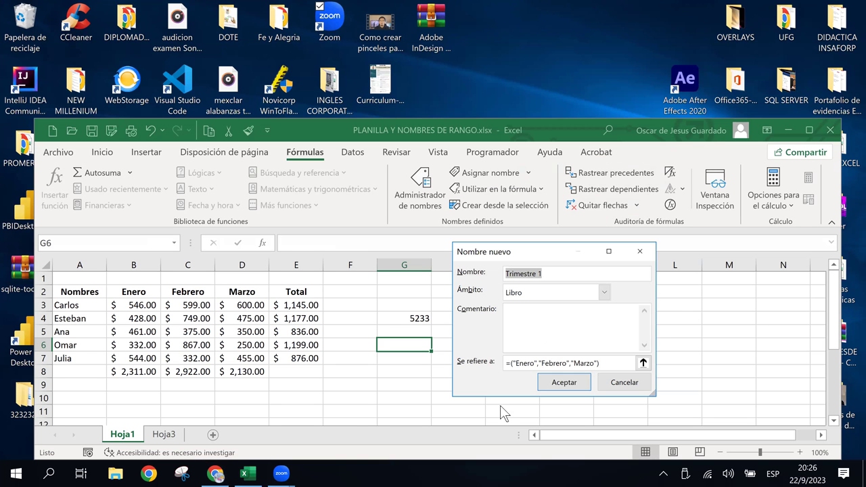
# Remove the opening parenthesis from the Trimestre 1 reference and retry; dismiss the name-syntax error.
pyautogui.click(512, 364)
pyautogui.press('BackSpace')
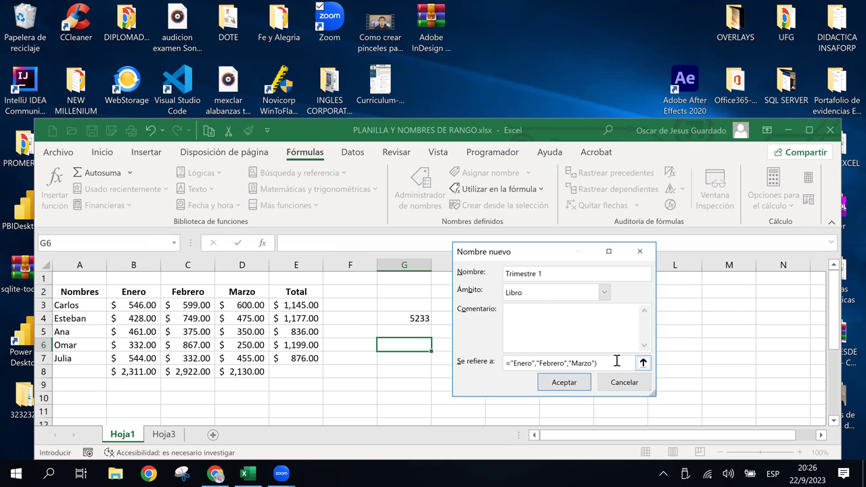
pyautogui.click(561, 383)
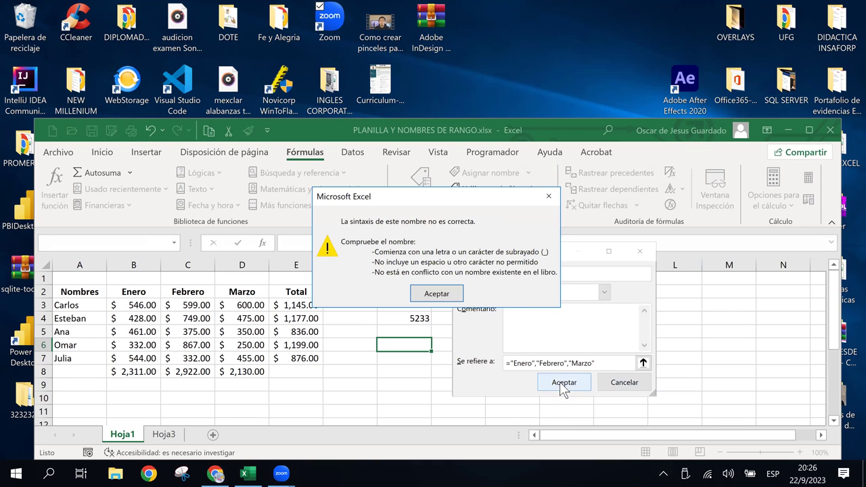
pyautogui.click(430, 296)
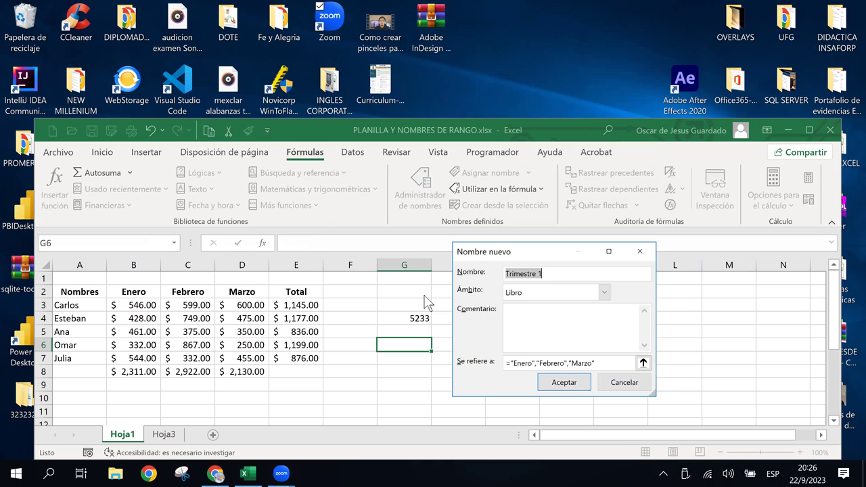
# Strip the quotes and comma around Enero, joining it to Febrero with a plus sign.
pyautogui.click(528, 361)
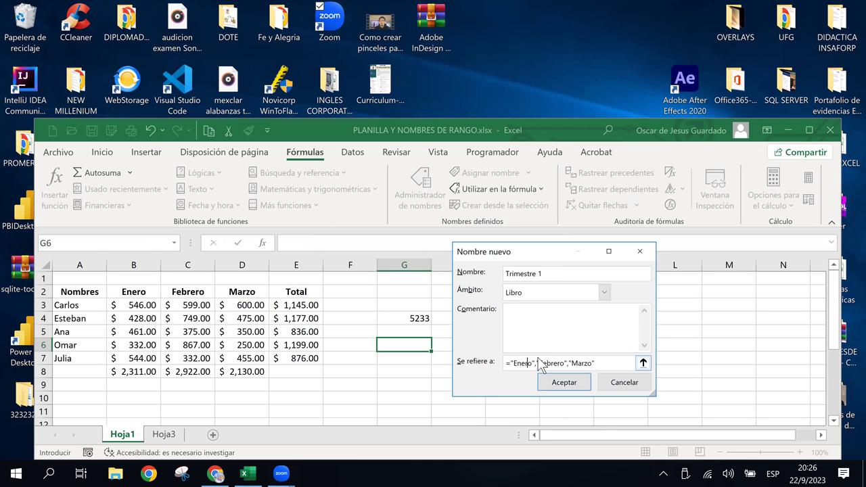
pyautogui.click(512, 363)
pyautogui.press('BackSpace')
pyautogui.click(532, 363)
pyautogui.press('BackSpace')
# Finish the reference as =Enero+Febrero+Marzo, retry, and dismiss the syntax error.
pyautogui.press('BackSpace')
pyautogui.press('Delete')
pyautogui.write('+')
pyautogui.press('Right')
pyautogui.press('Right')
pyautogui.press('Right')
pyautogui.press('Delete')
pyautogui.press('BackSpace')
pyautogui.press('Delete')
pyautogui.write('+')
pyautogui.click(591, 363)
pyautogui.press('BackSpace')
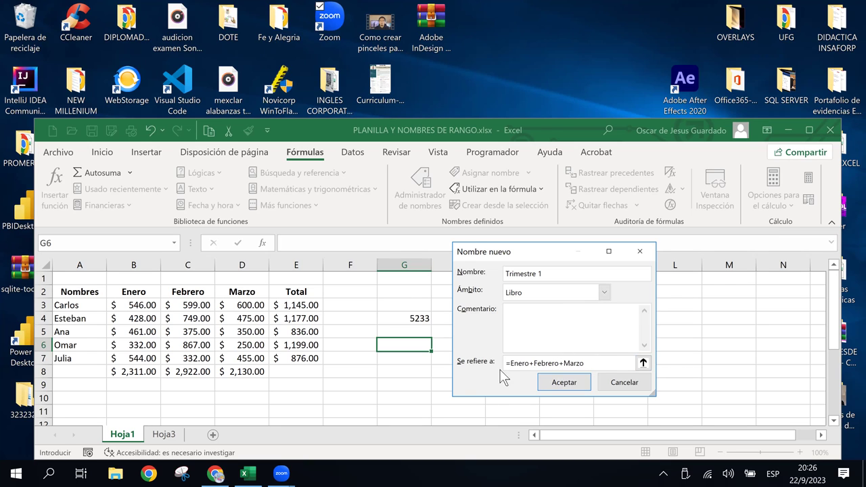
pyautogui.click(541, 383)
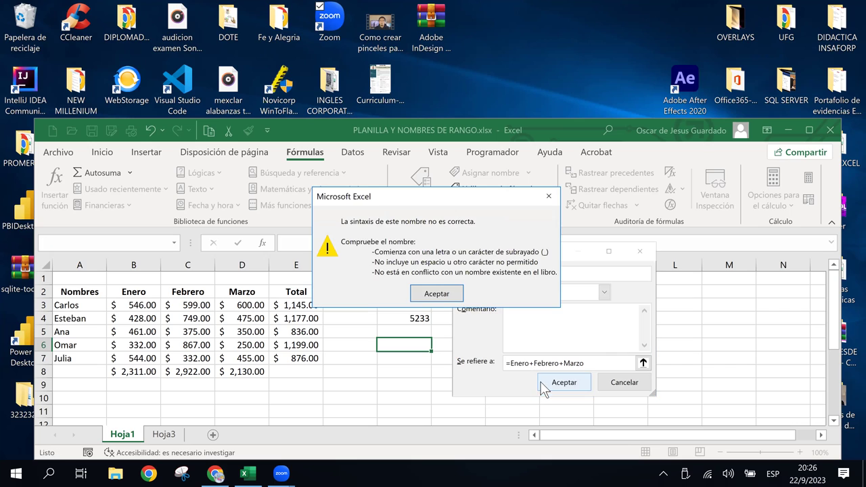
pyautogui.click(437, 295)
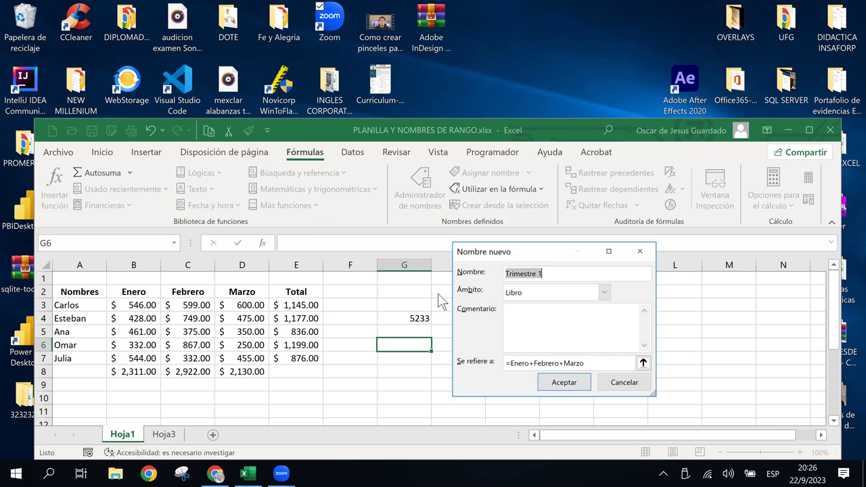
# Wrap the sum in brackets as =(Enero+Febrero+Marzo), retry, and dismiss the error.
pyautogui.click(509, 363)
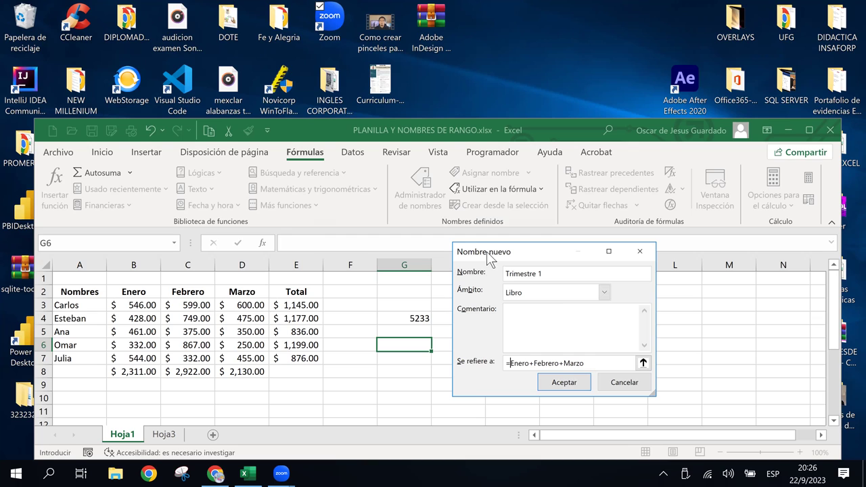
pyautogui.write('(')
pyautogui.click(592, 360)
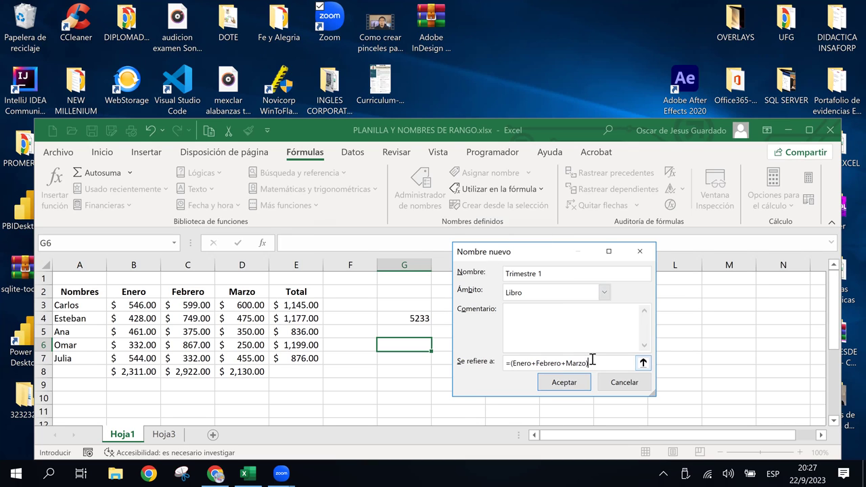
pyautogui.click(574, 383)
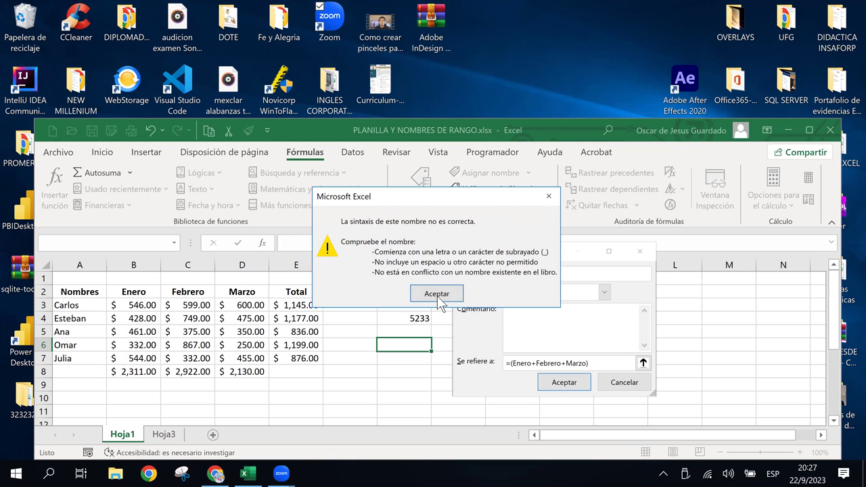
pyautogui.click(437, 295)
pyautogui.click(604, 362)
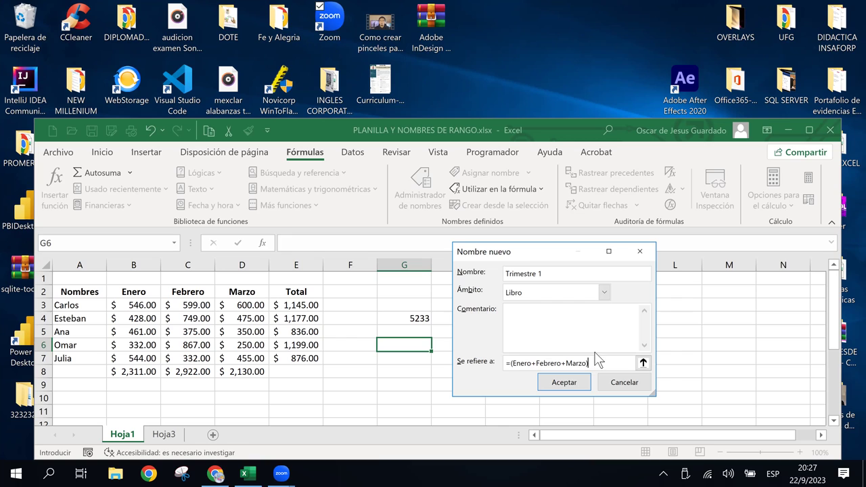
# Quote each month as =("Enero"+"Febrero"+"Marzo"), retry, dismiss the error, and return to the course slide.
pyautogui.click(514, 362)
pyautogui.write('"')
pyautogui.press('Right')
pyautogui.press('Right')
pyautogui.press('Right')
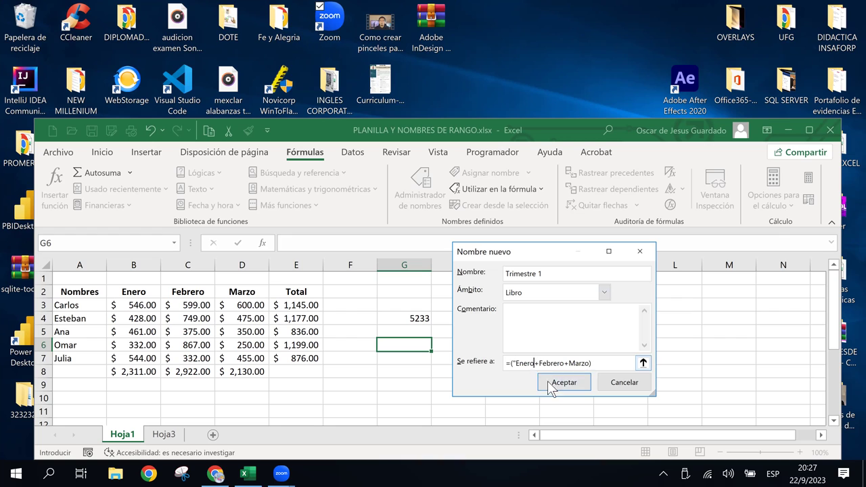
pyautogui.write('"')
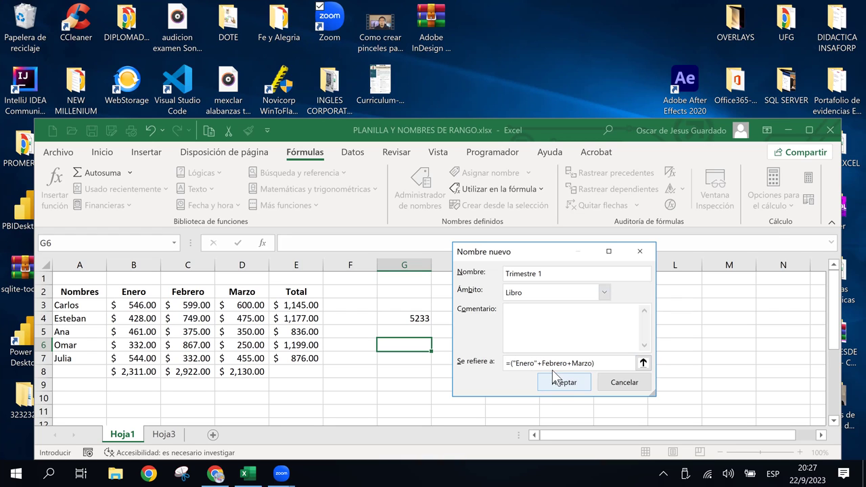
pyautogui.click(541, 363)
pyautogui.write('"')
pyautogui.click(570, 364)
pyautogui.write('"')
pyautogui.press('Right')
pyautogui.write('"+')
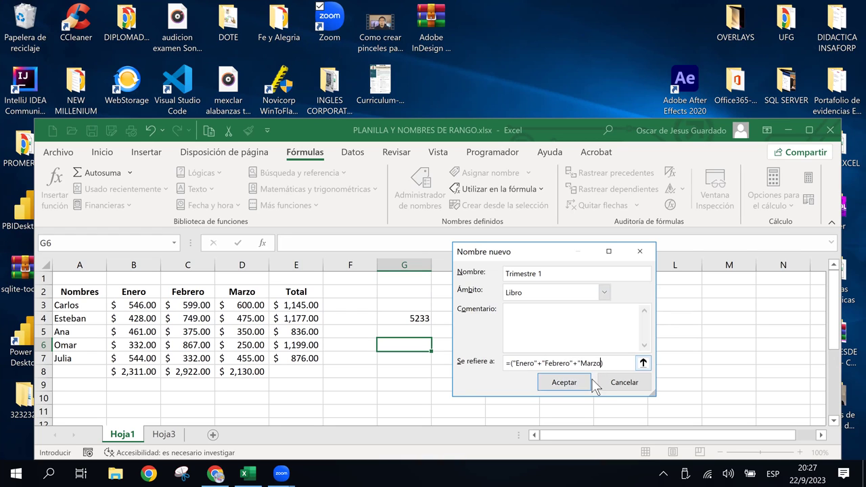
pyautogui.write('"')
pyautogui.click(581, 388)
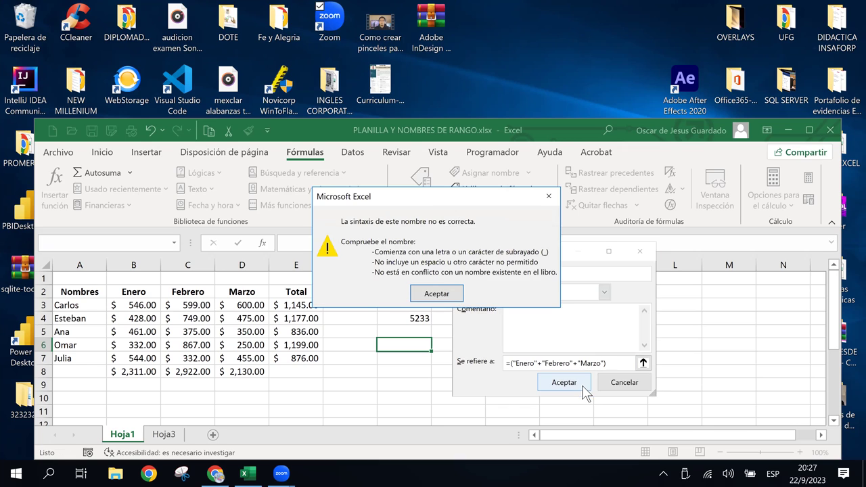
pyautogui.click(433, 296)
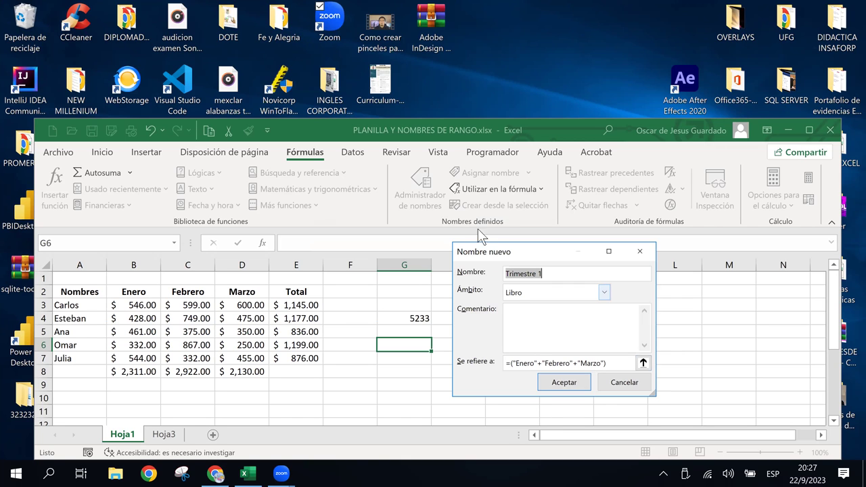
pyautogui.click(229, 474)
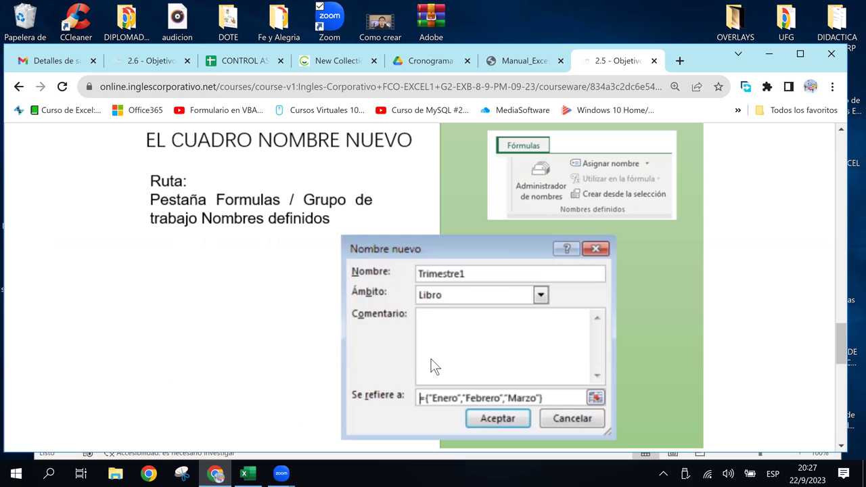
pyautogui.scroll(-2, 433, 353)
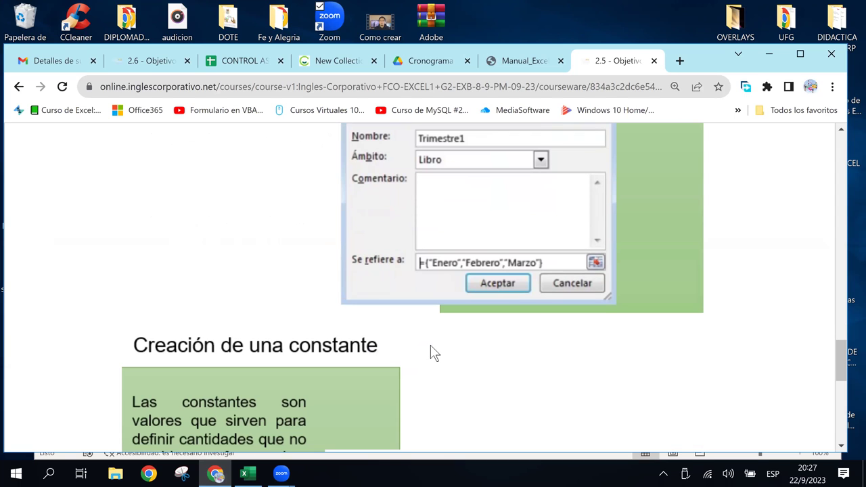
pyautogui.scroll(2, 434, 353)
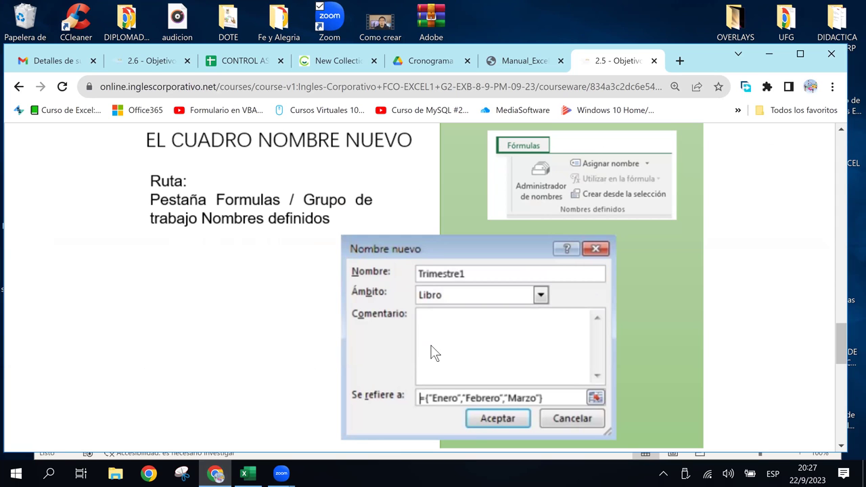
pyautogui.click(247, 474)
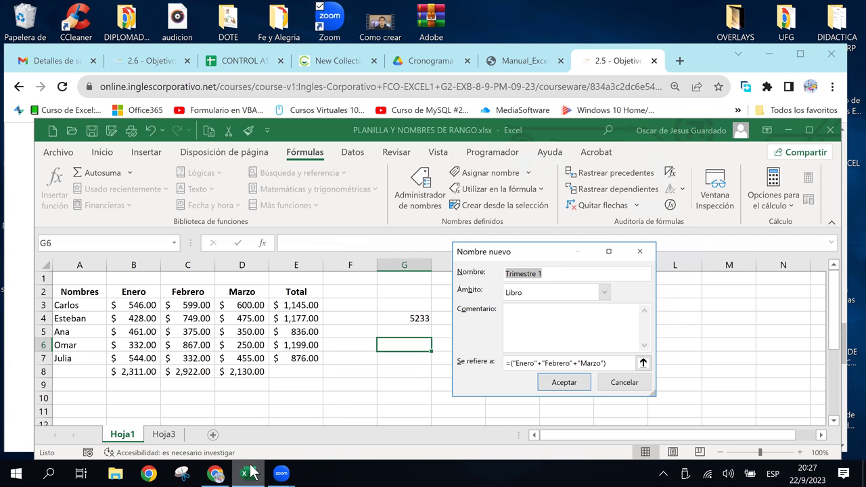
# Cancel the Nombre nuevo dialog from the Trimestre 1 name field without creating the name.
pyautogui.click(534, 273)
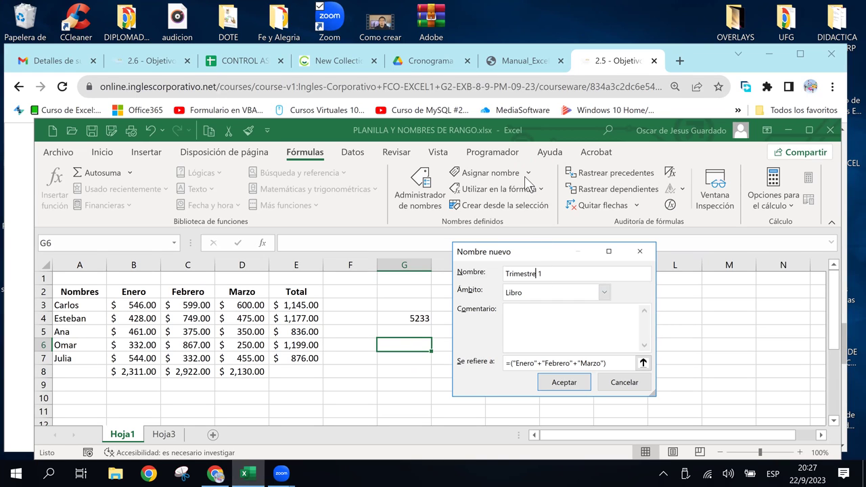
pyautogui.click(564, 382)
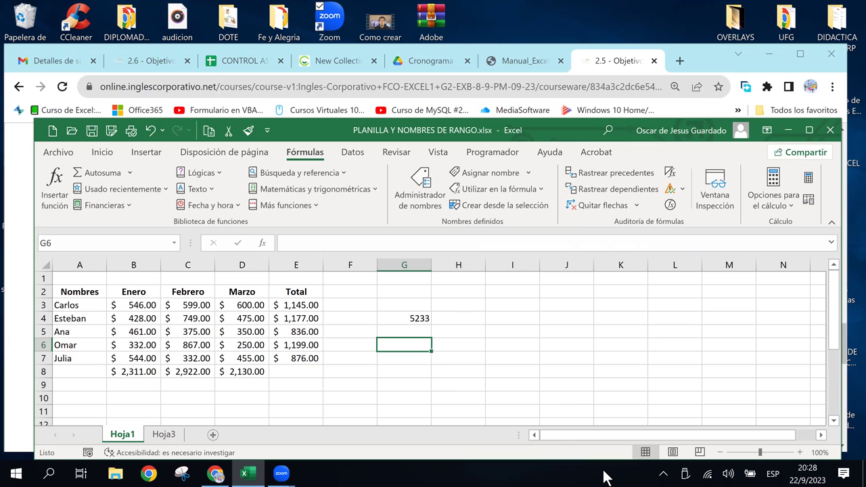
# Enter =Trimestre1 in G6 from the pasted-names list; it returns #¡VALOR!
pyautogui.write('=')
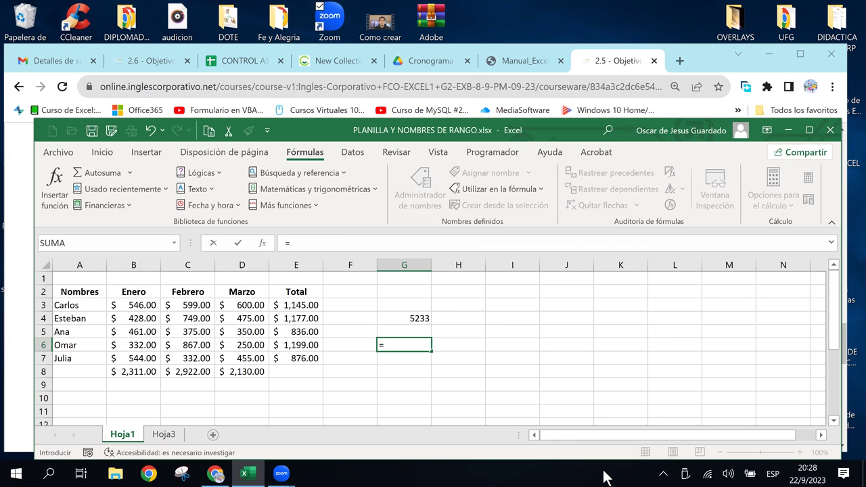
pyautogui.press('F3')
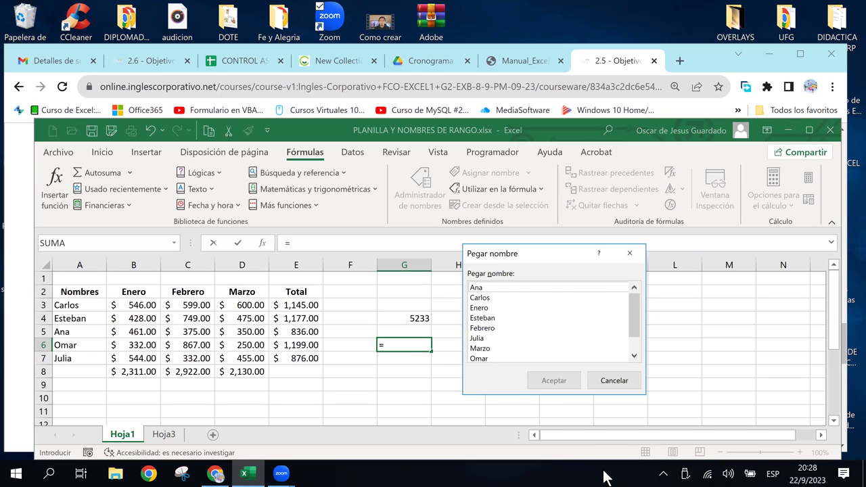
pyautogui.scroll(-1, 501, 352)
pyautogui.click(494, 350)
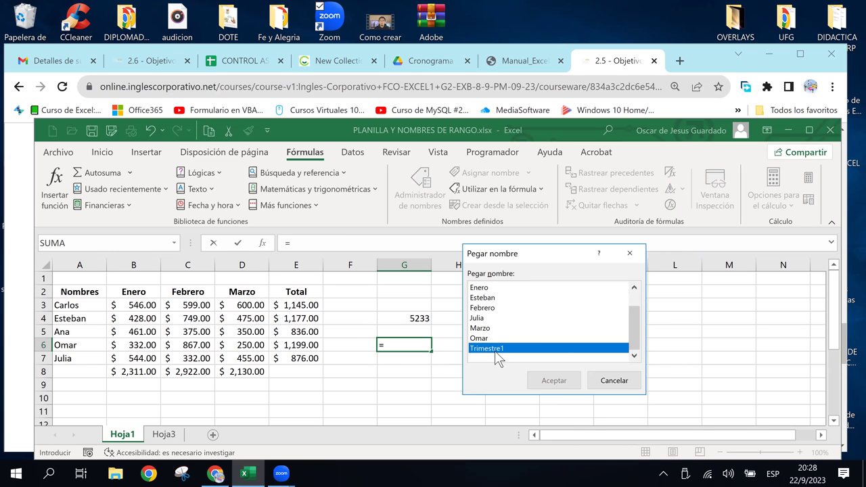
pyautogui.click(552, 379)
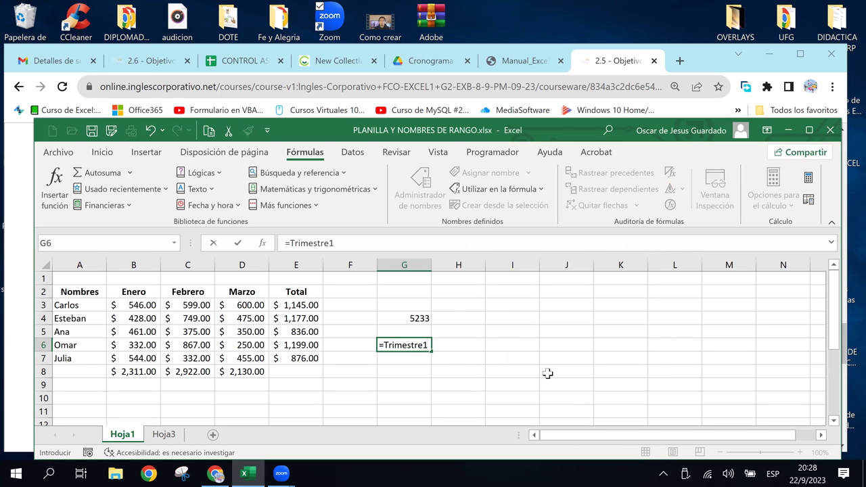
pyautogui.press('Return')
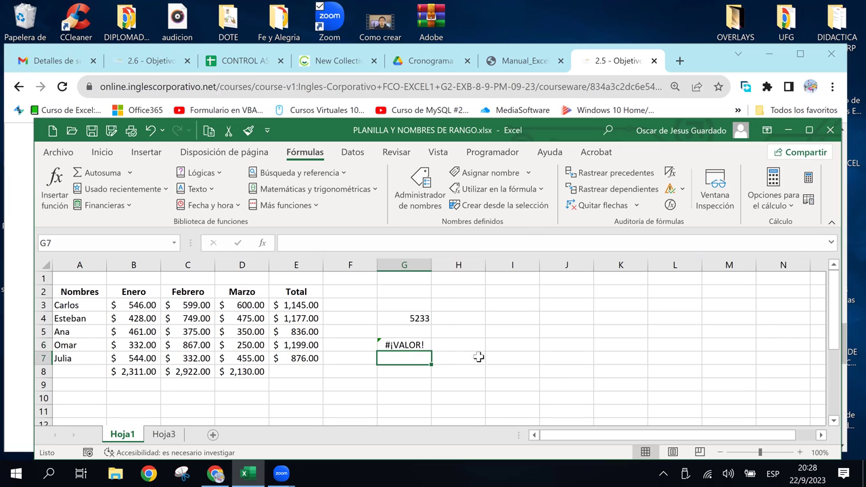
# Reopen G6's =Trimestre1 formula and recommit it unchanged.
pyautogui.click(395, 346)
pyautogui.doubleClick(394, 346)
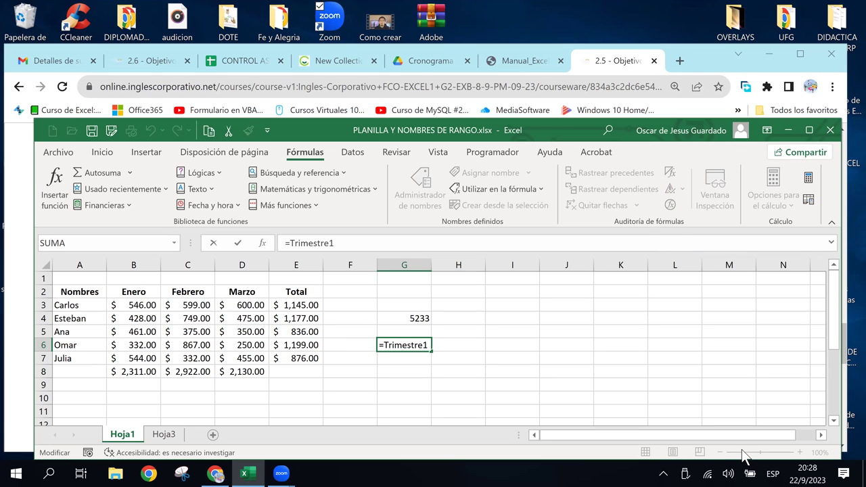
pyautogui.write('+')
pyautogui.press('BackSpace')
pyautogui.press('BackSpace')
pyautogui.hotkey('ctrl', 'Return')
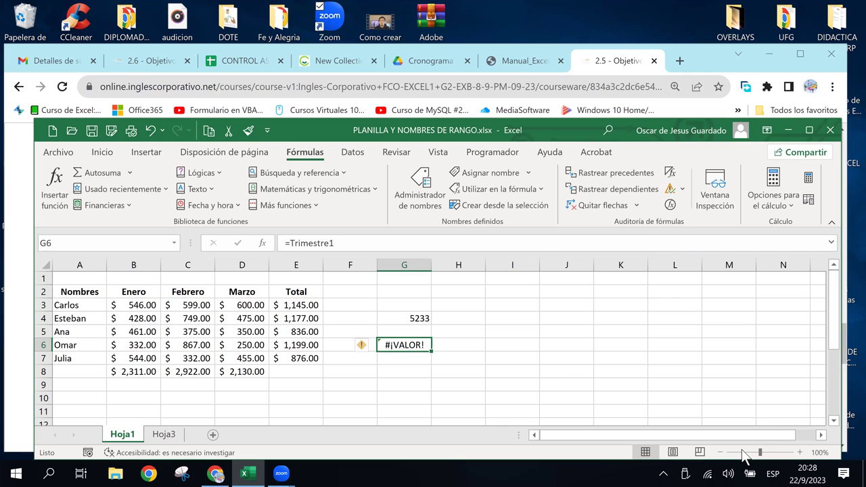
# In G4's formula, replace Febrero with the Marzo name as the range end.
pyautogui.click(410, 319)
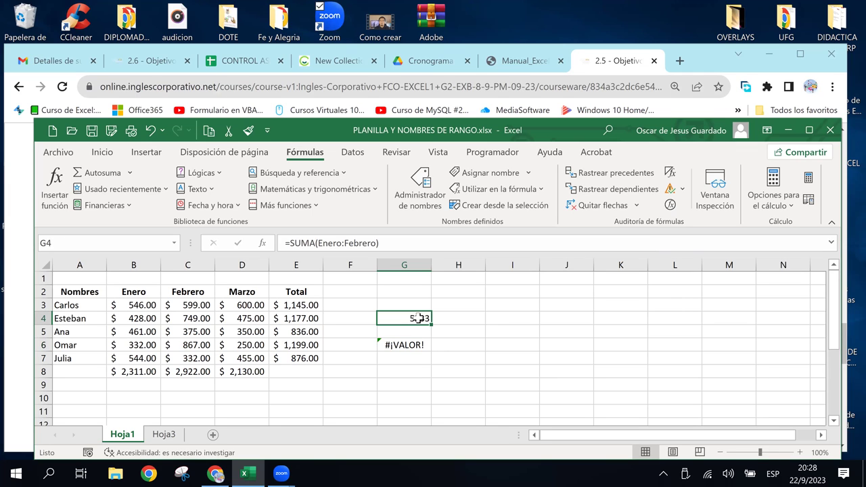
pyautogui.doubleClick(415, 318)
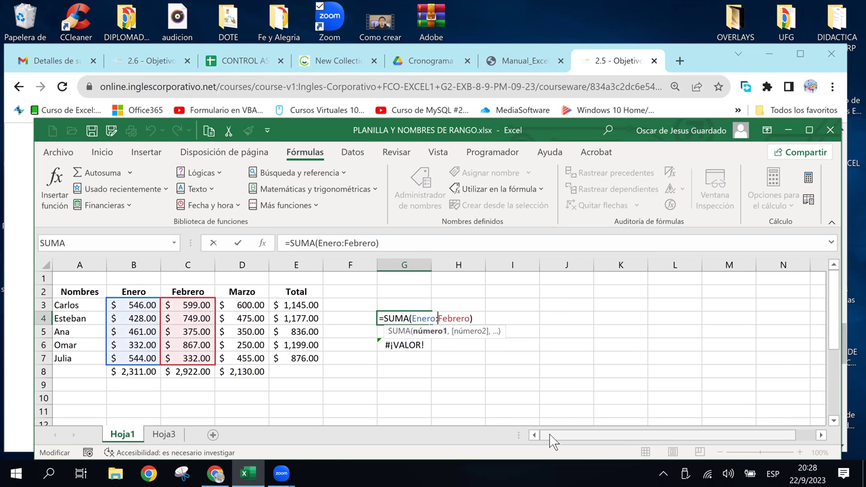
pyautogui.press('Delete')
pyautogui.press('Delete')
pyautogui.press('Delete')
pyautogui.press('Delete')
pyautogui.press('Delete')
pyautogui.press('Delete')
pyautogui.press('Delete')
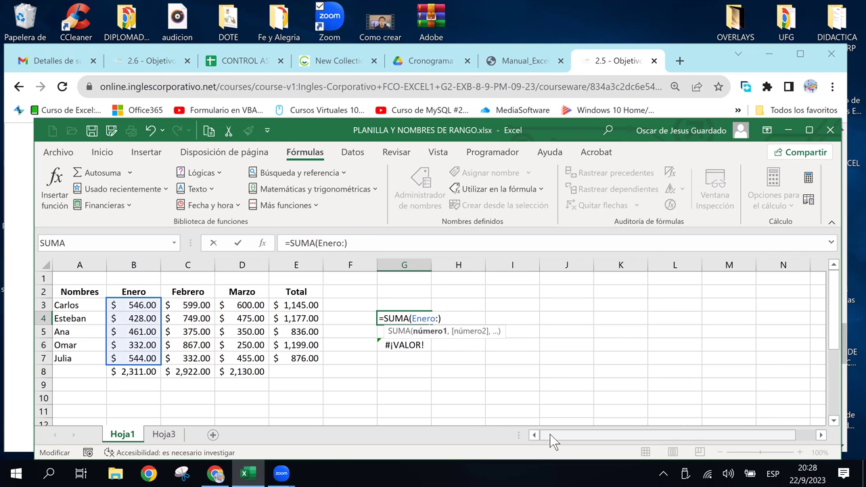
pyautogui.press('F3')
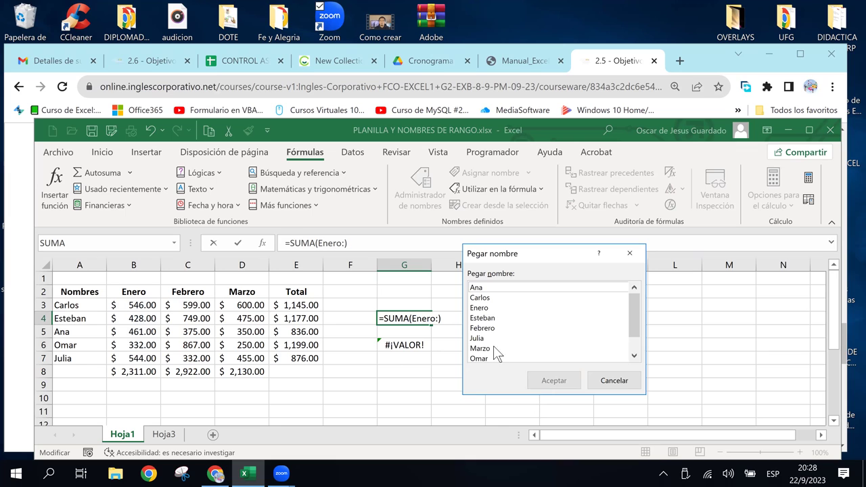
pyautogui.click(494, 347)
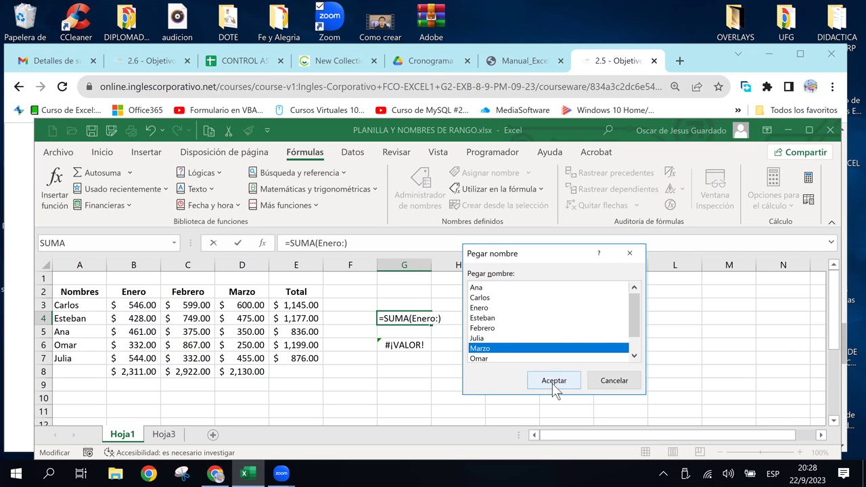
pyautogui.click(552, 380)
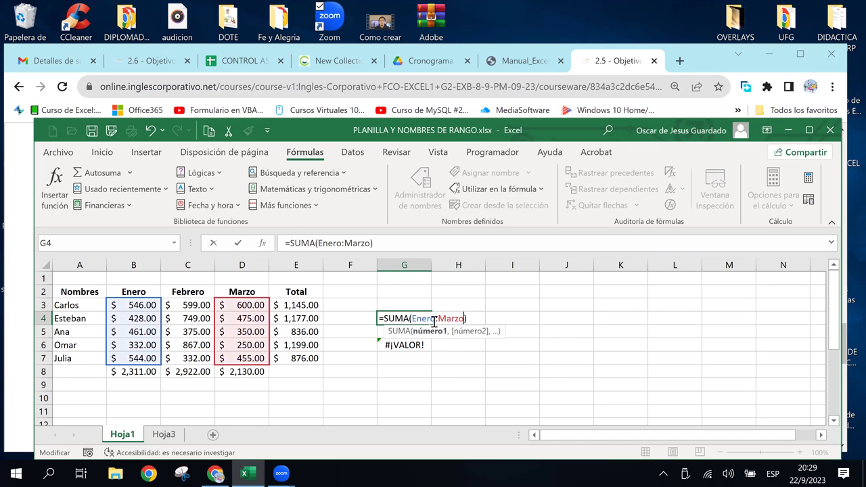
# Delete SUMA so G4 reads =(Enero:Marzo).
pyautogui.click(410, 319)
pyautogui.press('BackSpace')
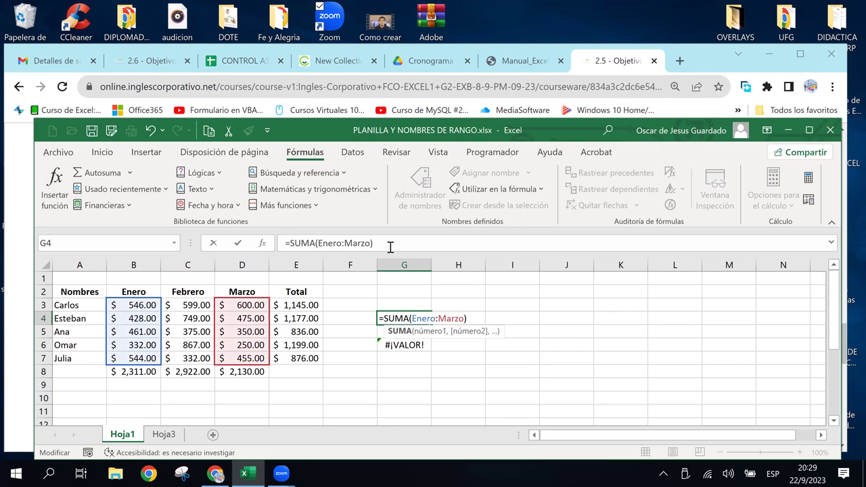
pyautogui.press('BackSpace')
pyautogui.press('BackSpace')
pyautogui.press('BackSpace')
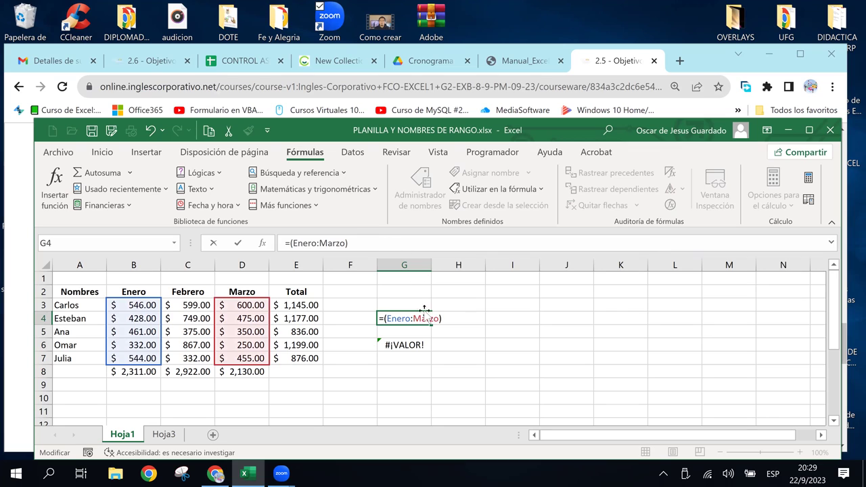
# Replace the colon between Enero and Marzo with a plus sign.
pyautogui.click(414, 318)
pyautogui.press('BackSpace')
pyautogui.write('+')
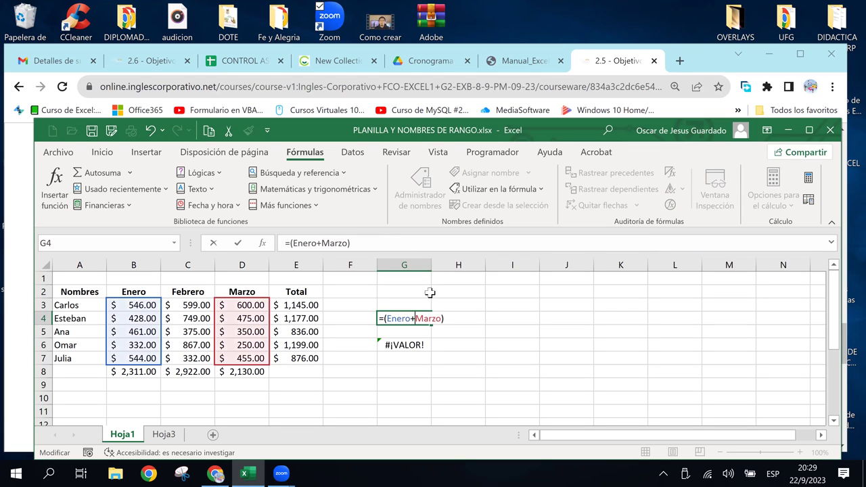
pyautogui.write('+')
pyautogui.press('BackSpace')
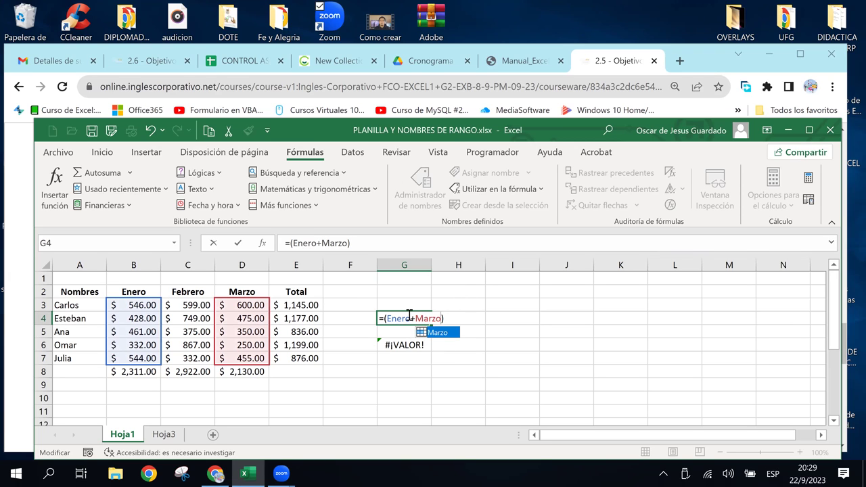
# Insert +Febrero after Enero so G4 becomes =(Enero+Febrero+Marzo), and commit.
pyautogui.click(411, 318)
pyautogui.write('+')
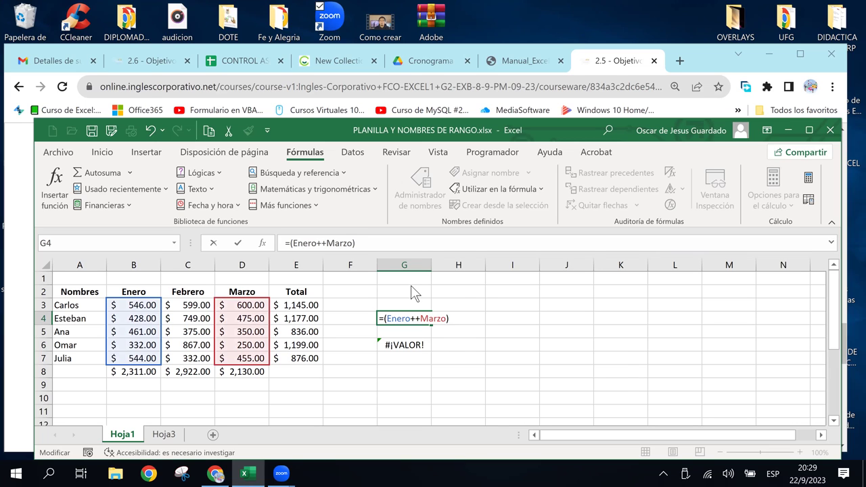
pyautogui.press('F3')
pyautogui.click(489, 328)
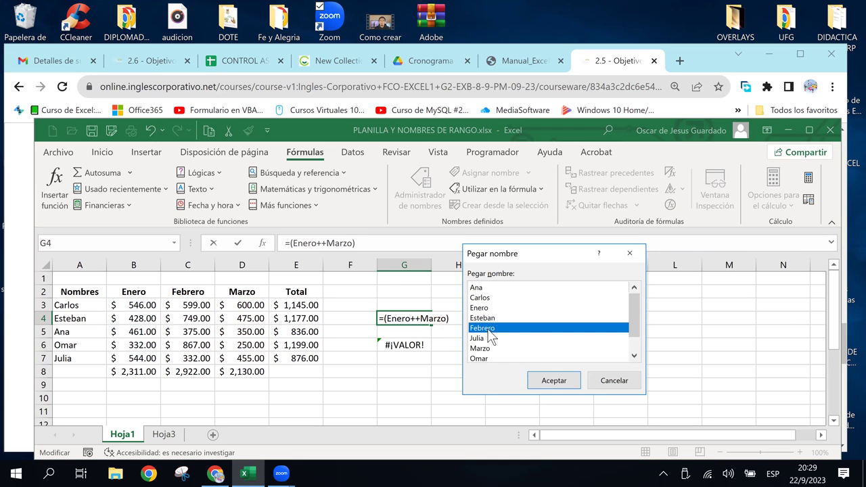
pyautogui.click(550, 380)
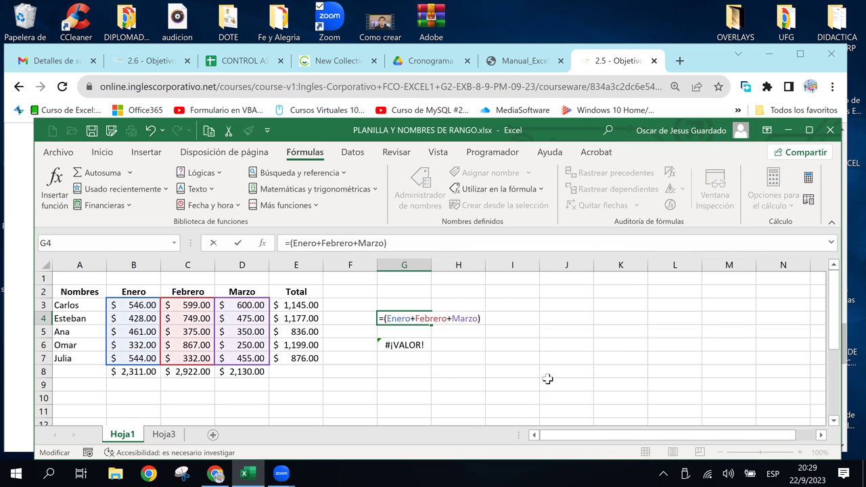
pyautogui.press('Return')
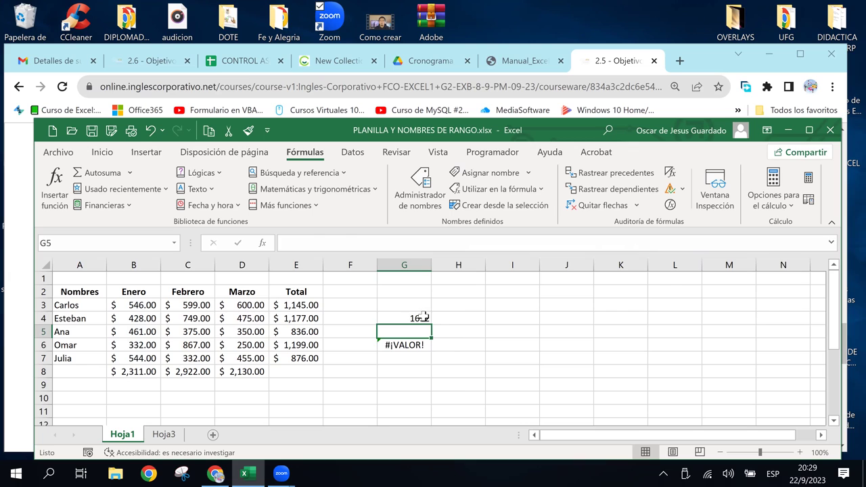
# Compare G4's result against the values in D3, D4, E8 and the Marzo total in D8.
pyautogui.click(423, 315)
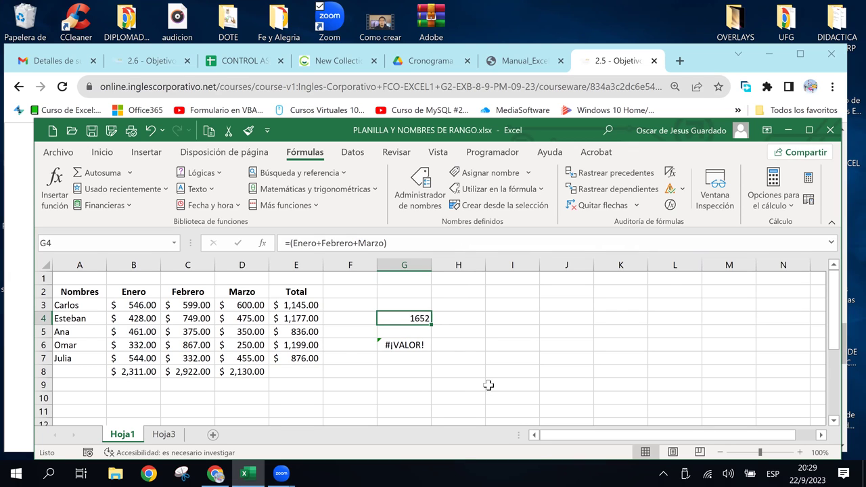
pyautogui.click(233, 310)
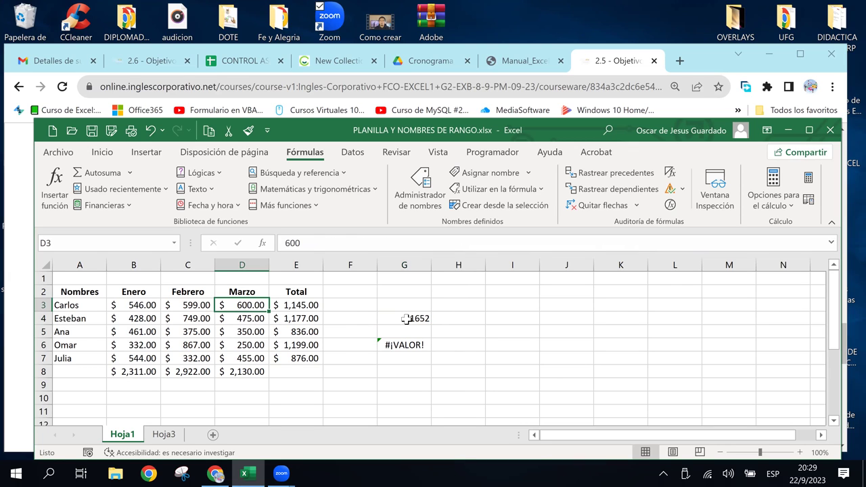
pyautogui.click(414, 316)
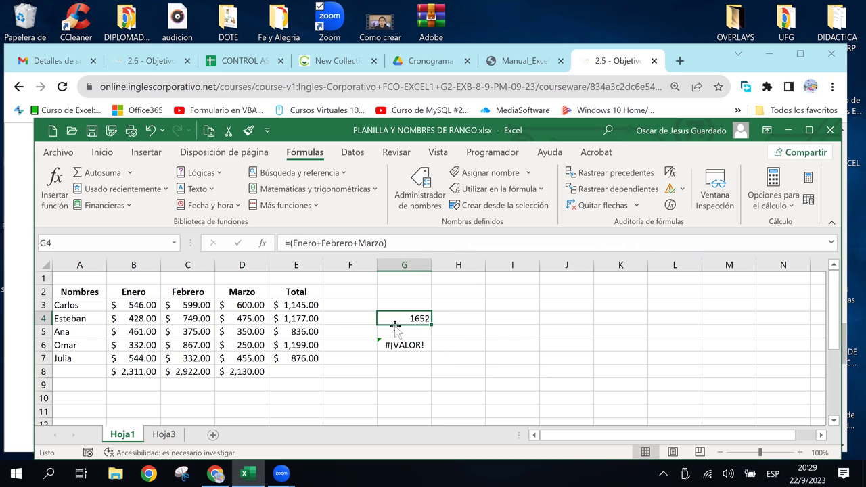
pyautogui.click(238, 319)
pyautogui.click(274, 372)
pyautogui.click(246, 371)
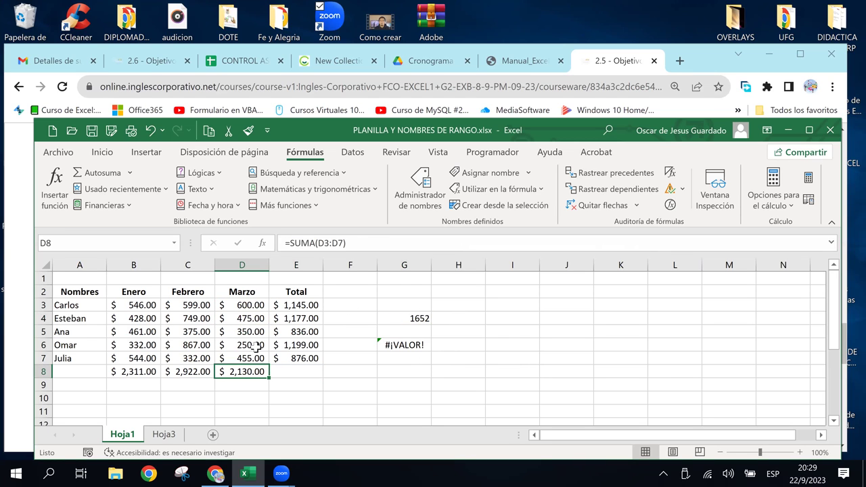
pyautogui.click(419, 324)
pyautogui.click(415, 317)
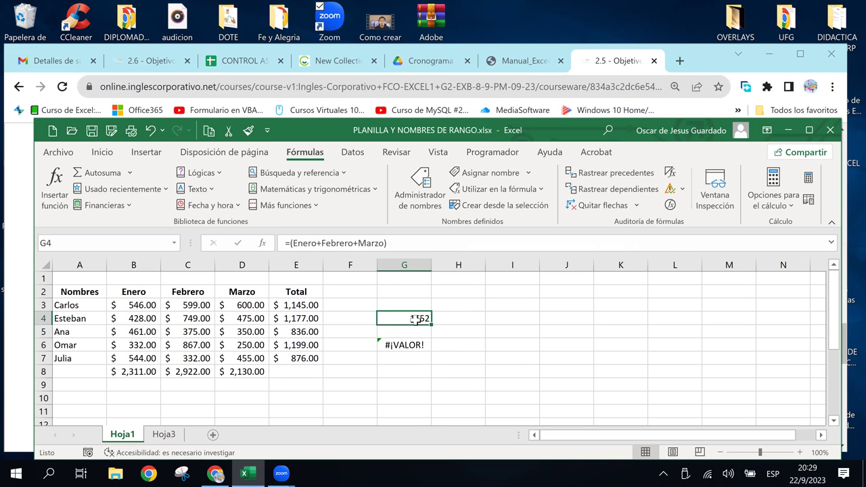
# Commit G4's =(Enero+Febrero+Marzo) to show 1652, then reopen it and select the range names.
pyautogui.click(342, 244)
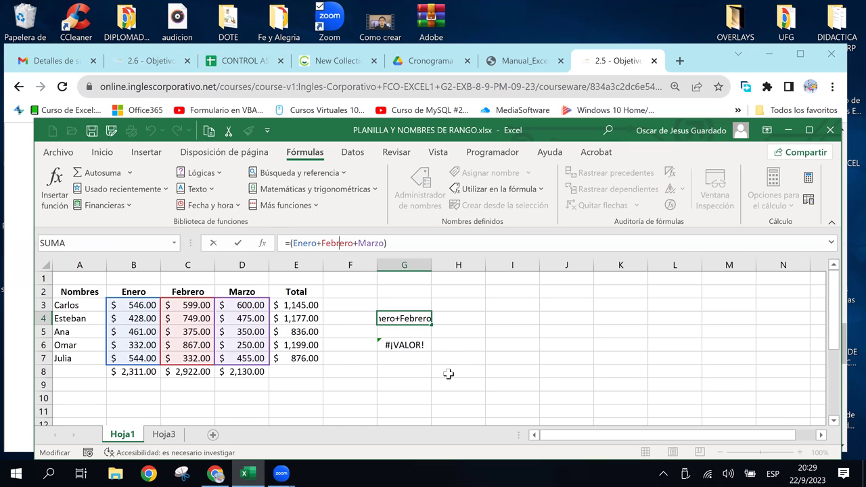
pyautogui.click(400, 317)
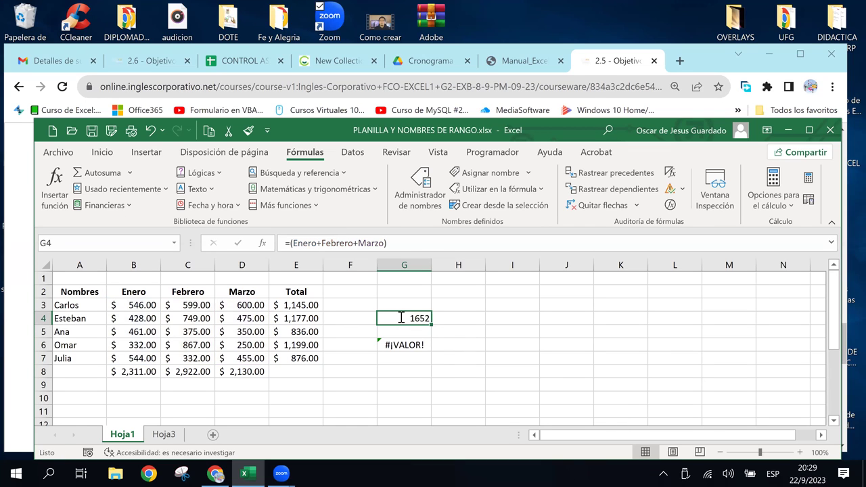
pyautogui.doubleClick(401, 317)
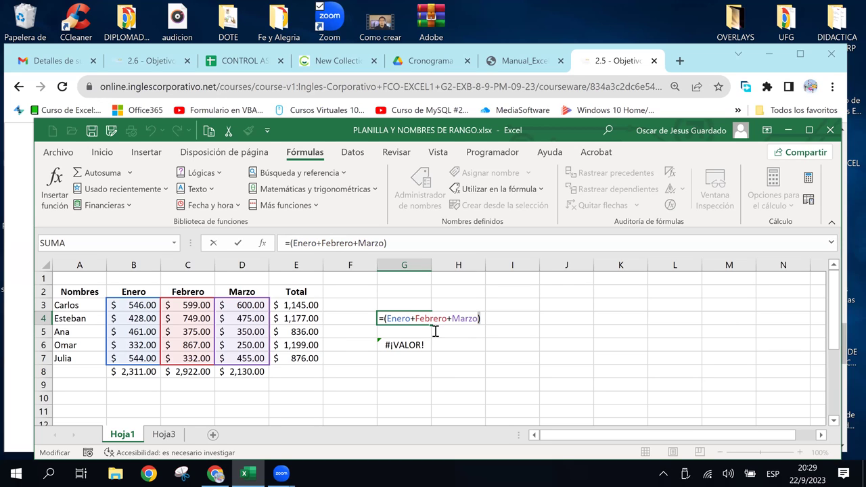
pyautogui.moveTo(479, 318); pyautogui.dragTo(386, 318)
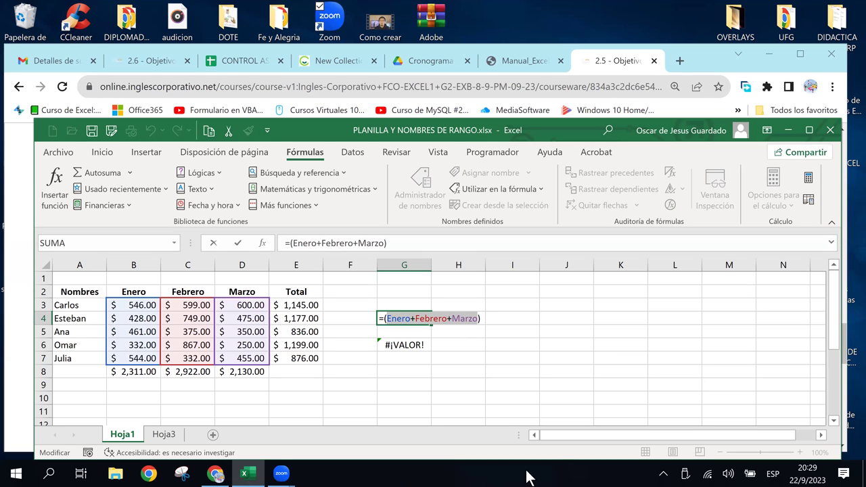
pyautogui.click(439, 323)
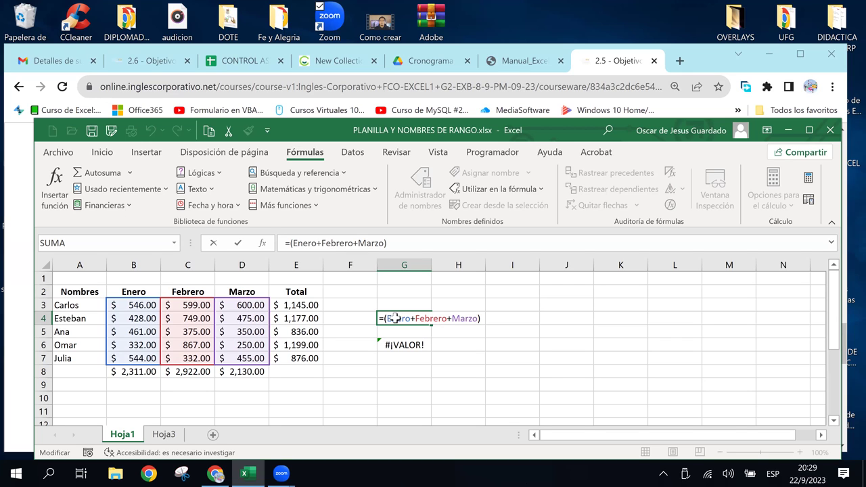
# Reopen G4's formula and insert SUMA before the opening parenthesis.
pyautogui.press('Escape')
pyautogui.doubleClick(407, 319)
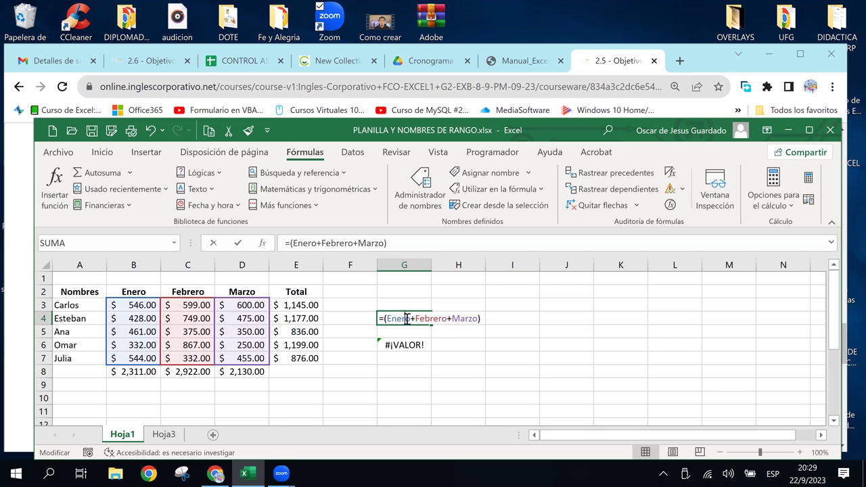
pyautogui.moveTo(478, 318); pyautogui.dragTo(391, 318)
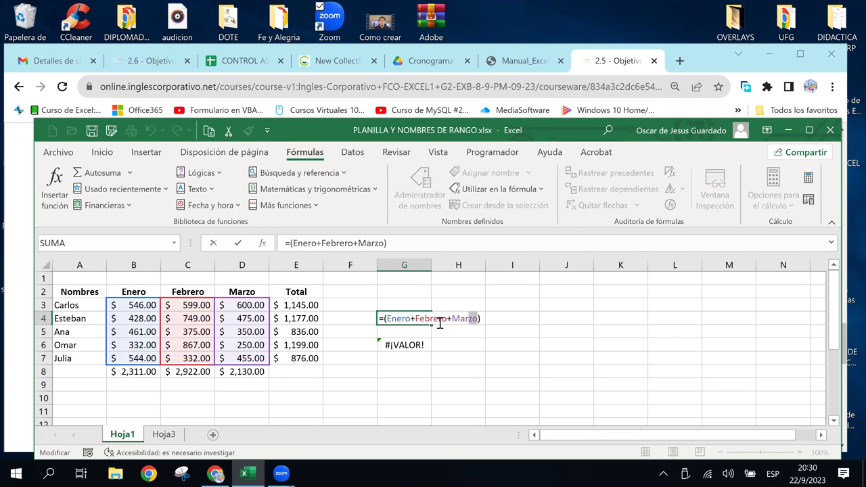
pyautogui.press('Escape')
pyautogui.doubleClick(383, 319)
pyautogui.write('suma')
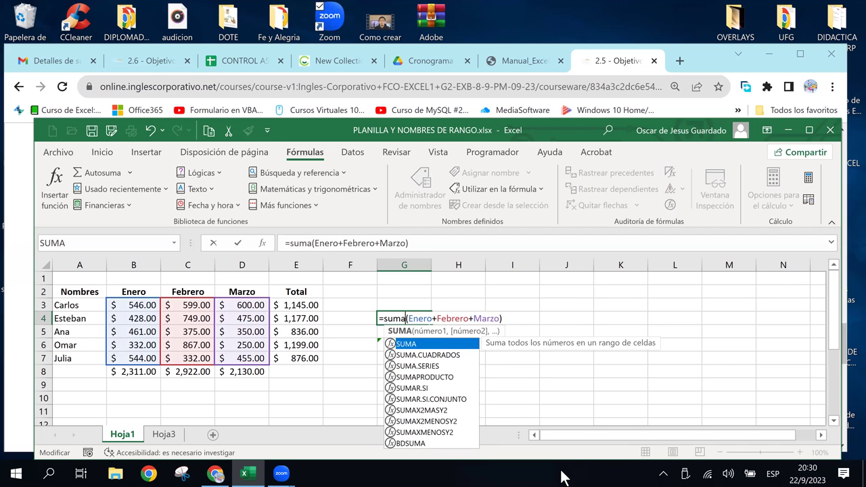
# Replace both plus signs with commas, making G4 =SUMA(Enero,Febrero,Marzo) totalling 7363.
pyautogui.click(431, 318)
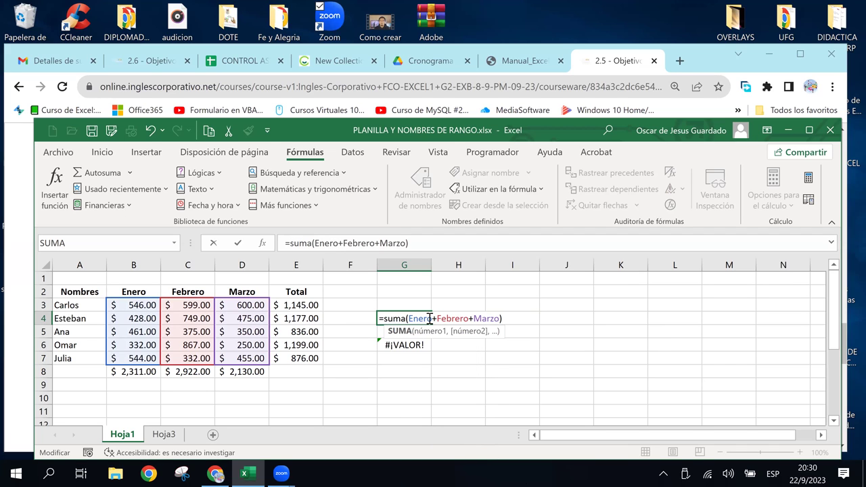
pyautogui.click(437, 319)
pyautogui.press('BackSpace')
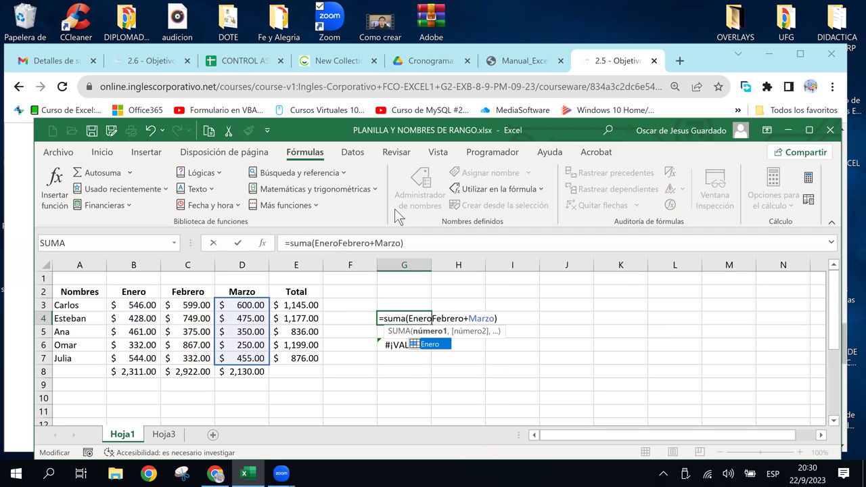
pyautogui.write(',')
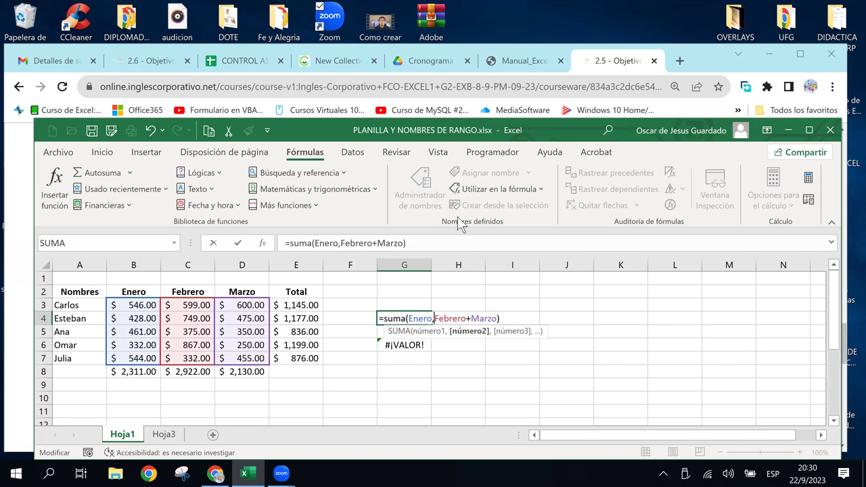
pyautogui.click(472, 318)
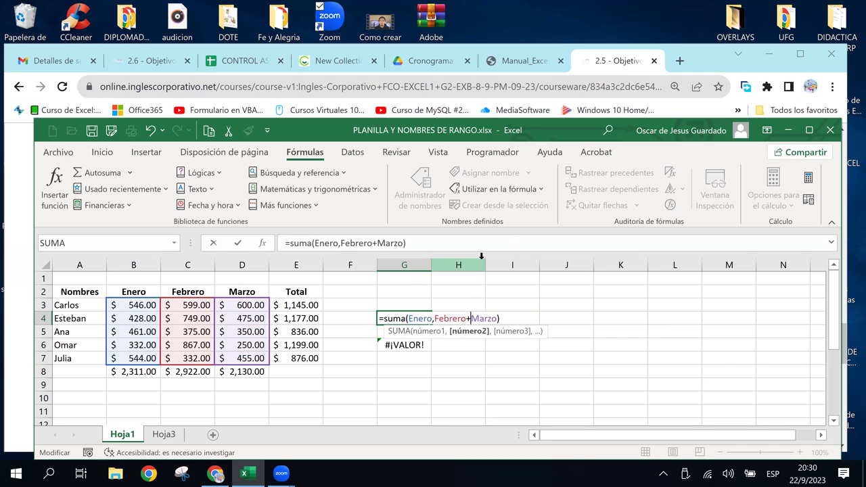
pyautogui.press('BackSpace')
pyautogui.write(',')
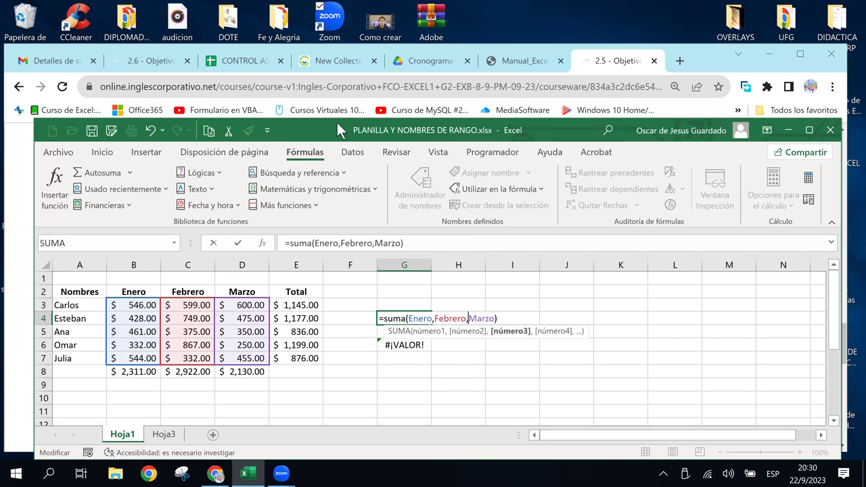
pyautogui.press('Return')
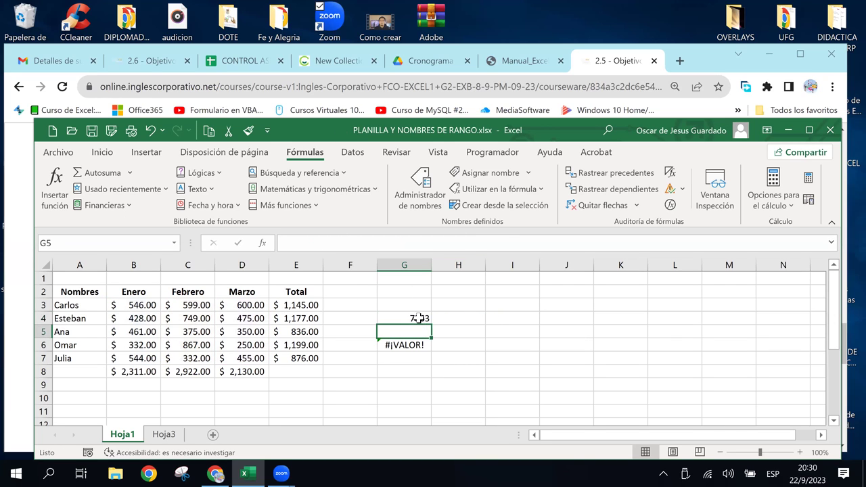
pyautogui.click(417, 316)
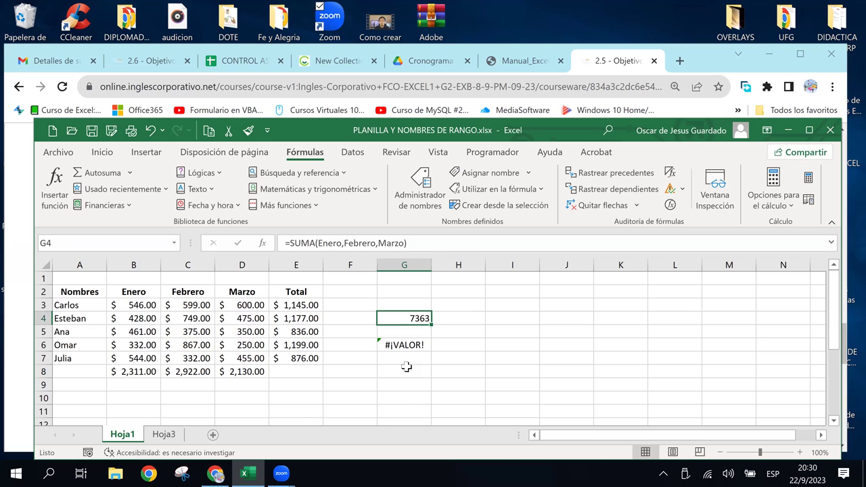
pyautogui.click(413, 344)
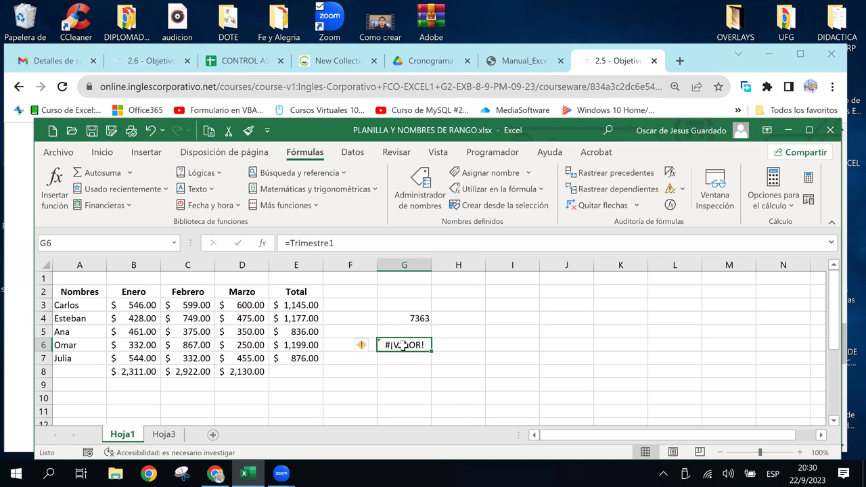
# Change G6 to =(Trimestre1+500); it still returns #¡VALOR!
pyautogui.doubleClick(408, 344)
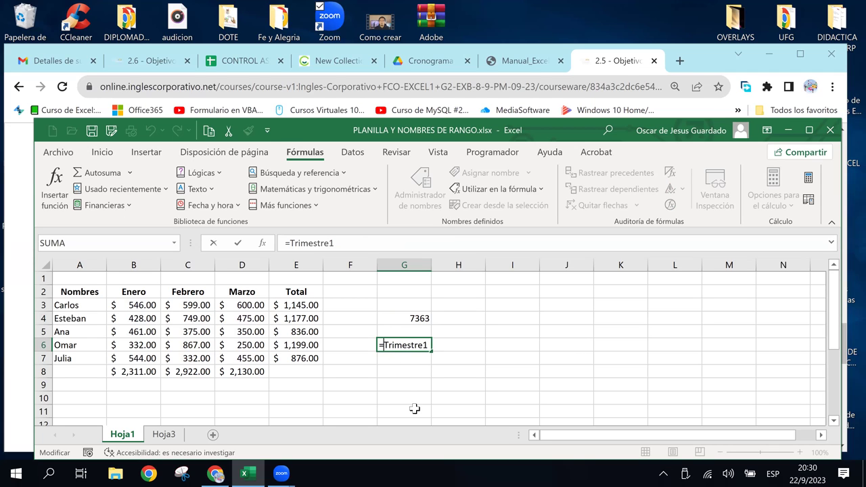
pyautogui.write('(')
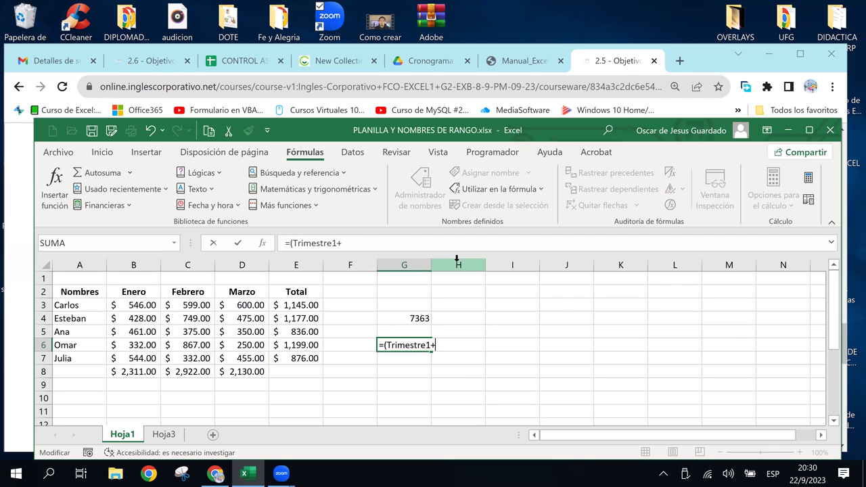
pyautogui.write('00')
pyautogui.press('Return')
pyautogui.press('Up')
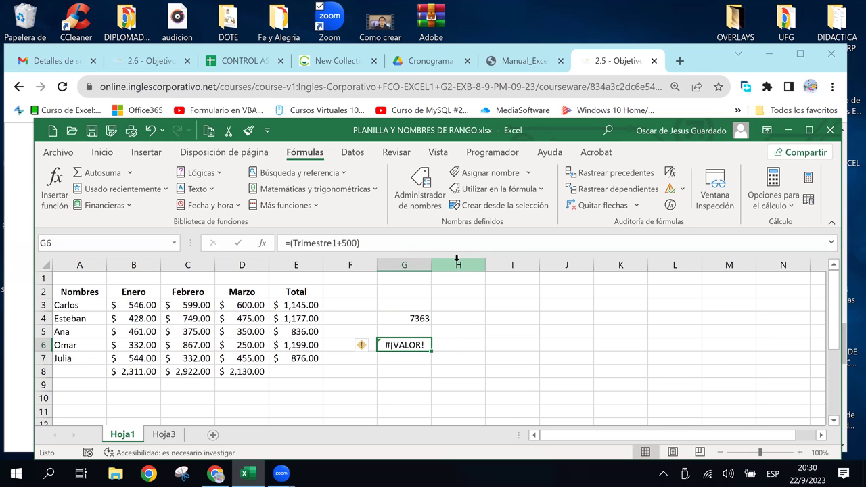
# Wrap Trimestre1 in quotation marks in G6's formula and commit it.
pyautogui.click(336, 248)
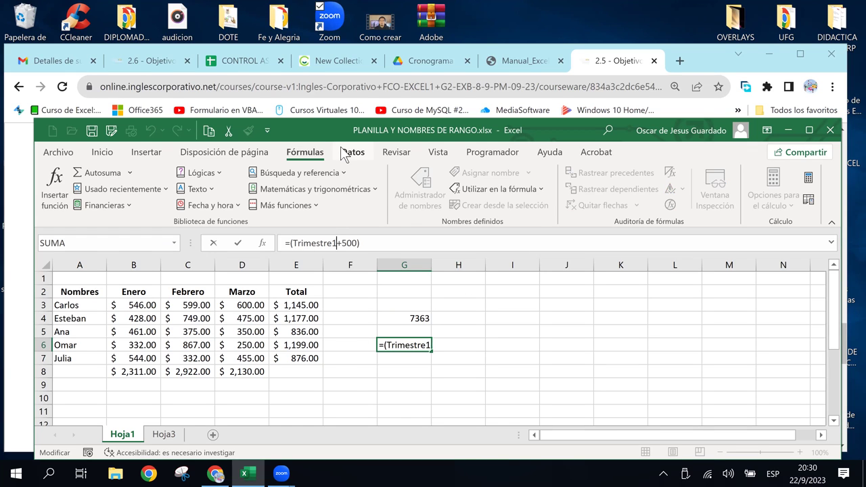
pyautogui.write('"')
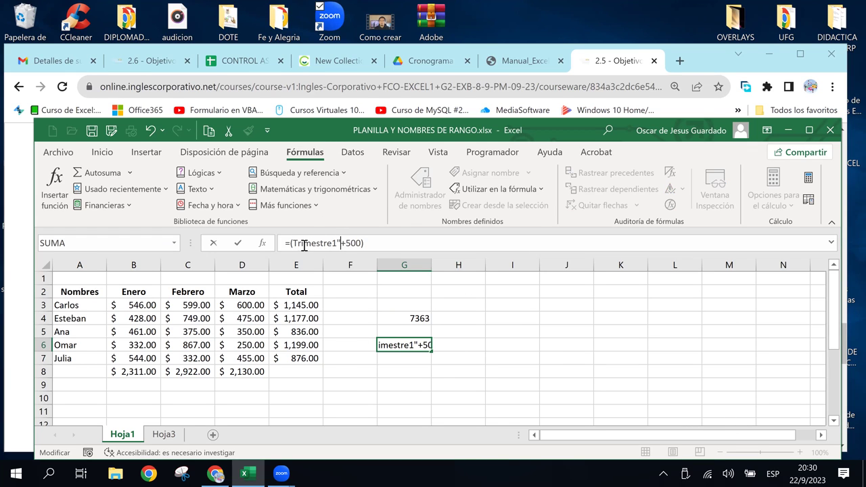
pyautogui.click(295, 243)
pyautogui.write('"')
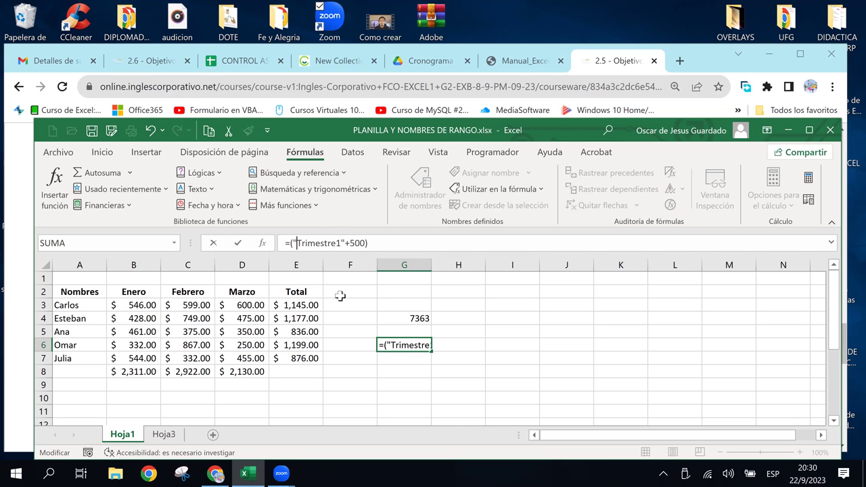
pyautogui.press('Return')
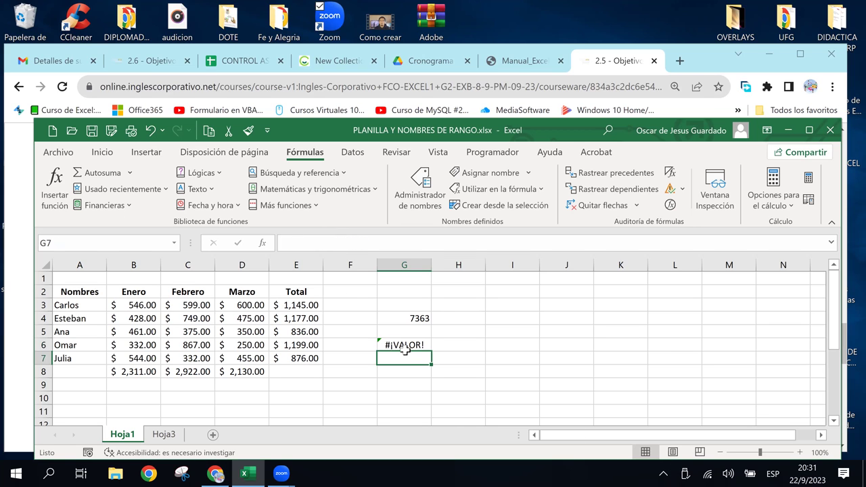
pyautogui.click(406, 347)
# Replace the plus before 500 with a comma and start typing SUMA in G6.
pyautogui.doubleClick(406, 345)
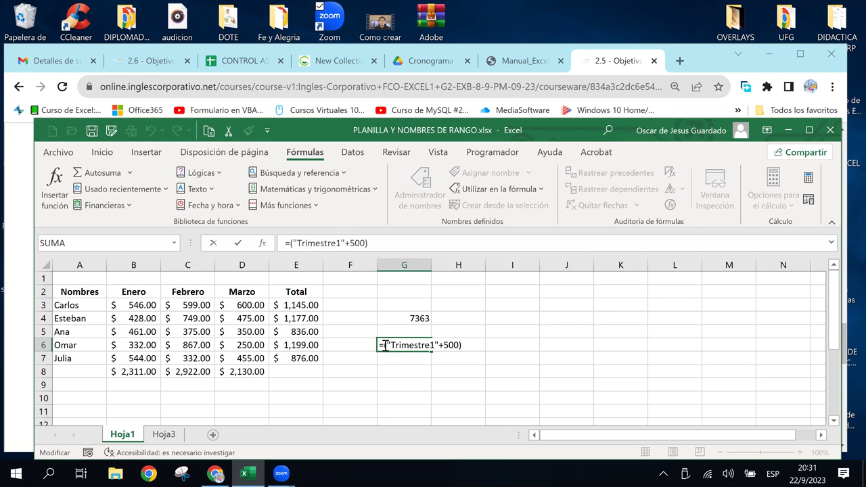
pyautogui.click(434, 345)
pyautogui.click(388, 344)
pyautogui.click(441, 345)
pyautogui.press('Delete')
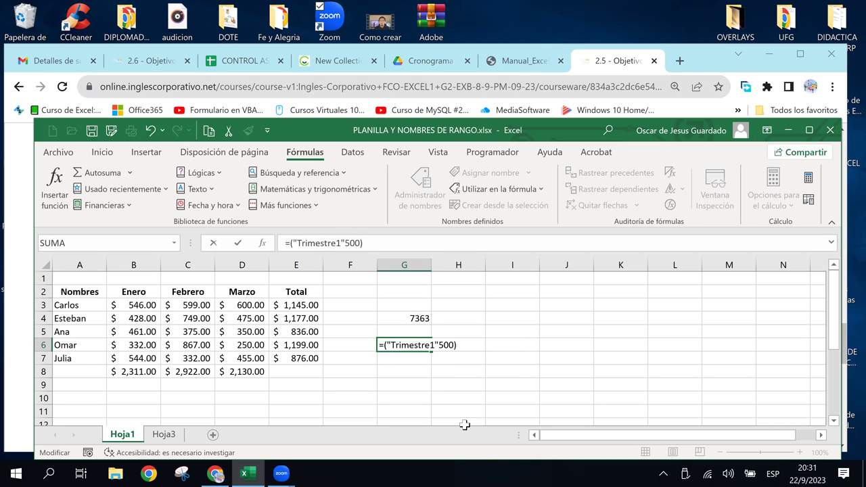
pyautogui.write(',')
pyautogui.write('su')
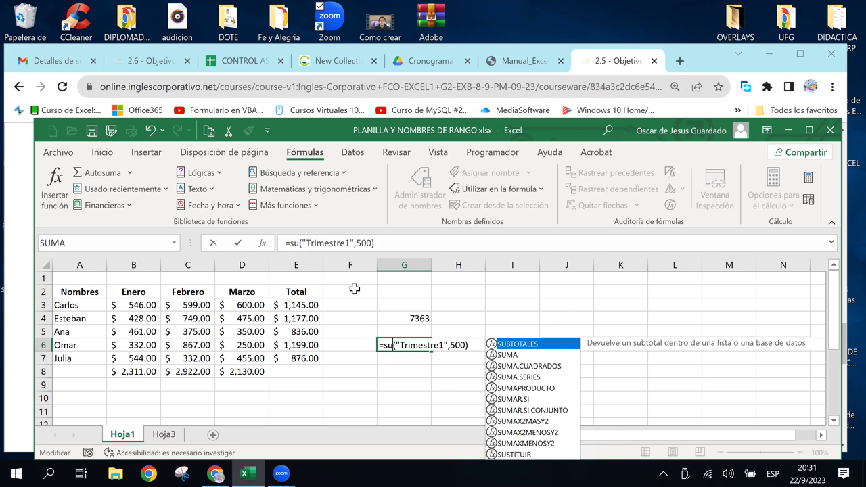
pyautogui.write('ma')
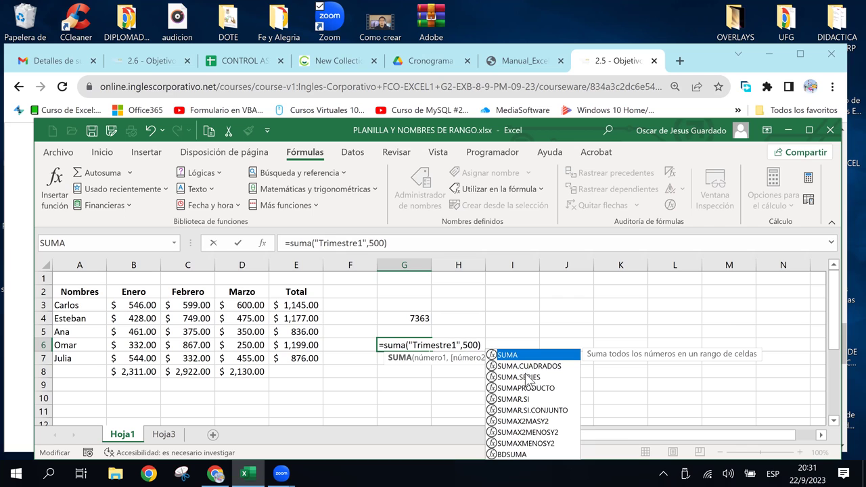
# Complete G6 as =SUMA("Trimestre1",500), commit it, and reopen it to inspect.
pyautogui.doubleClick(512, 352)
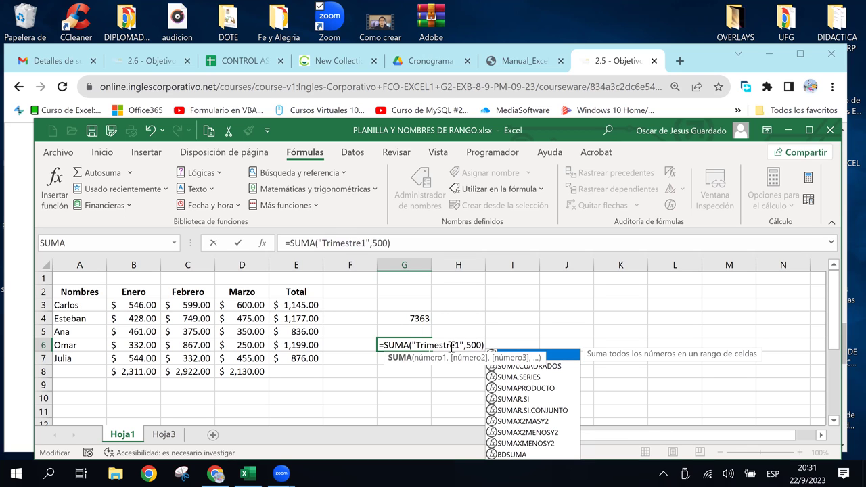
pyautogui.click(489, 346)
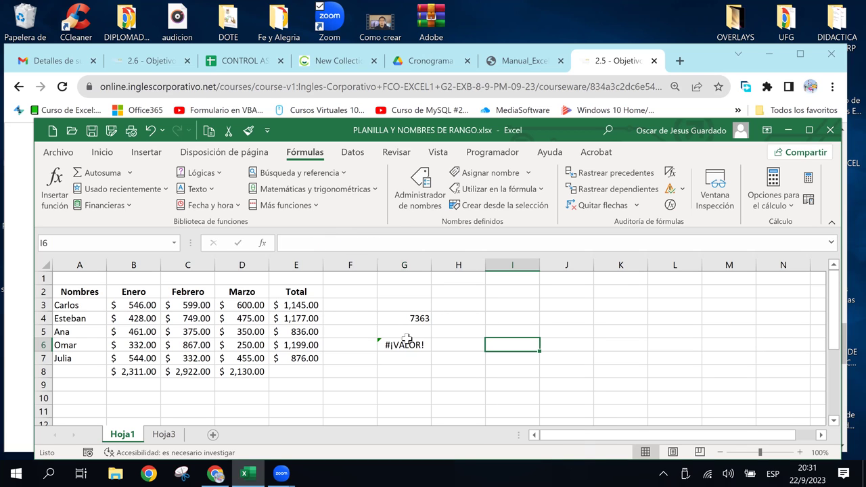
pyautogui.click(409, 341)
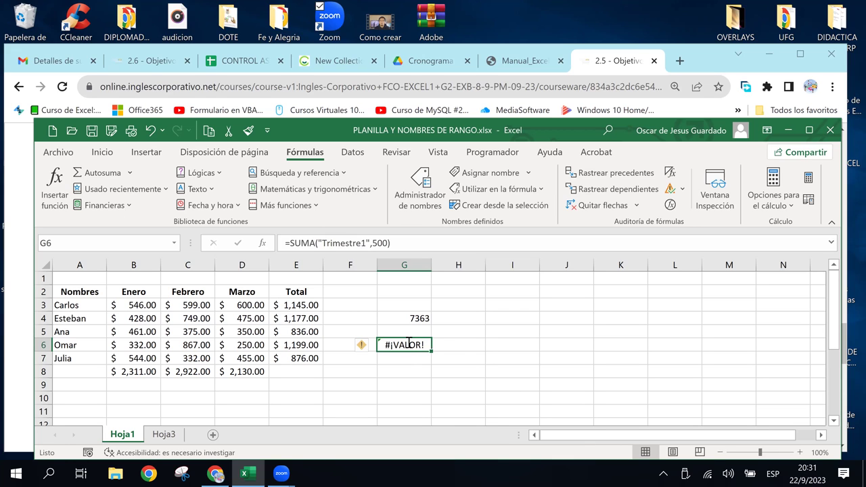
pyautogui.doubleClick(410, 343)
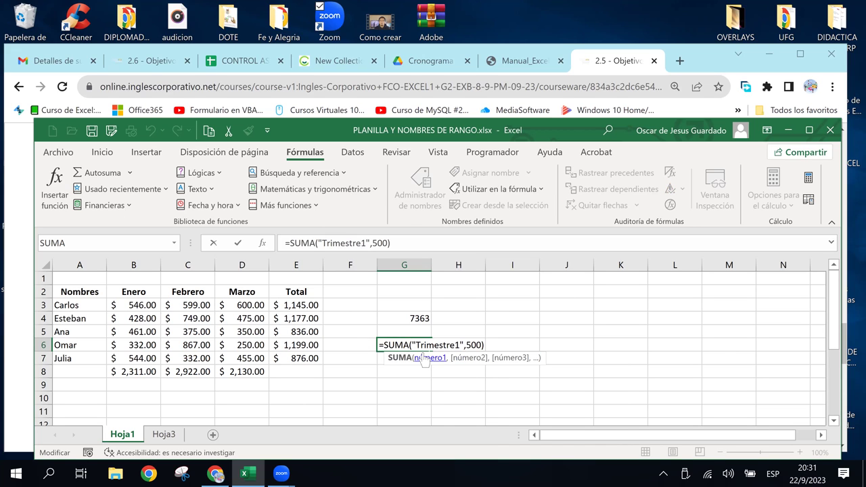
pyautogui.press('Escape')
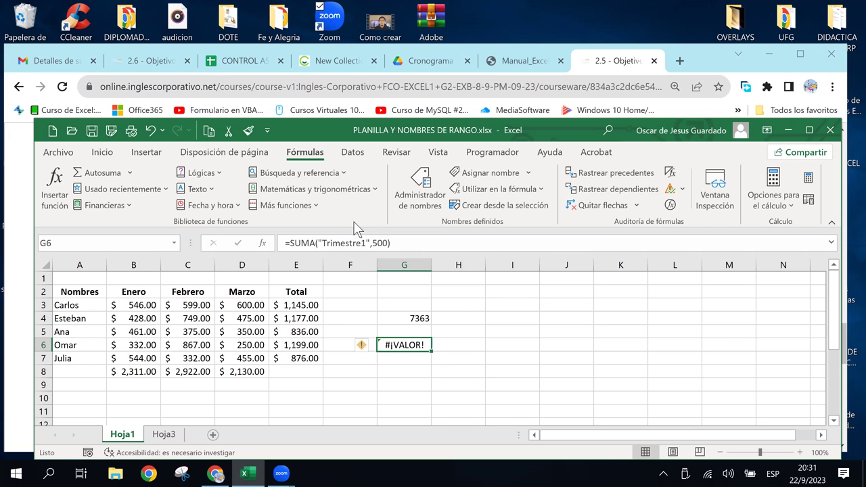
# Edit the SUMA formula in the formula bar, commit it, then delete G6's contents.
pyautogui.click(370, 243)
pyautogui.click(374, 242)
pyautogui.moveTo(374, 244); pyautogui.dragTo(379, 242)
pyautogui.hotkey('shift', 'Home')
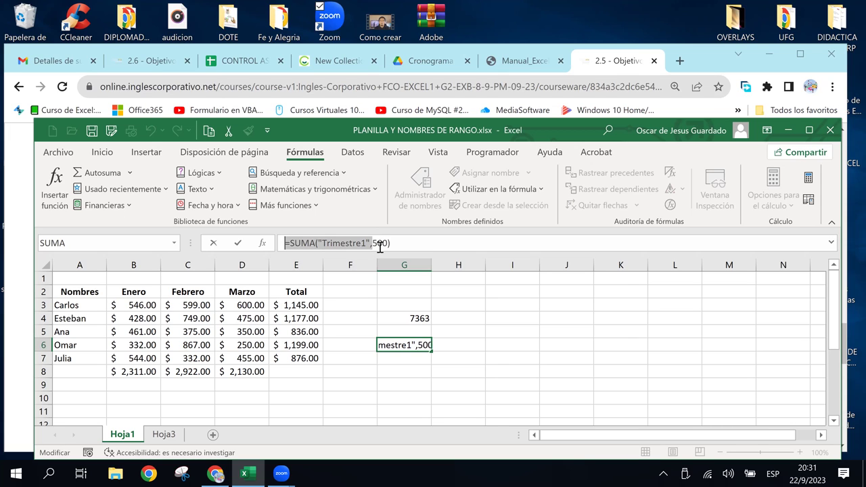
pyautogui.click(333, 242)
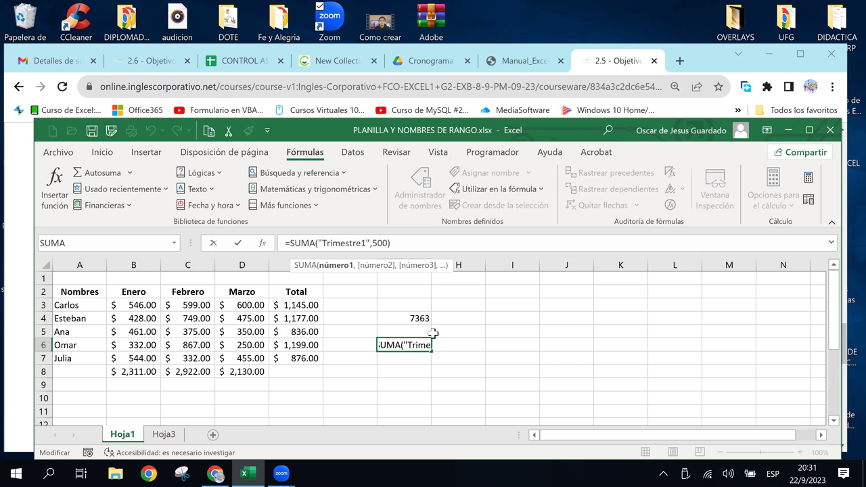
pyautogui.hotkey('ctrl', 'Return')
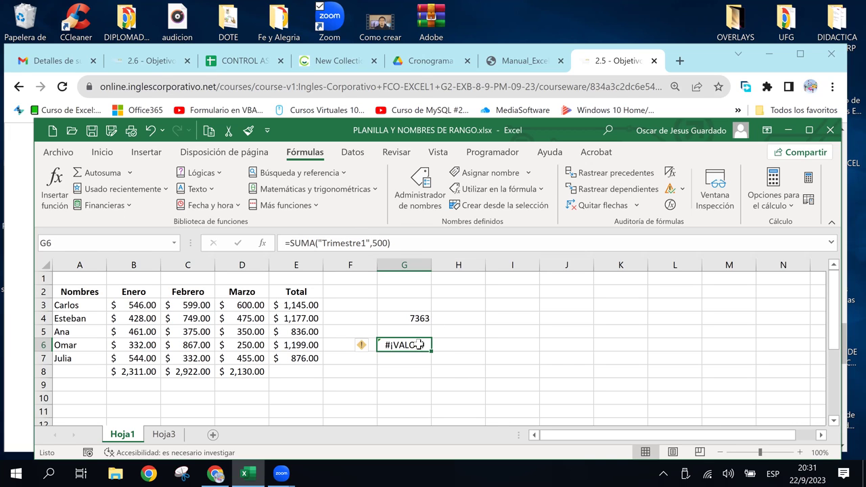
pyautogui.press('Delete')
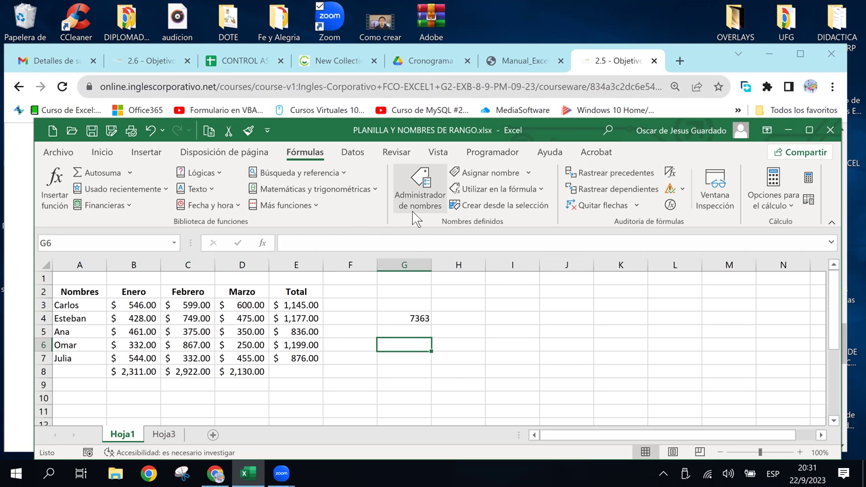
pyautogui.click(420, 191)
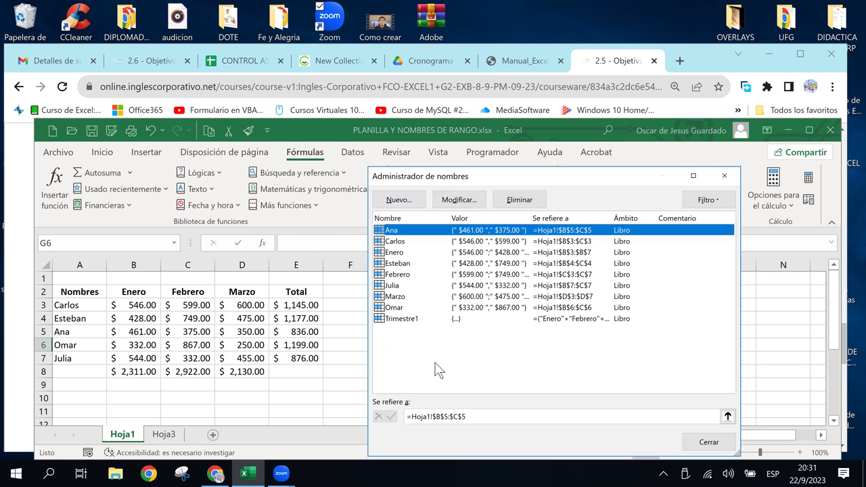
pyautogui.click(438, 357)
pyautogui.click(415, 320)
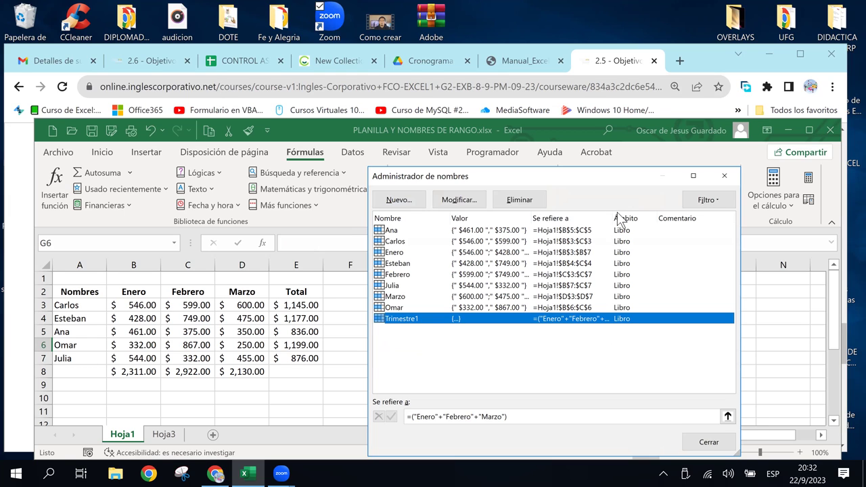
pyautogui.moveTo(640, 213); pyautogui.dragTo(683, 213)
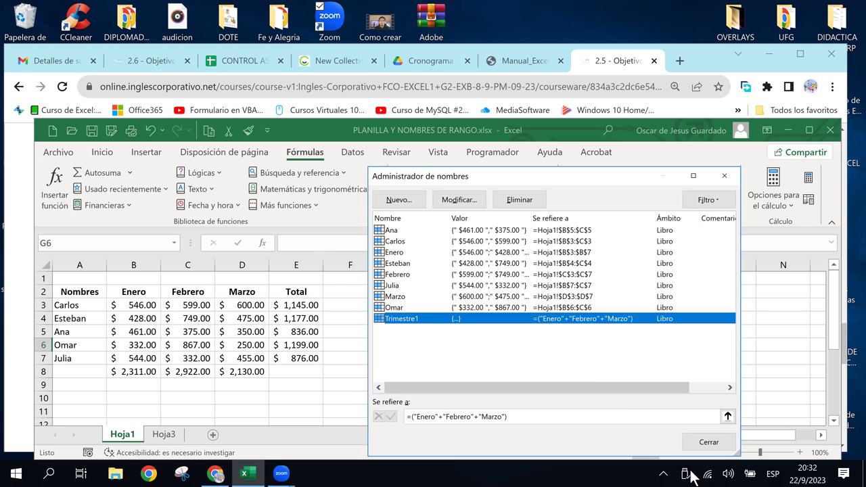
pyautogui.click(705, 442)
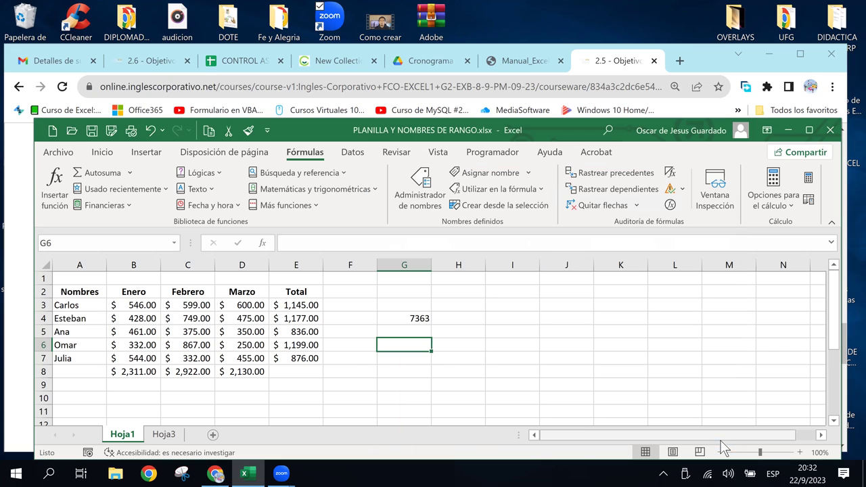
pyautogui.click(412, 329)
pyautogui.click(413, 307)
pyautogui.click(412, 348)
pyautogui.click(403, 319)
pyautogui.click(423, 342)
pyautogui.click(401, 318)
pyautogui.click(412, 353)
pyautogui.click(412, 345)
pyautogui.click(408, 308)
pyautogui.click(403, 348)
pyautogui.click(409, 320)
pyautogui.click(396, 359)
pyautogui.click(399, 344)
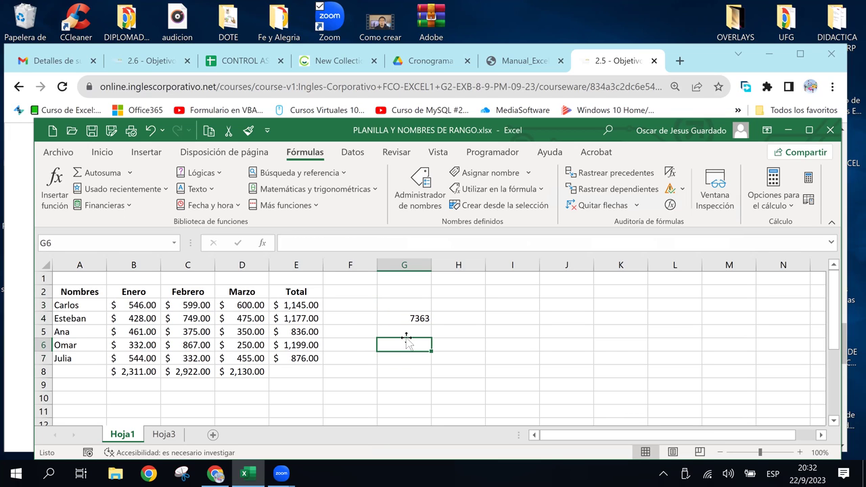
pyautogui.click(420, 317)
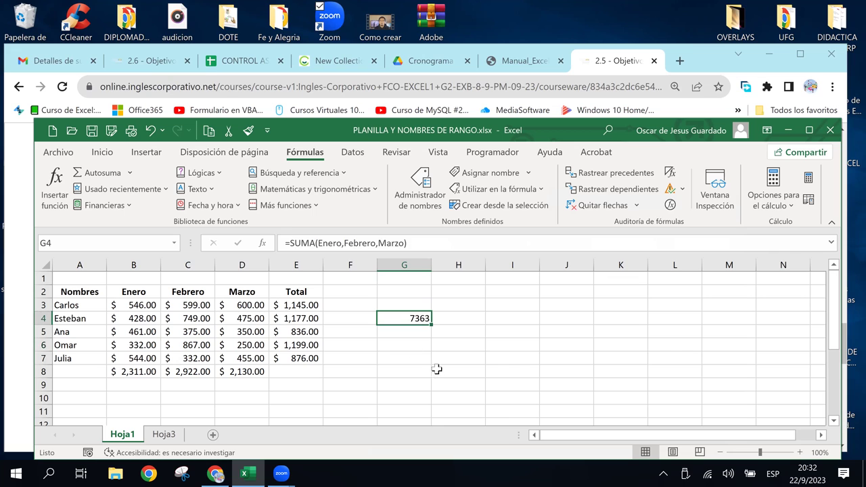
pyautogui.click(423, 349)
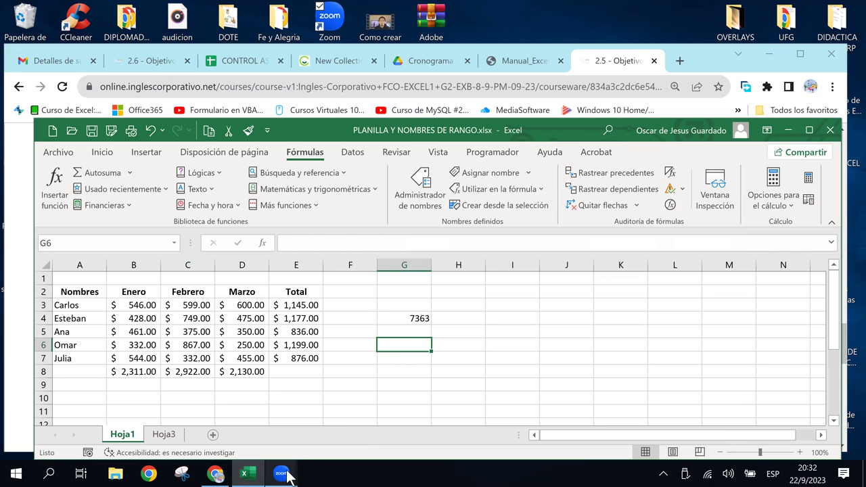
# Minimize Excel and scroll the 2.5 lesson to the slide defining ISSS as 3.25%.
pyautogui.click(248, 474)
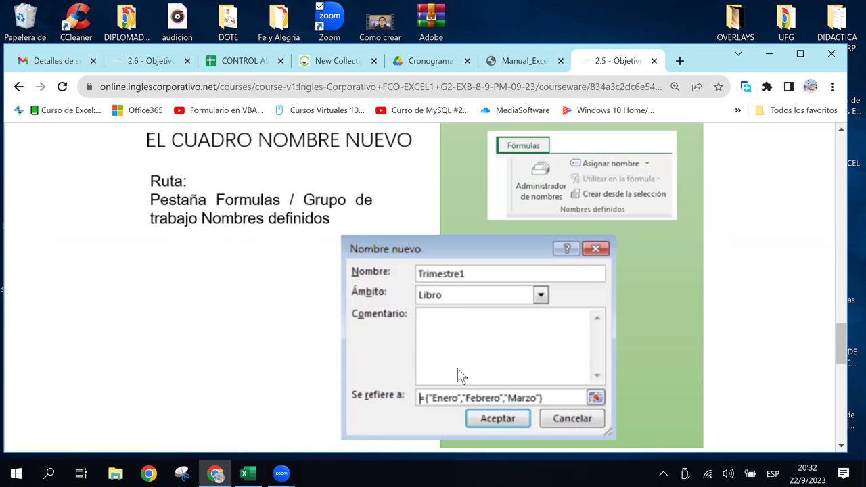
pyautogui.scroll(-4, 457, 368)
pyautogui.scroll(-2, 460, 374)
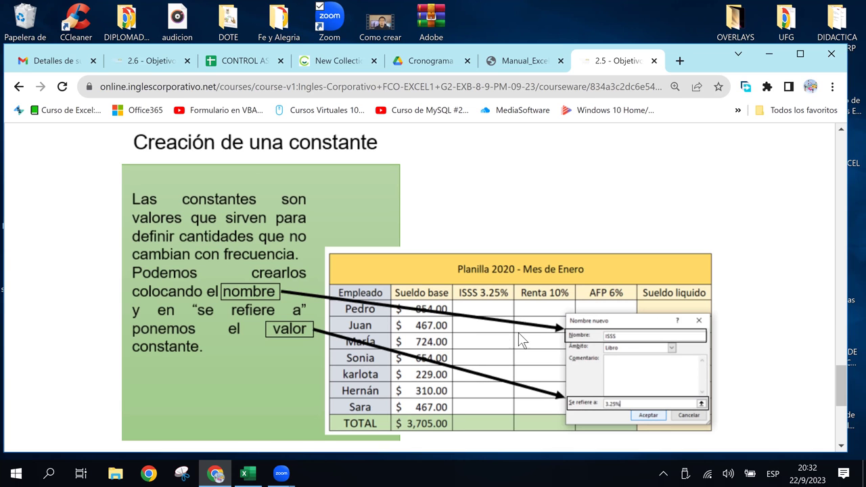
# Switch to the 2.6 - Objetivo lesson and scroll to 'Diferencias entre Función y Fórmula'.
pyautogui.click(155, 68)
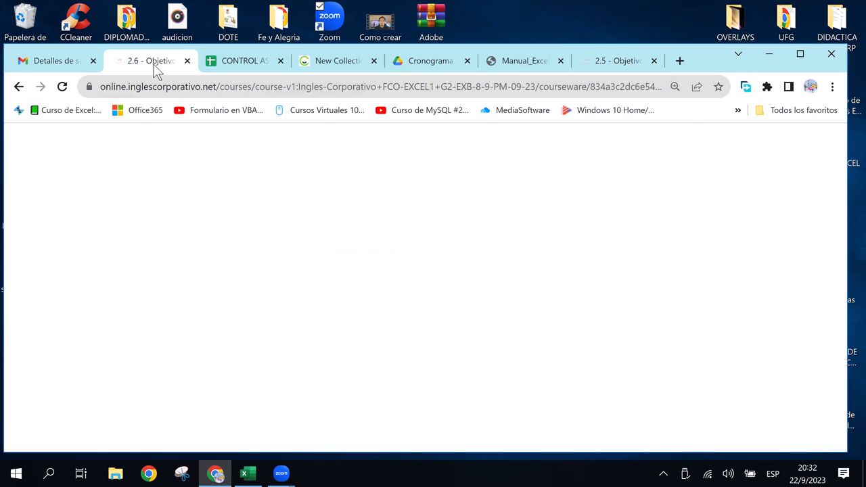
pyautogui.scroll(-1, 382, 313)
pyautogui.scroll(-2, 382, 313)
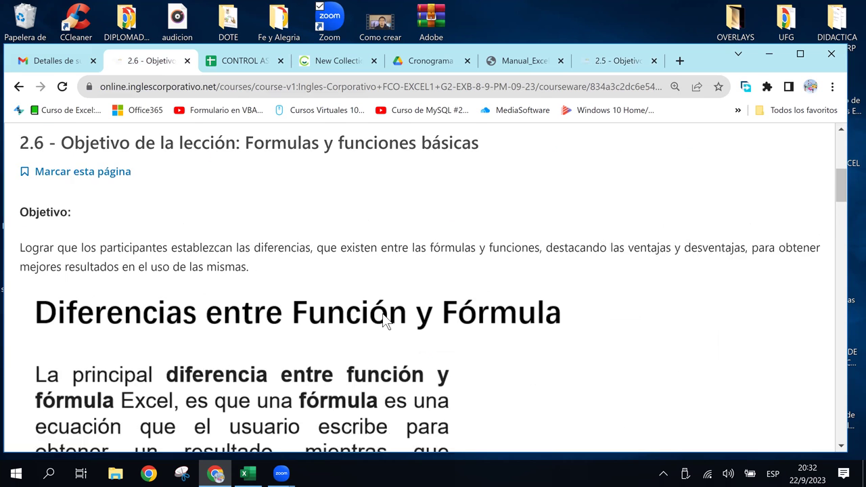
pyautogui.scroll(-1, 382, 313)
pyautogui.scroll(-1, 382, 313)
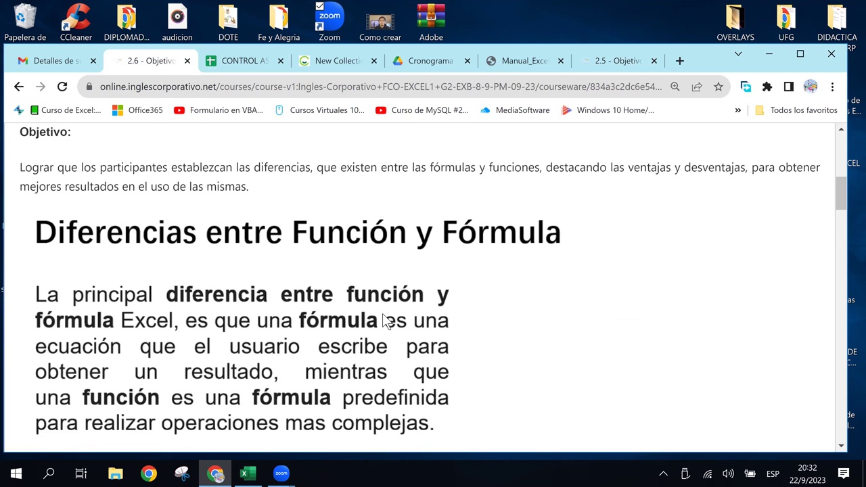
pyautogui.scroll(3, 383, 319)
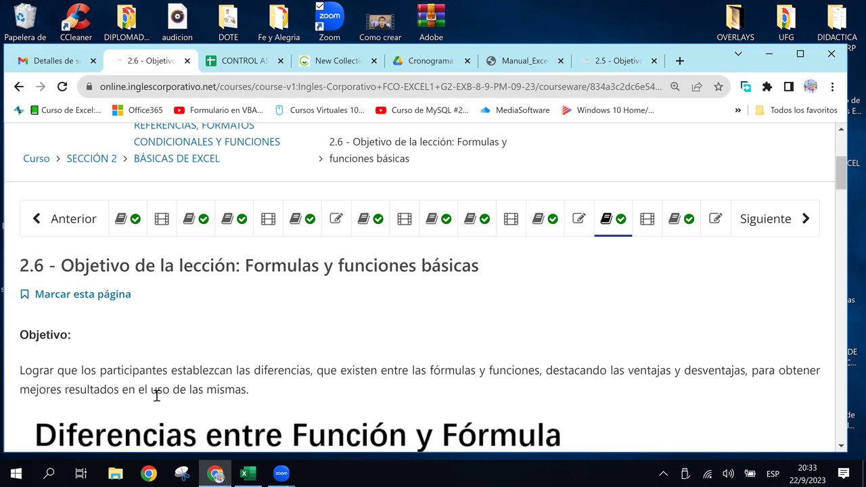
pyautogui.scroll(-2, 287, 408)
pyautogui.scroll(-1, 290, 409)
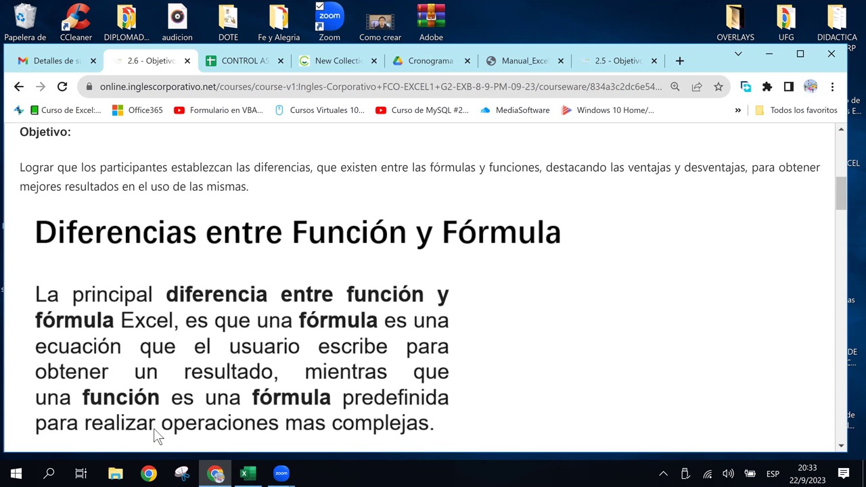
# Scroll past the =SUMA(B3:B6) versus =B3+B4+B5+B6 example to ERRORES EN LOS DATOS.
pyautogui.scroll(-2, 384, 405)
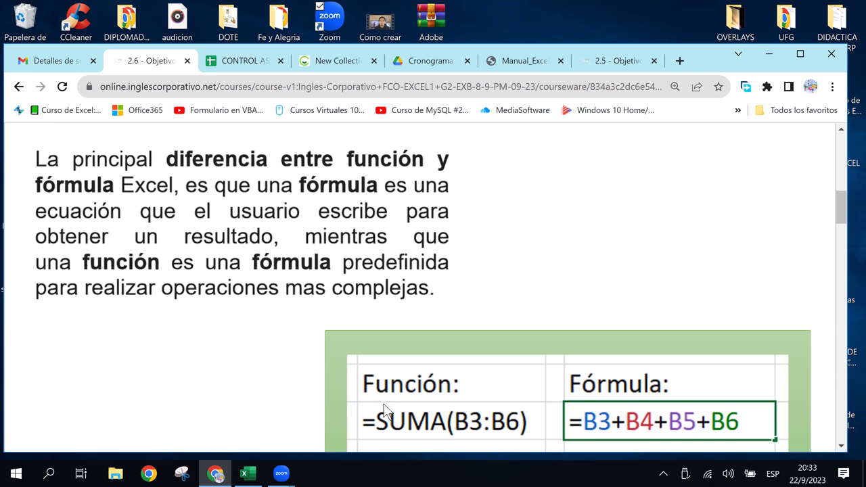
pyautogui.scroll(-2, 383, 409)
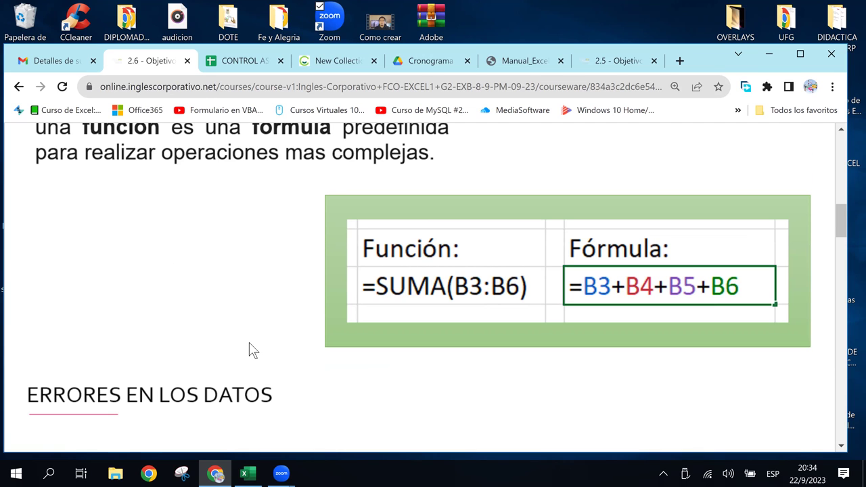
pyautogui.scroll(-3, 249, 349)
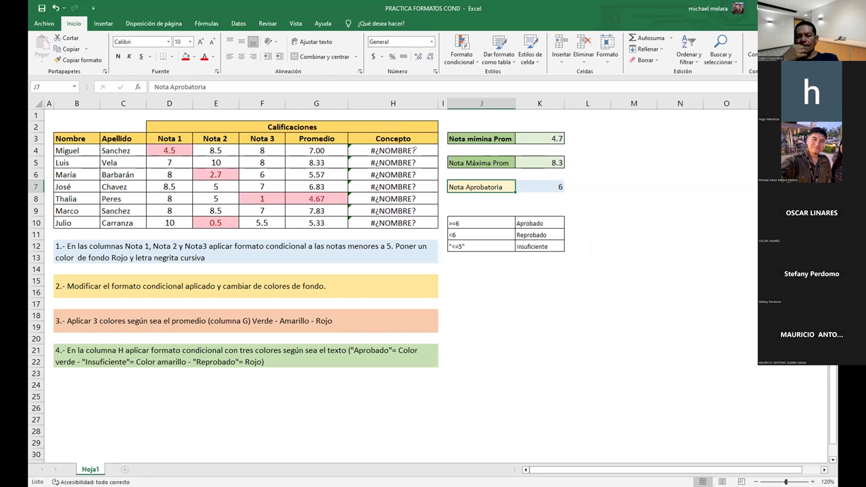
# Review the SI formula in H4, then stop sharing the grades workbook.
pyautogui.doubleClick(413, 150)
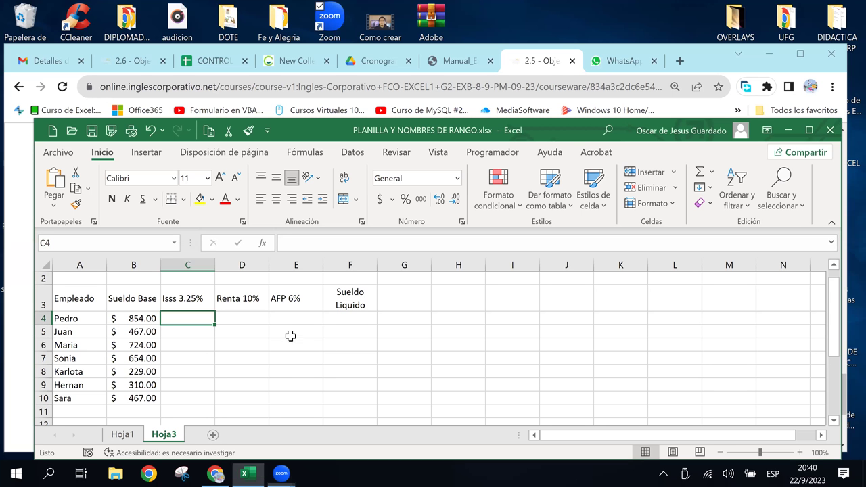
# Point out Pedro's empty ISSS, Renta, AFP and Sueldo Liquido cells in row 4 of Hoja3.
pyautogui.click(220, 320)
pyautogui.click(192, 317)
pyautogui.click(260, 322)
pyautogui.scroll(1, 260, 322)
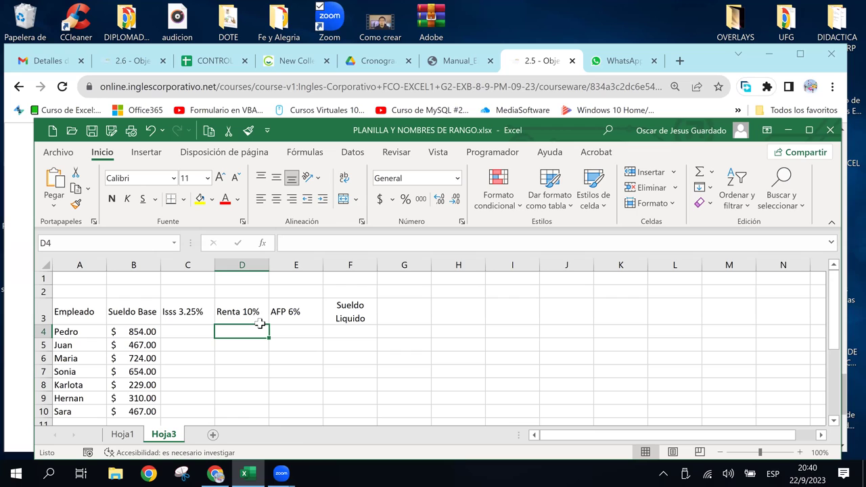
pyautogui.click(200, 332)
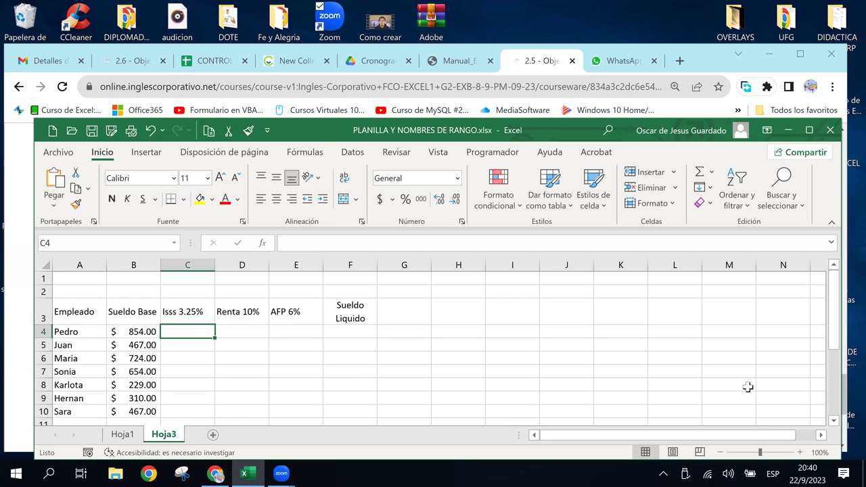
pyautogui.click(833, 420)
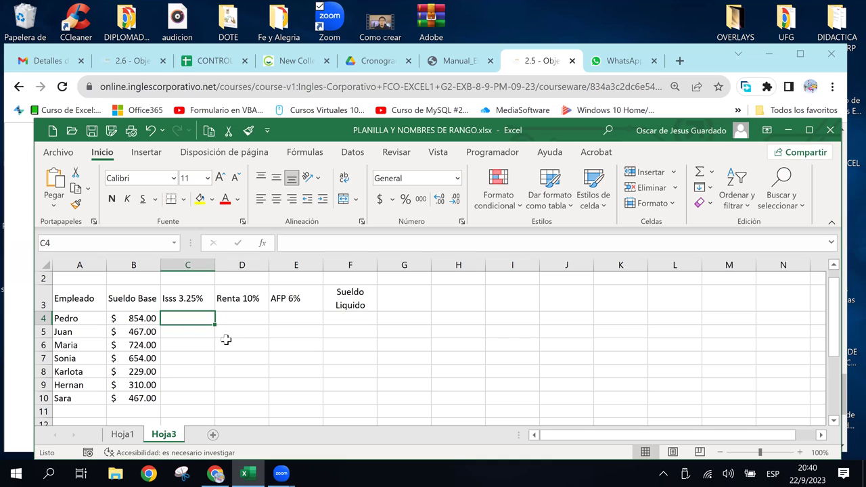
pyautogui.click(299, 320)
pyautogui.click(254, 320)
pyautogui.click(194, 320)
pyautogui.click(242, 317)
pyautogui.click(288, 317)
pyautogui.click(350, 319)
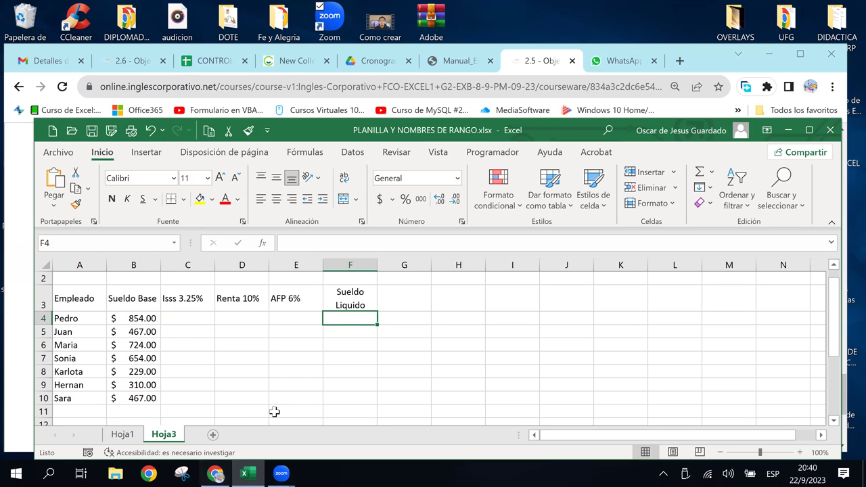
# Switch to the course's 2.6 lesson and scroll down to its Errores en los datos section.
pyautogui.click(215, 473)
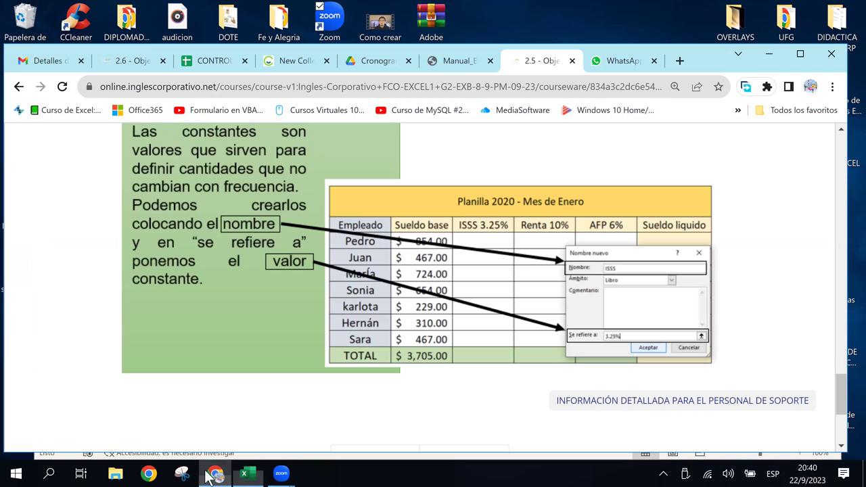
pyautogui.click(132, 60)
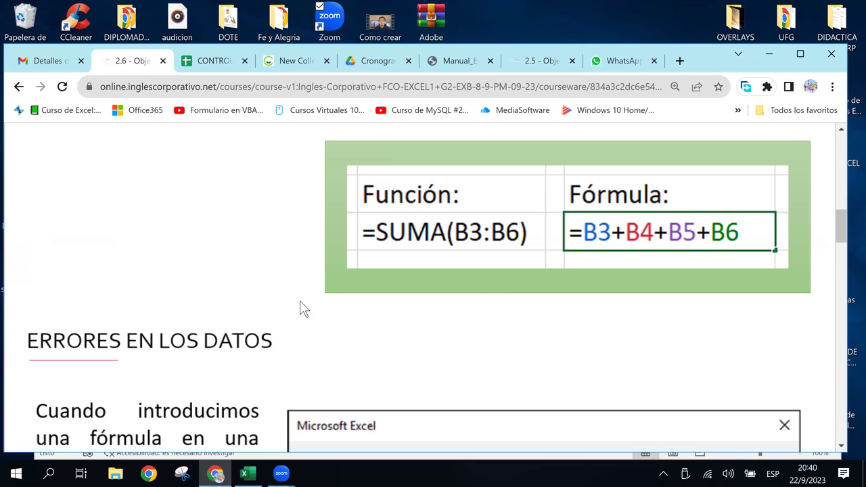
pyautogui.scroll(-3, 319, 299)
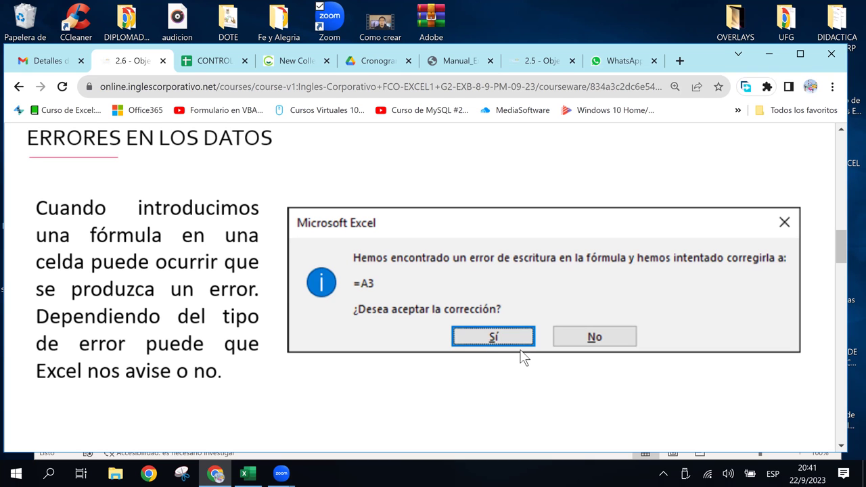
# Scroll past the warning symbol and #¿NOMBRE? menu images to the #TEXTO error values text.
pyautogui.scroll(-2, 524, 357)
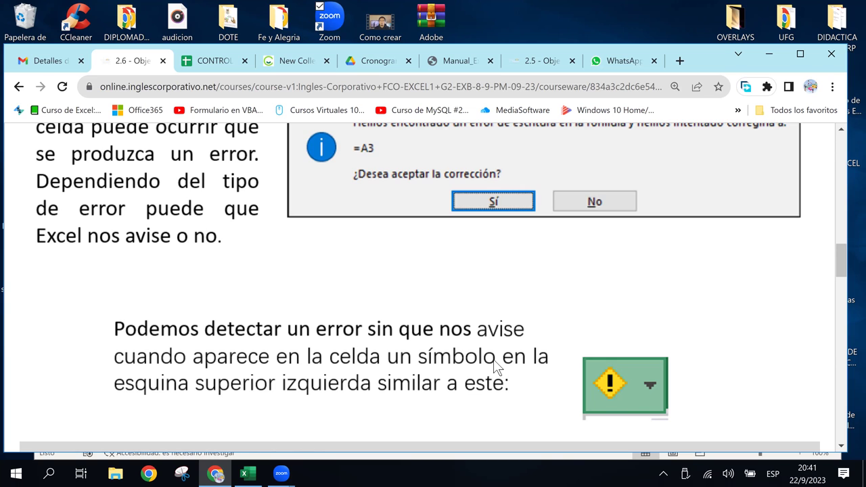
pyautogui.scroll(-3, 493, 365)
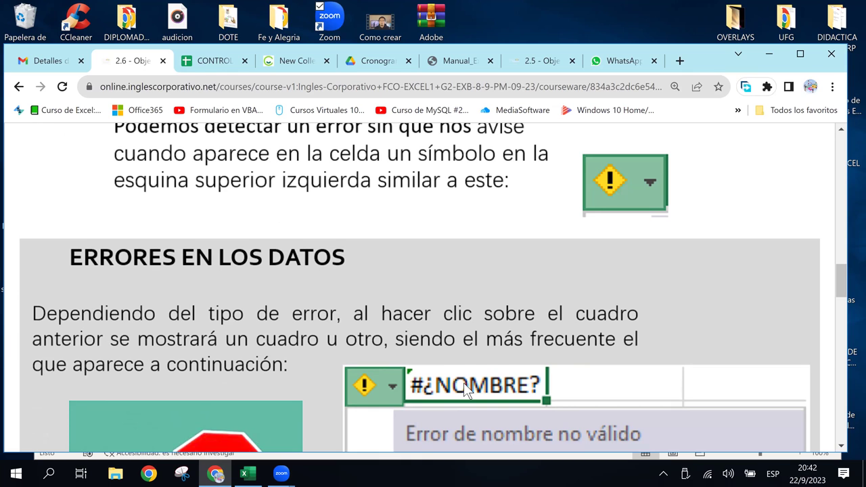
pyautogui.scroll(-2, 498, 372)
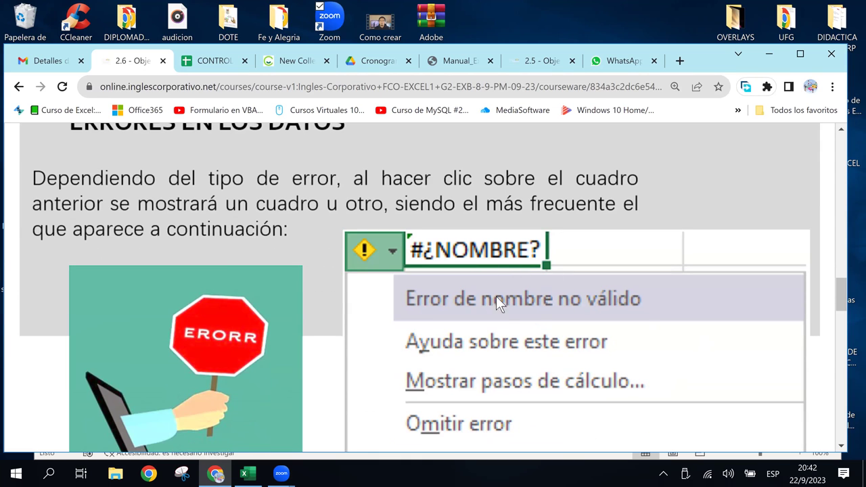
pyautogui.scroll(-2, 501, 299)
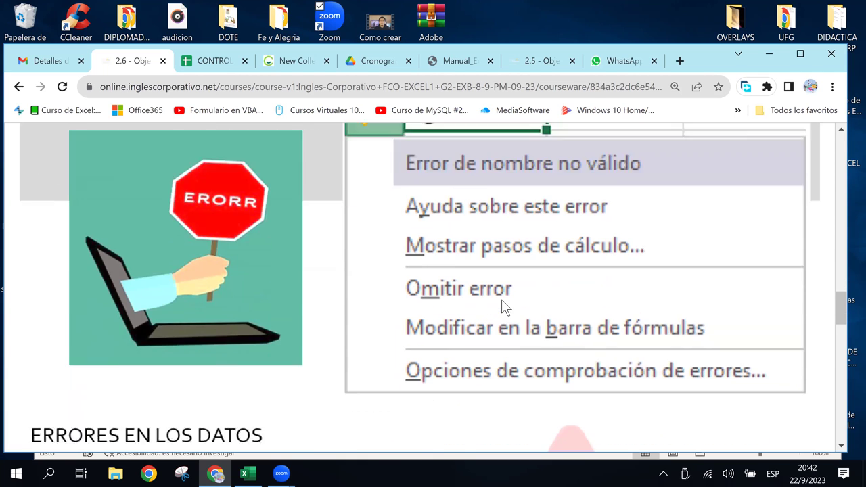
pyautogui.scroll(-1, 501, 299)
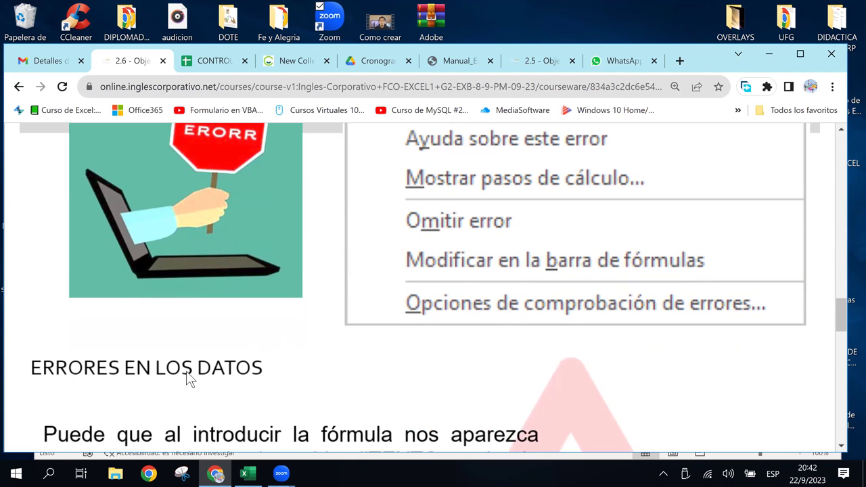
pyautogui.scroll(-1, 289, 384)
# Scroll down until the ##### and #¡VALOR! error bullets are visible.
pyautogui.scroll(-1, 290, 384)
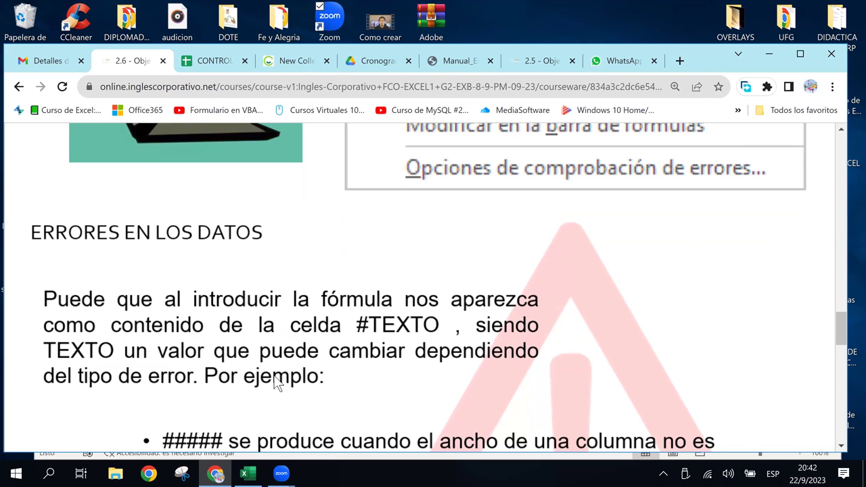
pyautogui.scroll(-2, 275, 382)
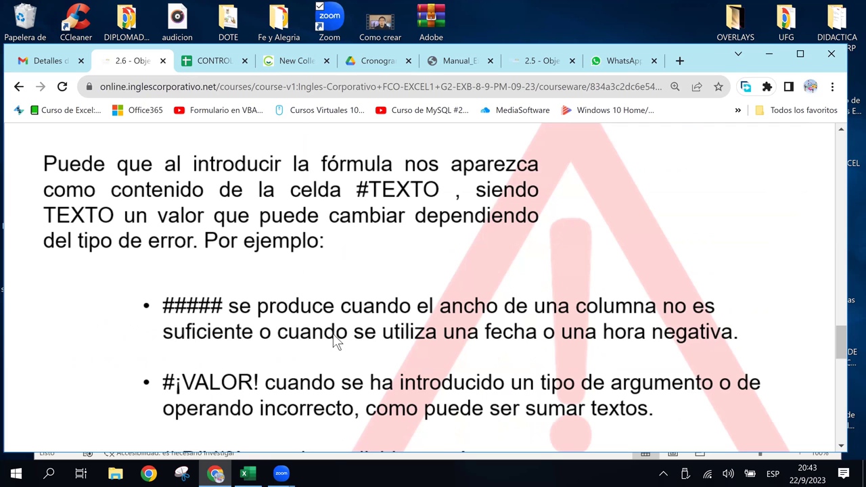
pyautogui.click(248, 476)
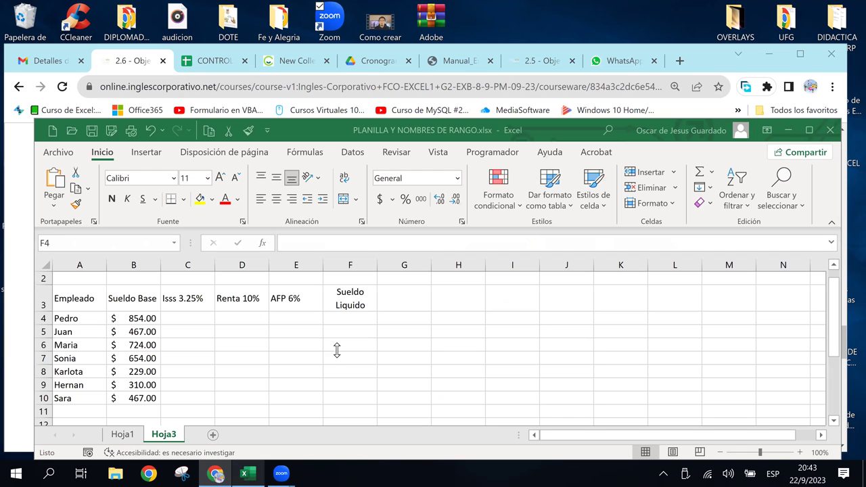
pyautogui.click(531, 300)
pyautogui.click(541, 346)
pyautogui.click(533, 320)
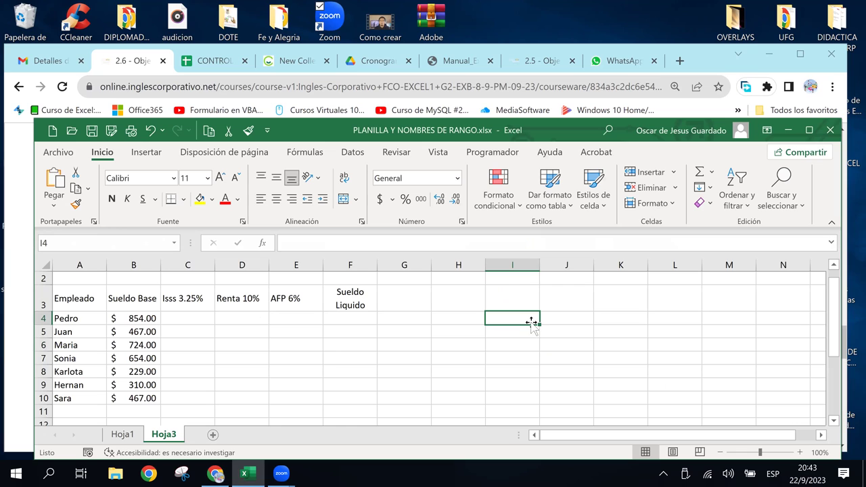
pyautogui.write('45345345354354')
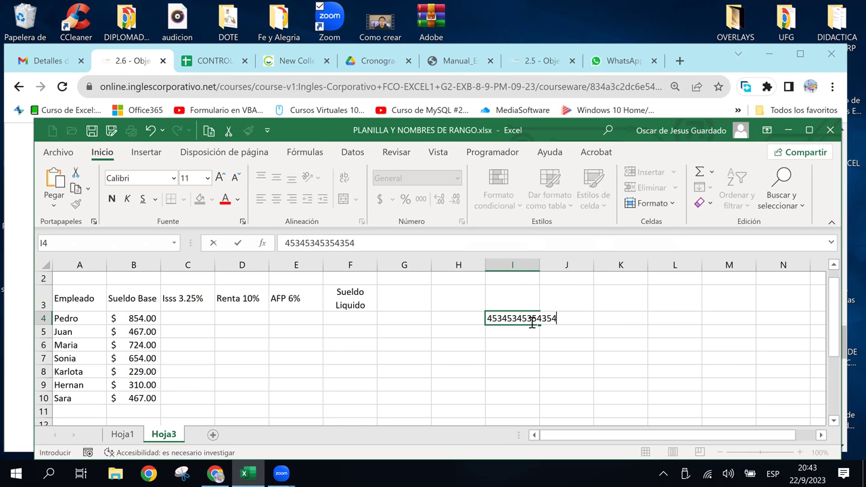
pyautogui.press('Return')
pyautogui.click(533, 321)
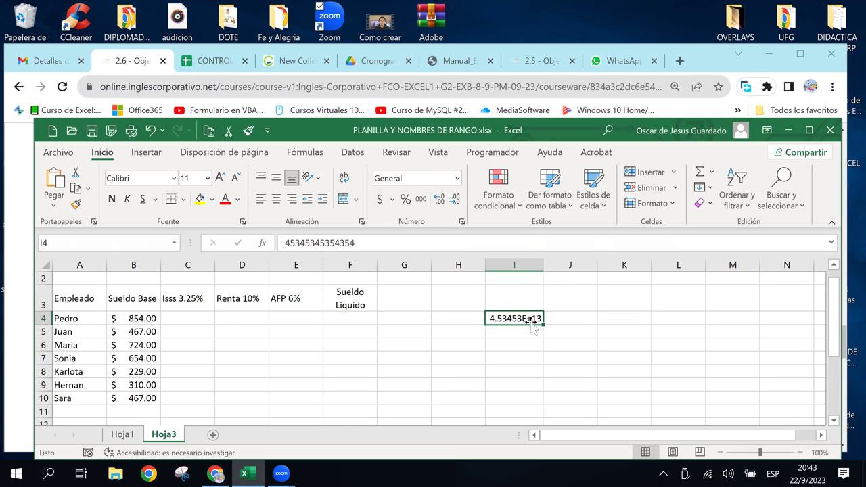
pyautogui.write('424 5 454 54 54 54544545 54 54')
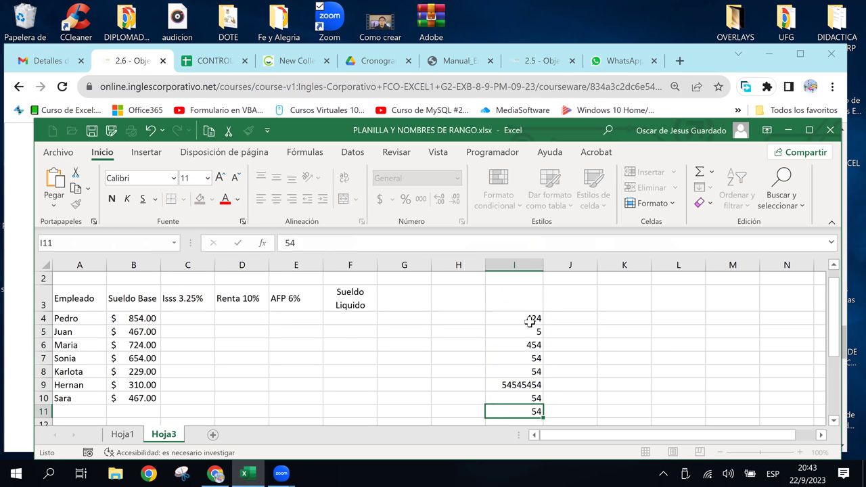
pyautogui.write(' 5')
# Clear all the test values from cells I4 through I12.
pyautogui.click(525, 317)
pyautogui.click(509, 317)
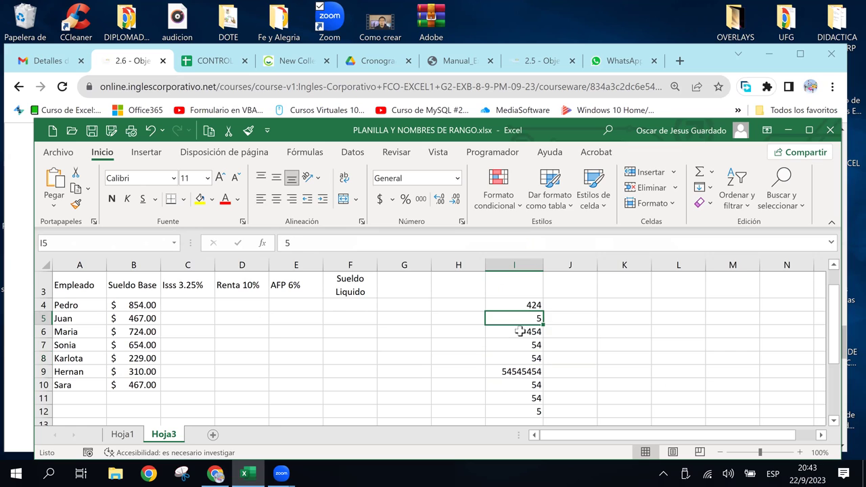
pyautogui.moveTo(508, 318); pyautogui.dragTo(513, 398)
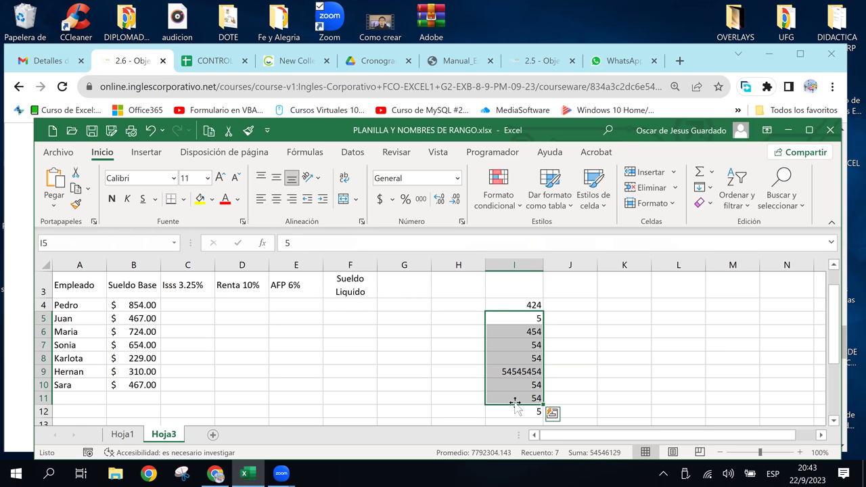
pyautogui.press('Delete')
pyautogui.moveTo(507, 326); pyautogui.dragTo(523, 412)
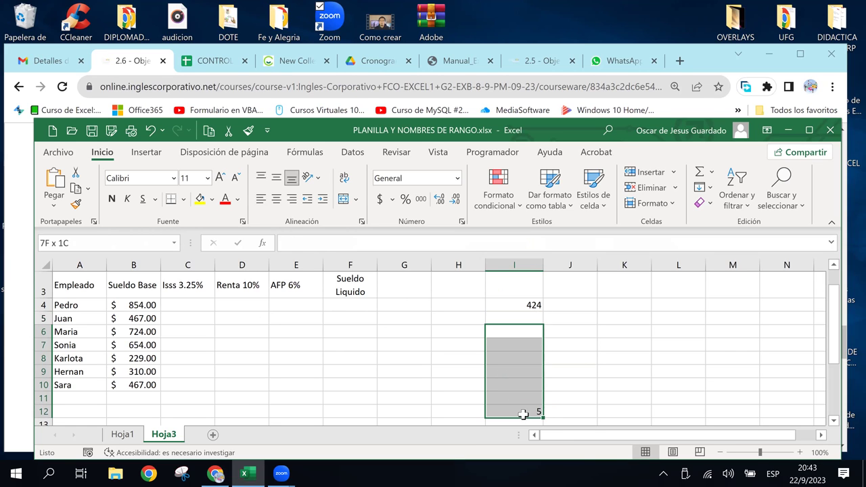
pyautogui.press('Delete')
pyautogui.click(517, 308)
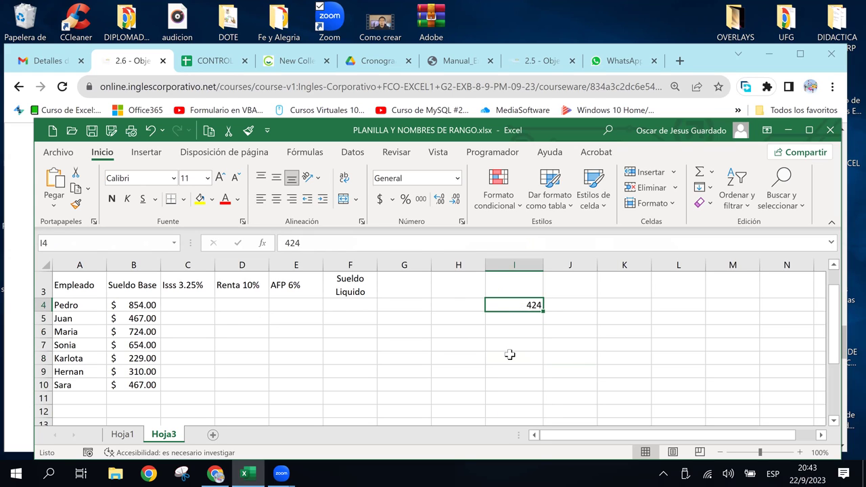
pyautogui.press('Delete')
pyautogui.click(506, 324)
pyautogui.click(500, 357)
pyautogui.click(504, 321)
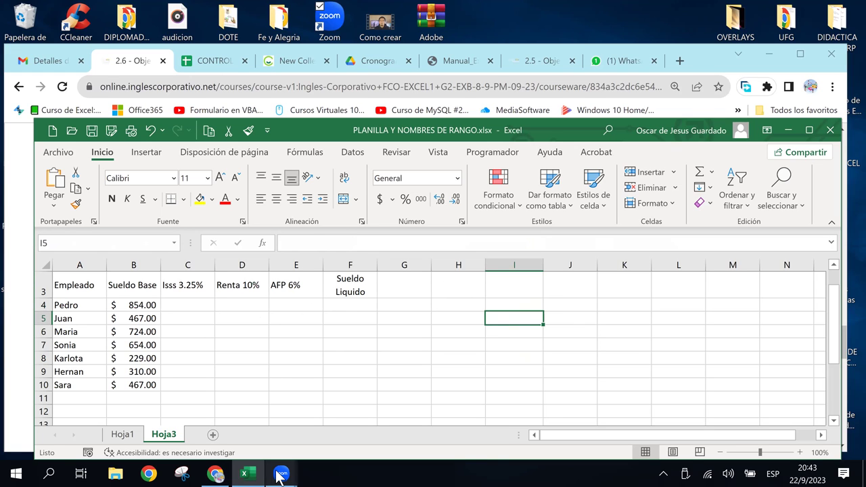
# Return to the course page and scroll through the #¡DIV/0!, #¿NOMBRE?, #N/A, #¡REF! and #¡NUM! bullets.
pyautogui.click(247, 473)
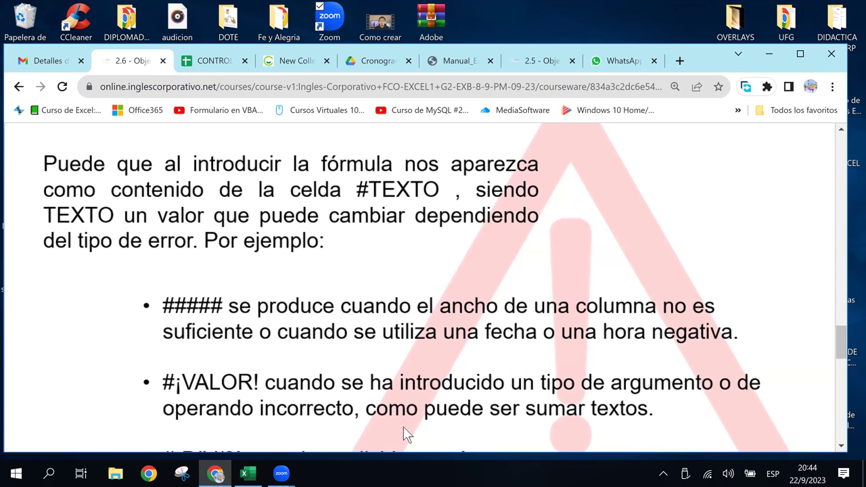
pyautogui.scroll(-3, 344, 381)
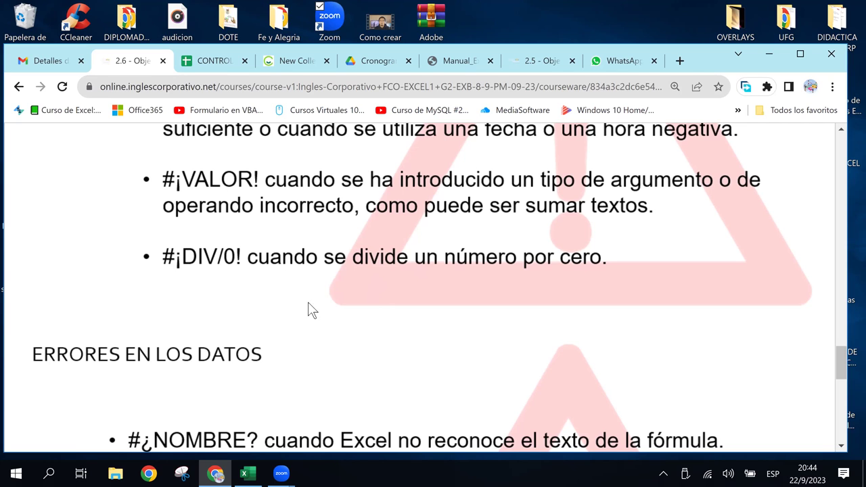
pyautogui.scroll(-1, 234, 366)
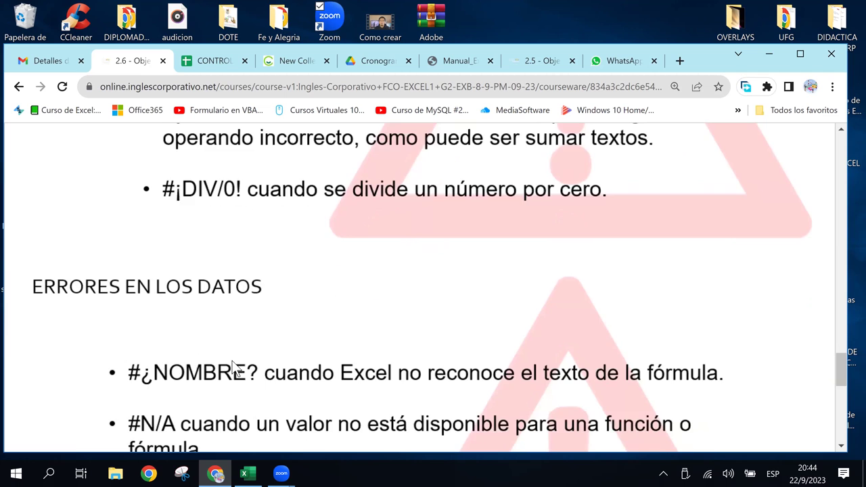
pyautogui.scroll(-1, 233, 365)
pyautogui.scroll(-1, 233, 365)
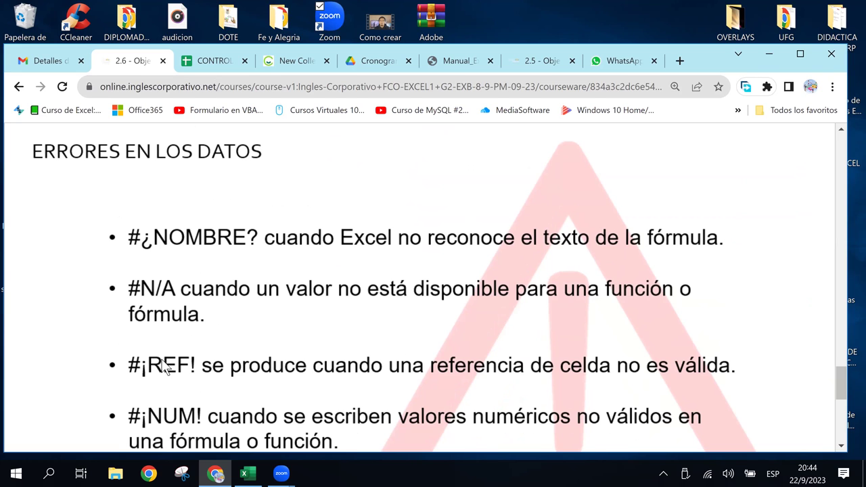
# Scroll up and down the lesson to settle on the #¿NOMBRE?, #N/A, #¡REF! and #¡NUM! explanations.
pyautogui.scroll(-1, 164, 365)
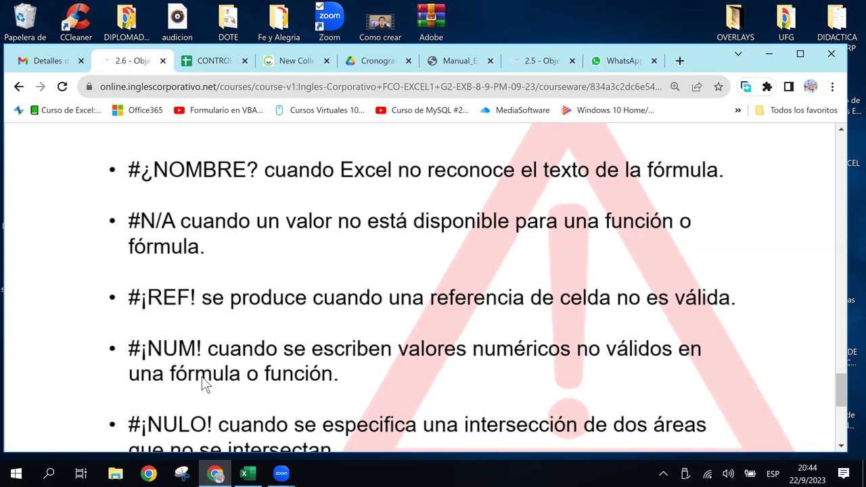
pyautogui.scroll(-3, 210, 386)
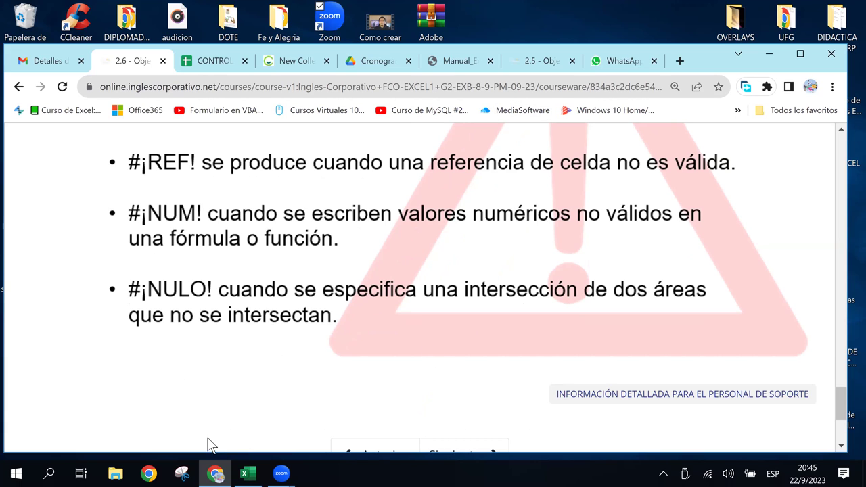
pyautogui.scroll(-3, 269, 362)
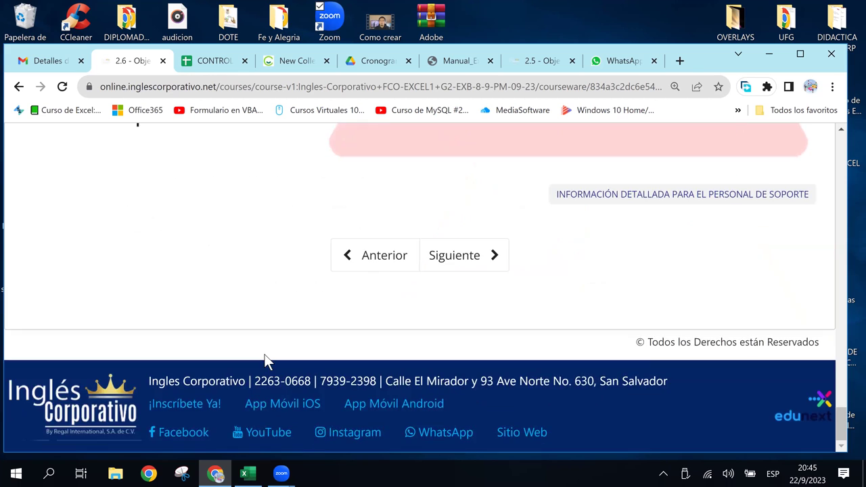
pyautogui.scroll(2, 269, 362)
pyautogui.scroll(2, 268, 362)
pyautogui.scroll(4, 269, 362)
pyautogui.scroll(1, 268, 362)
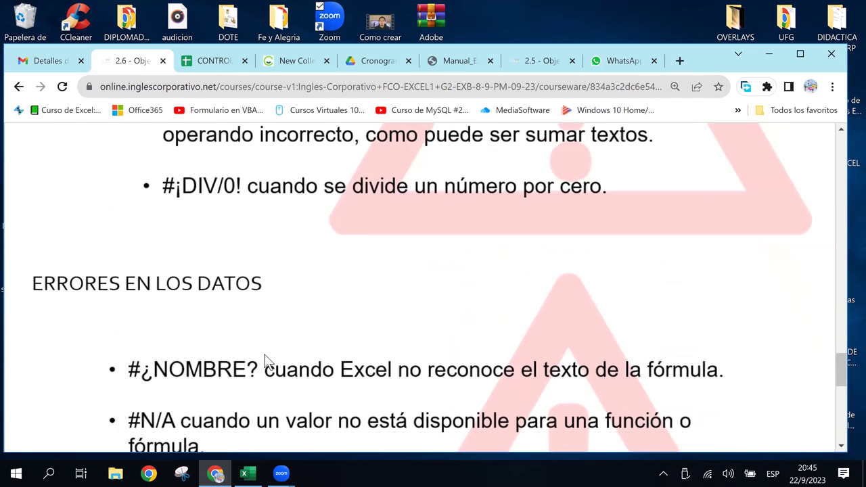
pyautogui.scroll(3, 268, 362)
pyautogui.scroll(3, 267, 361)
pyautogui.scroll(-3, 267, 361)
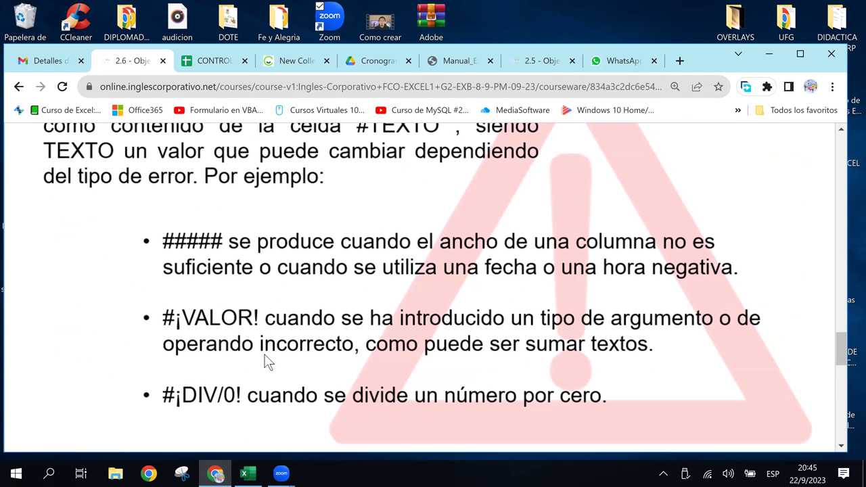
pyautogui.scroll(-5, 269, 361)
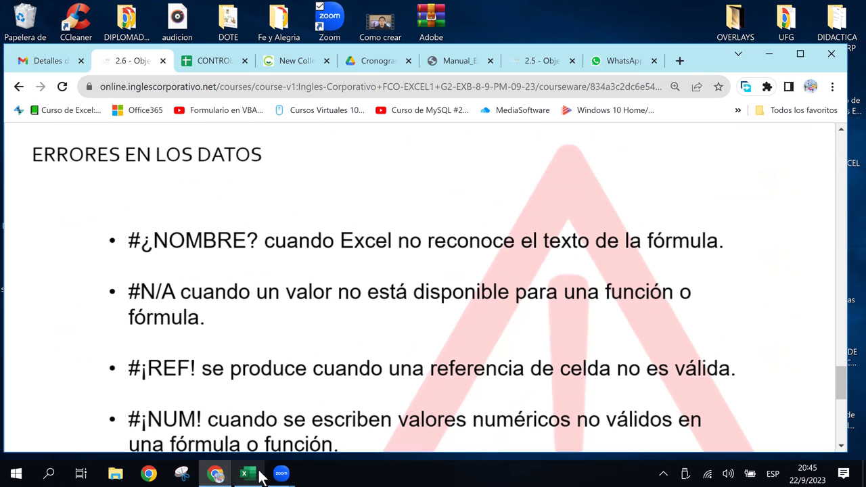
# Bring the payroll sheet forward, select Pedro's ISSS cell C4, then return to lesson 2.5.
pyautogui.click(282, 475)
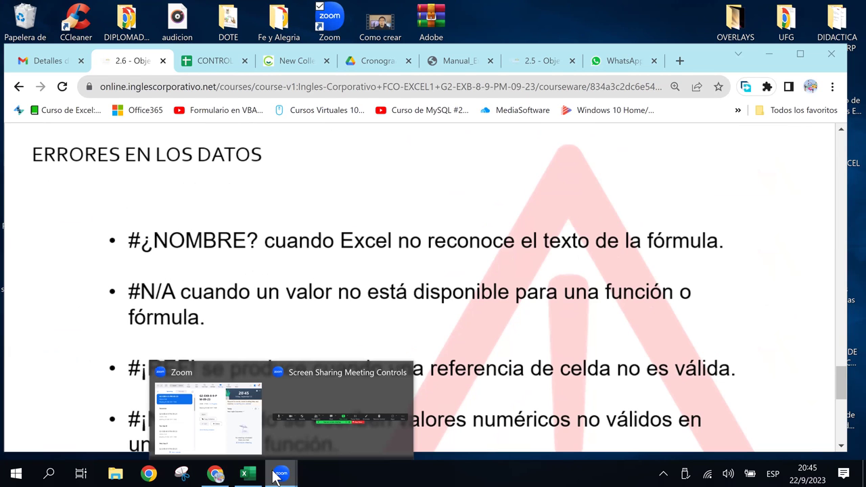
pyautogui.click(247, 474)
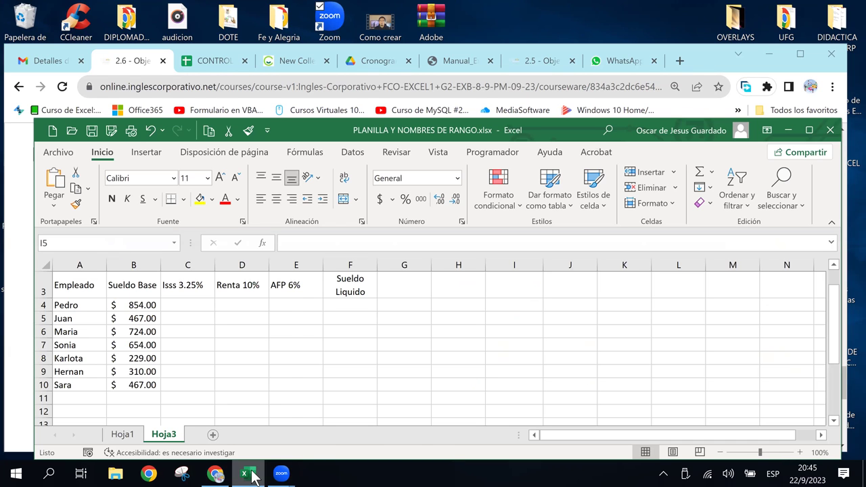
pyautogui.click(194, 306)
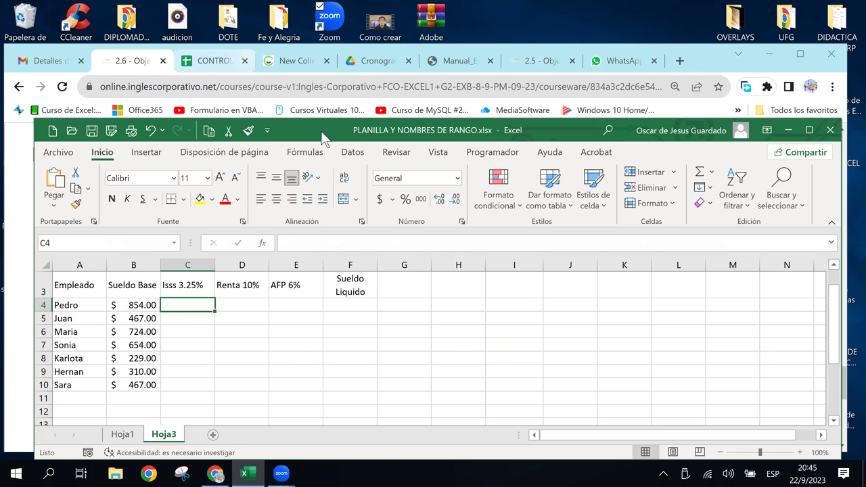
pyautogui.click(548, 64)
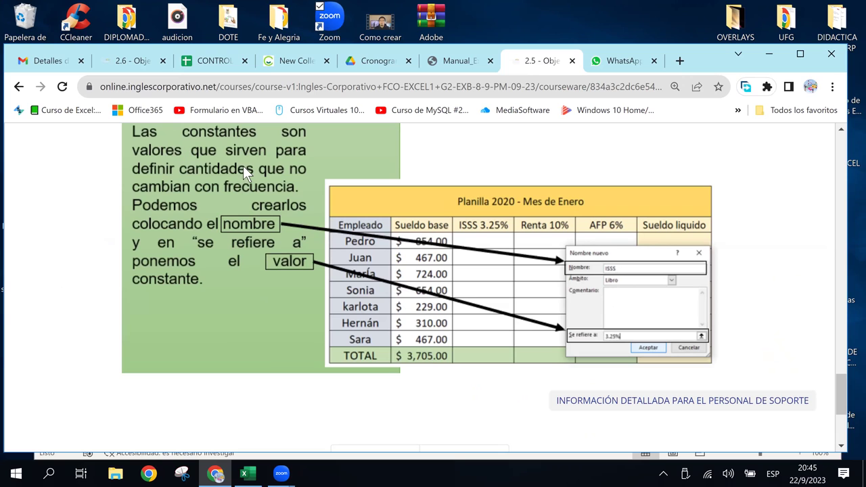
# Scroll up to the 'Creación de una constante' heading, then bring the payroll workbook back to the front.
pyautogui.scroll(1, 244, 177)
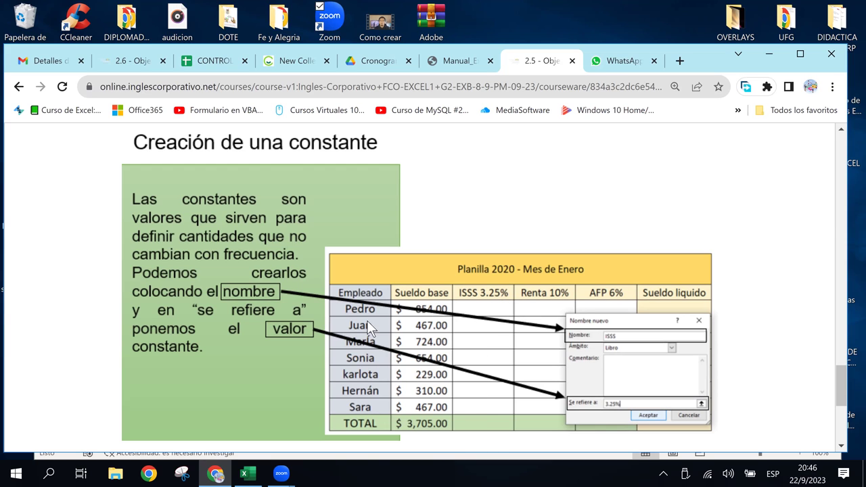
pyautogui.click(251, 475)
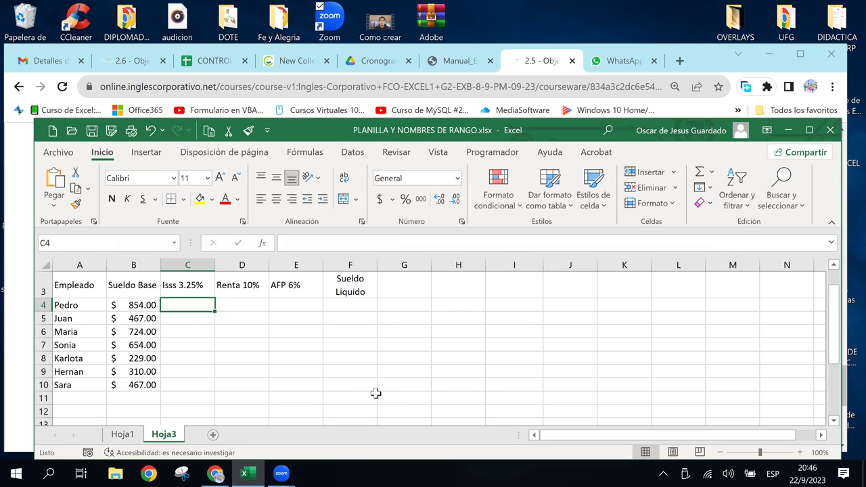
# Create the workbook-scope name Isss, trimmed from the suggested Isss_3.25, referring to 3.25%.
pyautogui.click(305, 154)
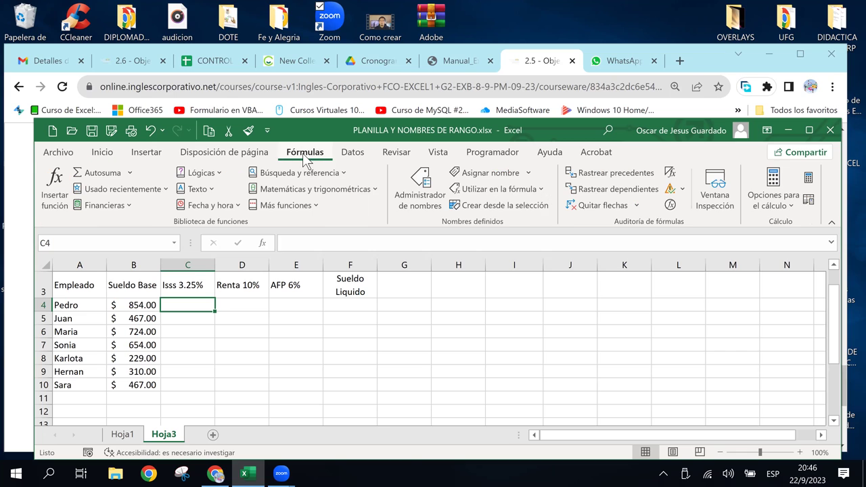
pyautogui.click(488, 174)
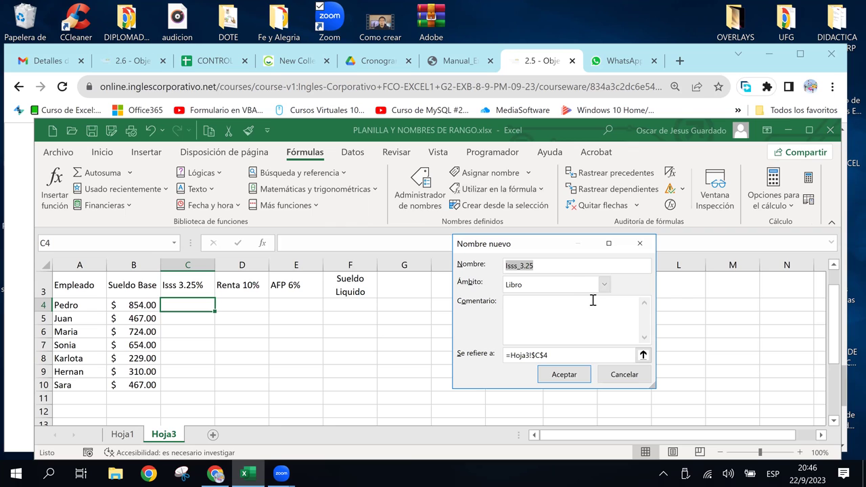
pyautogui.click(559, 262)
pyautogui.press('BackSpace')
pyautogui.press('BackSpace')
pyautogui.press('BackSpace')
pyautogui.press('BackSpace')
pyautogui.press('BackSpace')
pyautogui.click(561, 355)
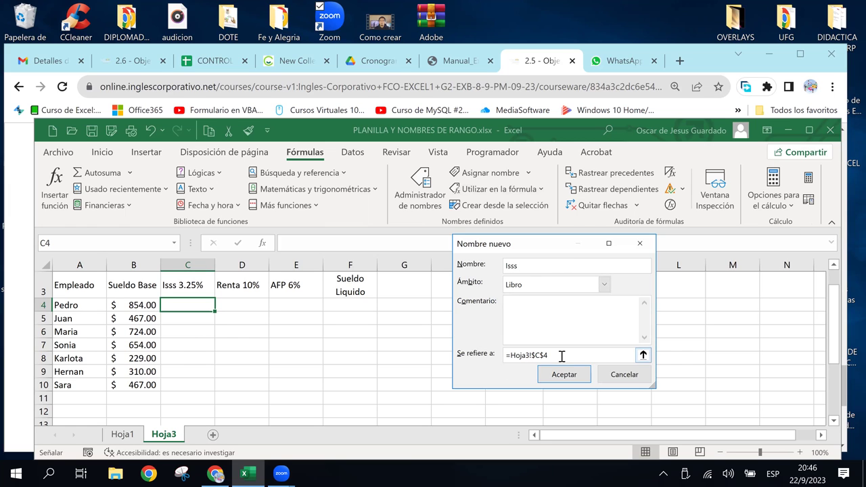
pyautogui.press('BackSpace')
pyautogui.press('BackSpace')
pyautogui.press('BackSpace')
pyautogui.press('BackSpace')
pyautogui.press('BackSpace')
pyautogui.press('BackSpace')
pyautogui.press('BackSpace')
pyautogui.press('BackSpace')
pyautogui.press('BackSpace')
pyautogui.press('BackSpace')
pyautogui.press('BackSpace')
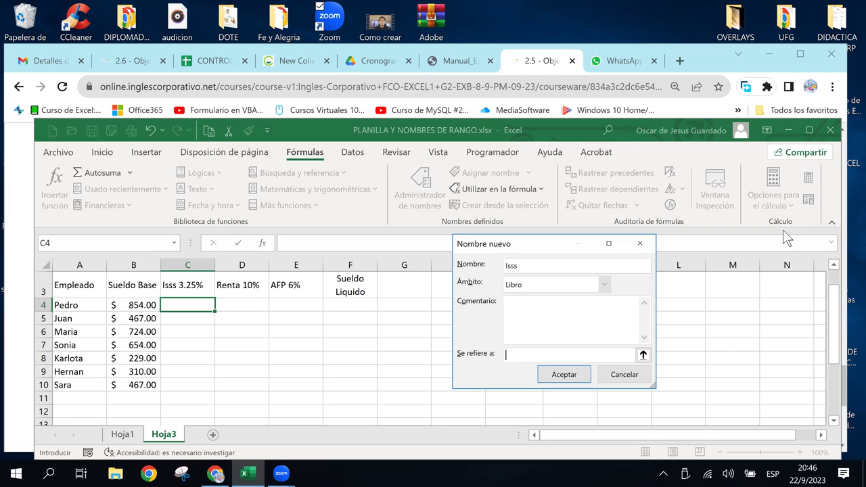
pyautogui.write('3.25%')
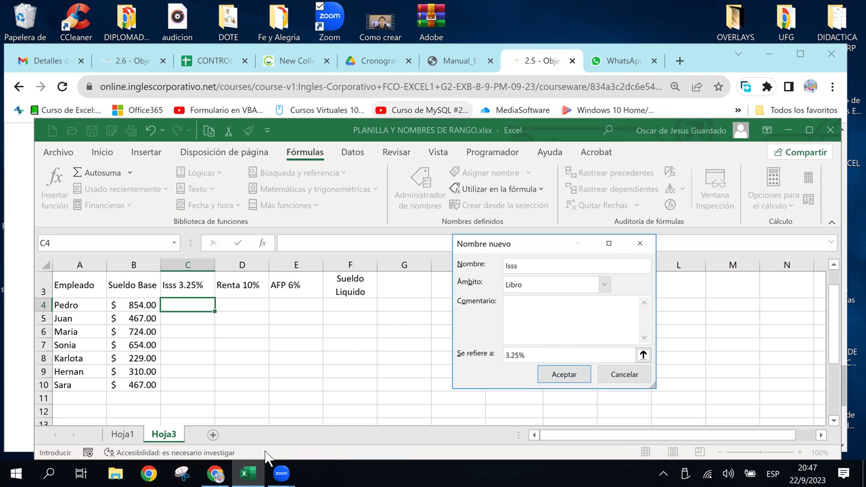
pyautogui.click(216, 476)
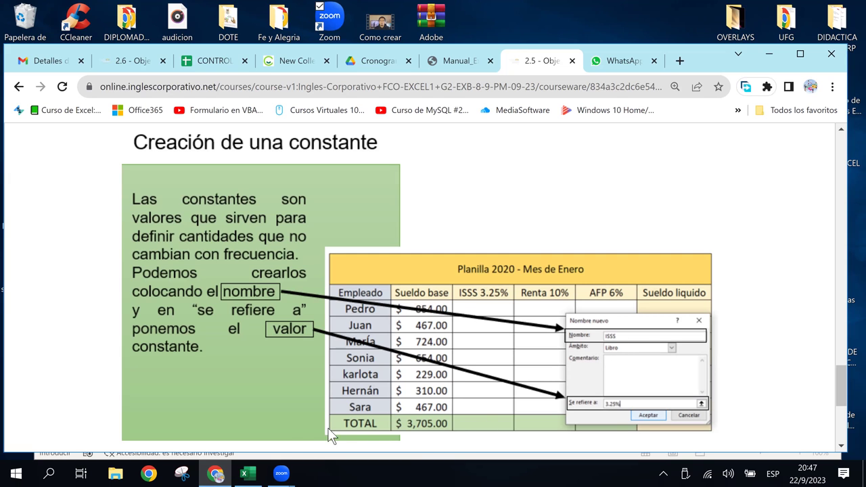
pyautogui.click(246, 475)
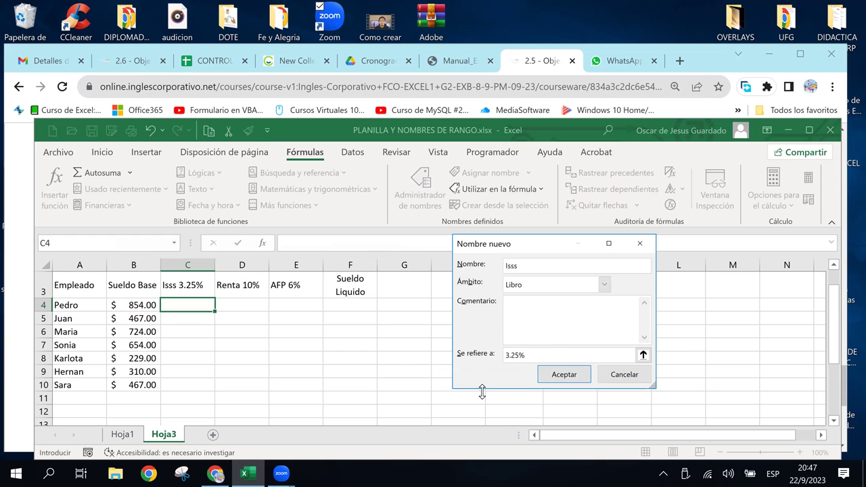
pyautogui.click(559, 376)
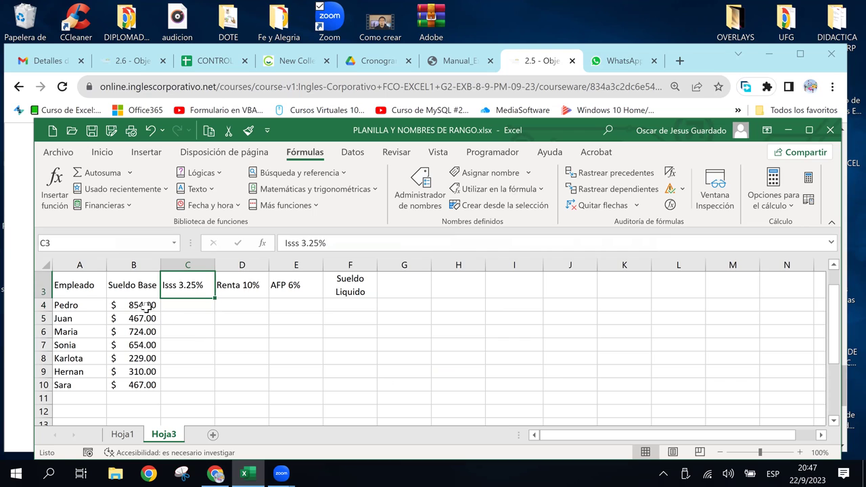
# Enter =B4*Isss in C4, pasting the Isss name from the defined-names list.
pyautogui.click(142, 307)
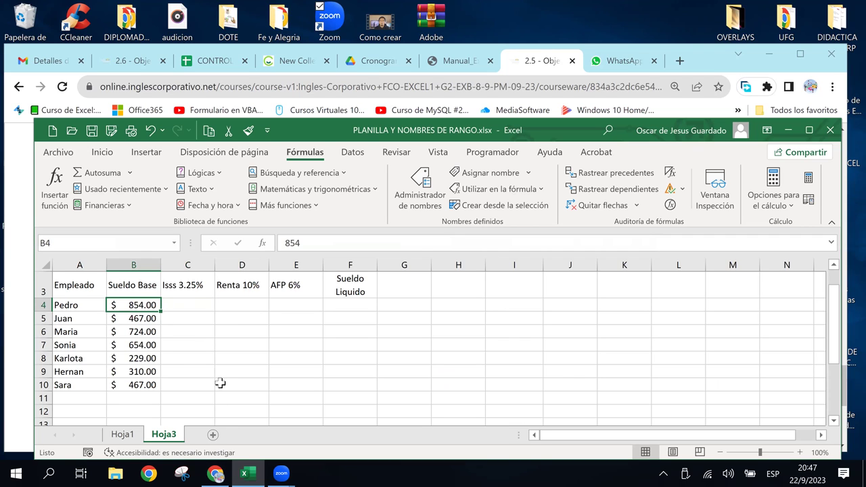
pyautogui.click(184, 308)
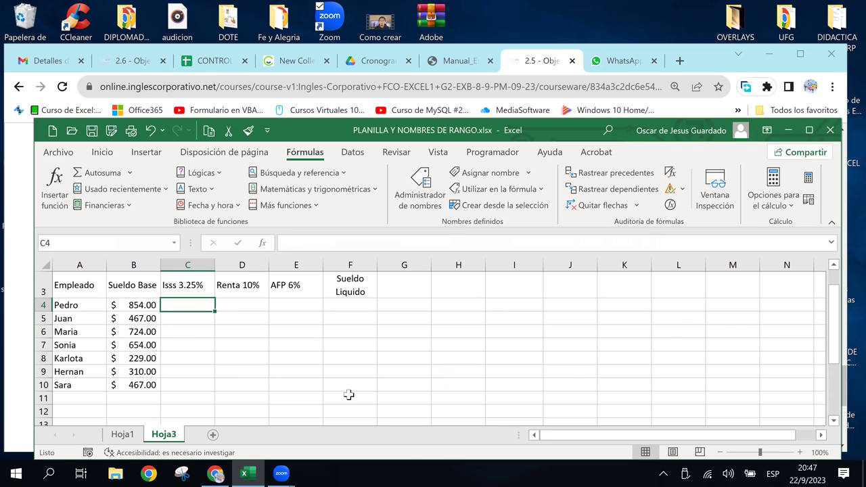
pyautogui.write('=')
pyautogui.click(146, 315)
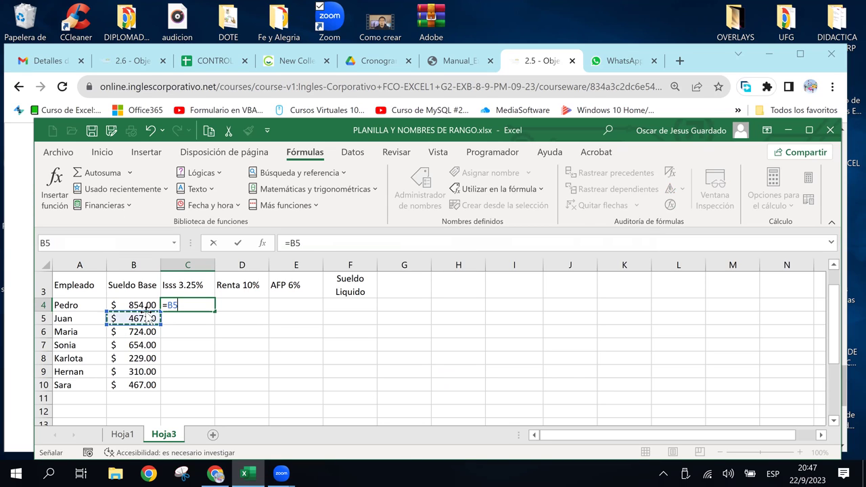
pyautogui.click(146, 306)
pyautogui.write('*')
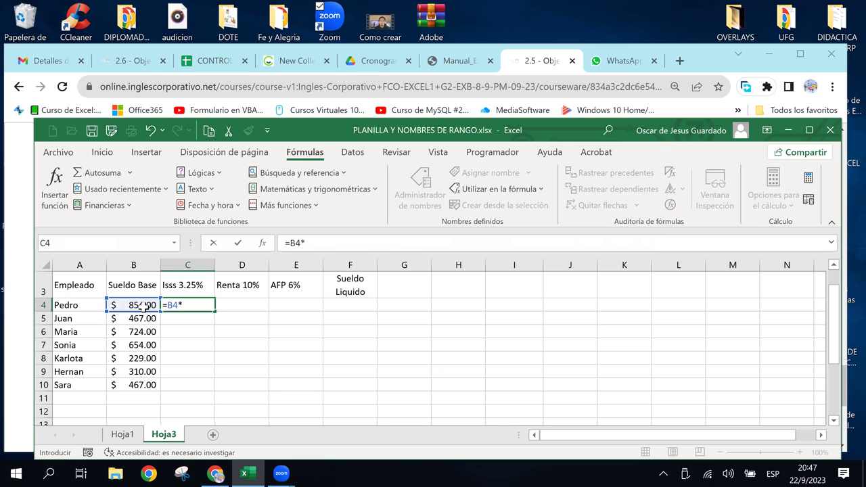
pyautogui.press('F3')
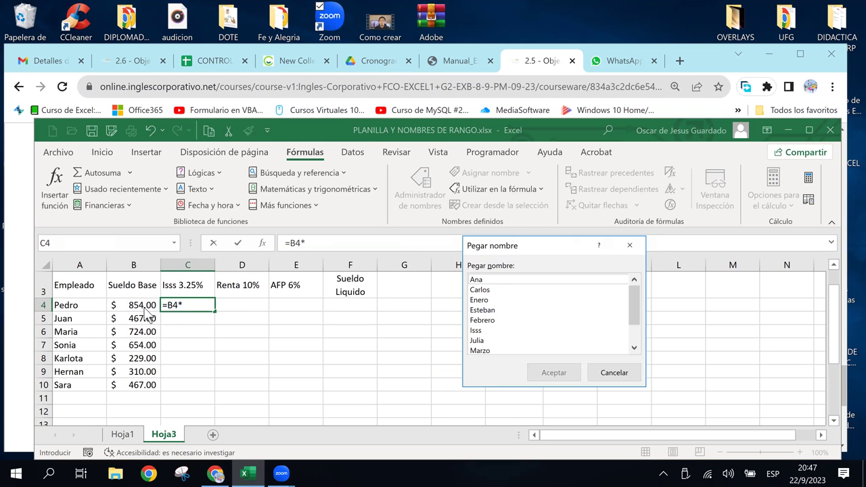
pyautogui.click(475, 330)
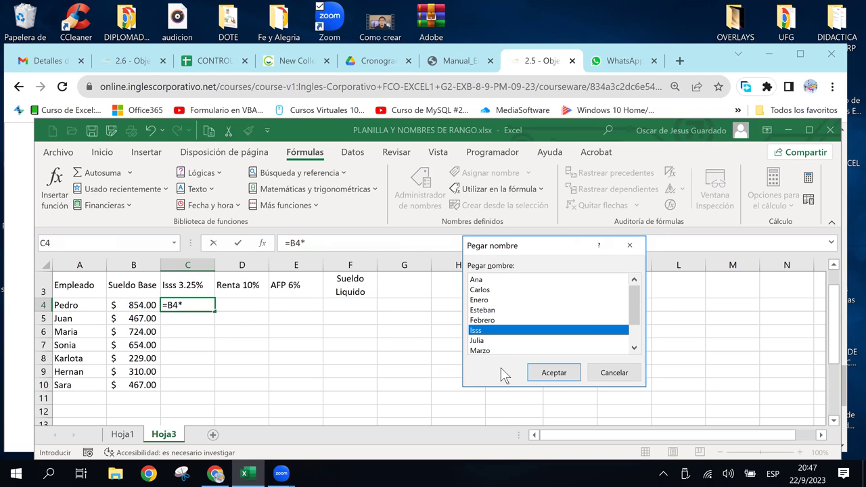
pyautogui.click(553, 373)
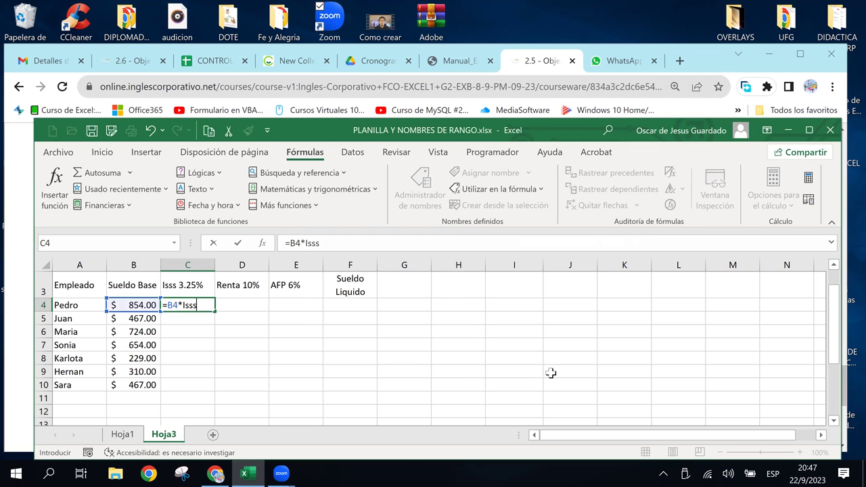
pyautogui.press('Return')
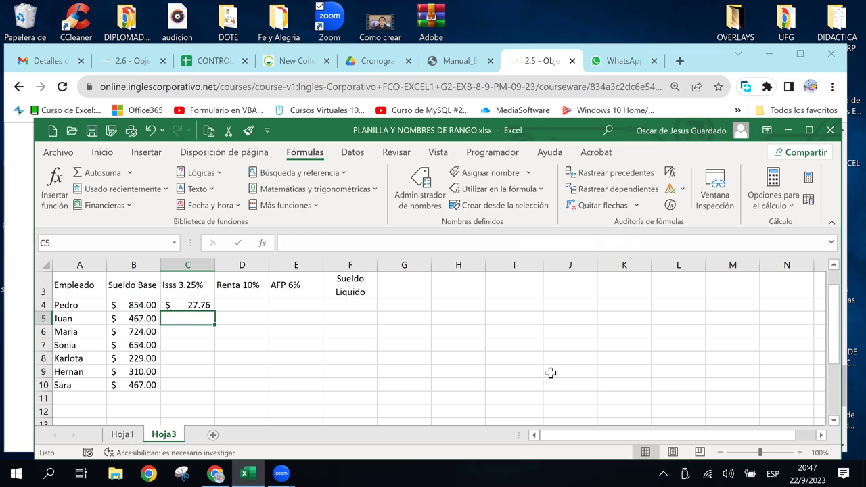
# Fill the C4 Isss formula down to C10.
pyautogui.press('Up')
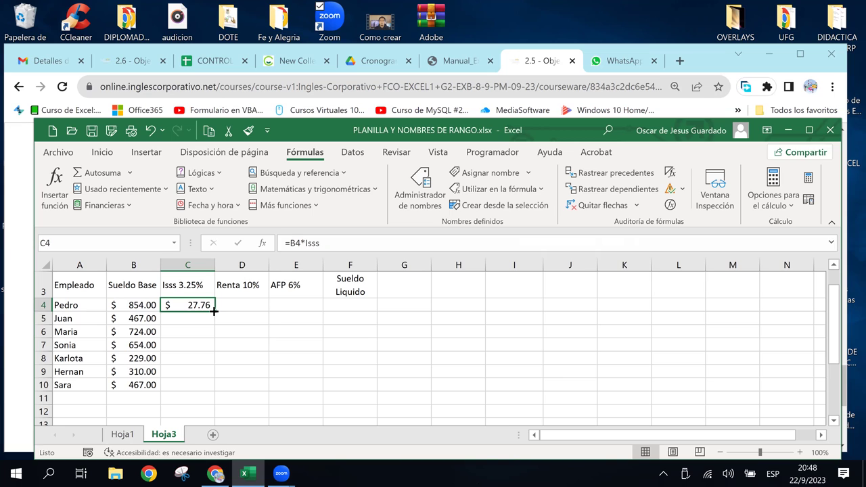
pyautogui.doubleClick(213, 310)
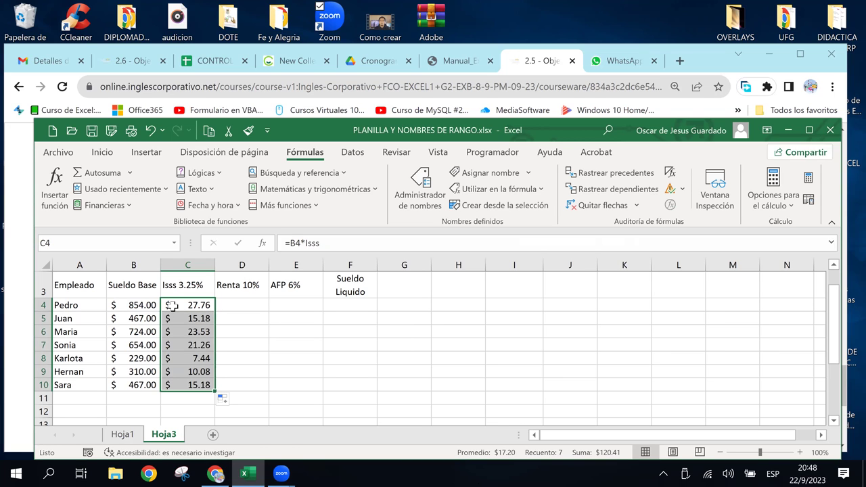
pyautogui.click(197, 306)
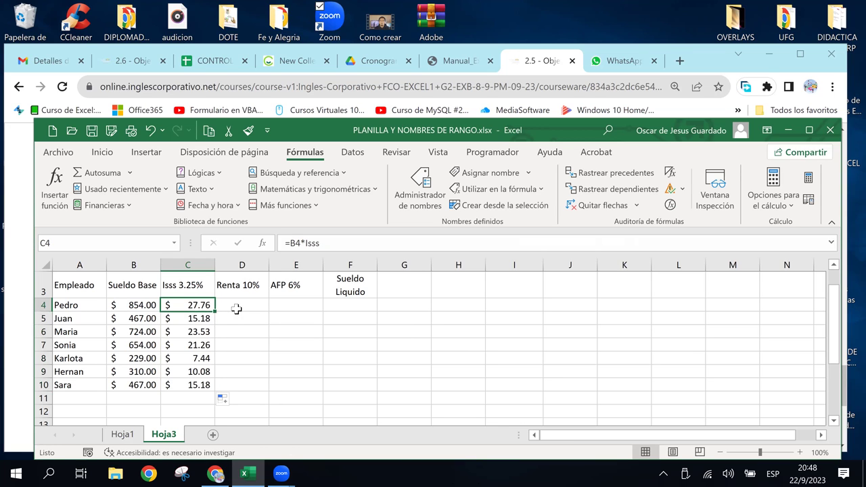
pyautogui.click(237, 309)
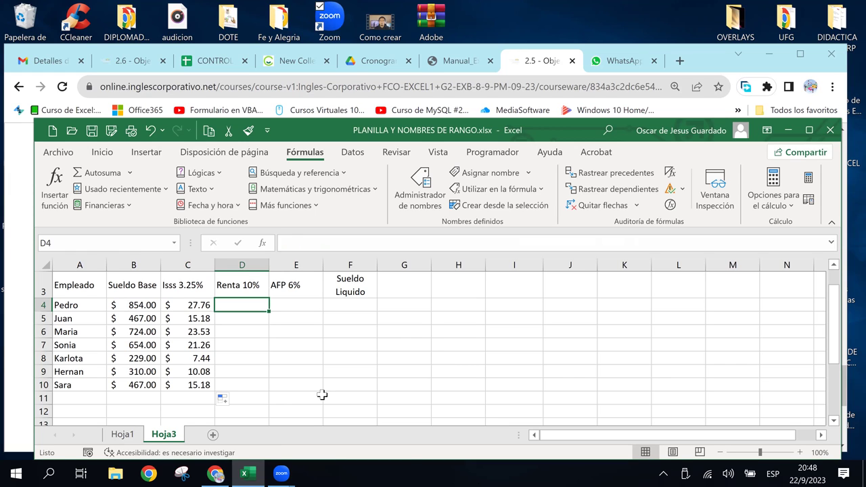
# Insert a blank column before Sueldo Liquido at column F.
pyautogui.click(285, 307)
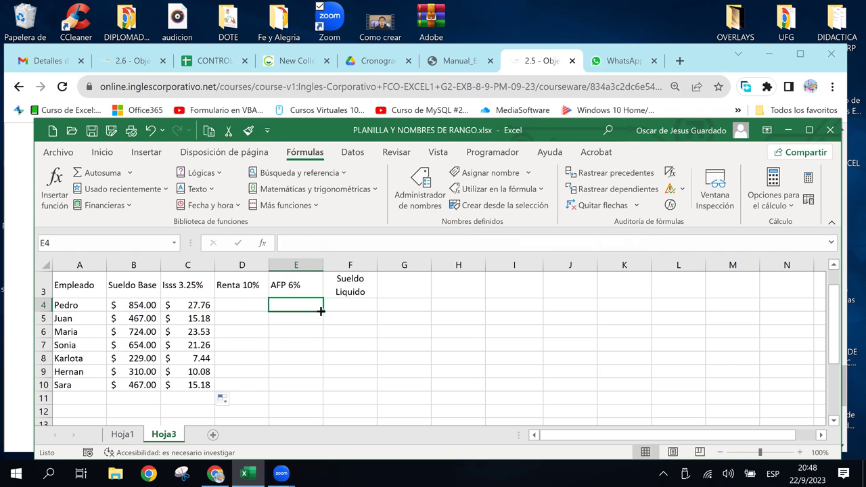
pyautogui.click(338, 305)
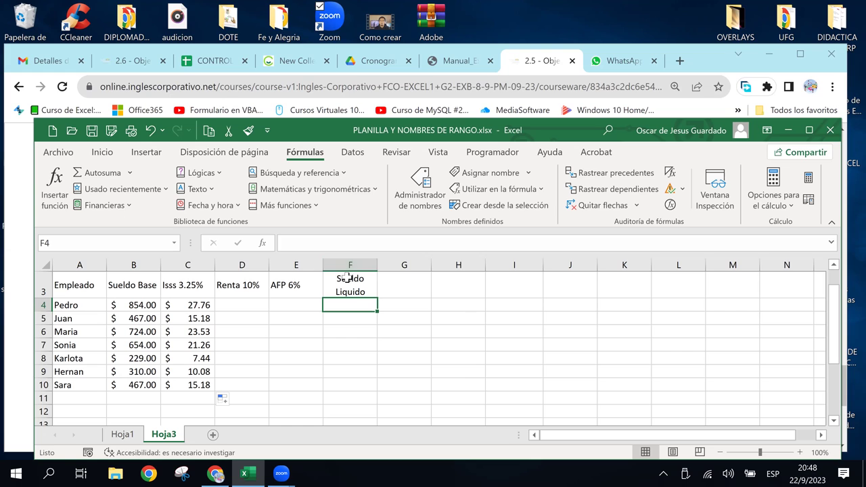
pyautogui.click(347, 265)
pyautogui.rightClick(347, 265)
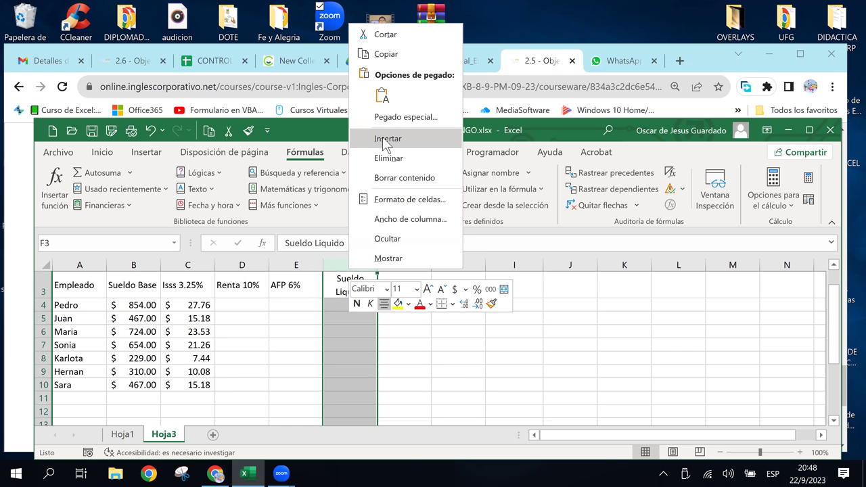
pyautogui.click(383, 138)
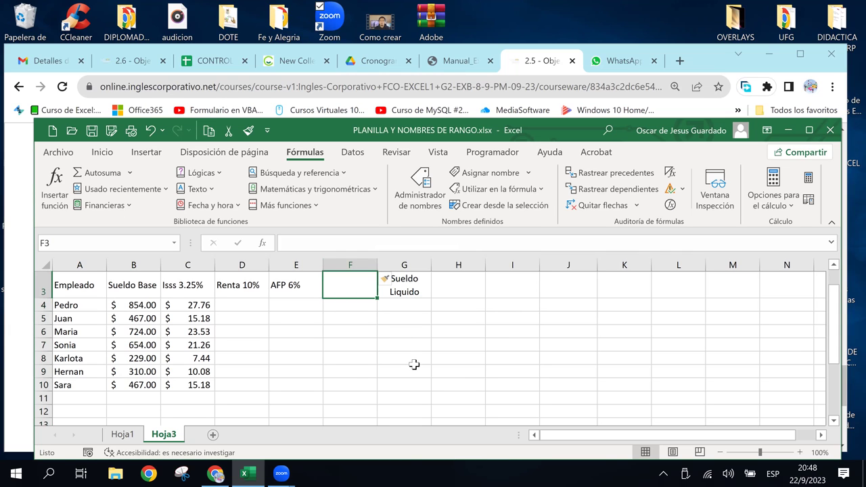
# Label the new column 'Total Desc.' in cell F3.
pyautogui.write('total')
pyautogui.press('BackSpace')
pyautogui.press('BackSpace')
pyautogui.press('BackSpace')
pyautogui.press('BackSpace')
pyautogui.press('BackSpace')
pyautogui.write('Total')
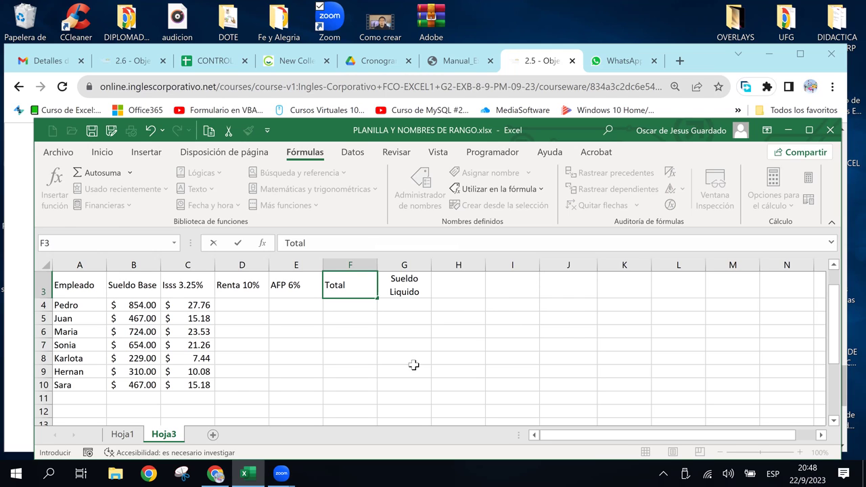
pyautogui.write(' Desc')
pyautogui.write('.')
pyautogui.press('Return')
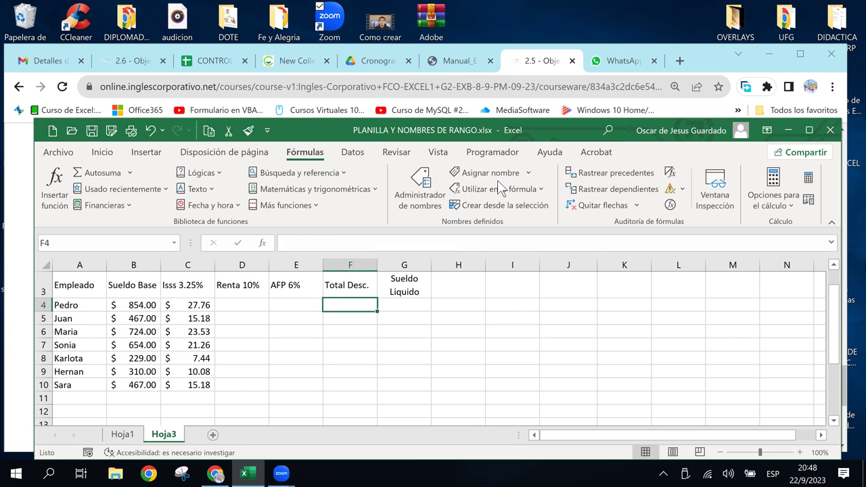
# Create the workbook name Renta referring to the constant 10%.
pyautogui.click(235, 310)
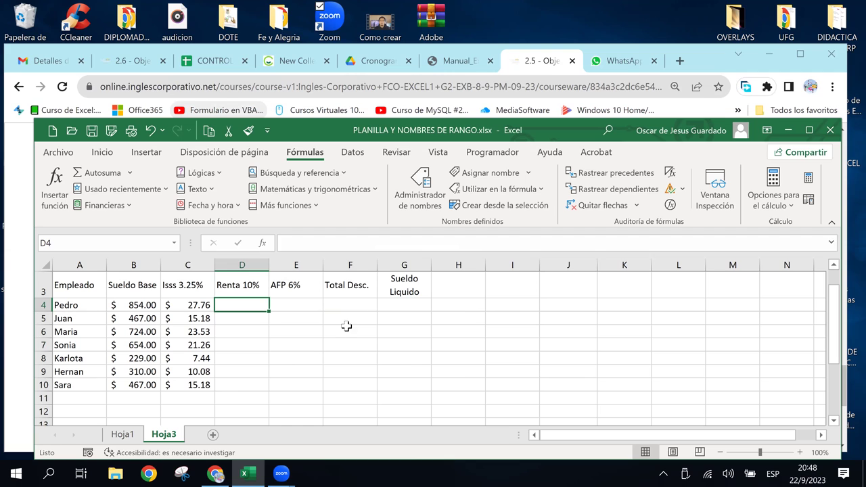
pyautogui.click(482, 174)
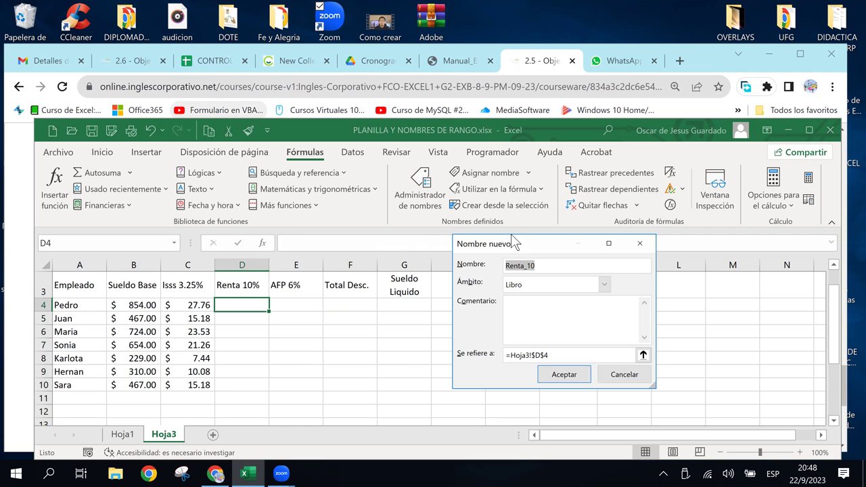
pyautogui.moveTo(512, 244); pyautogui.dragTo(503, 218)
pyautogui.click(550, 239)
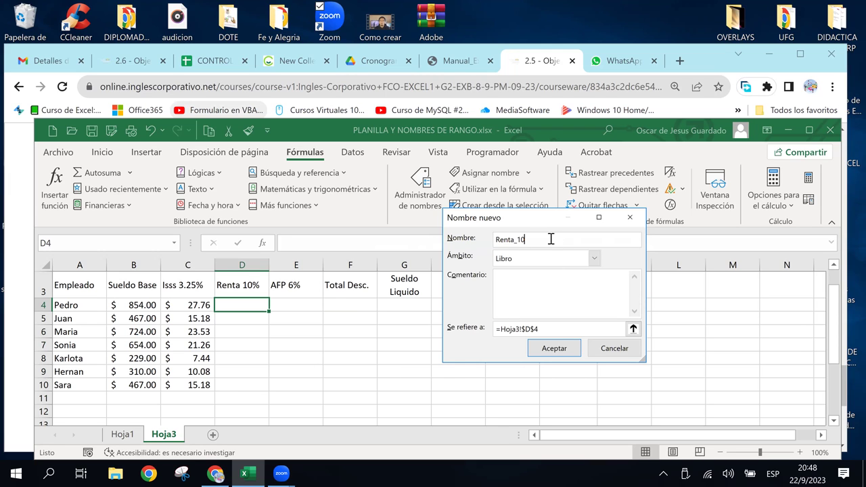
pyautogui.press('BackSpace')
pyautogui.press('BackSpace')
pyautogui.press('BackSpace')
pyautogui.moveTo(545, 329); pyautogui.dragTo(479, 330)
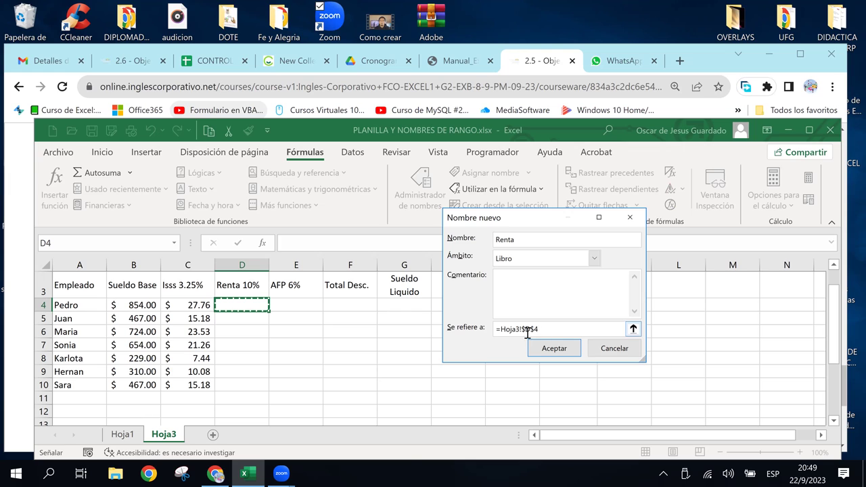
pyautogui.press('F2')
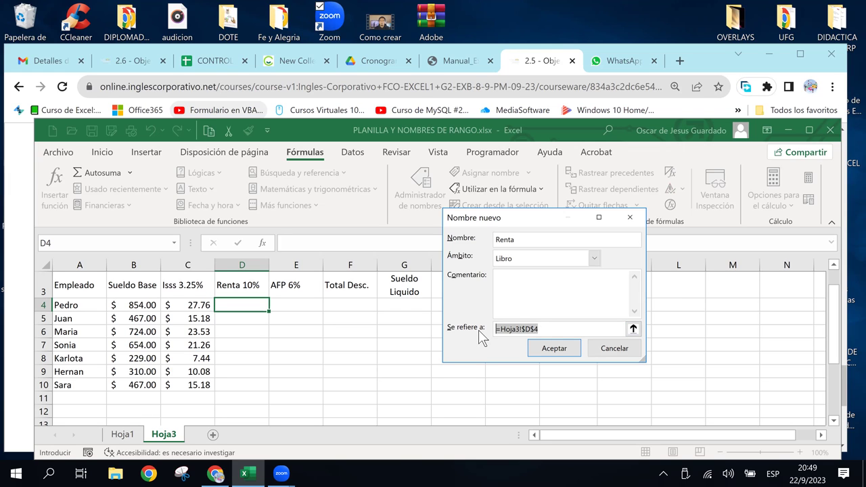
pyautogui.write('10')
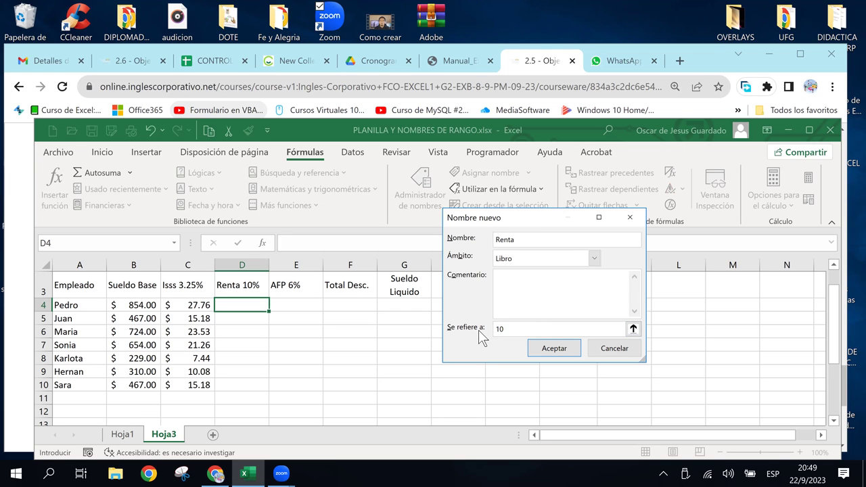
pyautogui.write('%')
pyautogui.click(553, 349)
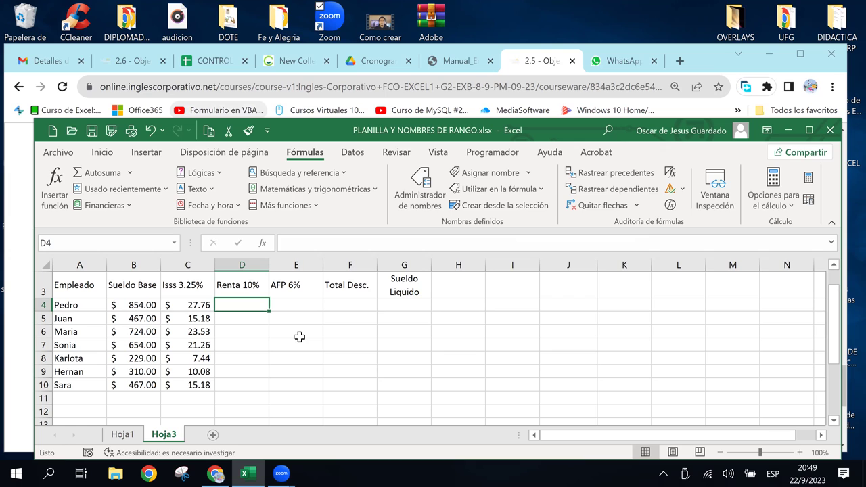
# Start a B4 multiplication formula in D4 and bring up the defined-names list with F3.
pyautogui.write('=')
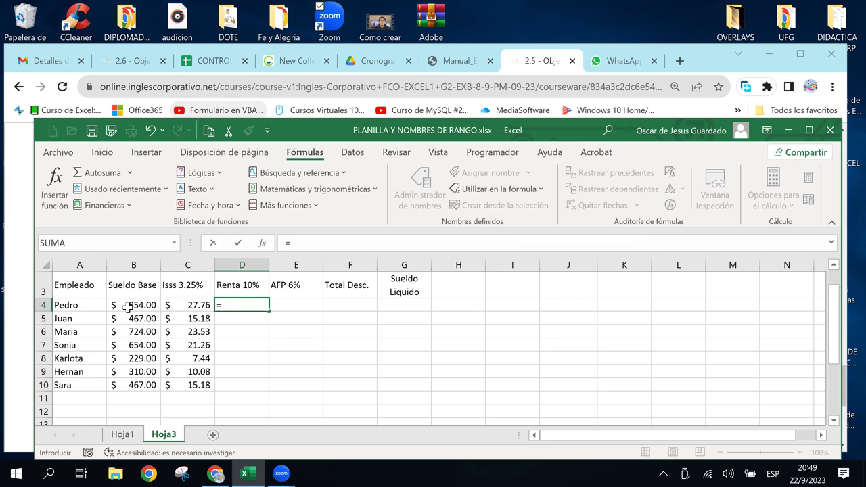
pyautogui.click(128, 306)
pyautogui.write('*')
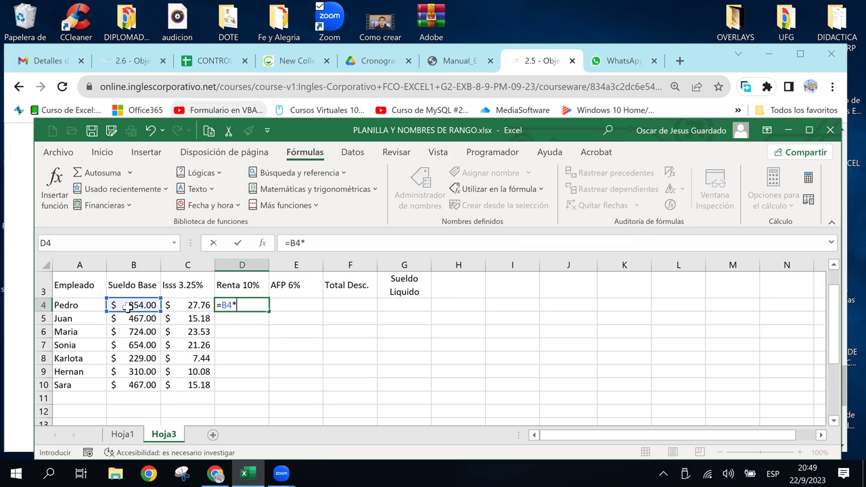
pyautogui.hotkey('shift', 'F3')
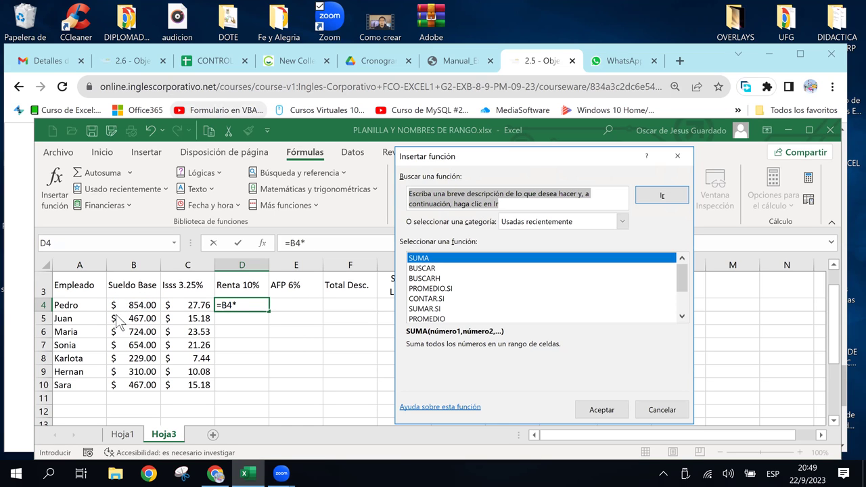
pyautogui.press('Escape')
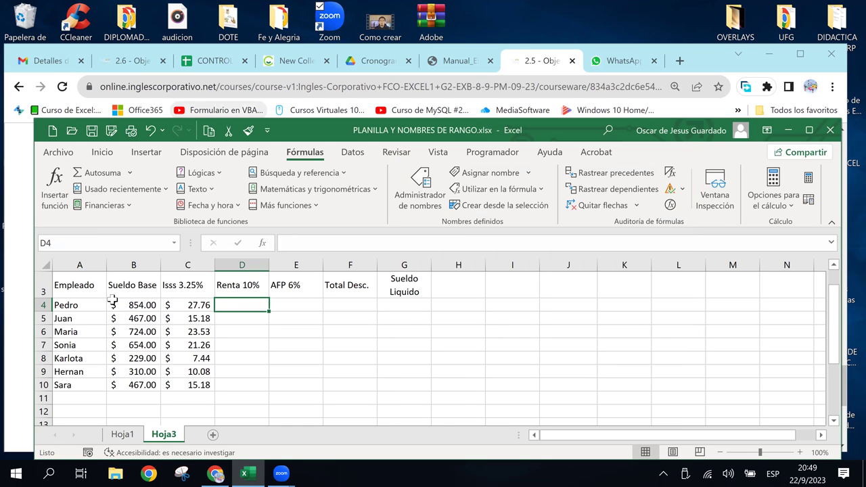
pyautogui.press('F3')
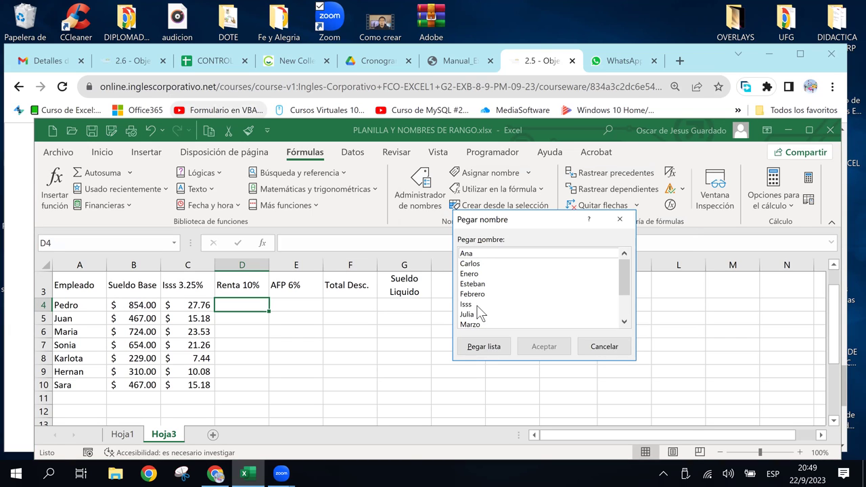
# Enter =B4*Renta in D4 and fill it down to D10.
pyautogui.scroll(-1, 485, 323)
pyautogui.click(482, 315)
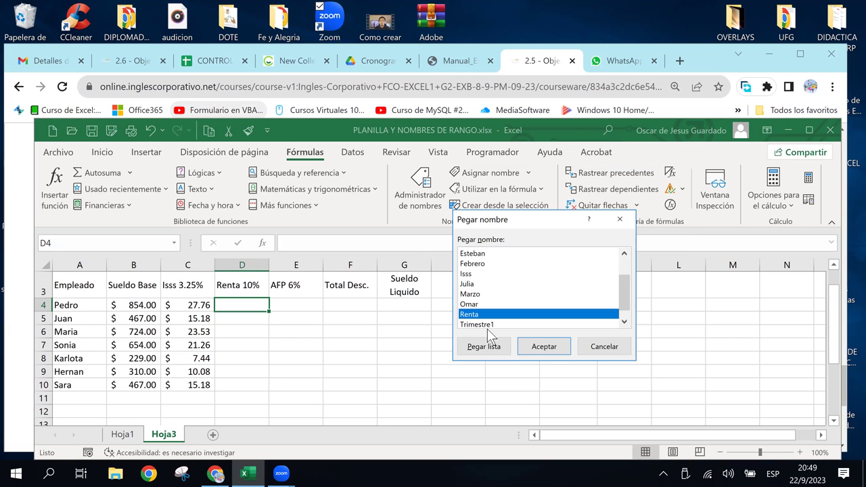
pyautogui.click(544, 345)
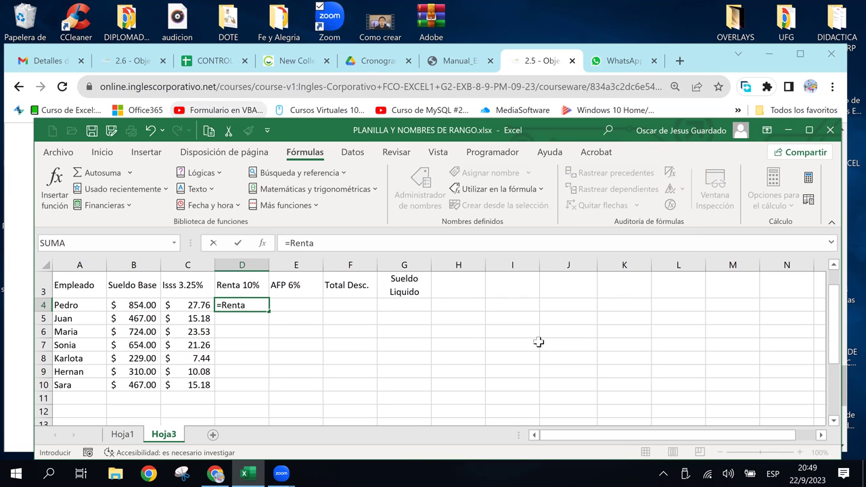
pyautogui.click(221, 305)
pyautogui.click(138, 306)
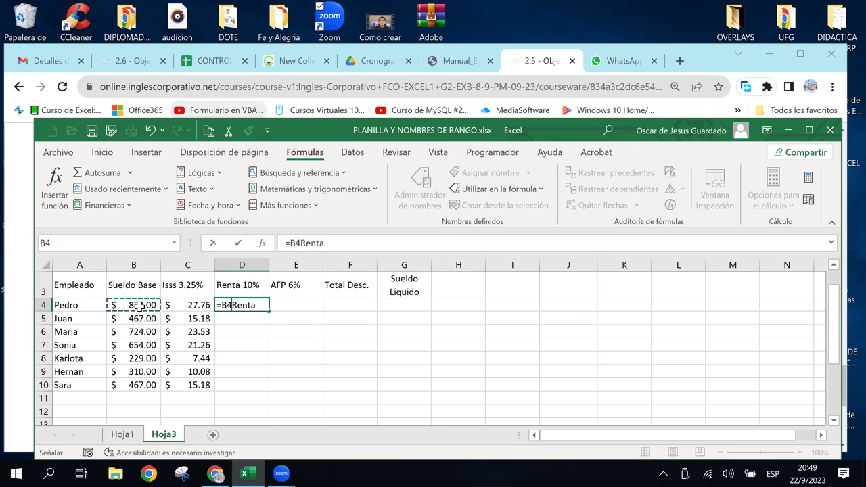
pyautogui.write('*')
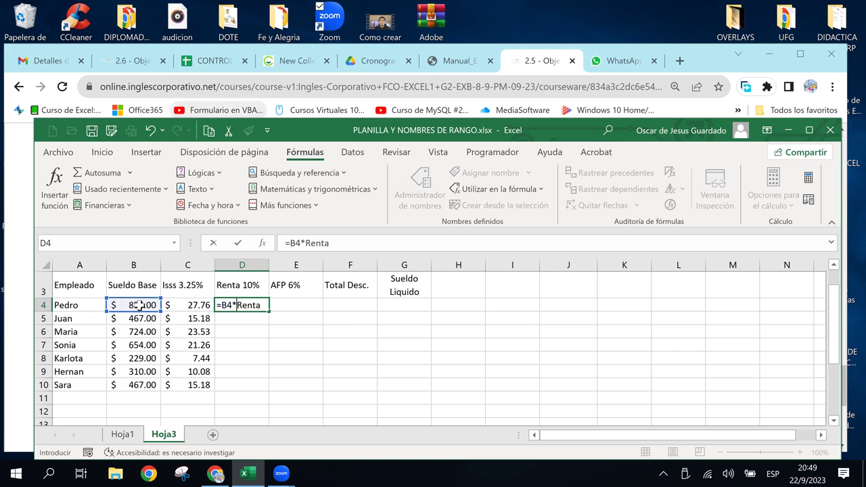
pyautogui.press('Return')
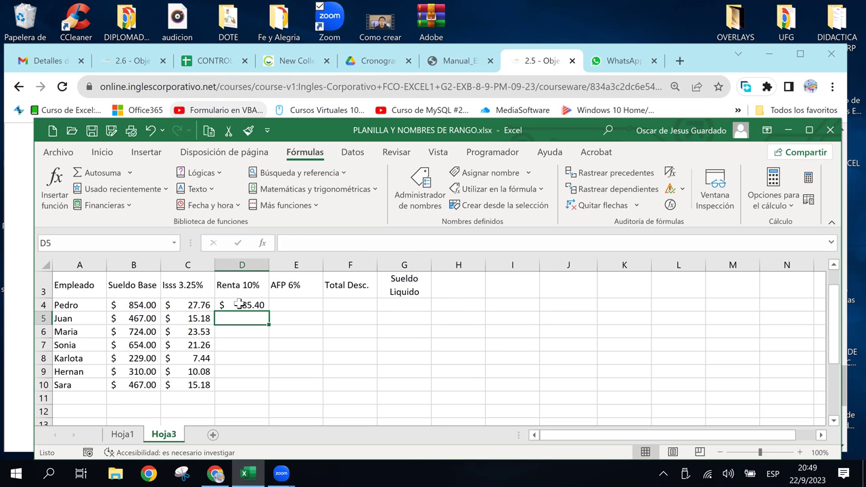
pyautogui.click(243, 305)
pyautogui.doubleClick(268, 312)
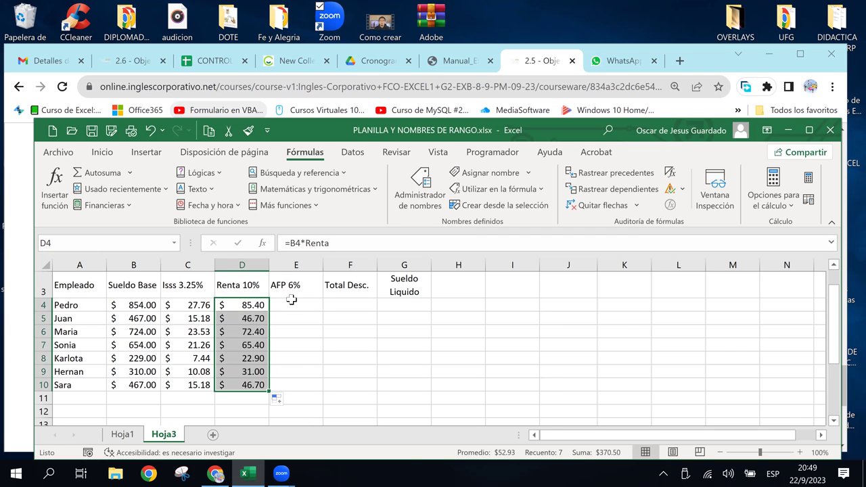
pyautogui.click(292, 301)
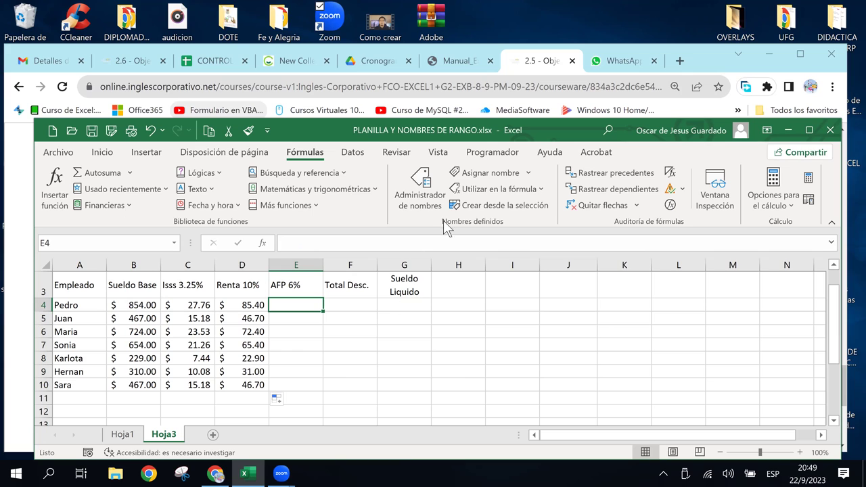
# Create the workbook name AFP referring to the constant 6%.
pyautogui.click(493, 180)
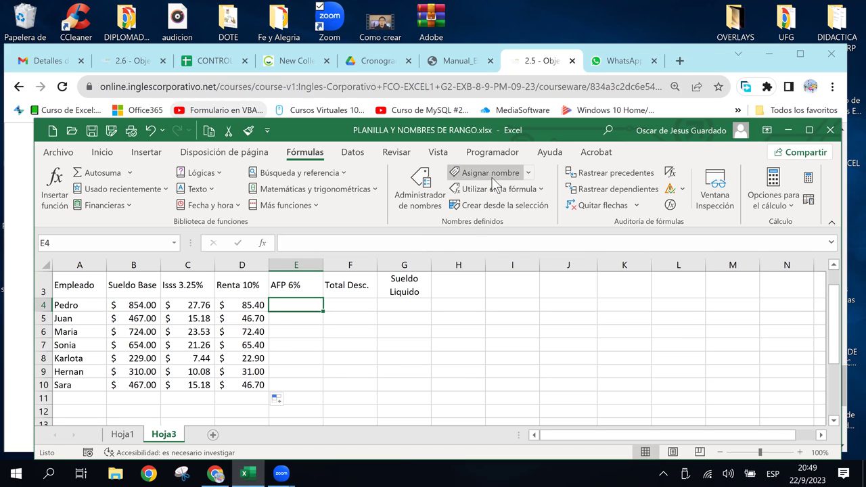
pyautogui.click(536, 238)
pyautogui.write('AFP')
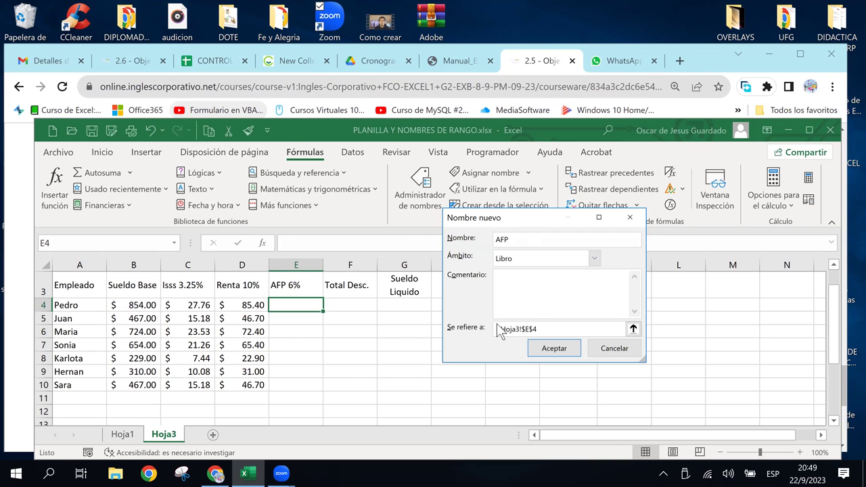
pyautogui.click(541, 328)
pyautogui.moveTo(541, 328); pyautogui.dragTo(502, 330)
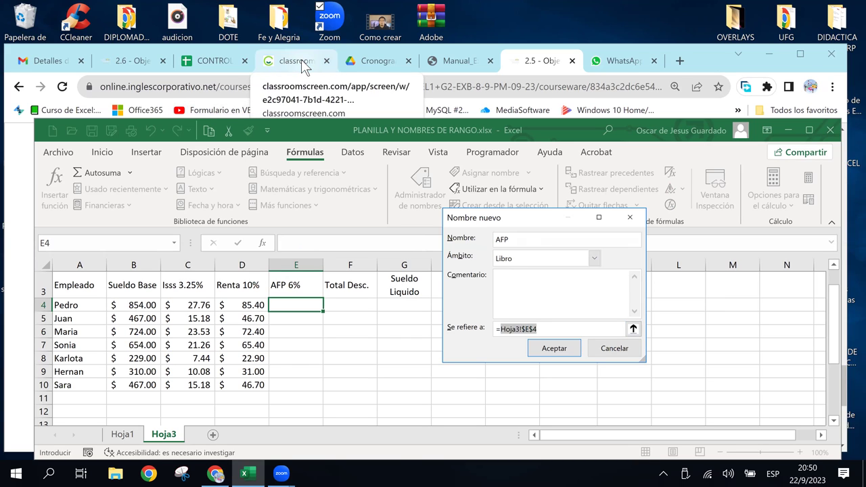
pyautogui.write('6')
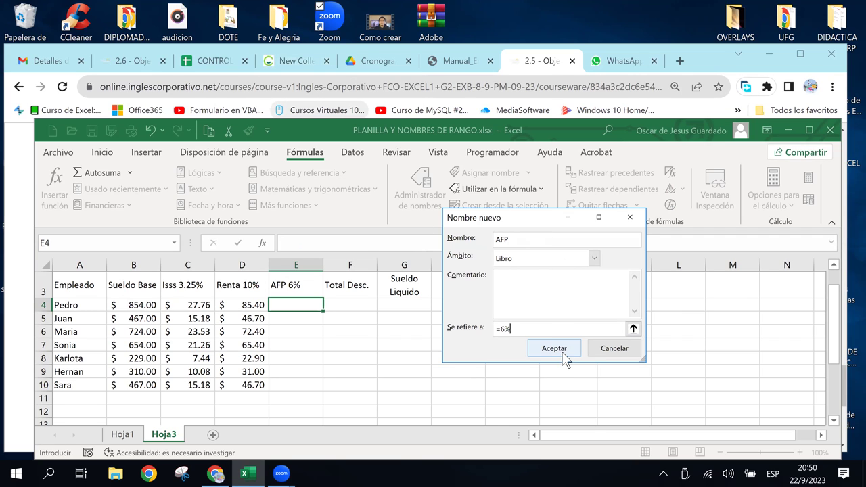
pyautogui.click(498, 328)
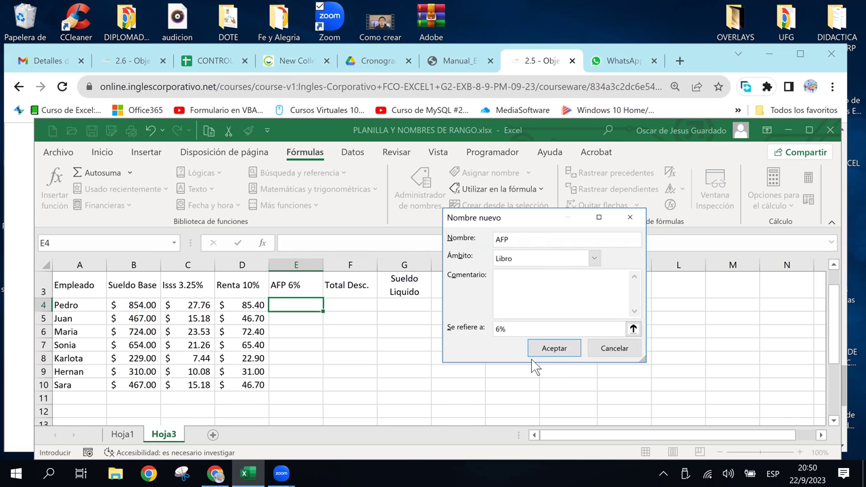
pyautogui.click(554, 348)
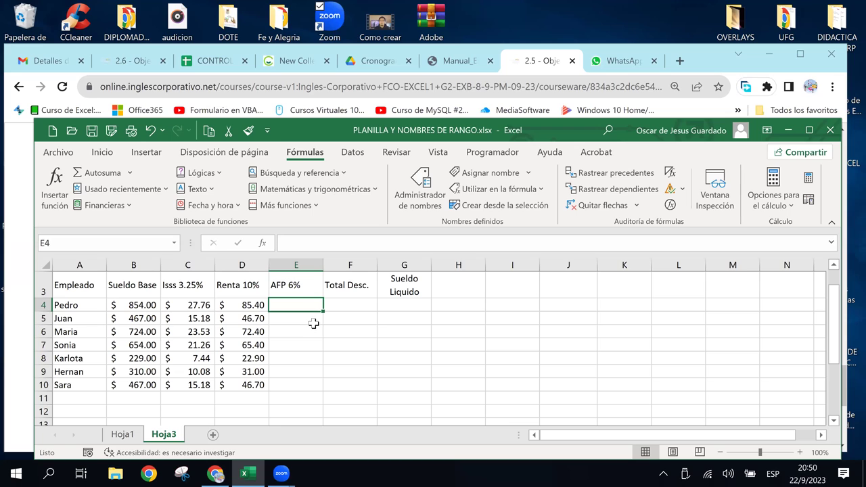
# Enter =B4*AFP in E4 via autocomplete and fill it down to E10.
pyautogui.write('=')
pyautogui.click(148, 306)
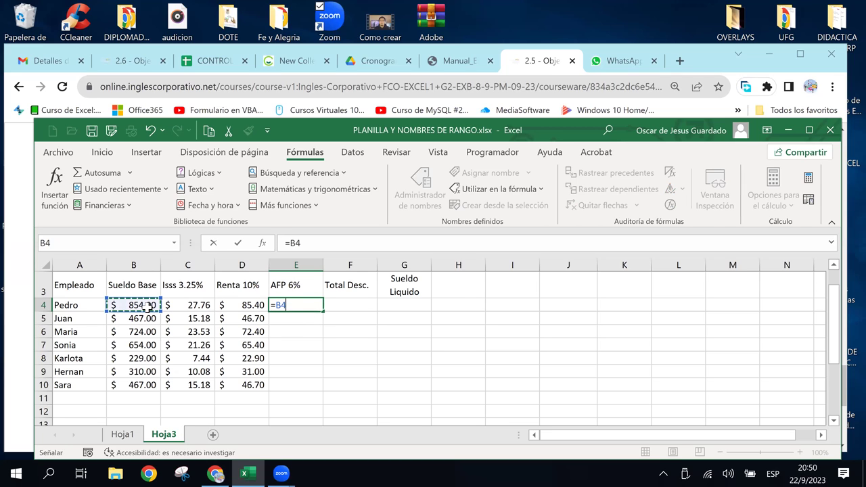
pyautogui.write('*')
pyautogui.write('af')
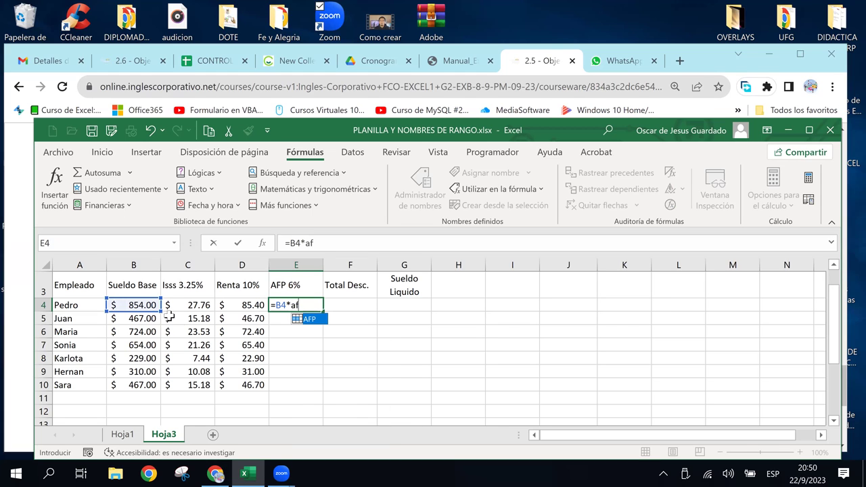
pyautogui.doubleClick(306, 322)
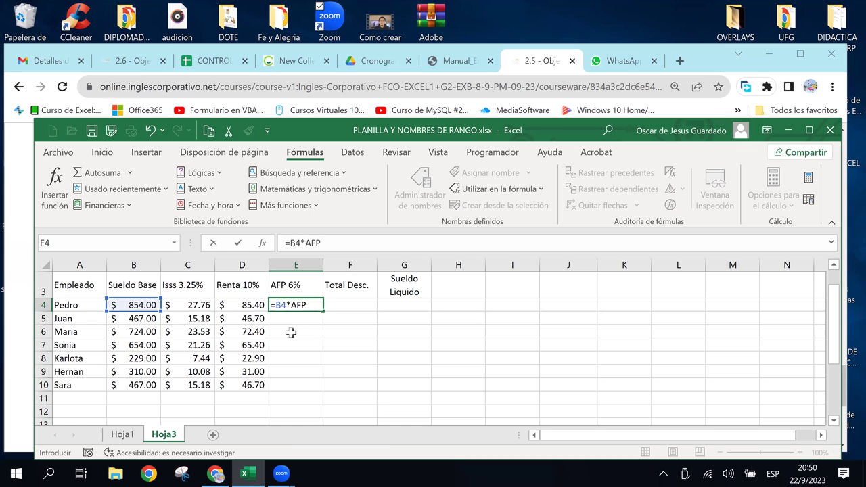
pyautogui.press('Return')
pyautogui.click(298, 306)
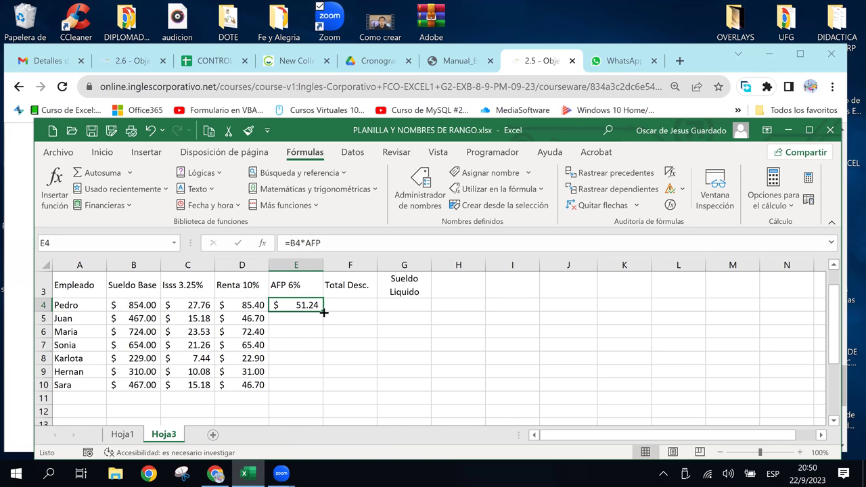
pyautogui.doubleClick(323, 311)
pyautogui.click(305, 315)
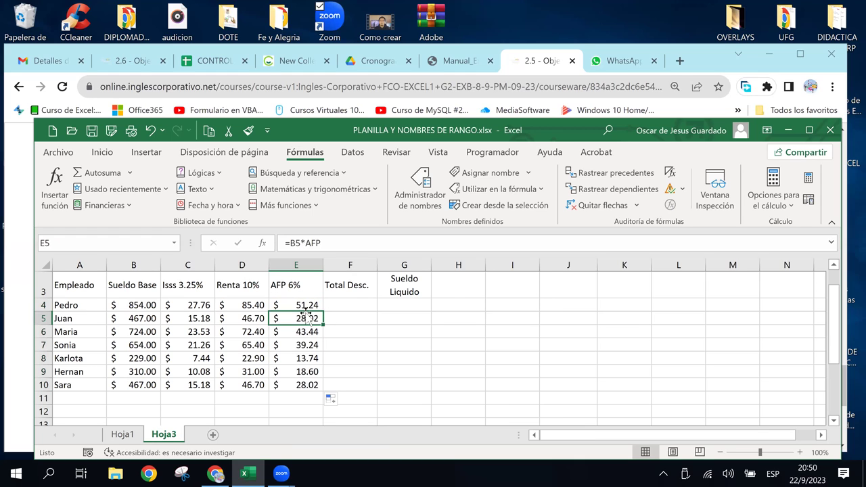
# Review the Isss, Renta and AFP formulas in columns C through E.
pyautogui.click(340, 304)
pyautogui.click(249, 333)
pyautogui.click(206, 318)
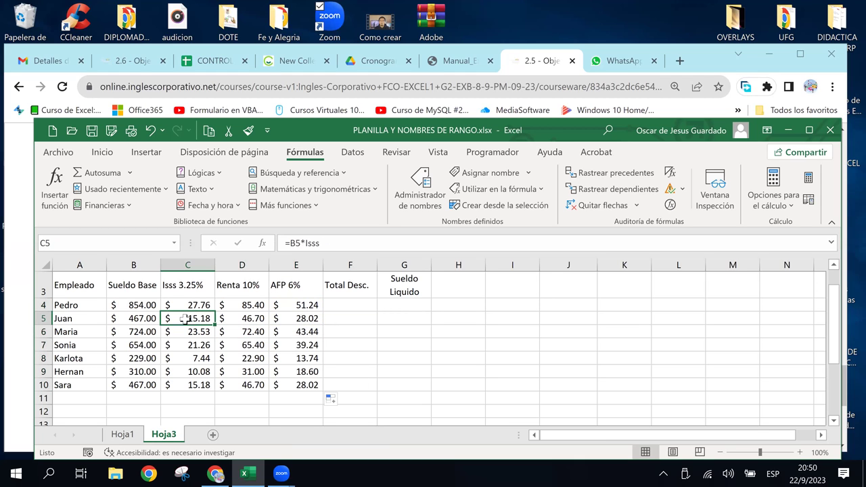
pyautogui.click(132, 296)
pyautogui.moveTo(195, 297); pyautogui.dragTo(298, 290)
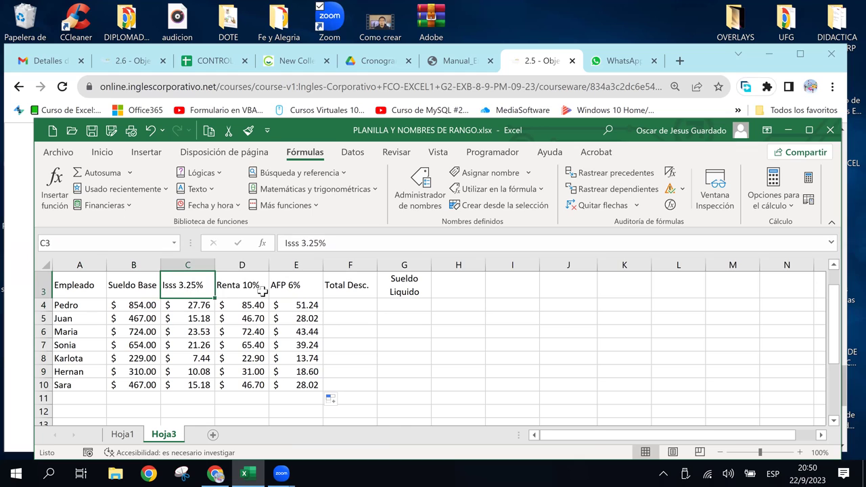
pyautogui.click(282, 318)
pyautogui.click(296, 305)
pyautogui.click(226, 302)
pyautogui.click(310, 307)
pyautogui.click(261, 307)
pyautogui.click(287, 305)
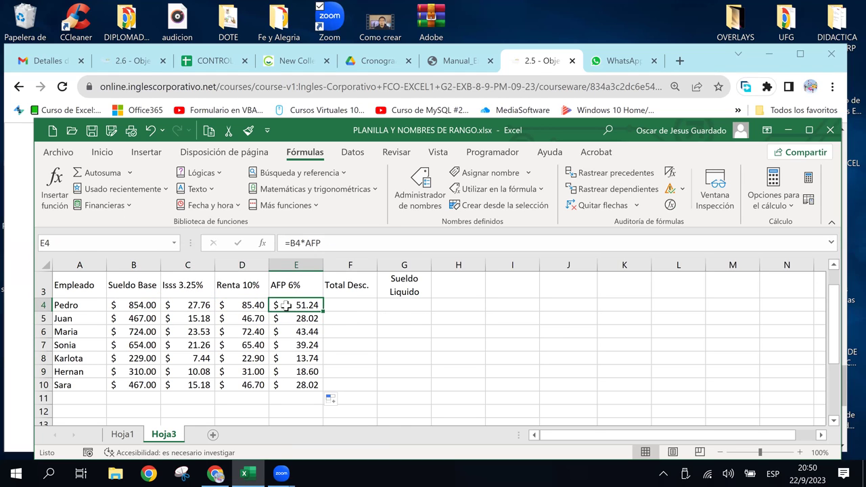
pyautogui.click(333, 306)
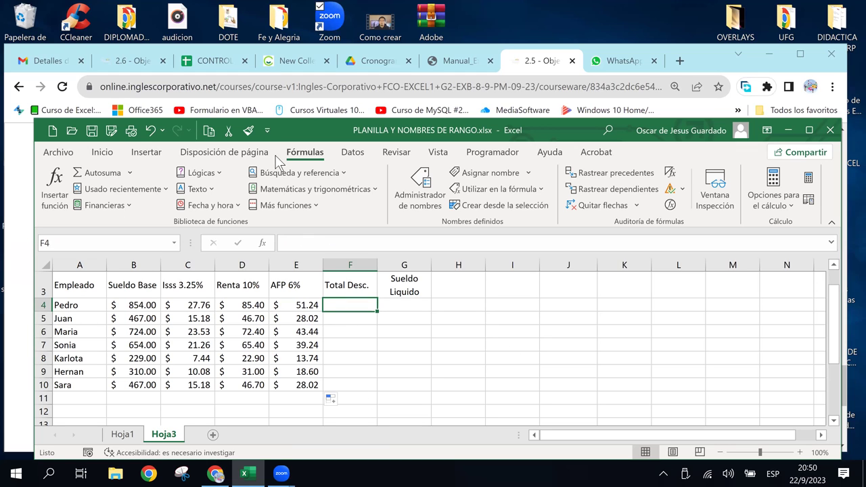
# AutoSum C4:E4 into F4 and drag the total down to F10.
pyautogui.click(86, 179)
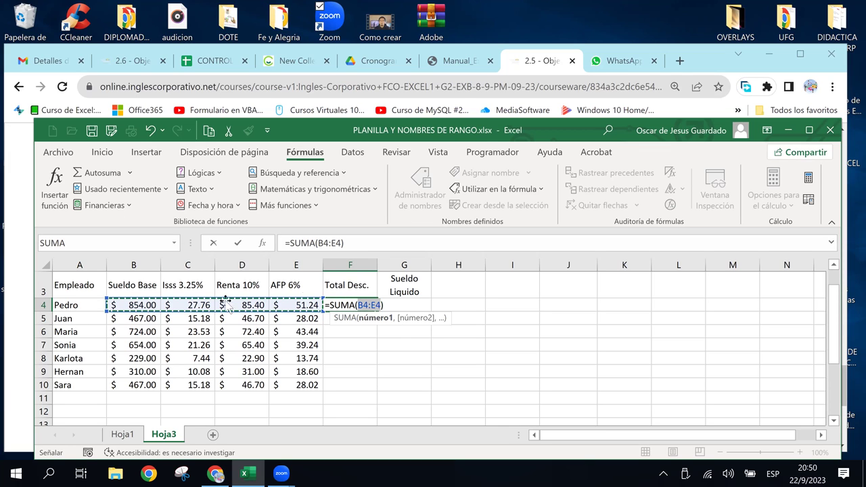
pyautogui.moveTo(185, 307); pyautogui.dragTo(284, 299)
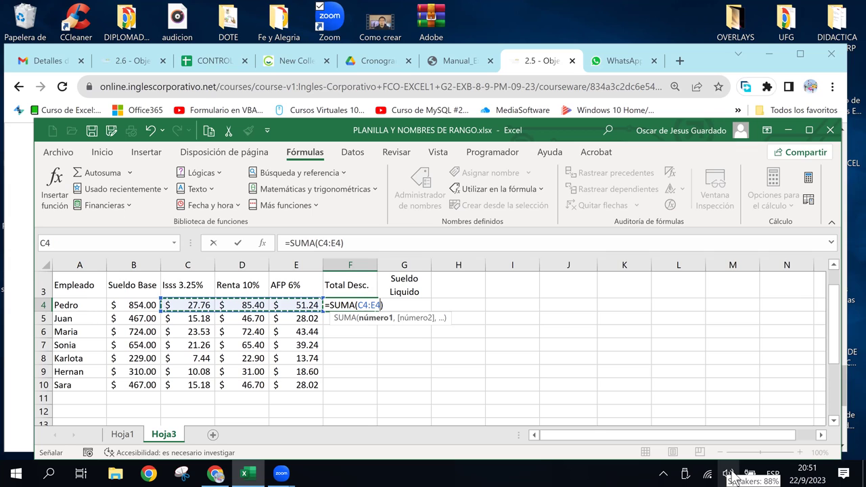
pyautogui.press('Return')
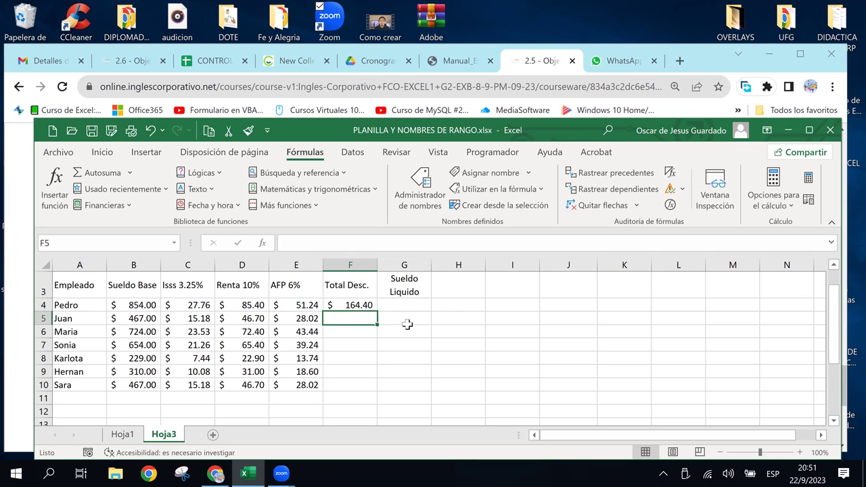
pyautogui.click(365, 307)
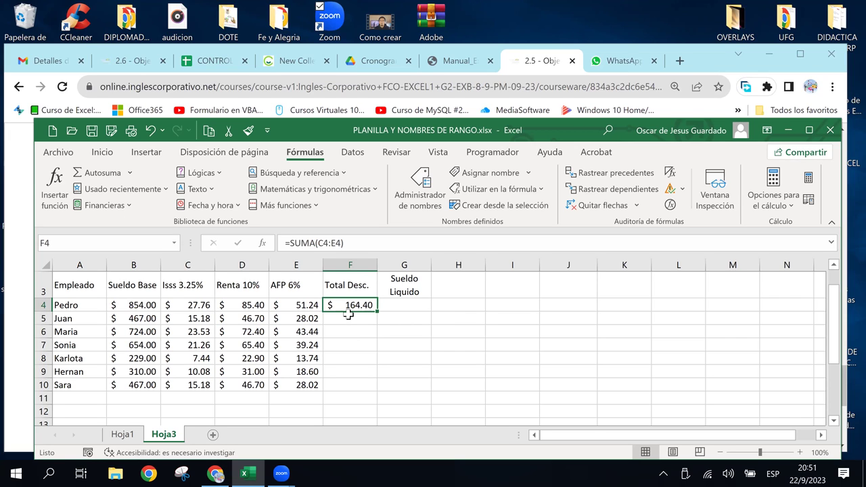
pyautogui.moveTo(379, 312); pyautogui.dragTo(379, 313)
pyautogui.moveTo(378, 312); pyautogui.dragTo(378, 385)
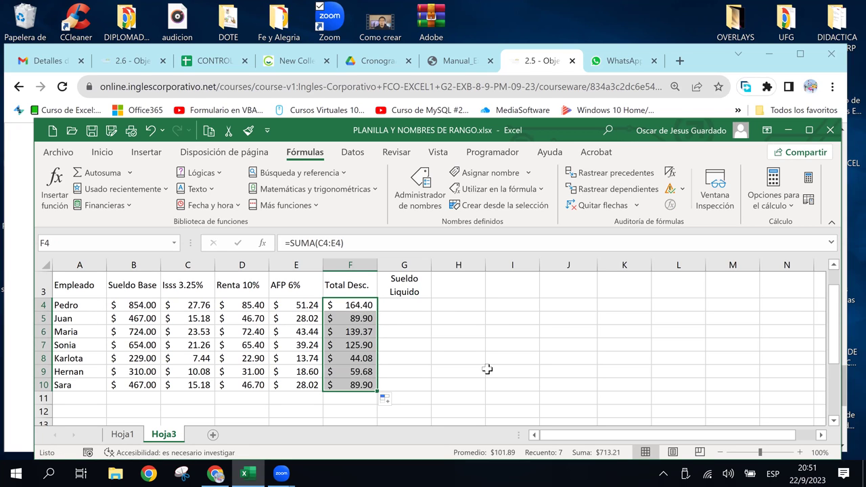
pyautogui.click(410, 304)
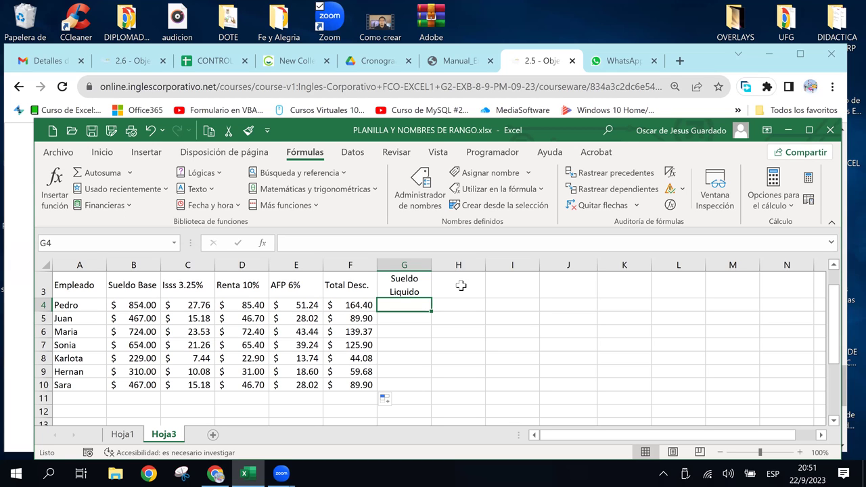
# Enter =B4-F4 in G4 and fill it down to G10.
pyautogui.write('=')
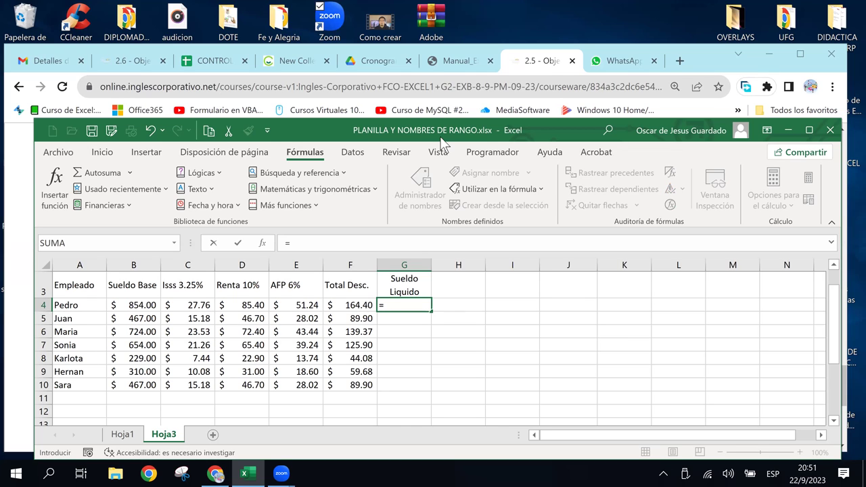
pyautogui.click(137, 304)
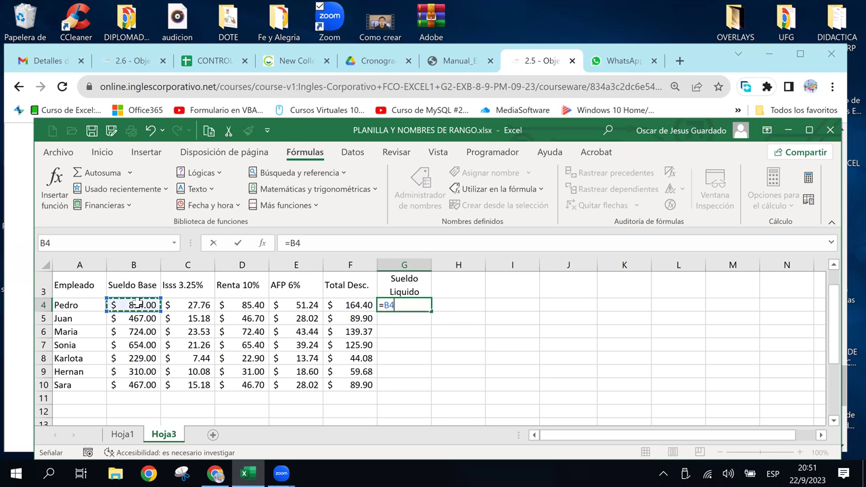
pyautogui.write('-')
pyautogui.click(360, 306)
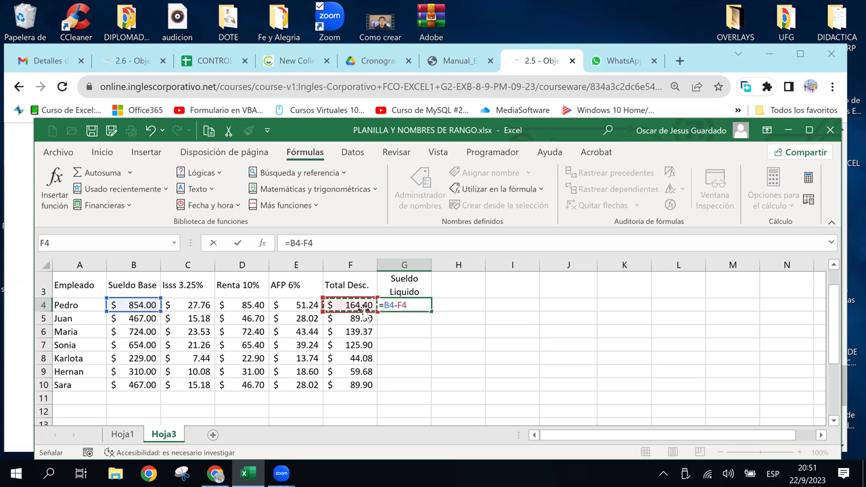
pyautogui.press('Return')
pyautogui.click(398, 295)
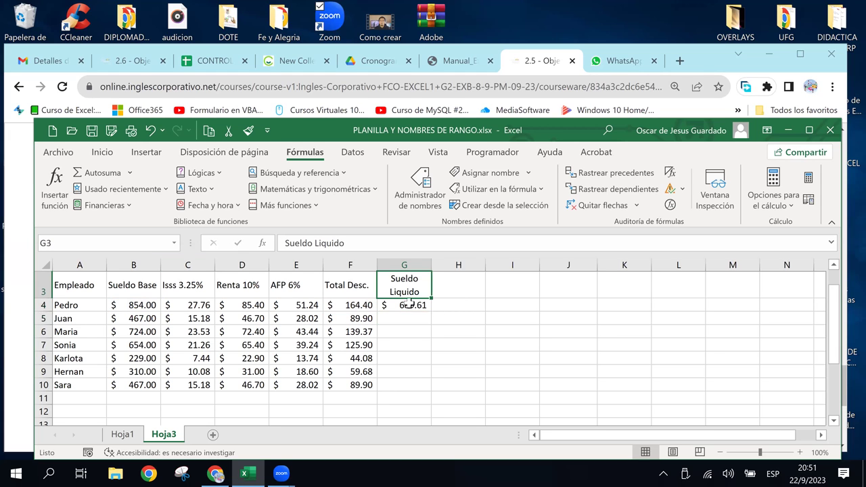
pyautogui.click(422, 306)
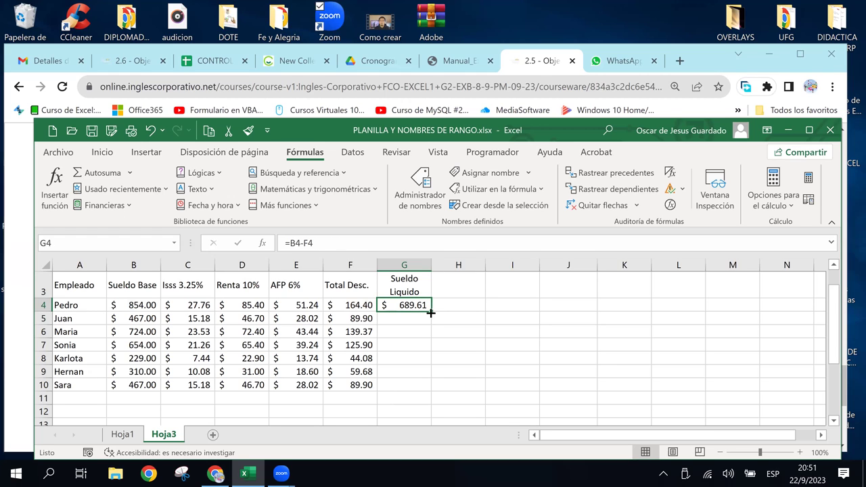
pyautogui.doubleClick(430, 310)
# Check the copied net salaries and the Renta, AFP and total-deduction values.
pyautogui.click(415, 351)
pyautogui.click(414, 331)
pyautogui.click(414, 306)
pyautogui.click(340, 319)
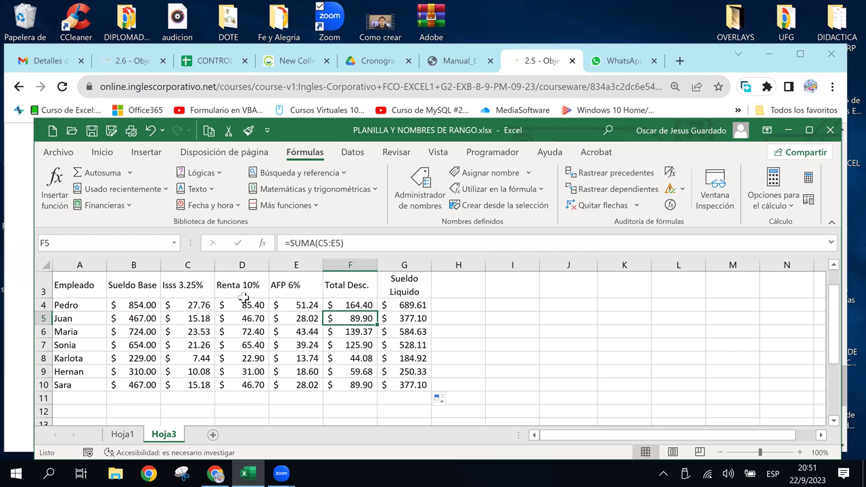
pyautogui.click(256, 306)
pyautogui.click(301, 306)
pyautogui.click(244, 306)
pyautogui.click(252, 331)
pyautogui.click(257, 306)
pyautogui.click(304, 318)
pyautogui.click(308, 356)
pyautogui.click(285, 307)
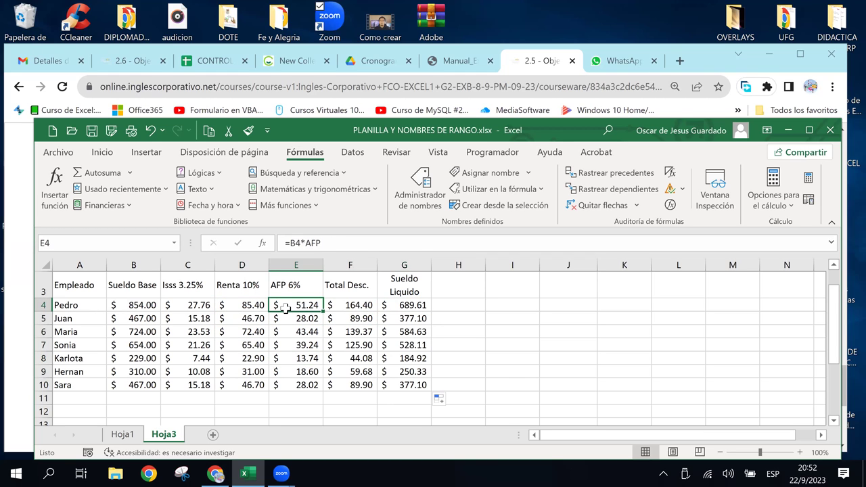
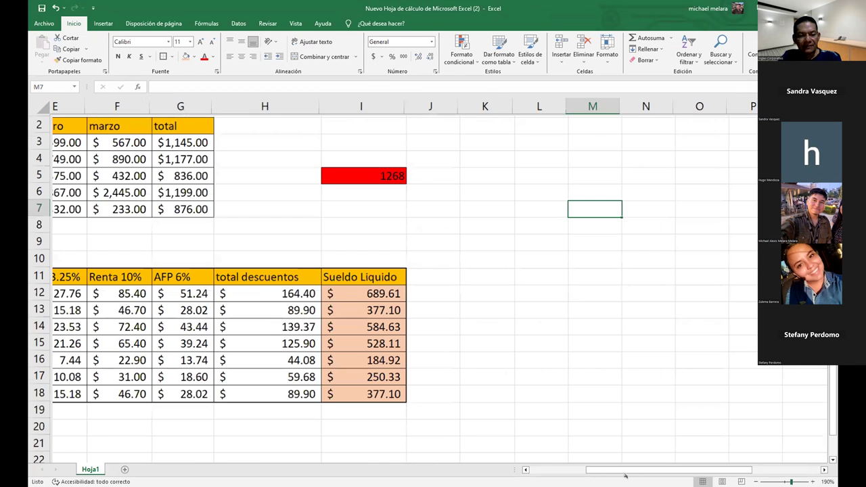
# In the Fórmulas Name Manager, check AFP is 0.06, Isss 0.0325 and Renta 0.1.
pyautogui.hscroll(-3, 740, 334)
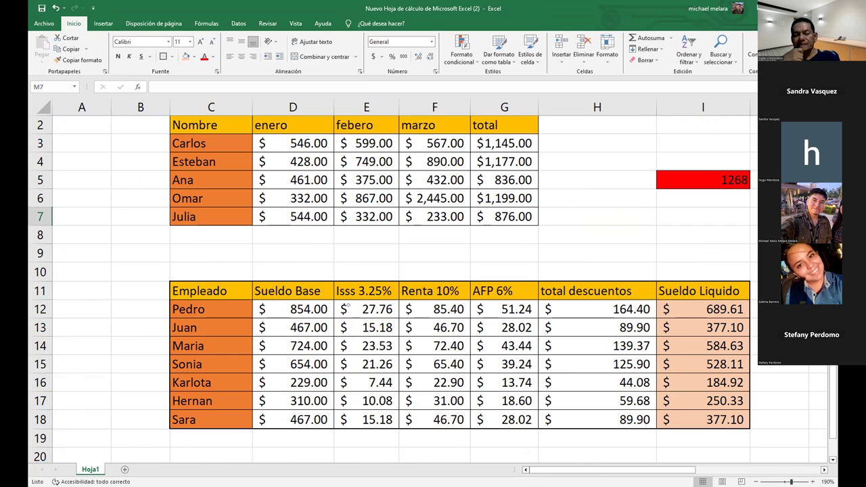
pyautogui.click(206, 23)
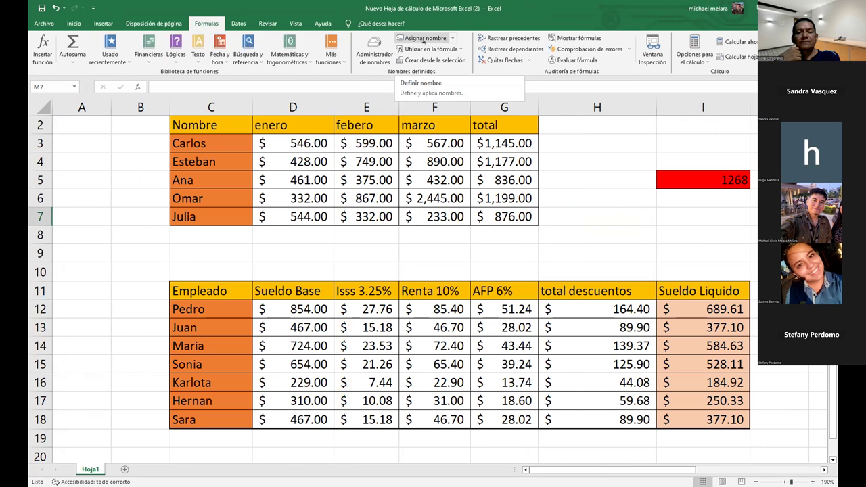
pyautogui.click(386, 52)
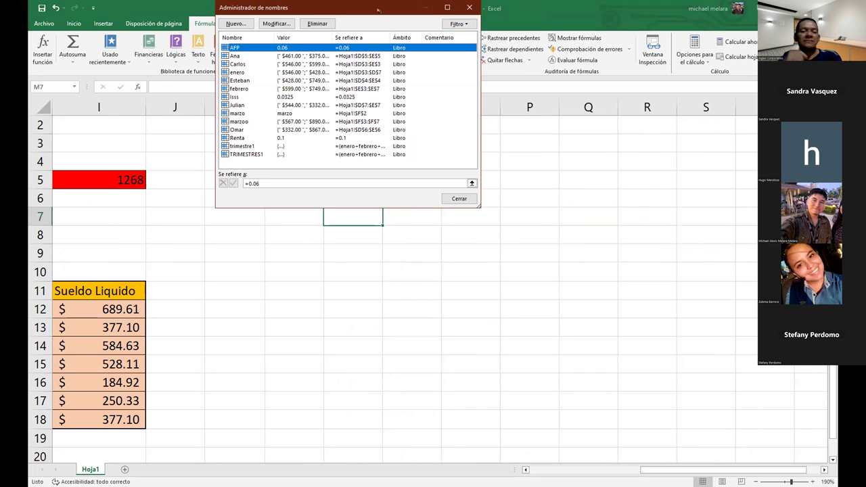
pyautogui.moveTo(379, 5); pyautogui.dragTo(425, 81)
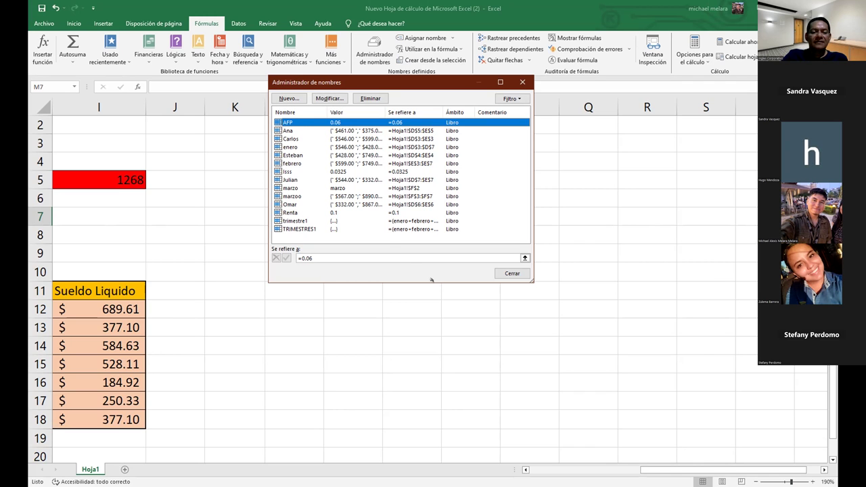
pyautogui.click(295, 258)
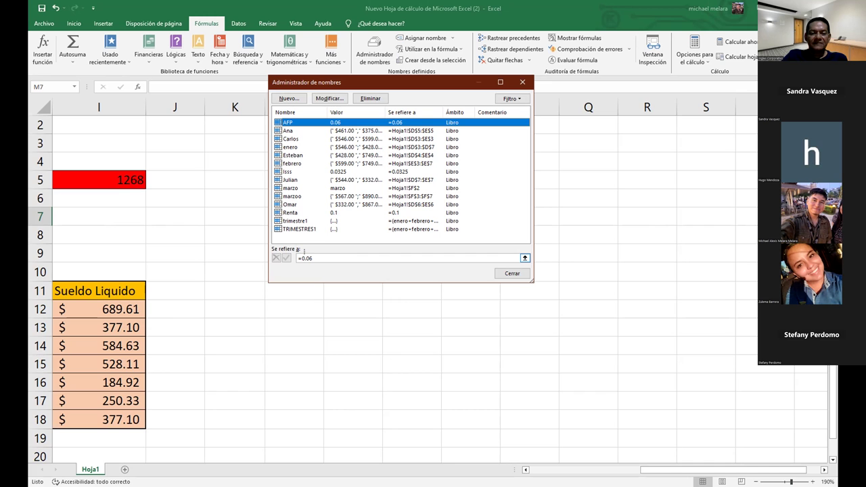
pyautogui.click(512, 274)
# Review EJEMPLO's AFP, ISSS and Renta constants in the Name Manager, then close it.
pyautogui.moveTo(643, 469); pyautogui.dragTo(611, 460)
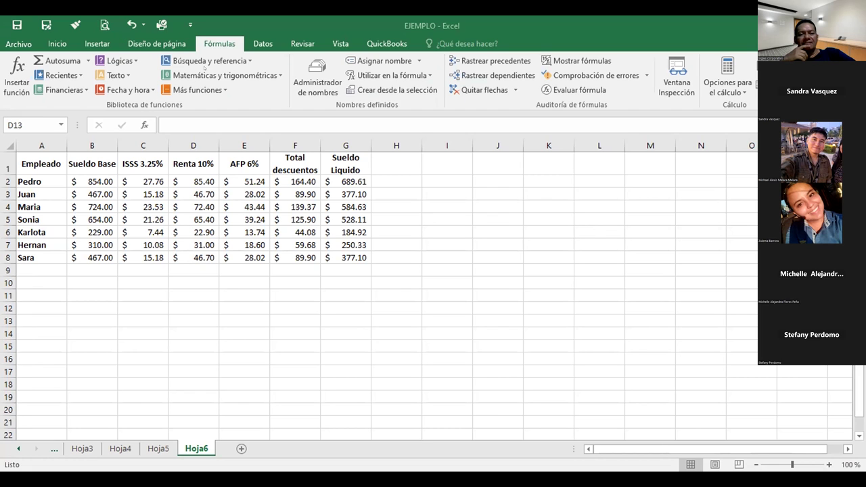
pyautogui.click(317, 81)
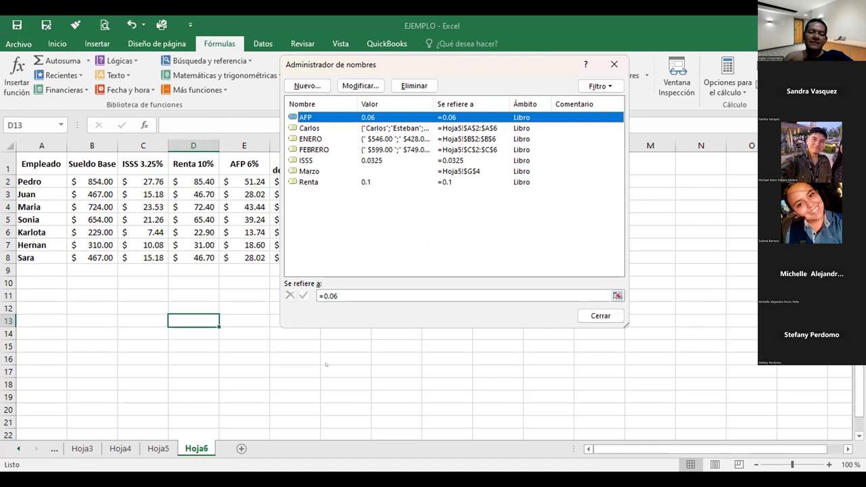
pyautogui.click(611, 315)
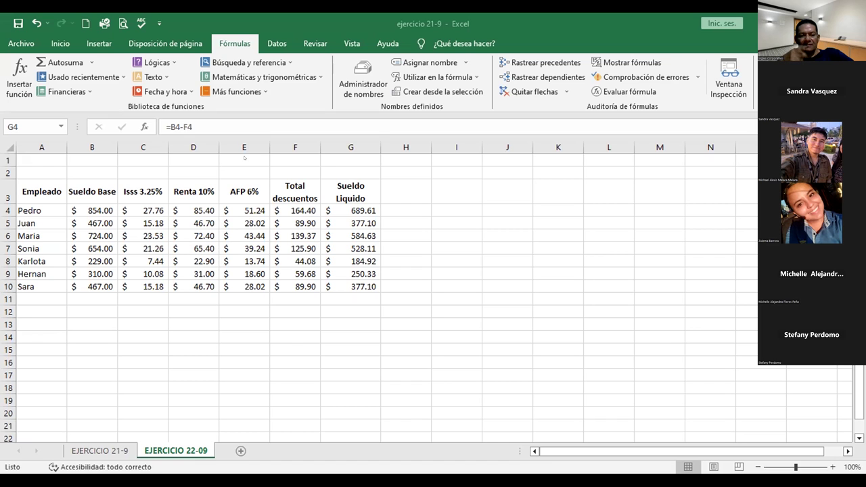
# In ejercicio 21-9's Name Manager, check Isss is 3.25% and Renta 10%.
pyautogui.click(363, 77)
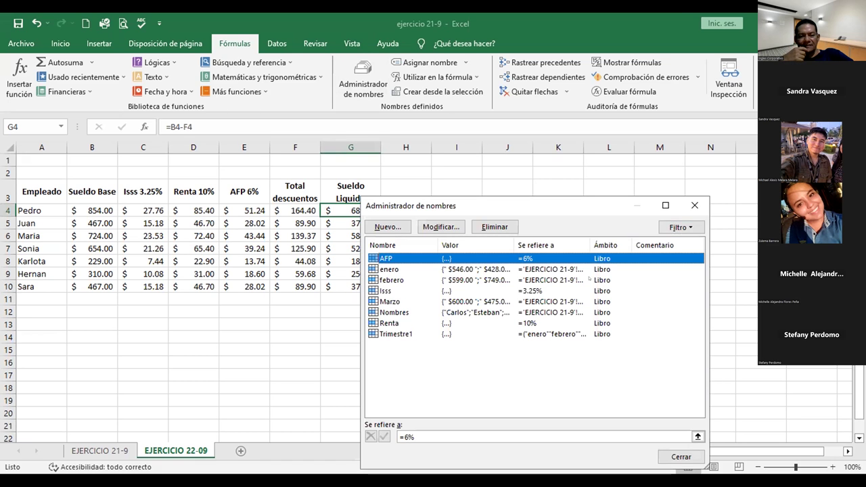
pyautogui.click(397, 290)
pyautogui.click(389, 323)
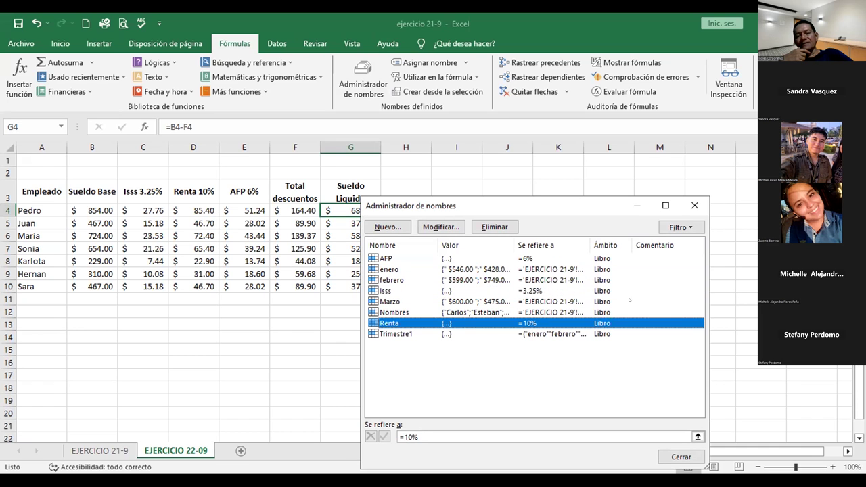
pyautogui.click(684, 200)
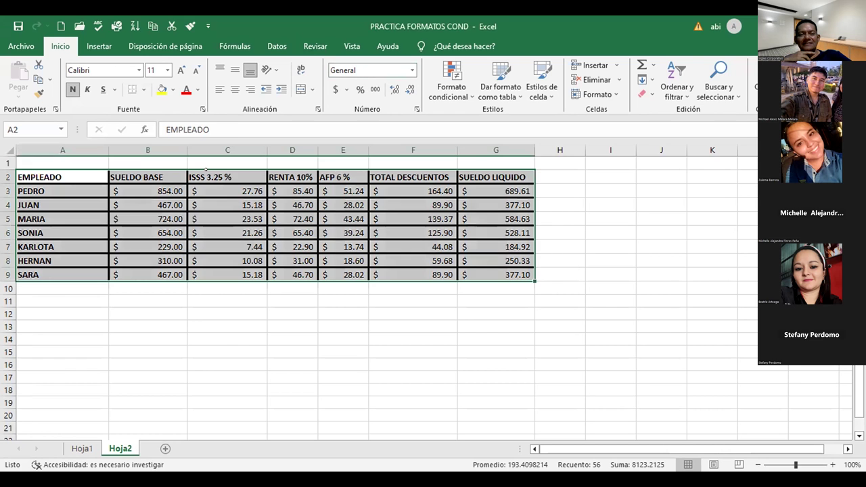
# Inspect the ISSS formula =B3*ISSS in C3 and the Renta formula =B3*RENTA in D3.
pyautogui.click(181, 178)
pyautogui.click(262, 178)
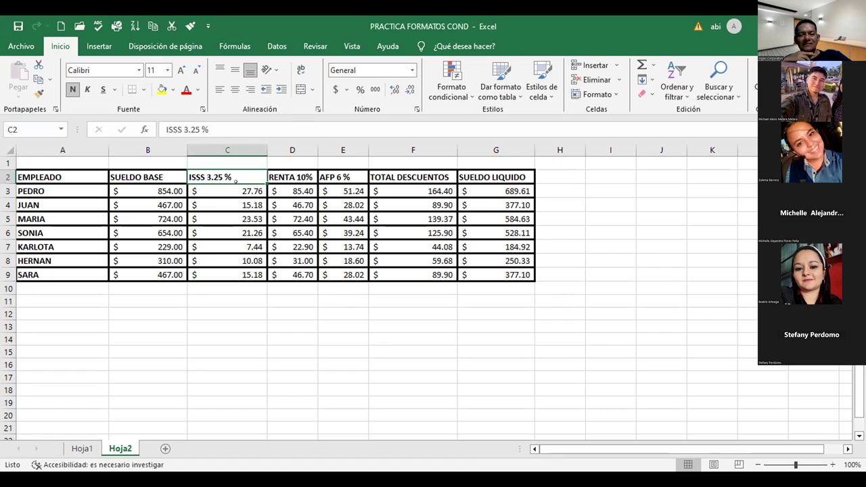
pyautogui.press('Down')
pyautogui.write('=B3*ISSS')
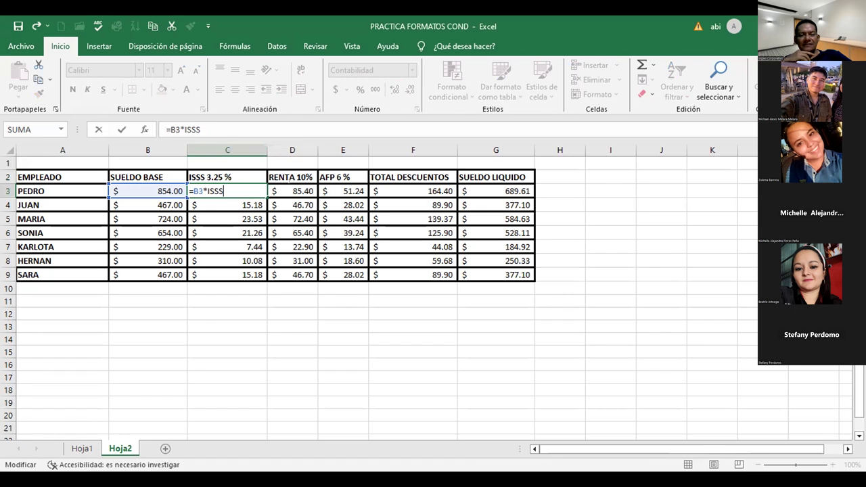
pyautogui.press('Tab')
pyautogui.write('=B3*RENTA')
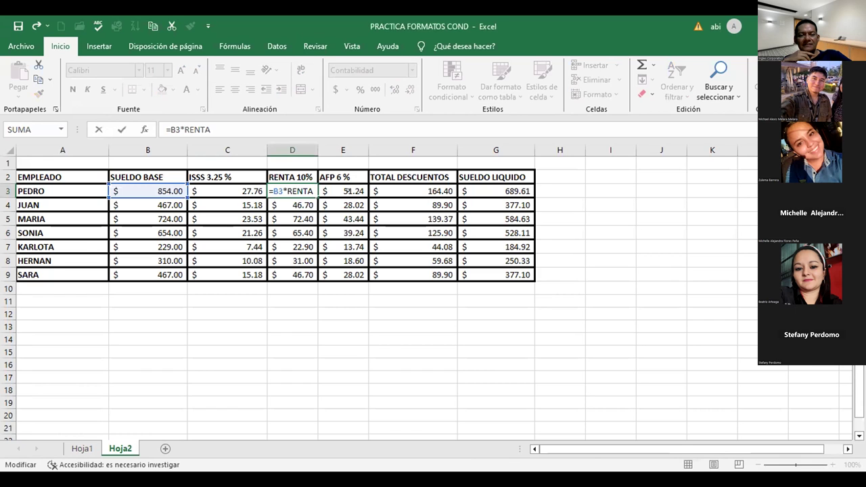
# Verify the AFP column's E3 formula reads =B3*AFP.
pyautogui.click(343, 275)
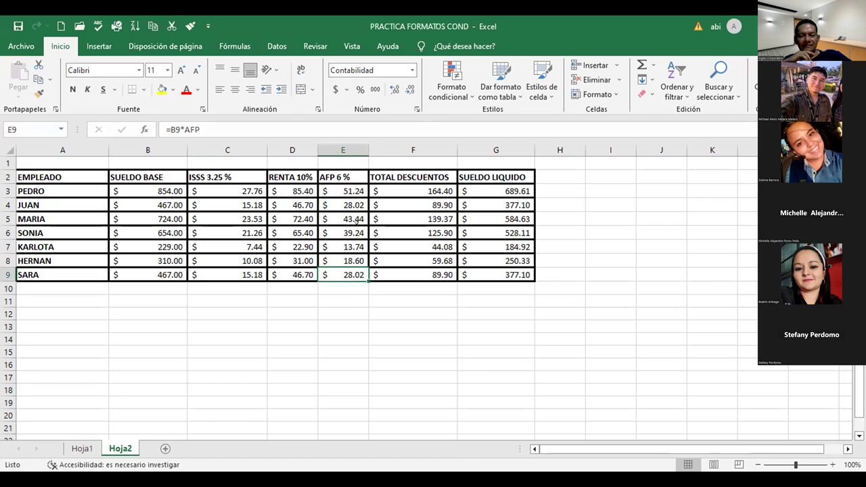
pyautogui.click(349, 191)
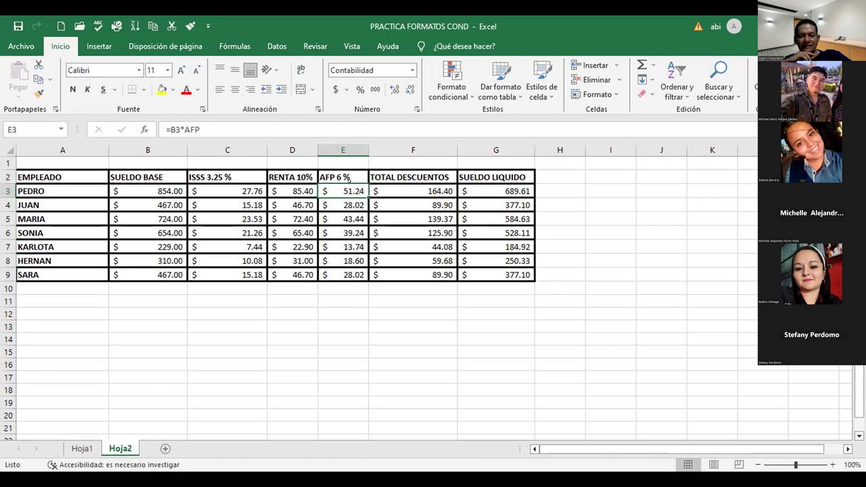
pyautogui.press('F2')
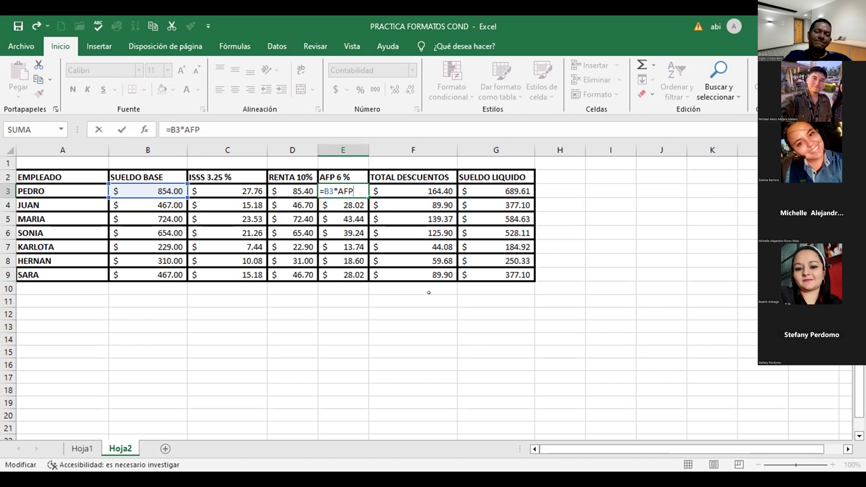
pyautogui.click(436, 313)
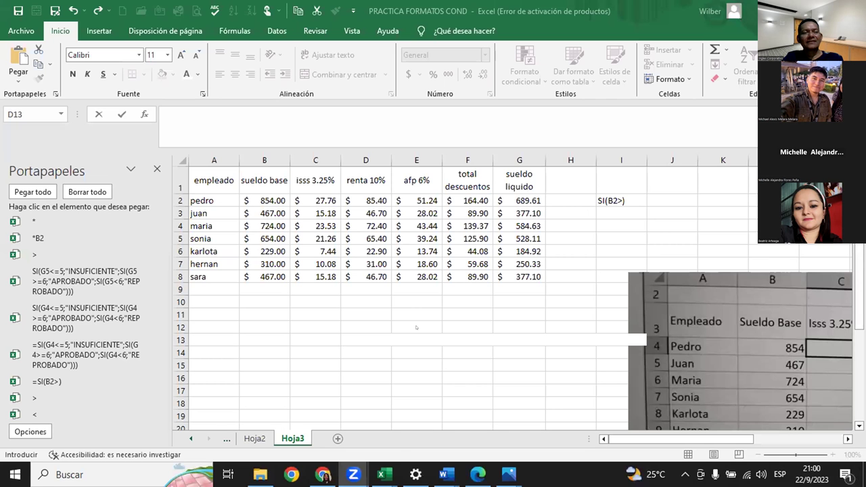
pyautogui.click(365, 288)
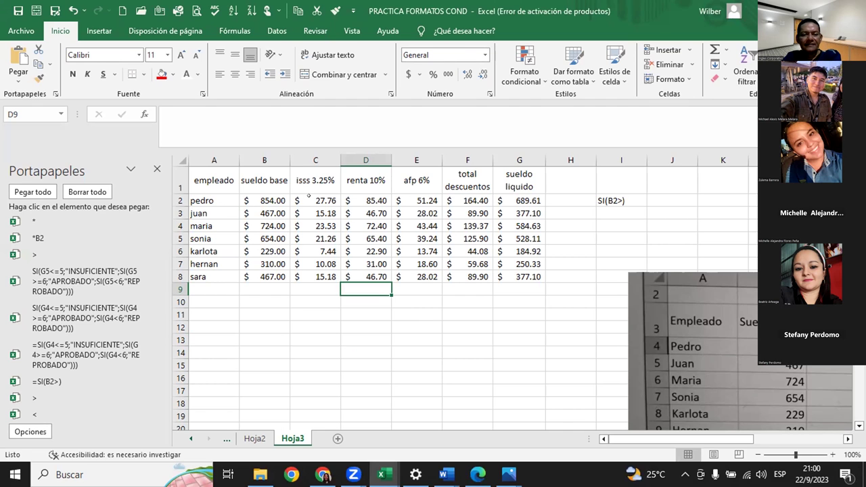
pyautogui.click(309, 196)
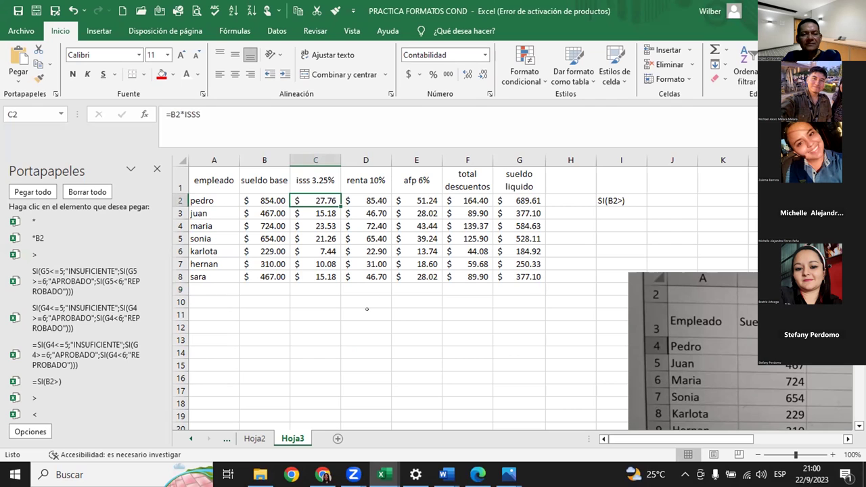
pyautogui.click(369, 195)
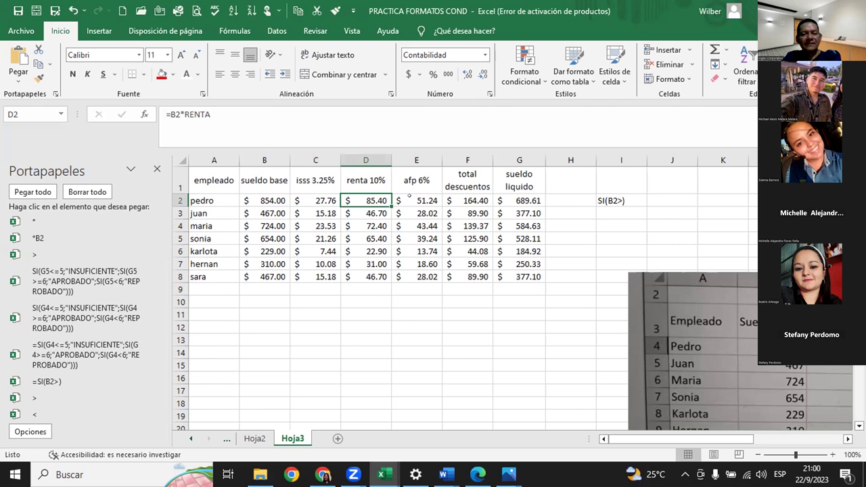
pyautogui.click(409, 195)
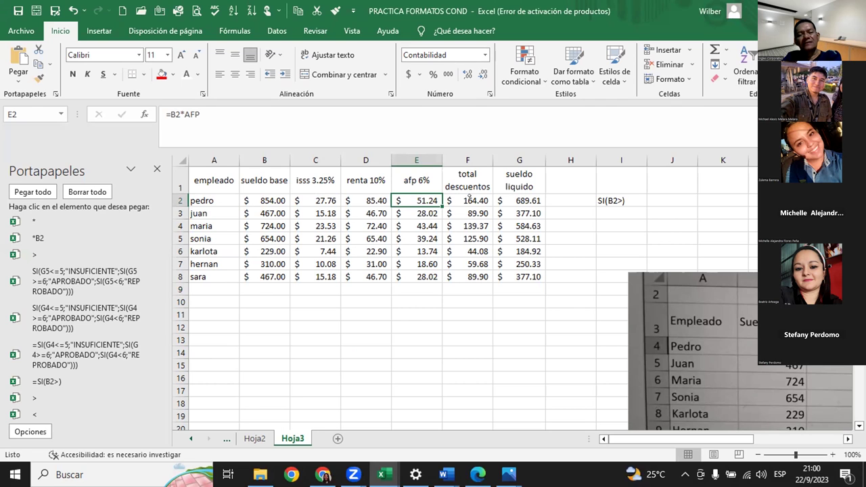
pyautogui.click(469, 196)
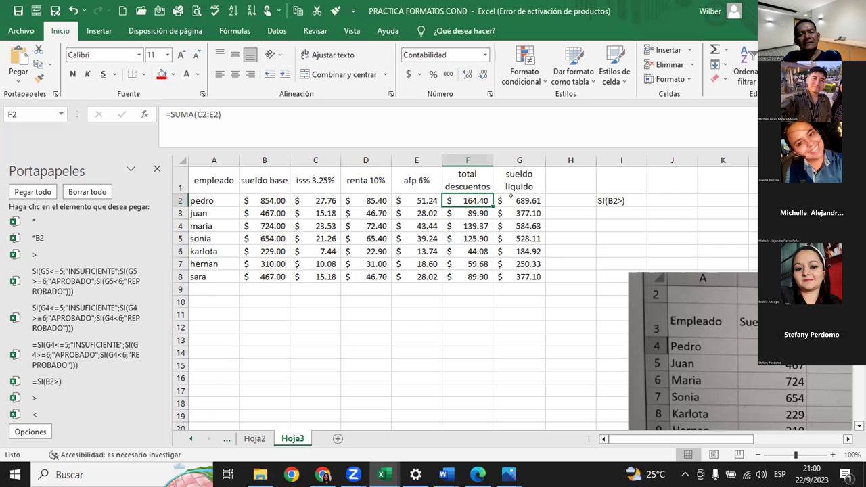
pyautogui.click(511, 195)
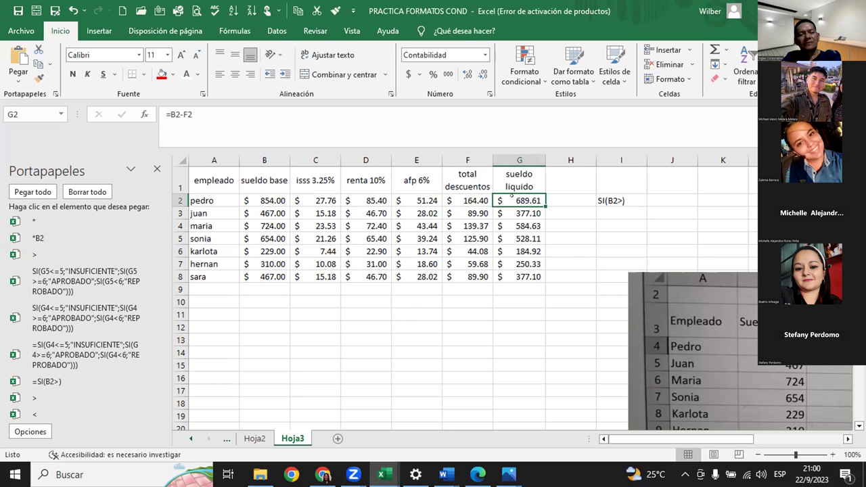